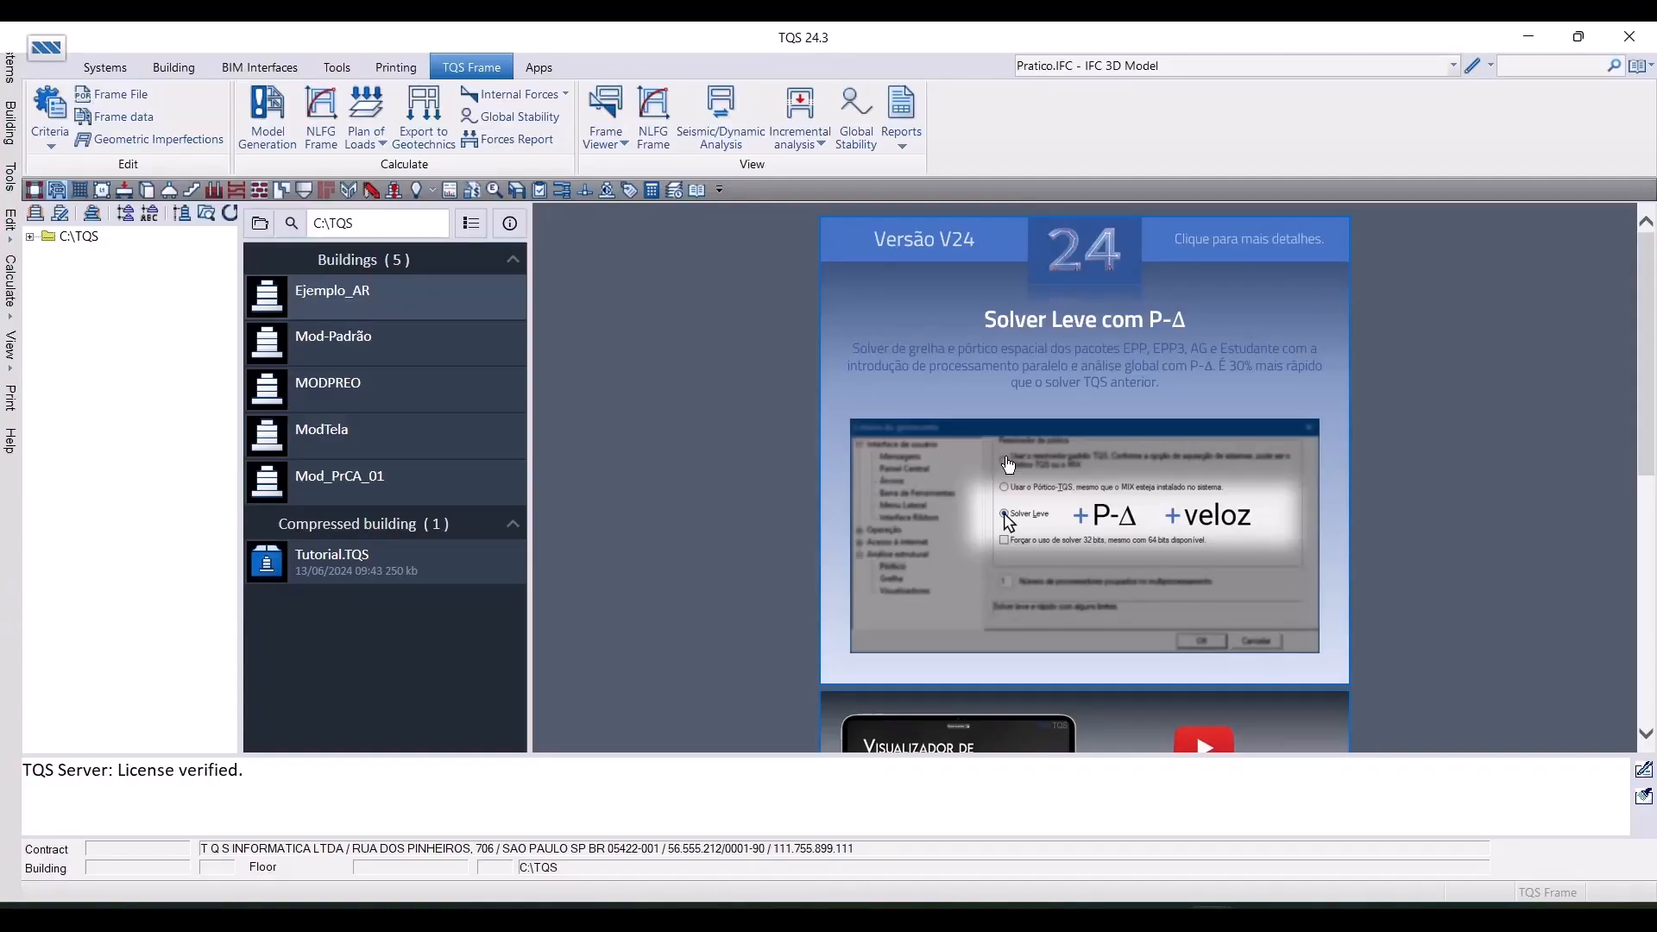
Create a new standard building named Tutorial
left_click(180, 73)
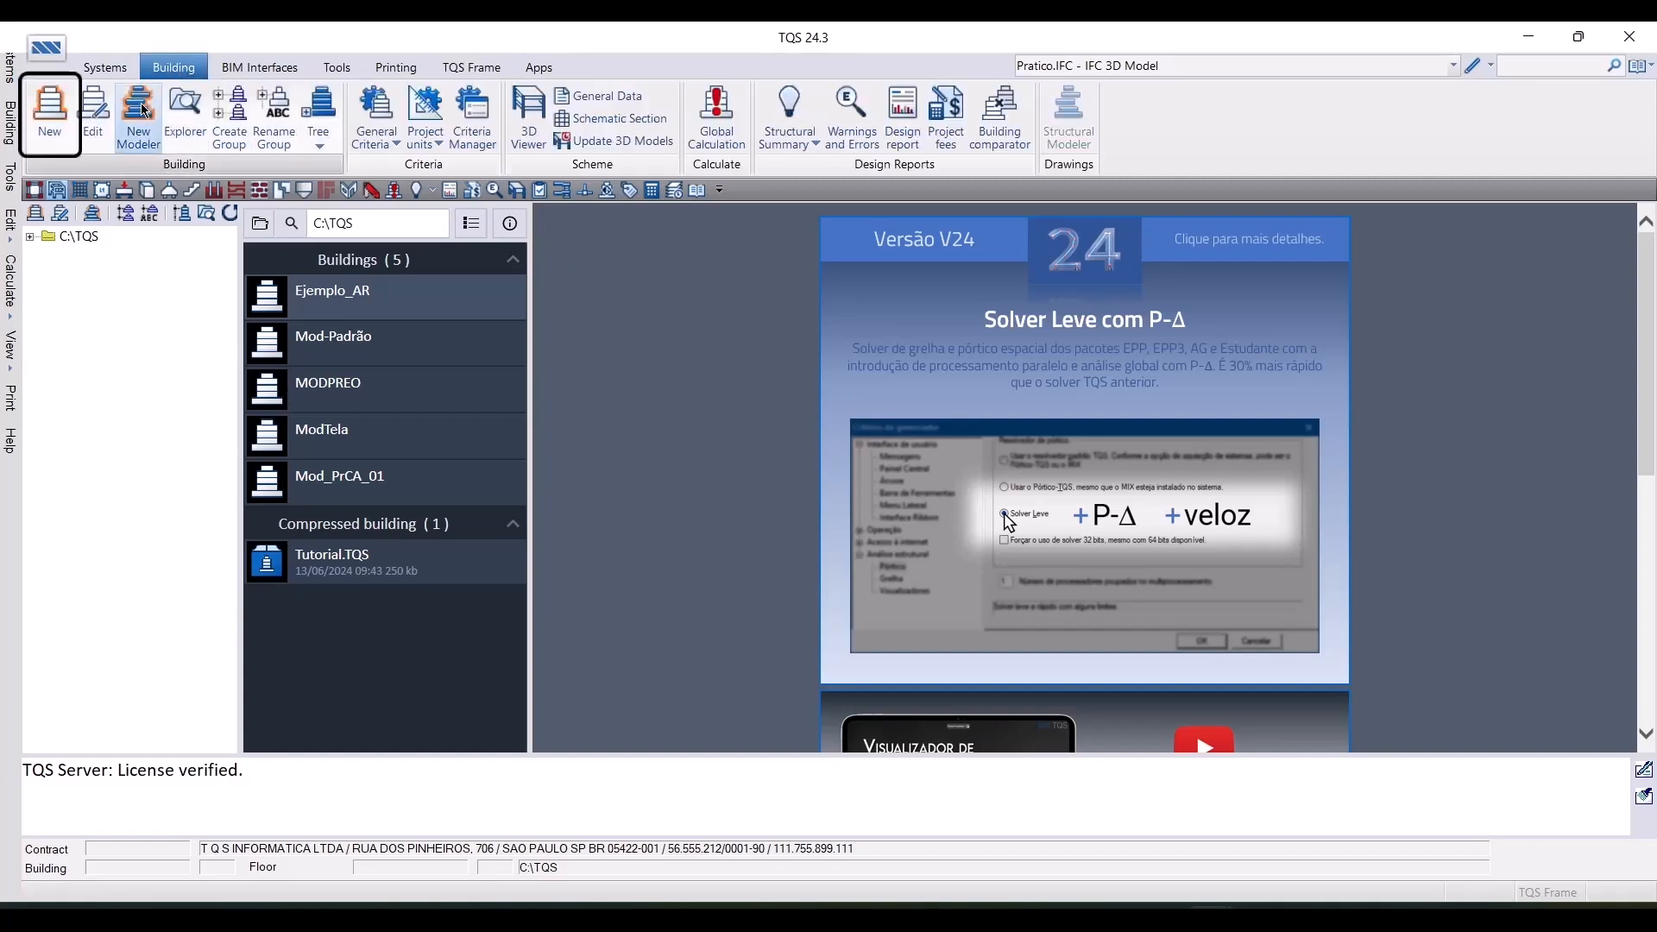
left_click(53, 130)
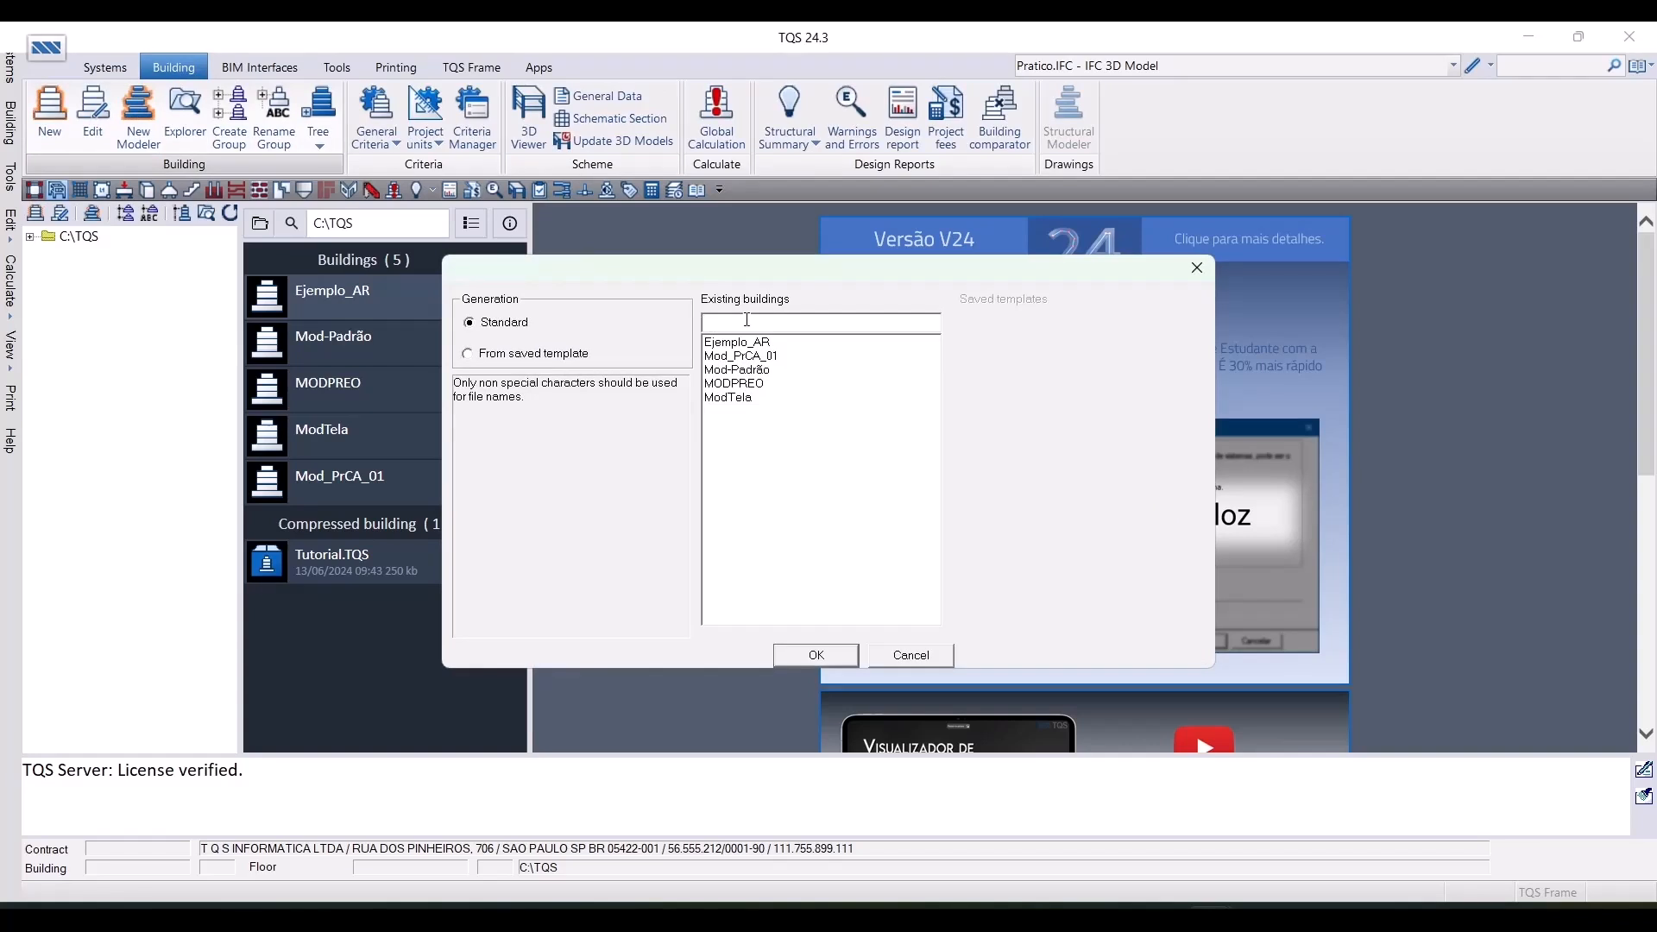
type("Tutorial")
left_click(821, 655)
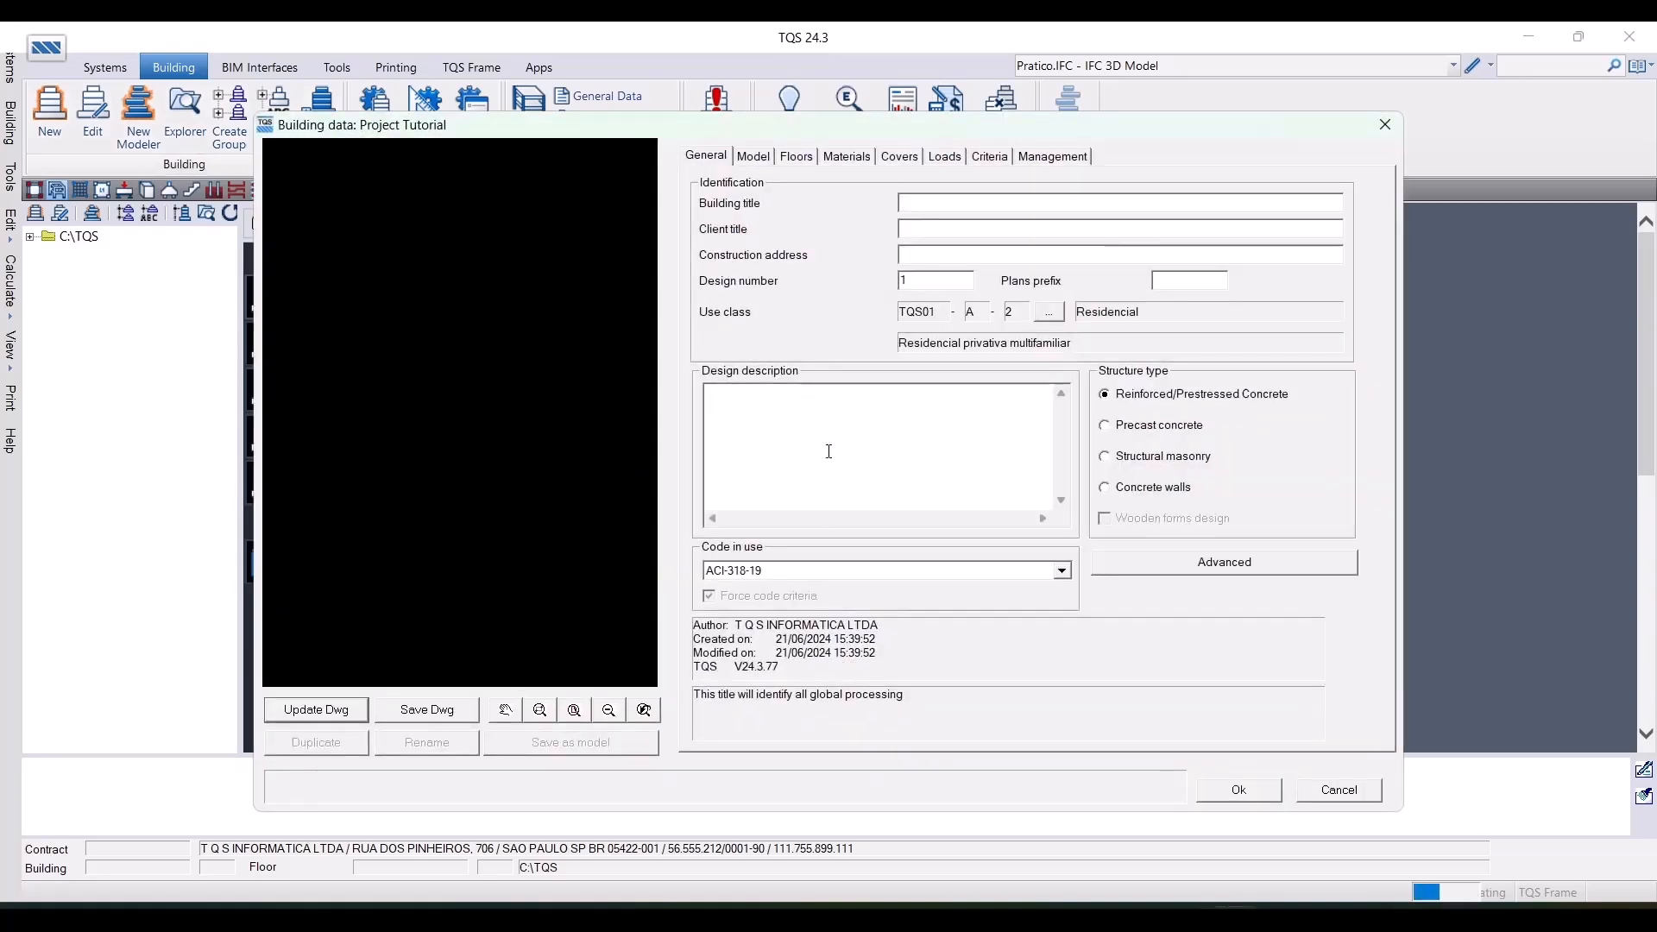
Set the building's design code to NBR-6118:2023 and its country to Brazil
left_click(878, 569)
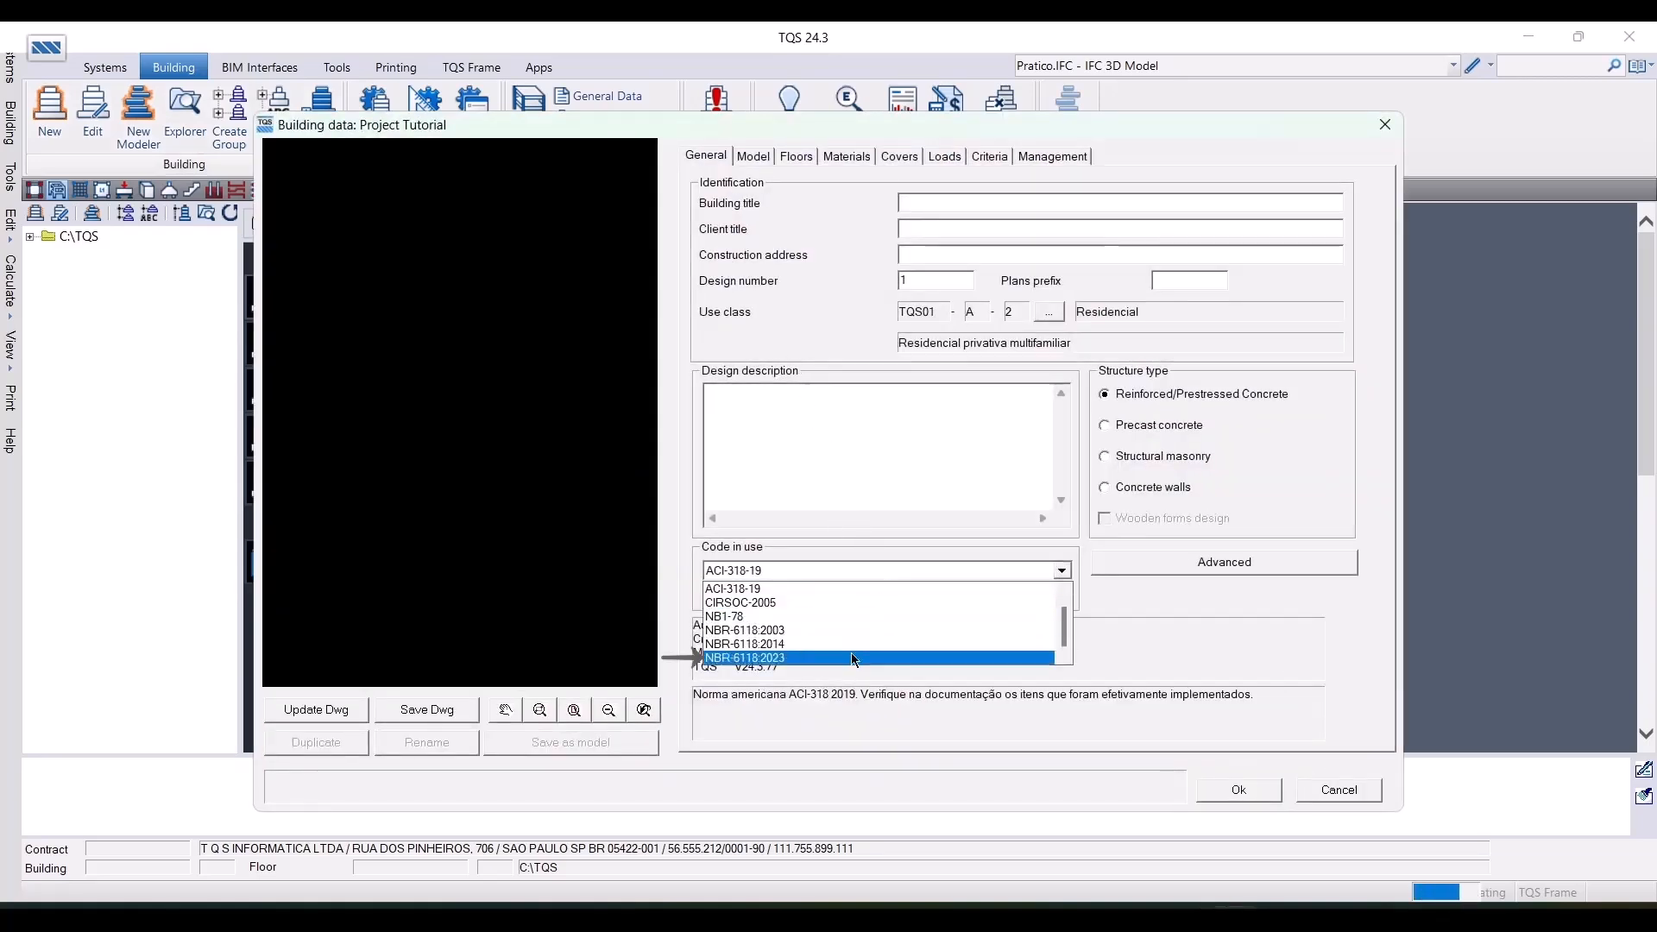
left_click(838, 658)
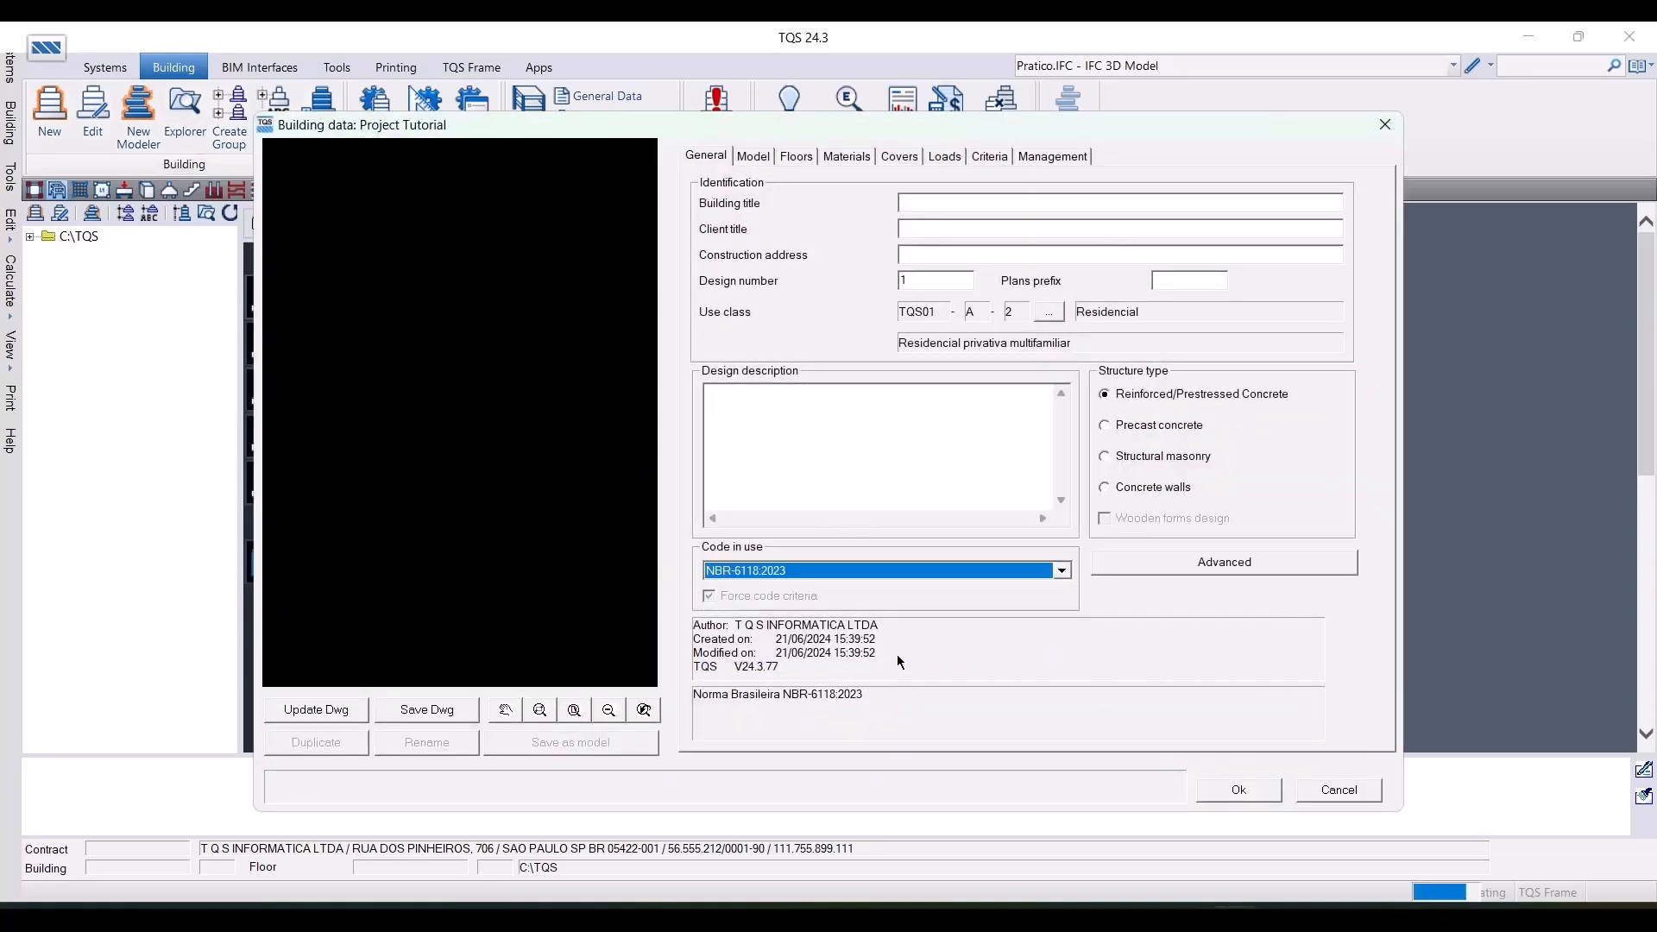
left_click(1195, 564)
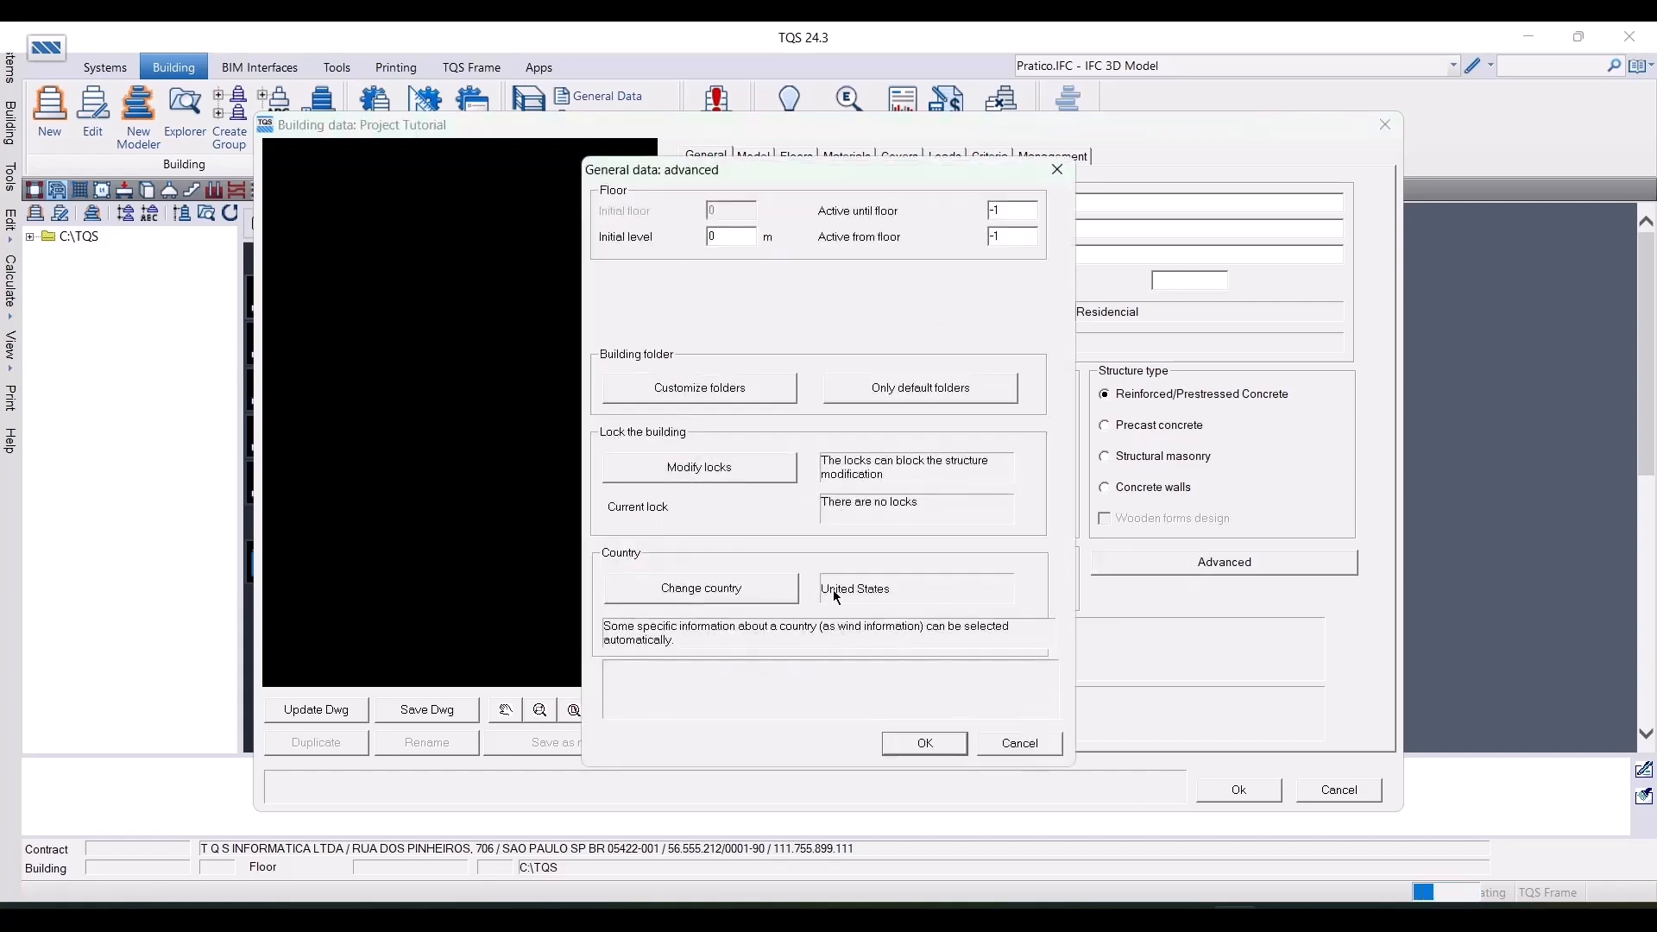
left_click(781, 592)
left_click(910, 519)
left_click(914, 421)
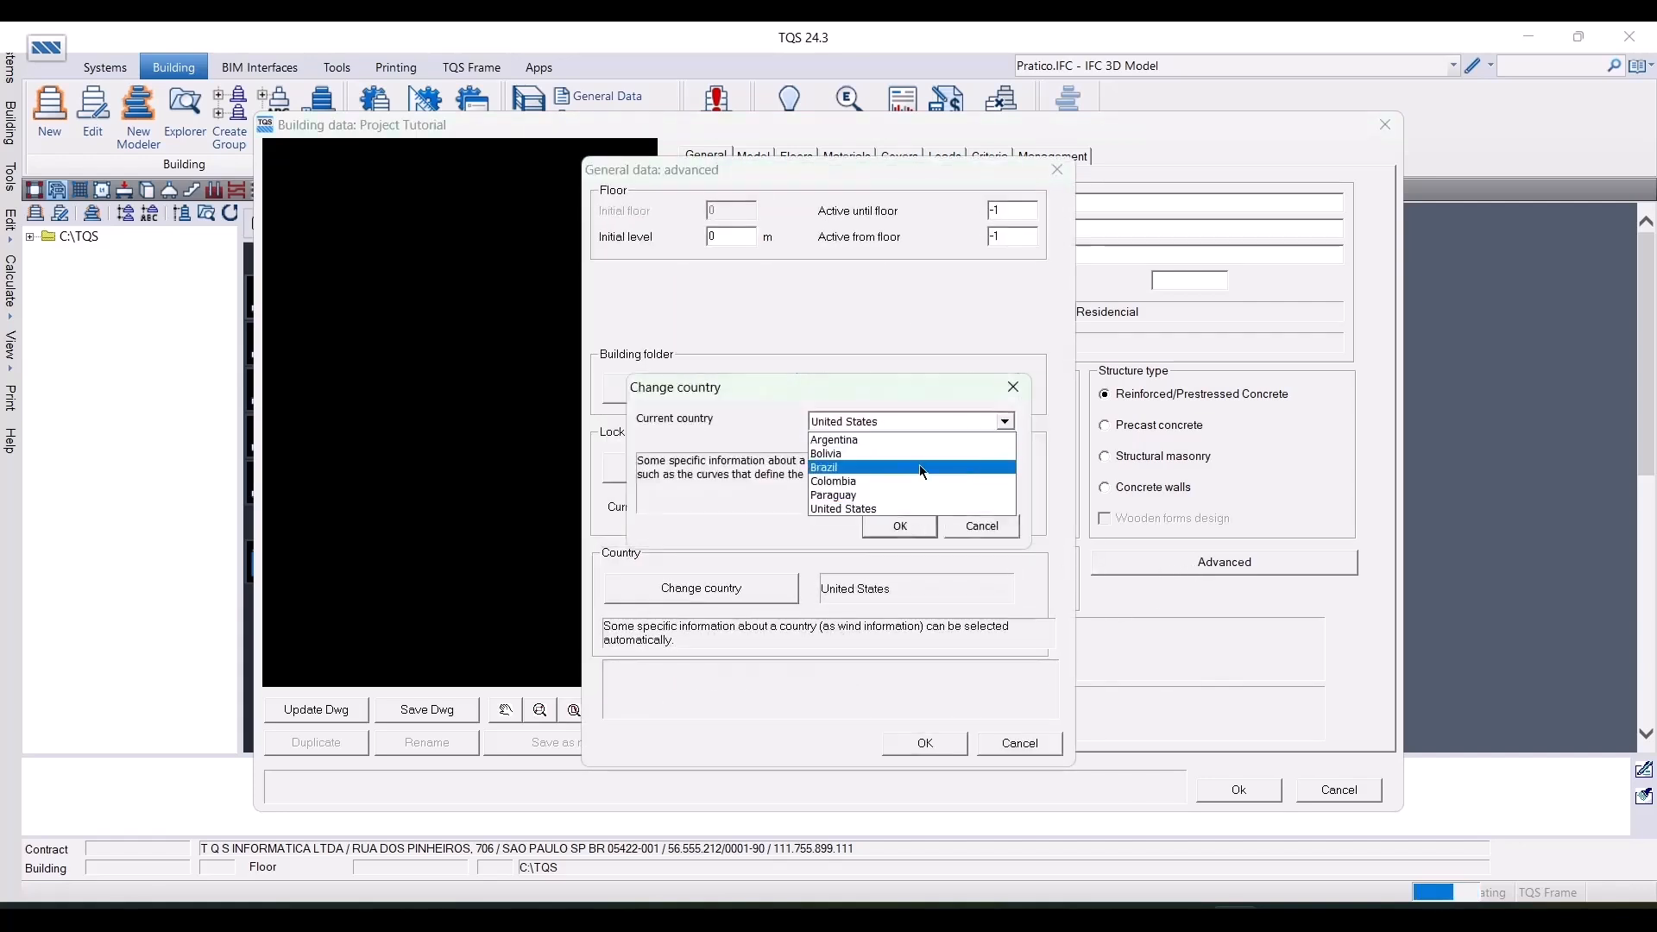
left_click(919, 465)
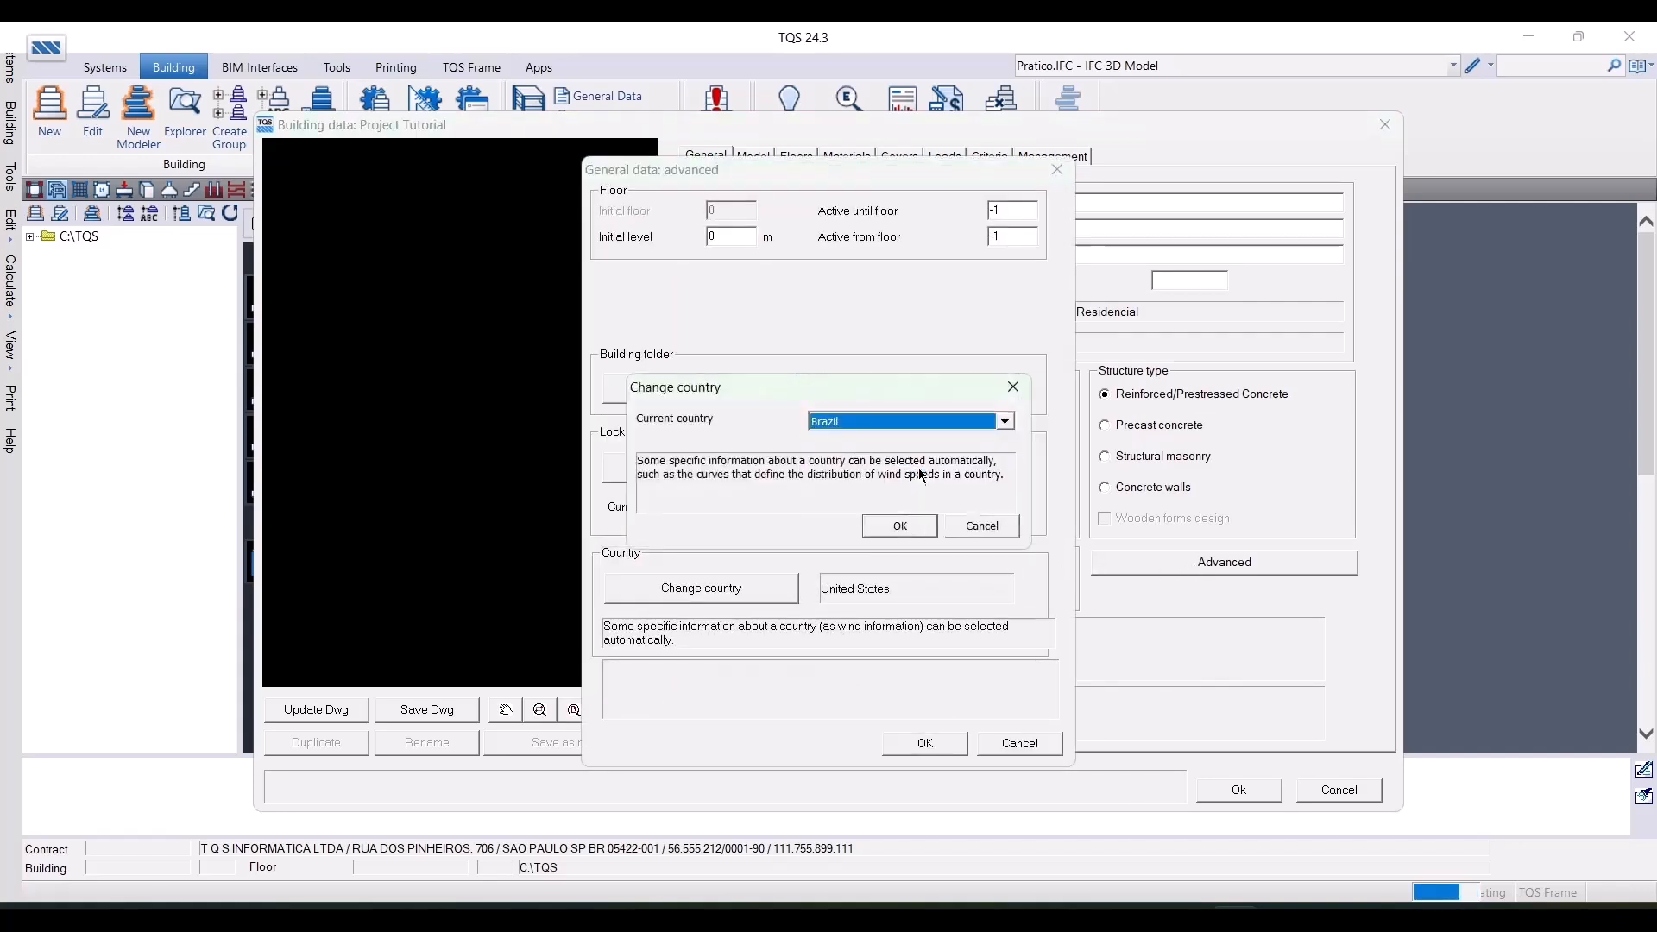
left_click(902, 527)
left_click(915, 520)
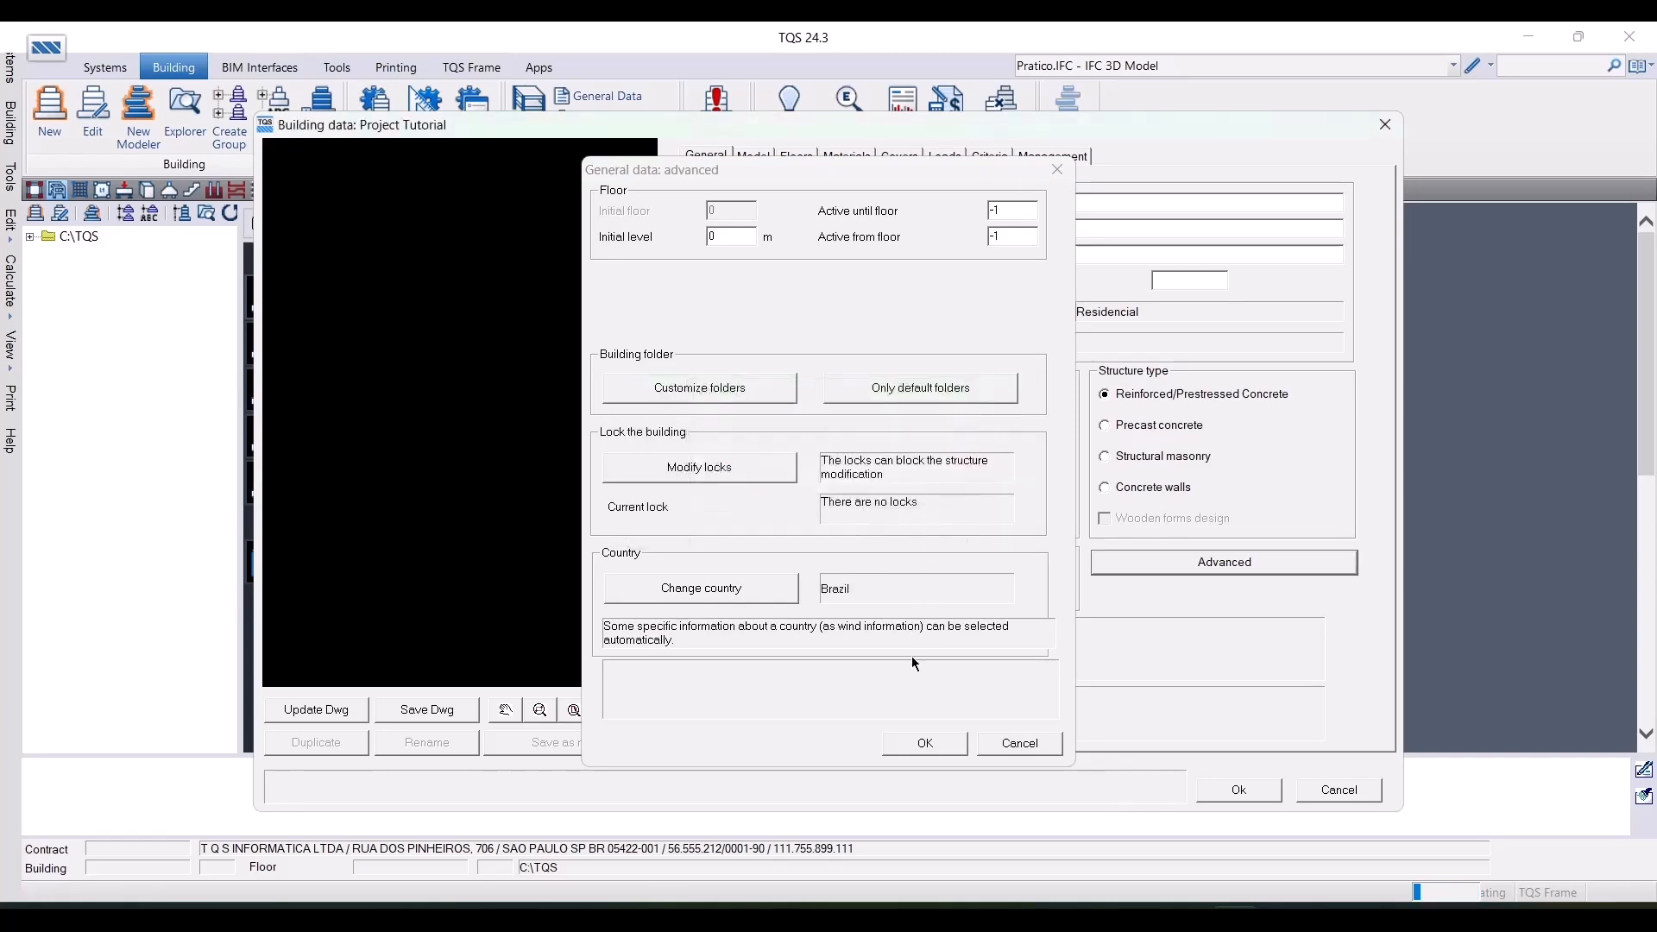
left_click(923, 742)
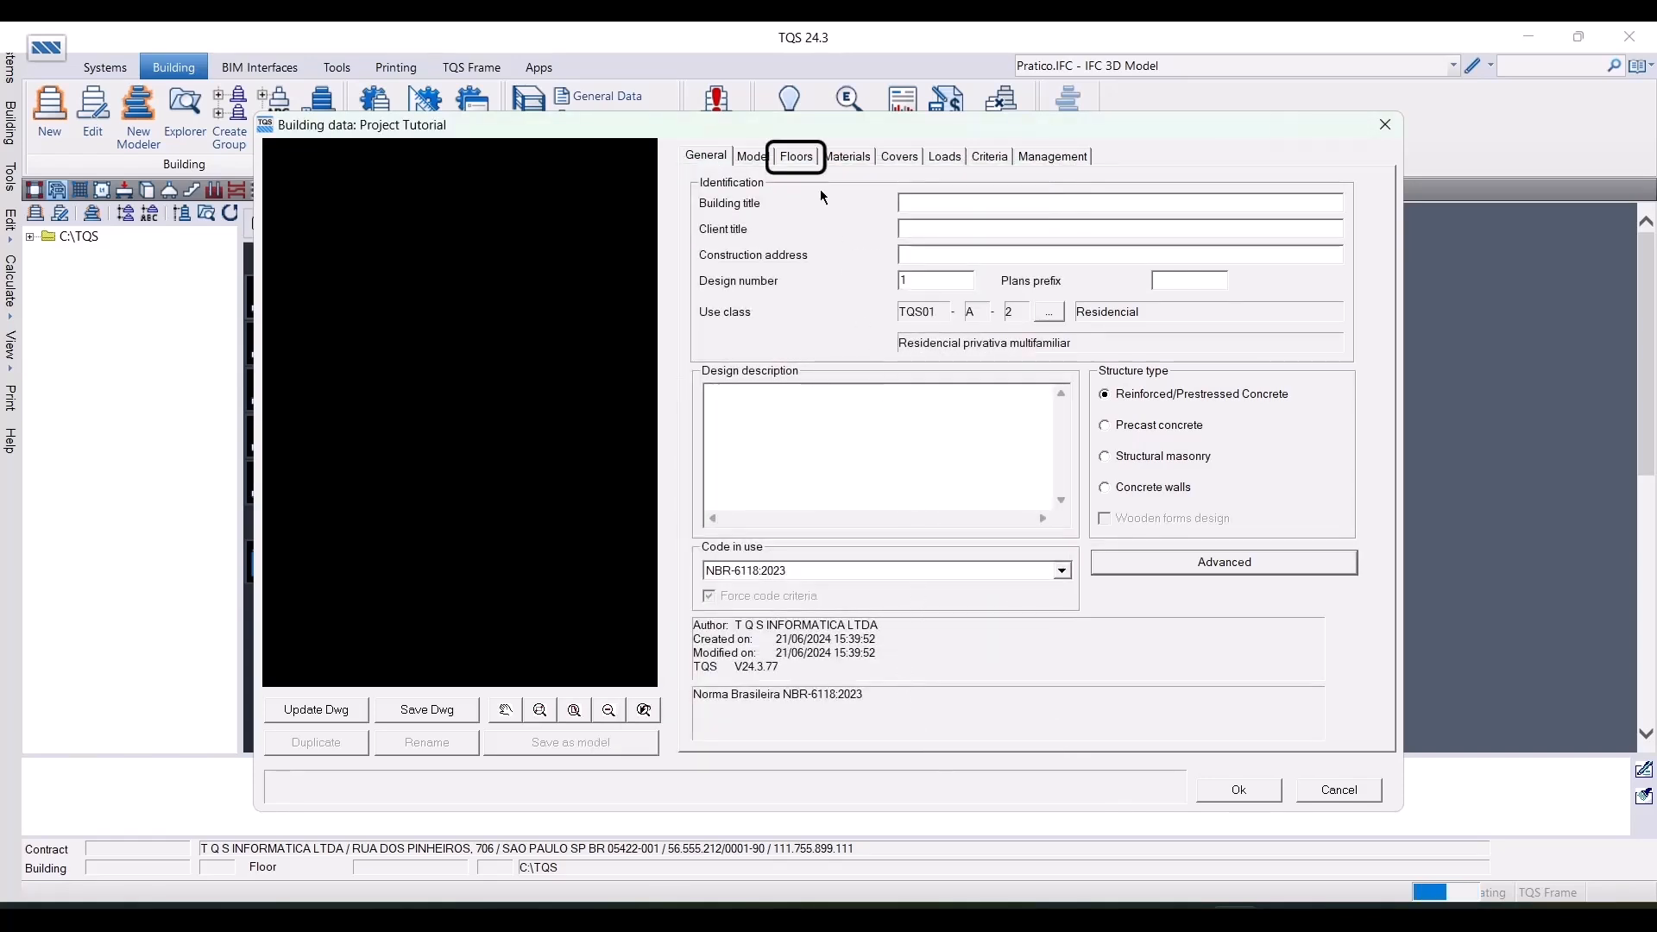
Insert a floor named Main above the Fundacao floor
left_click(787, 160)
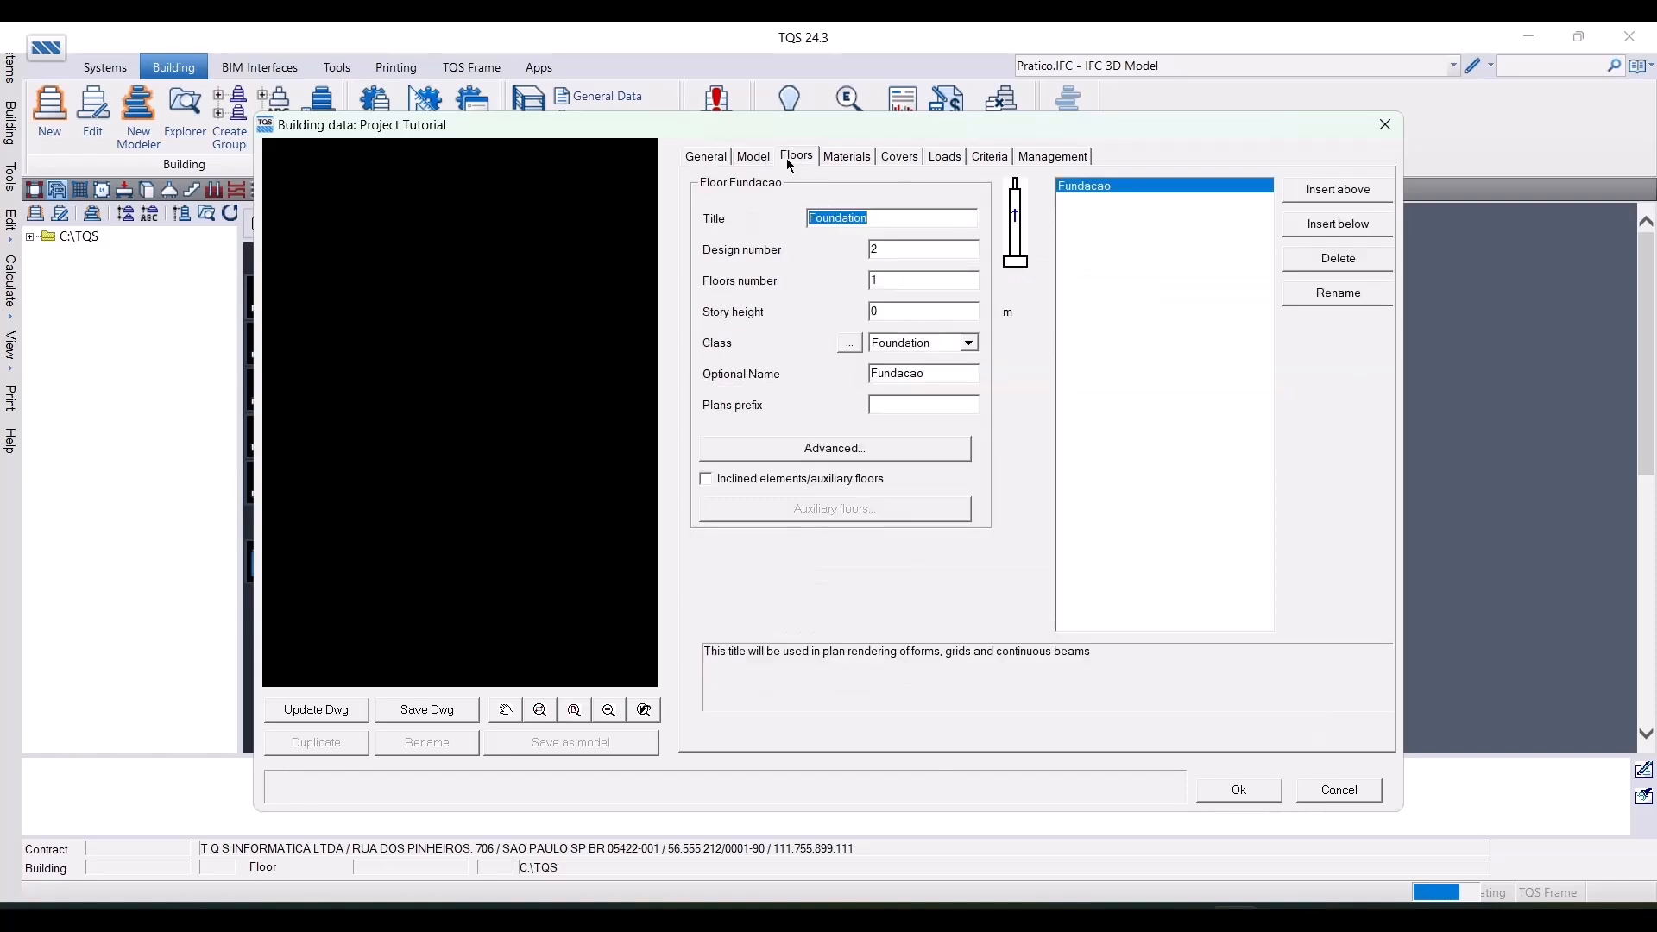
left_click(1329, 190)
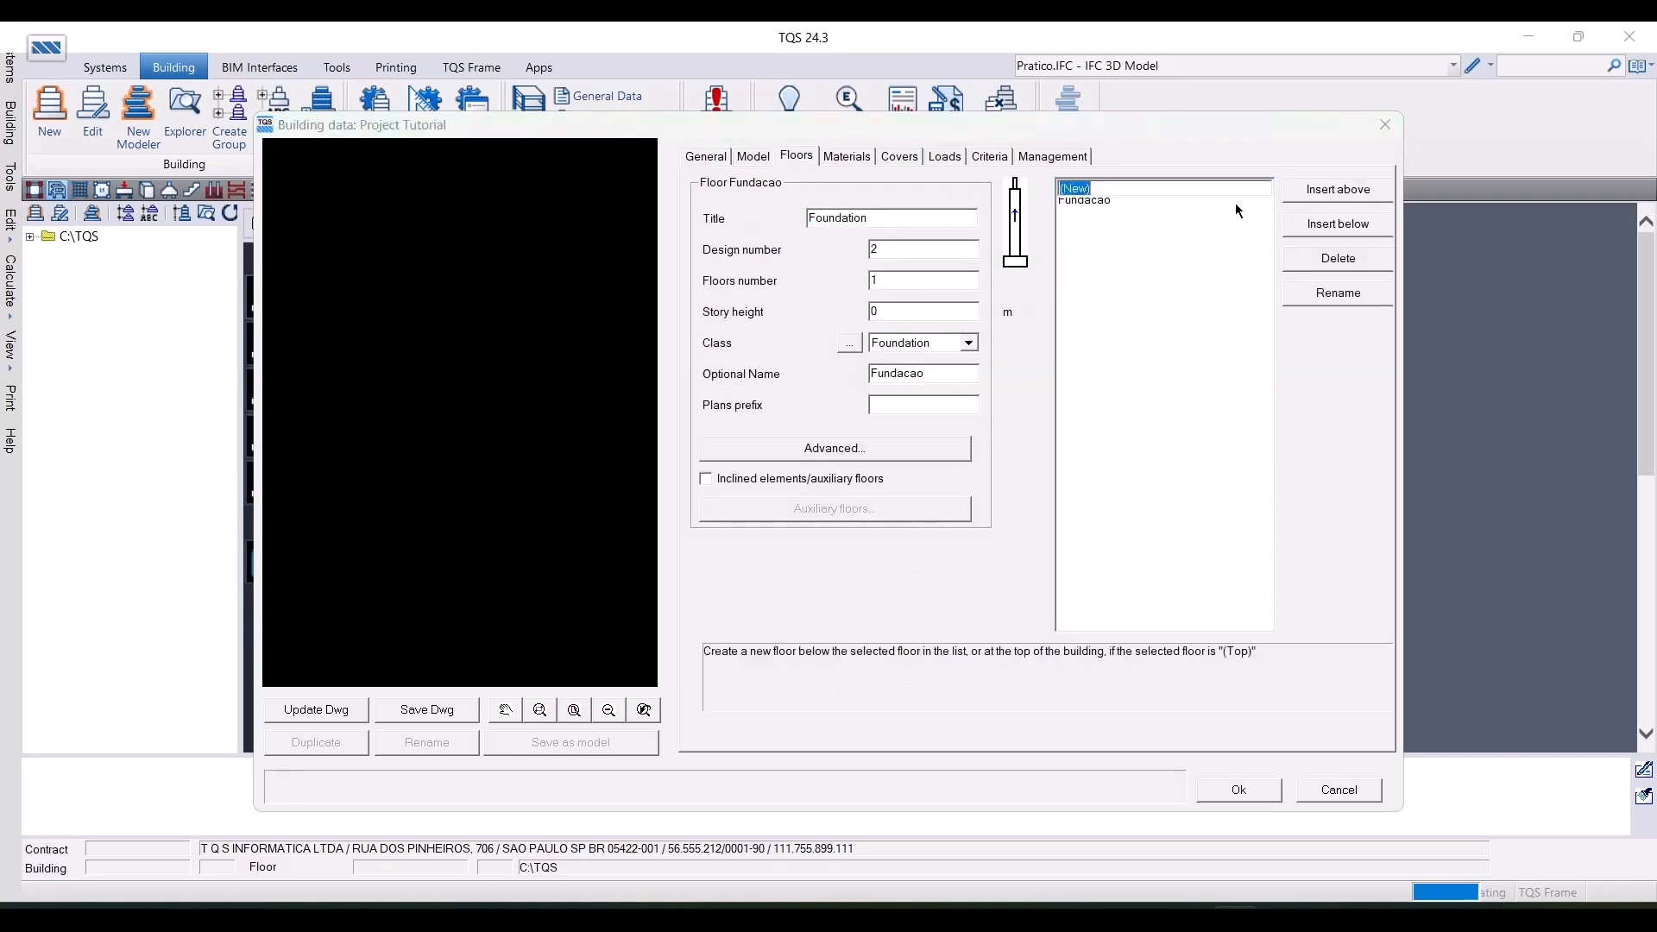
type("Main")
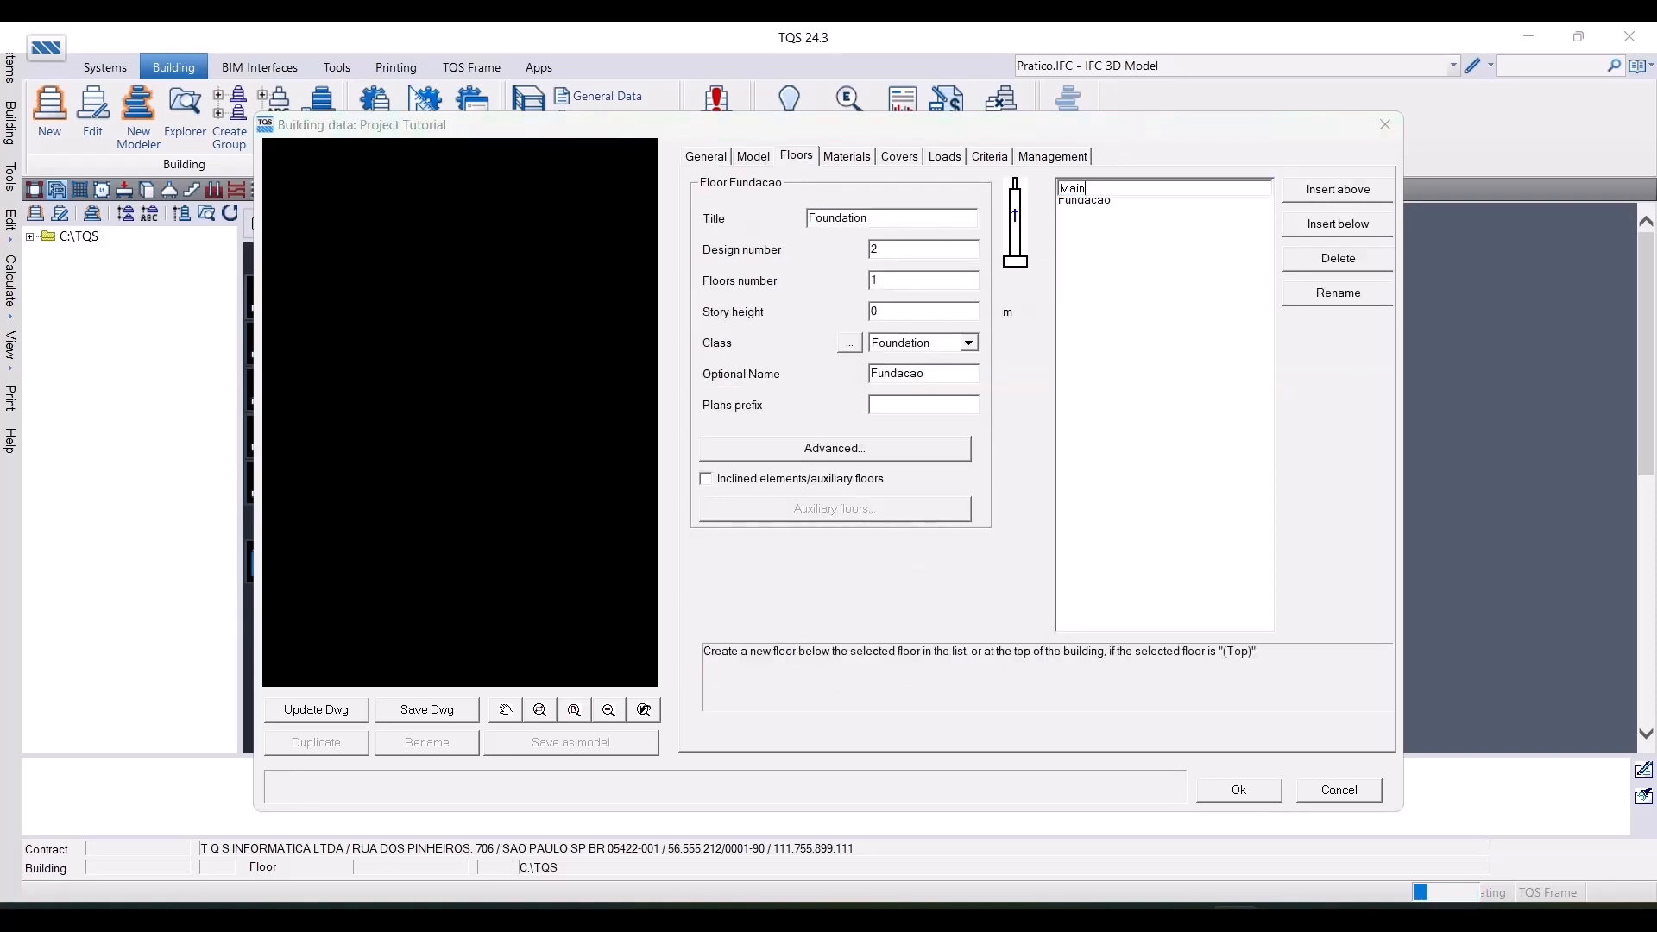
key("Return")
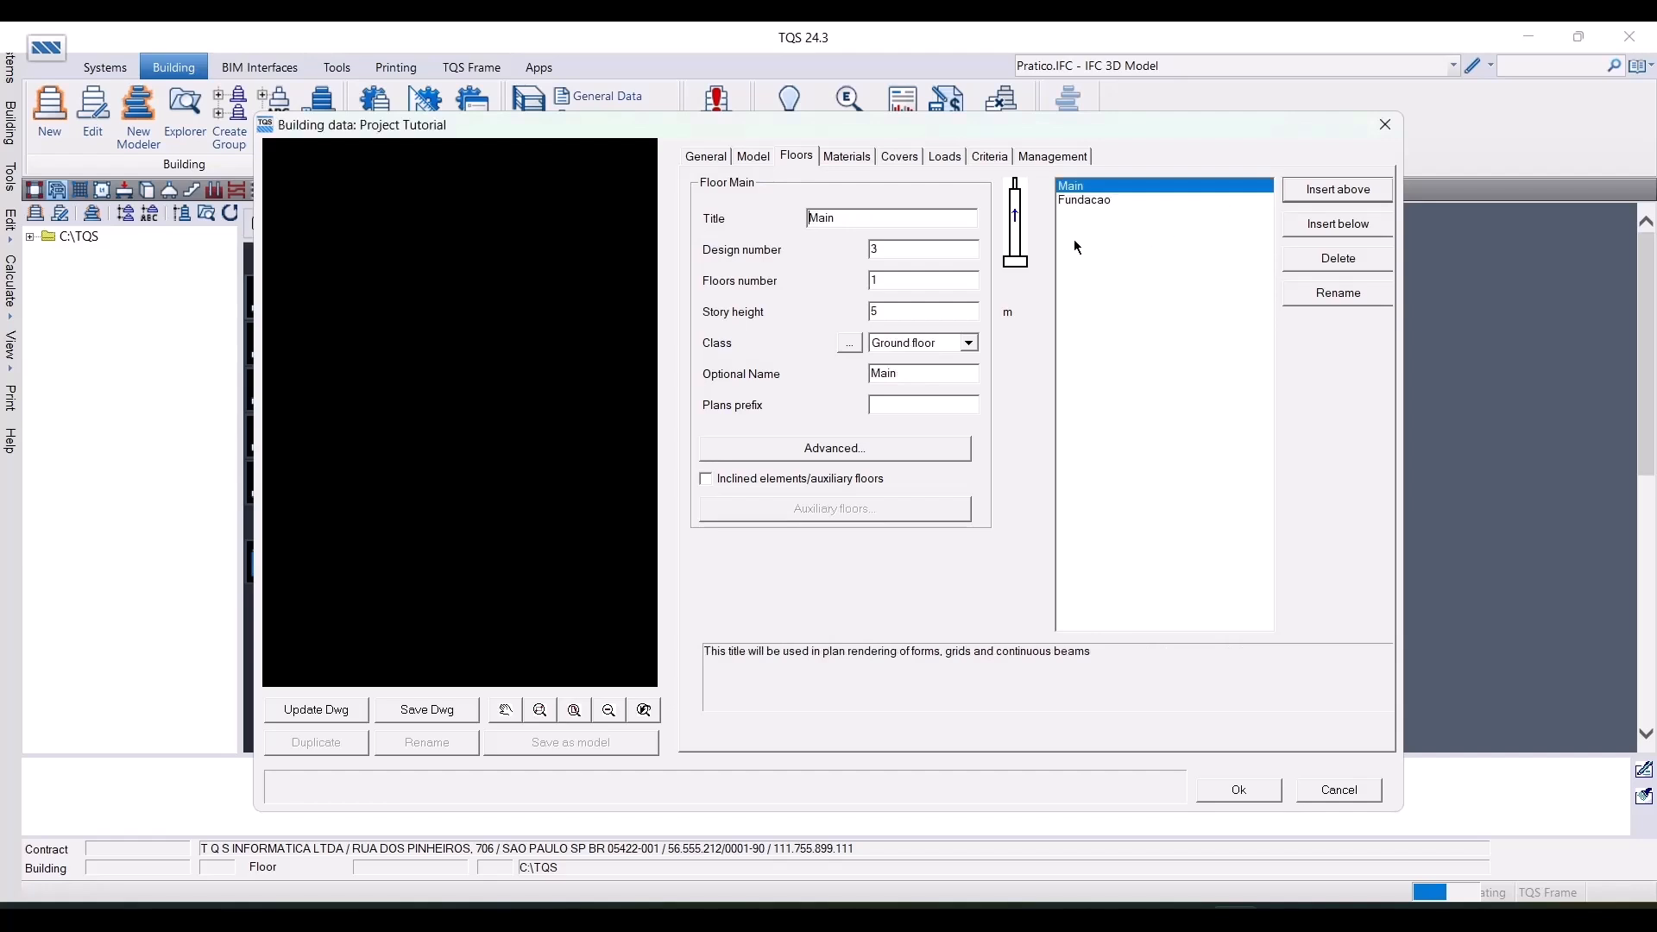
Give the Main floor 10 repetitions, a story height of 2.8 m and the Main floor class
left_click(909, 278)
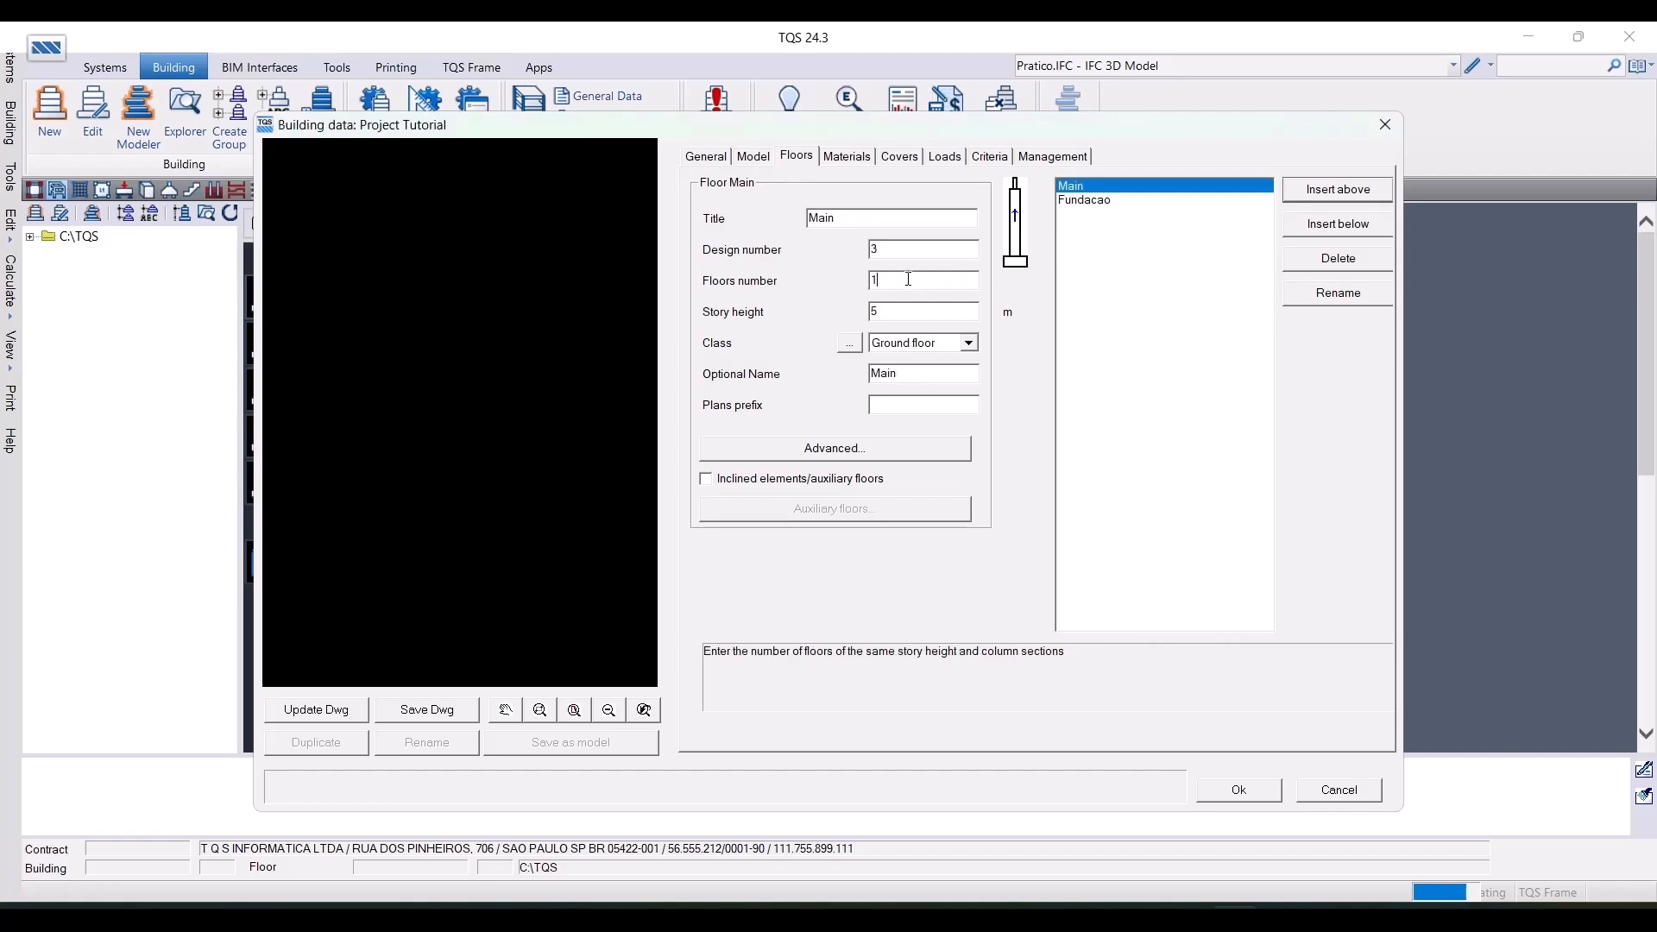
type("0")
left_click(901, 309)
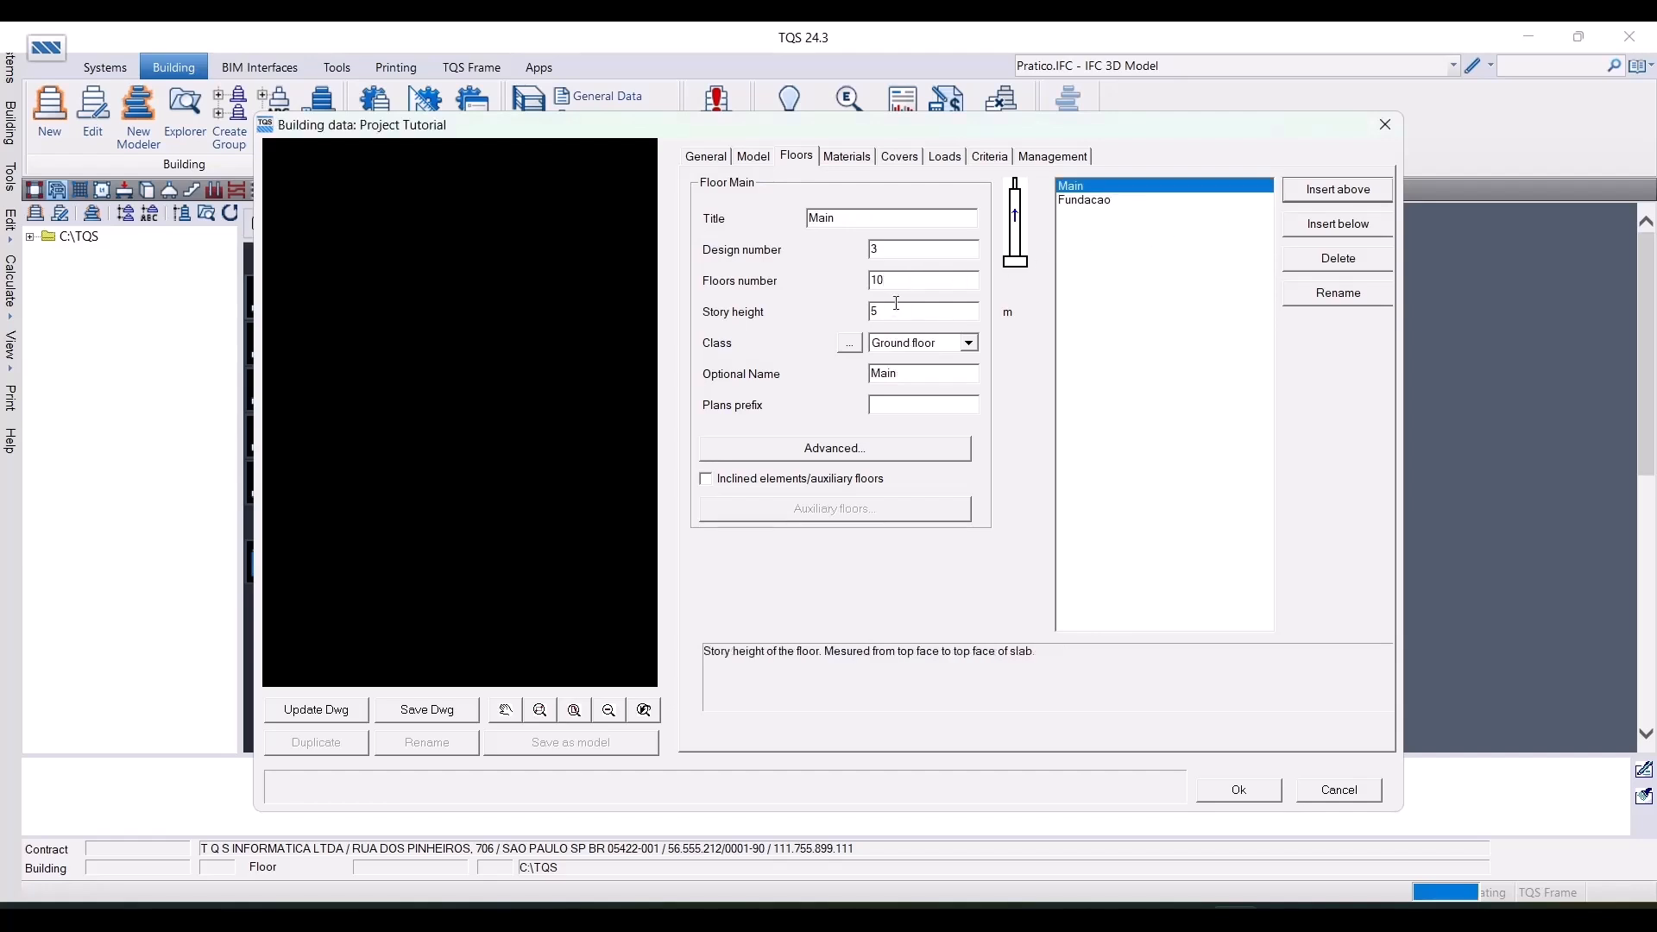
type("2.8")
left_click(918, 343)
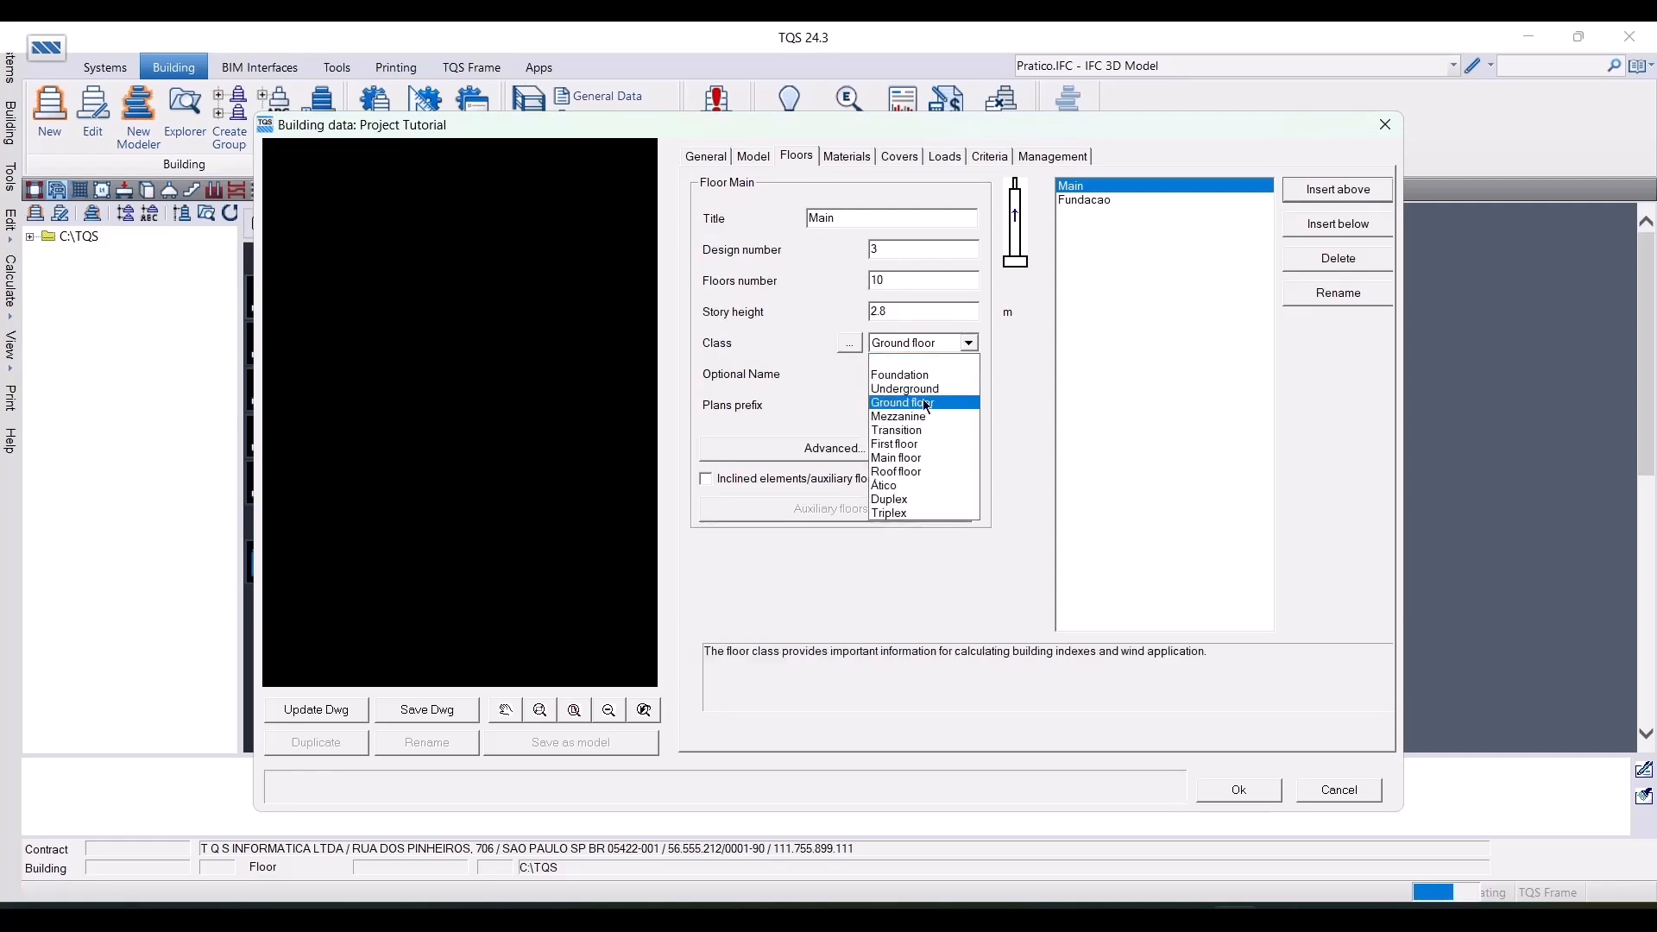
left_click(915, 454)
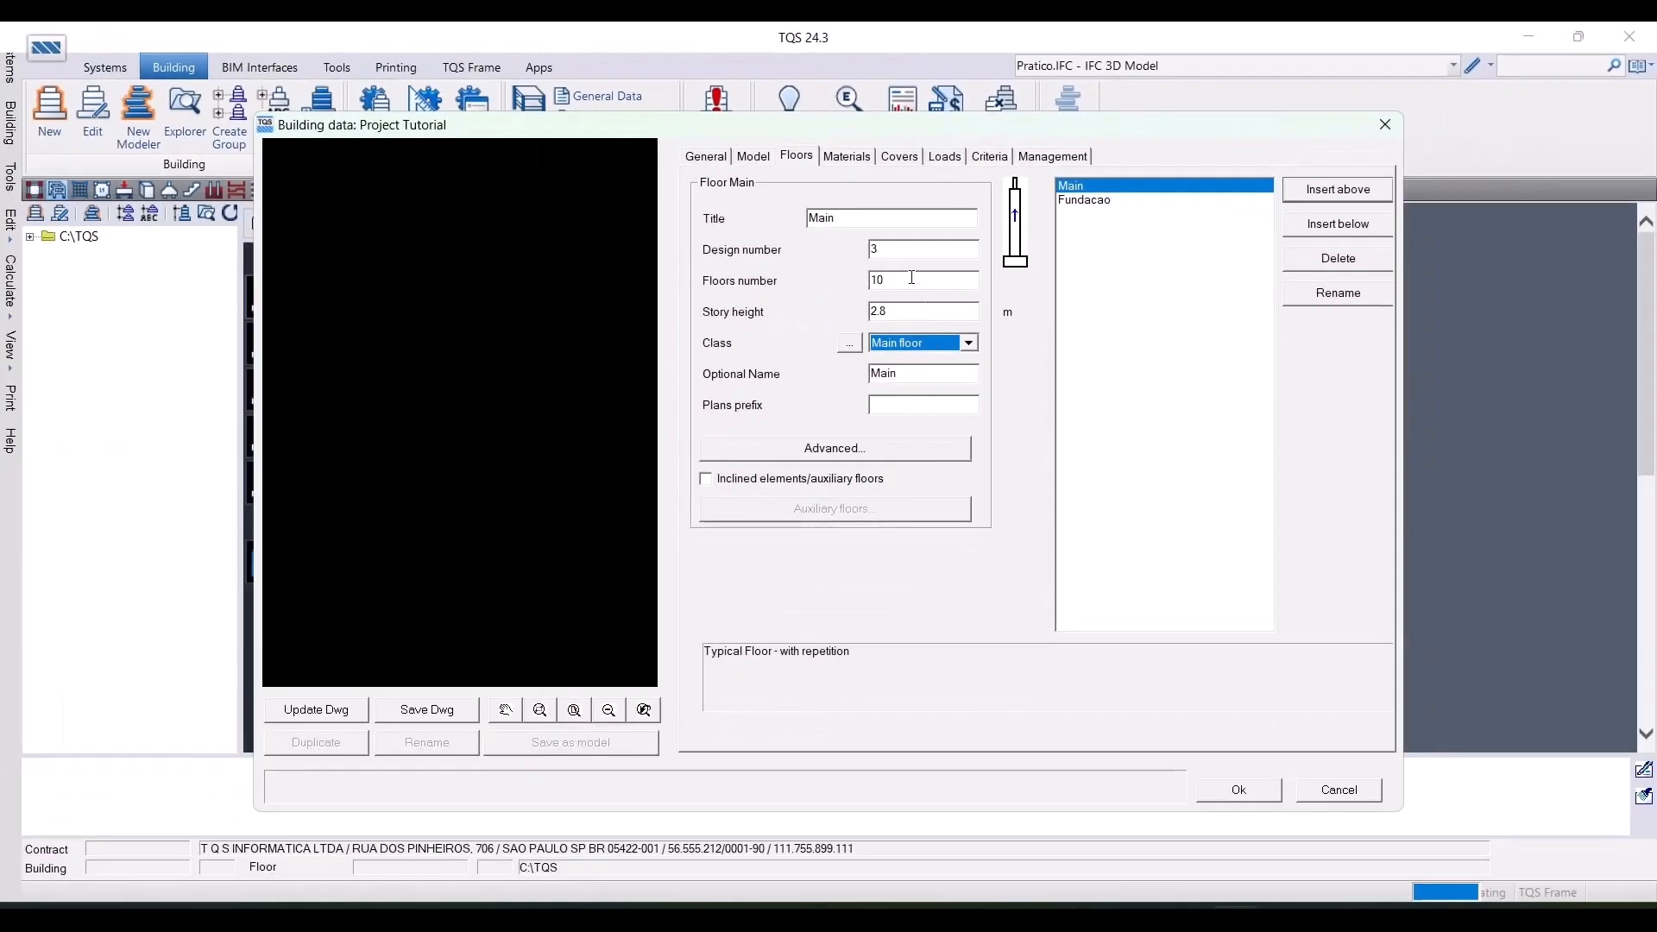
Set the general concrete class to C30 for both beams/slabs and columns
left_click(853, 159)
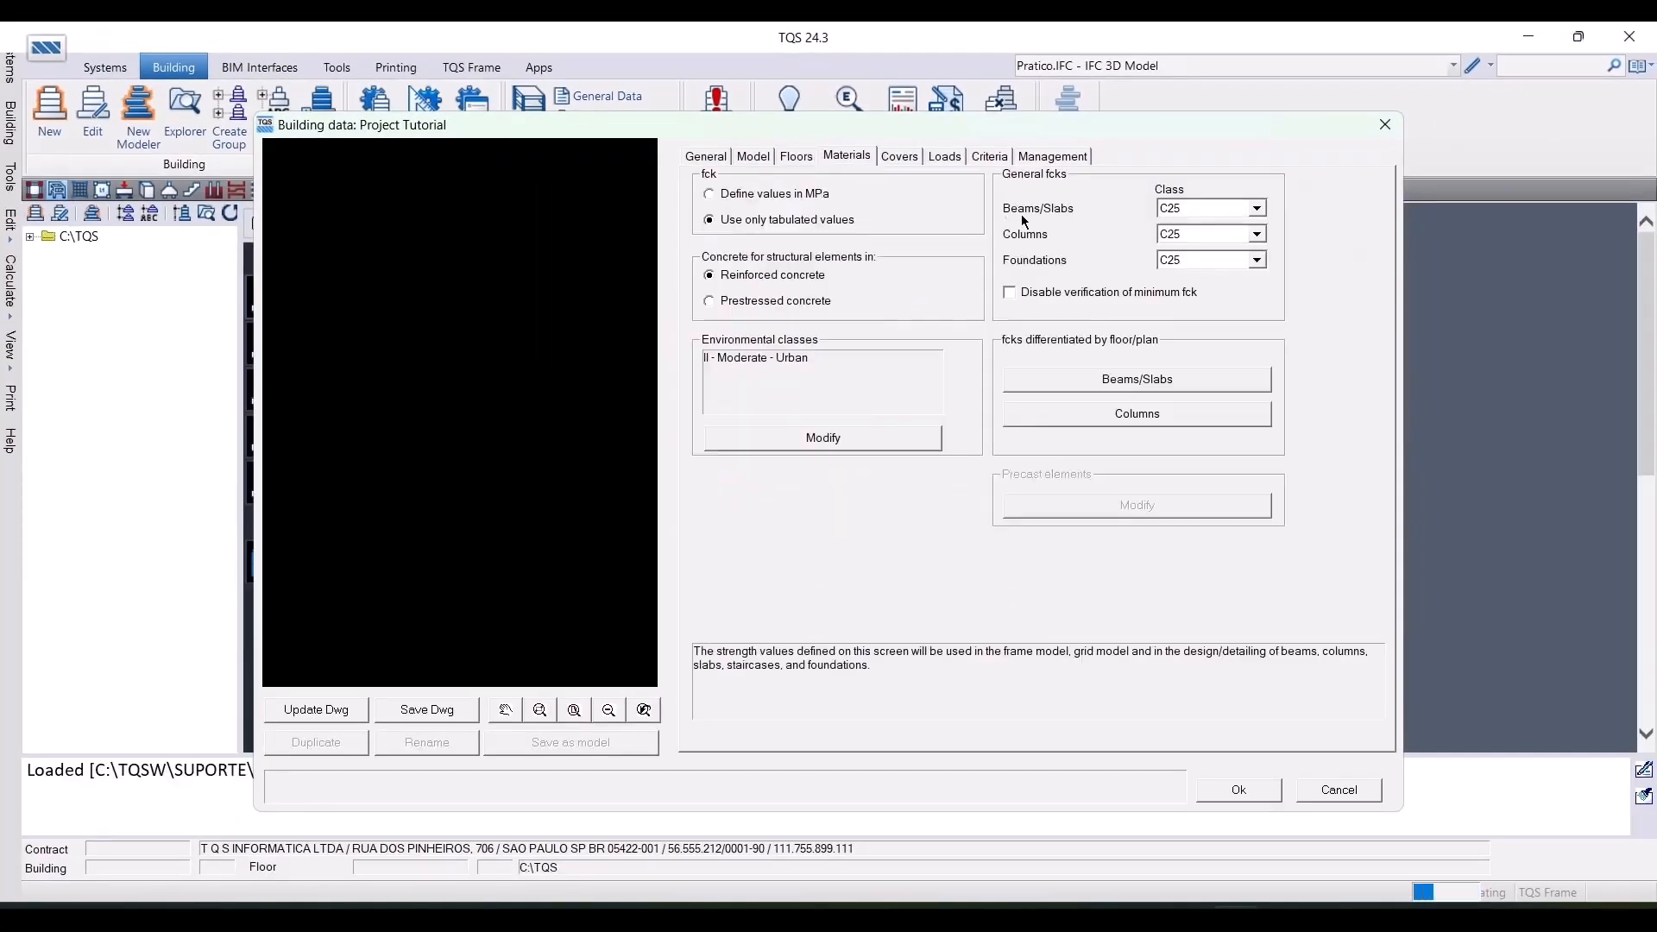
left_click(1170, 210)
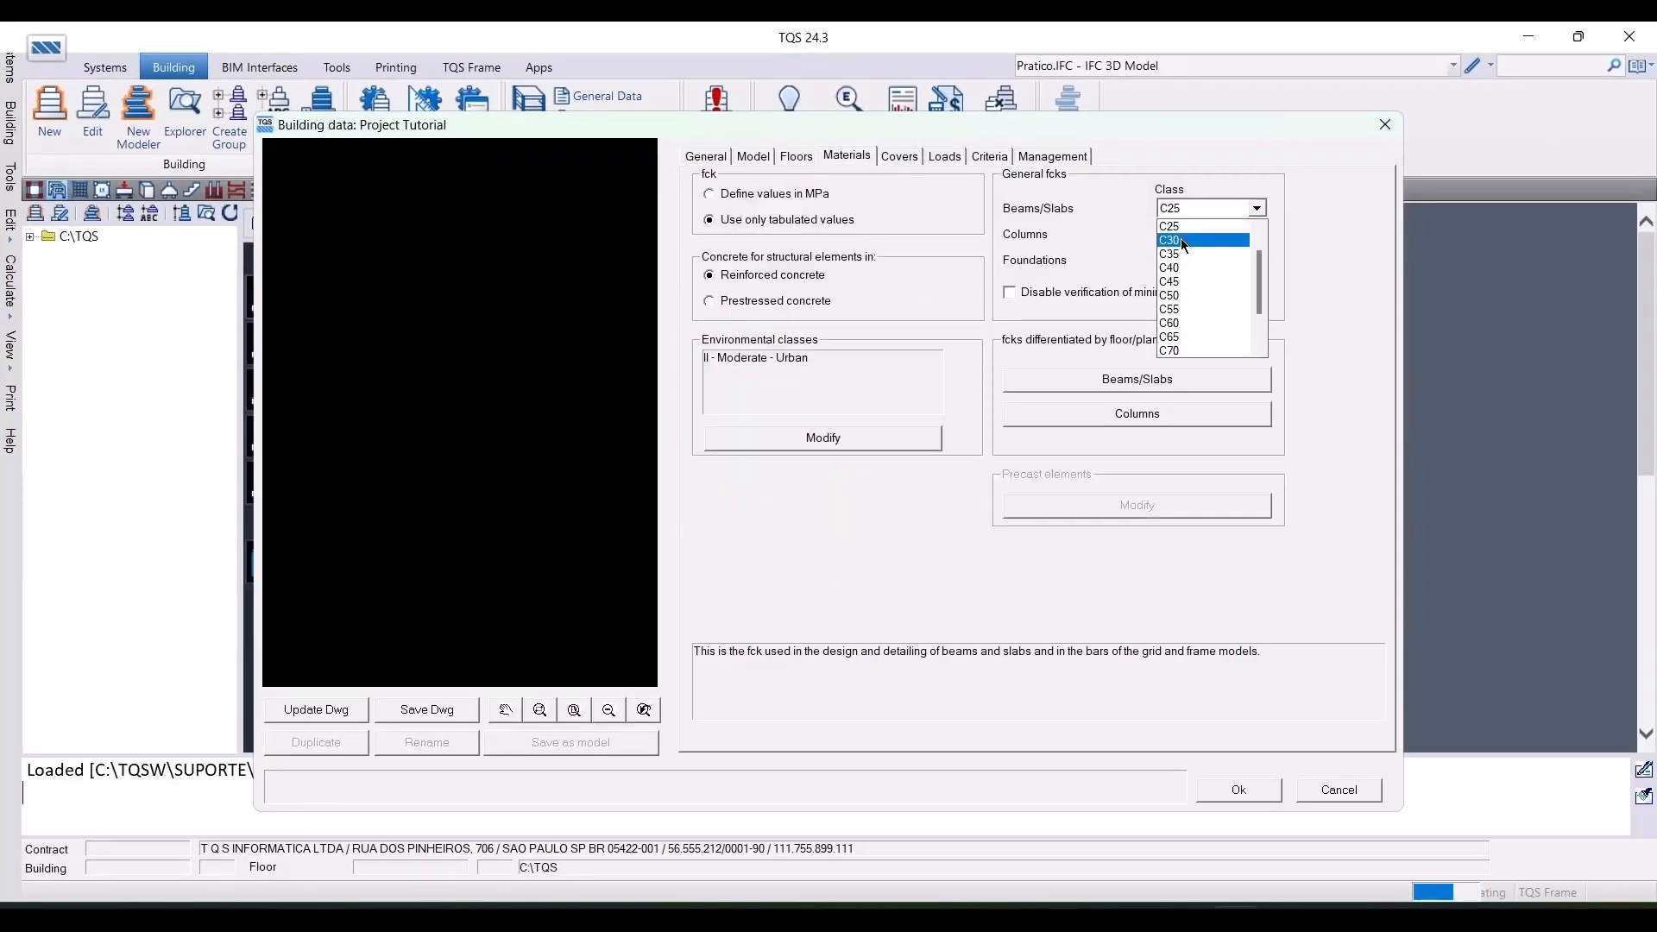
left_click(1180, 238)
left_click(1184, 235)
left_click(1183, 266)
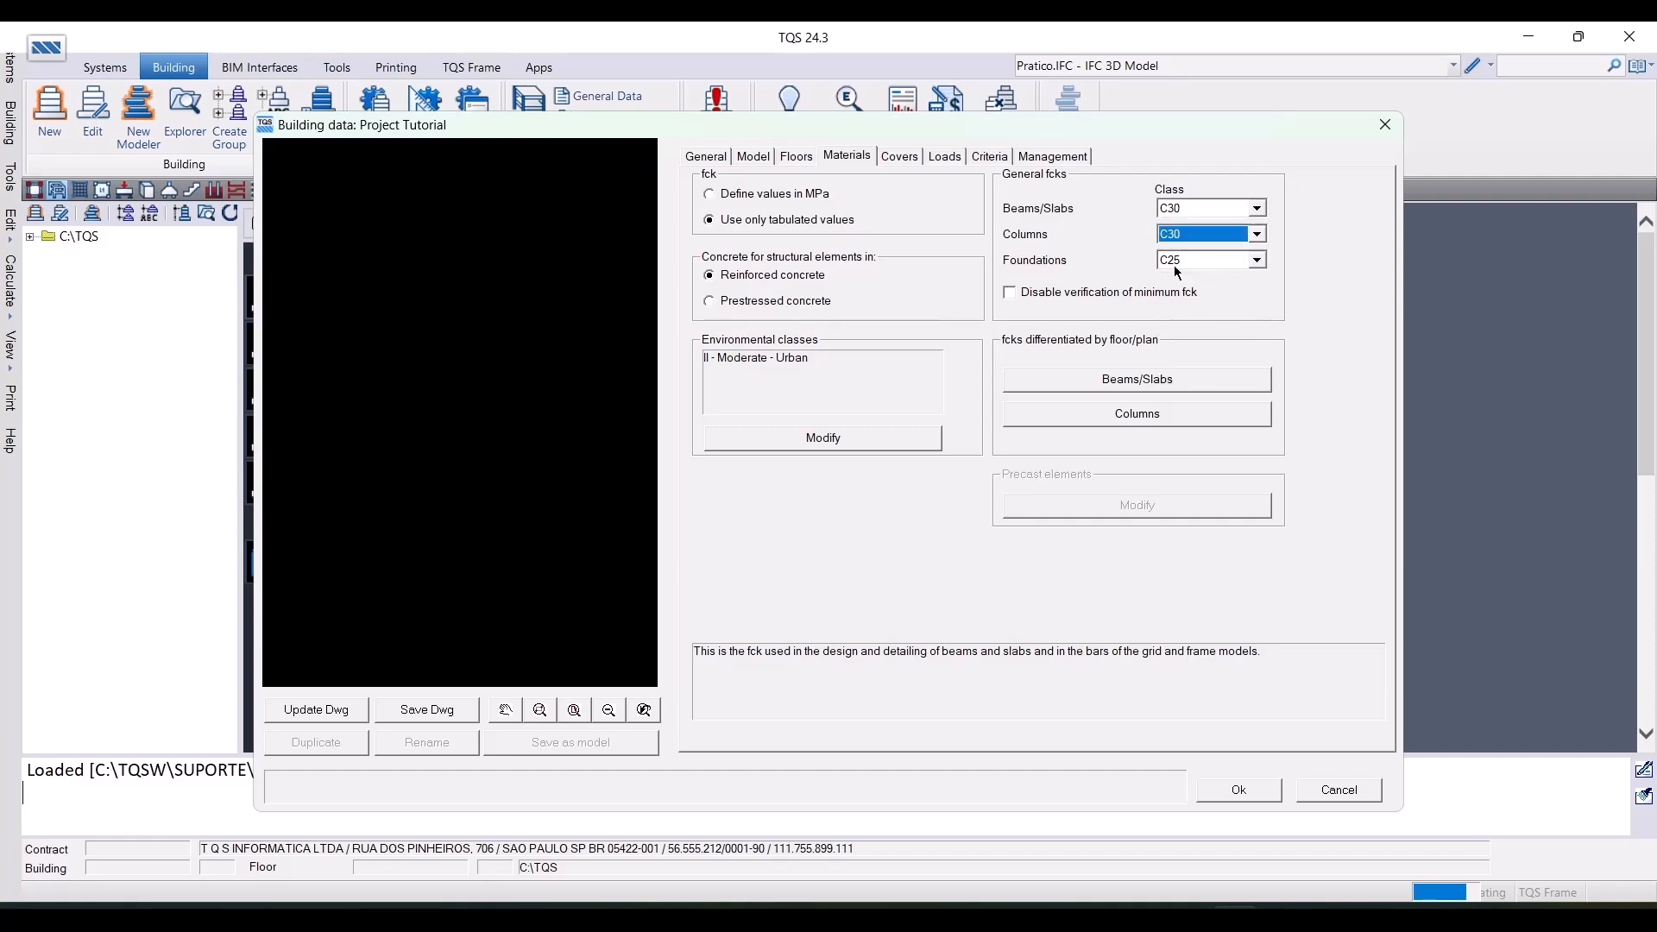
Apply the NBR6118 design code values to the building's concrete covers
left_click(922, 167)
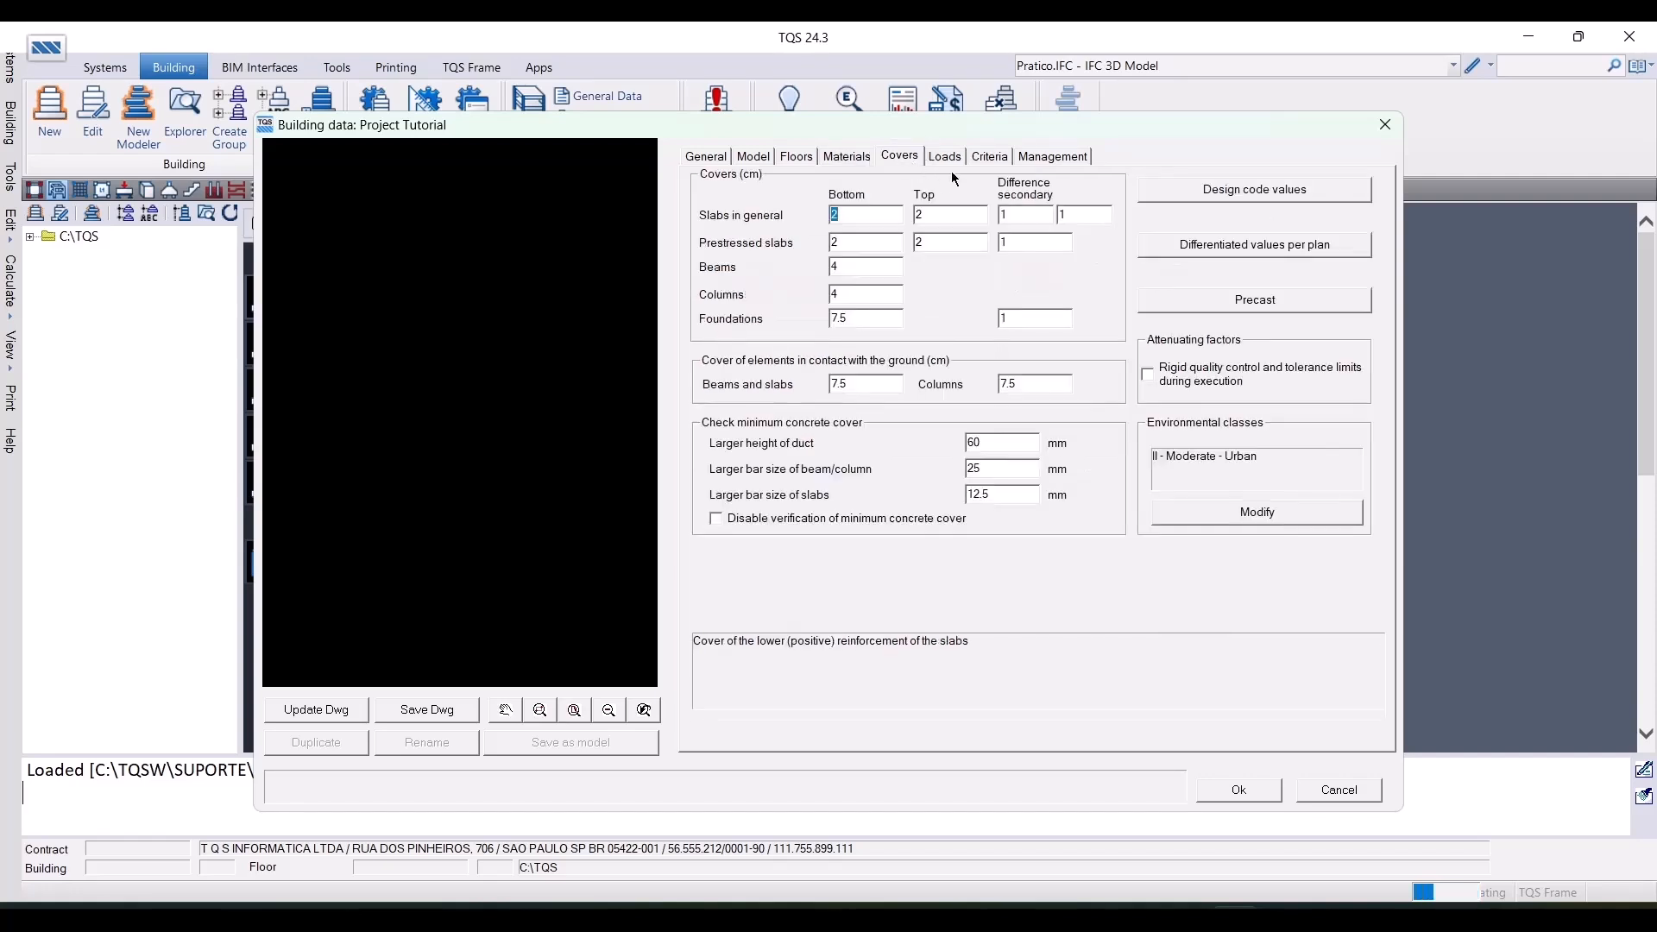
left_click(1215, 192)
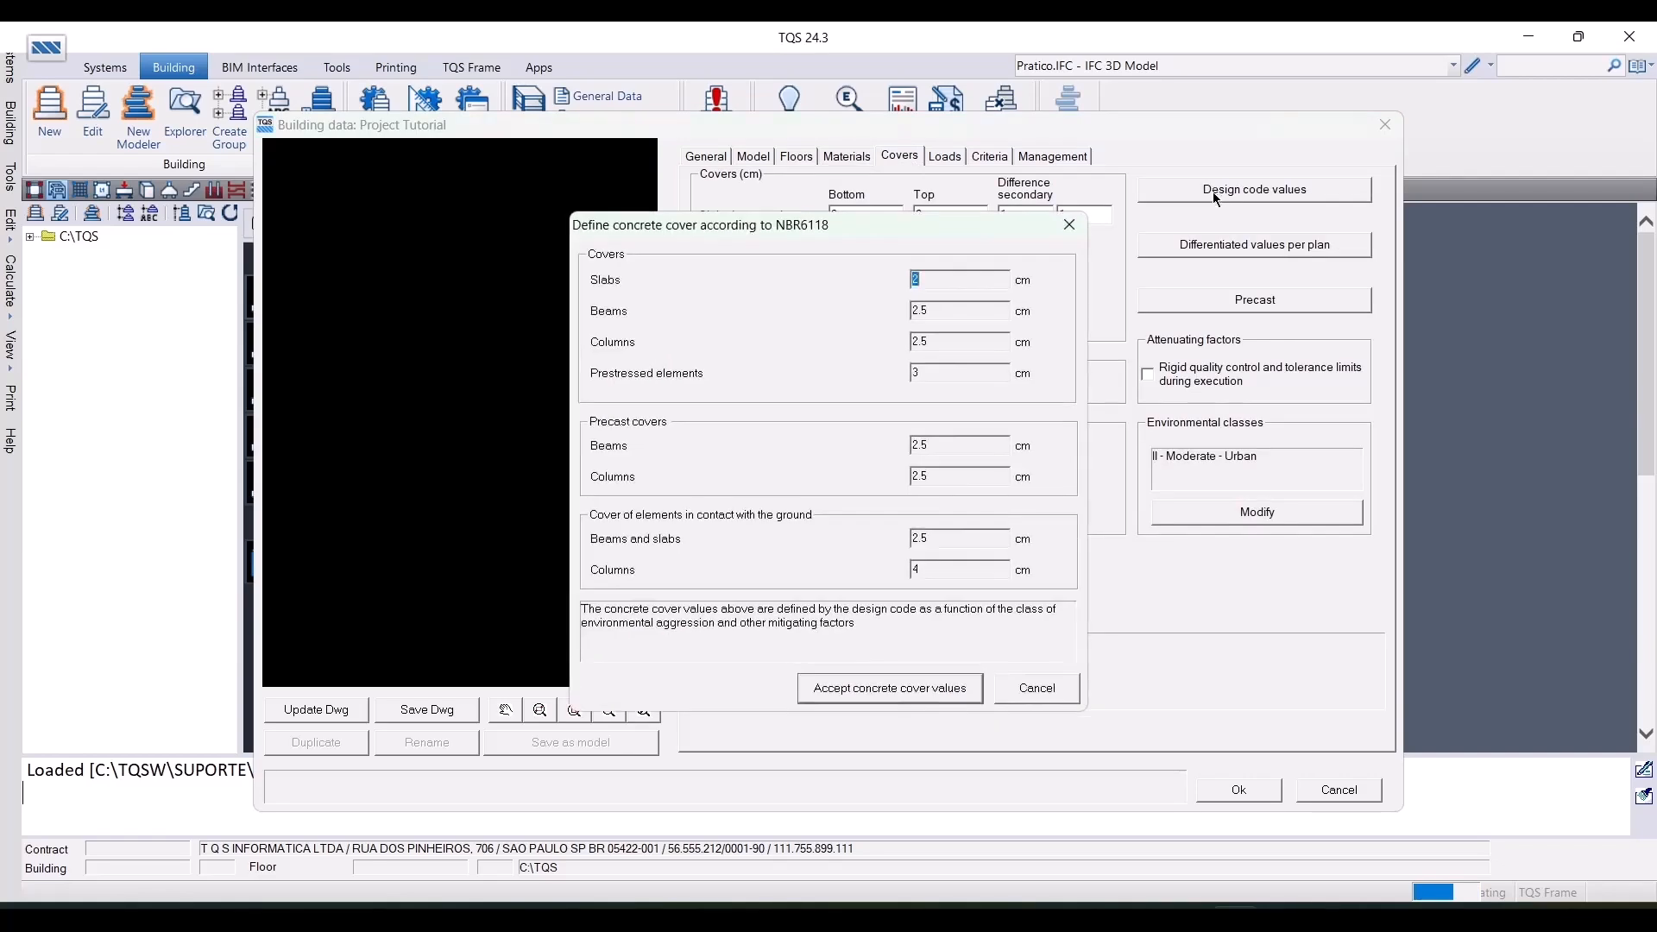
left_click(939, 691)
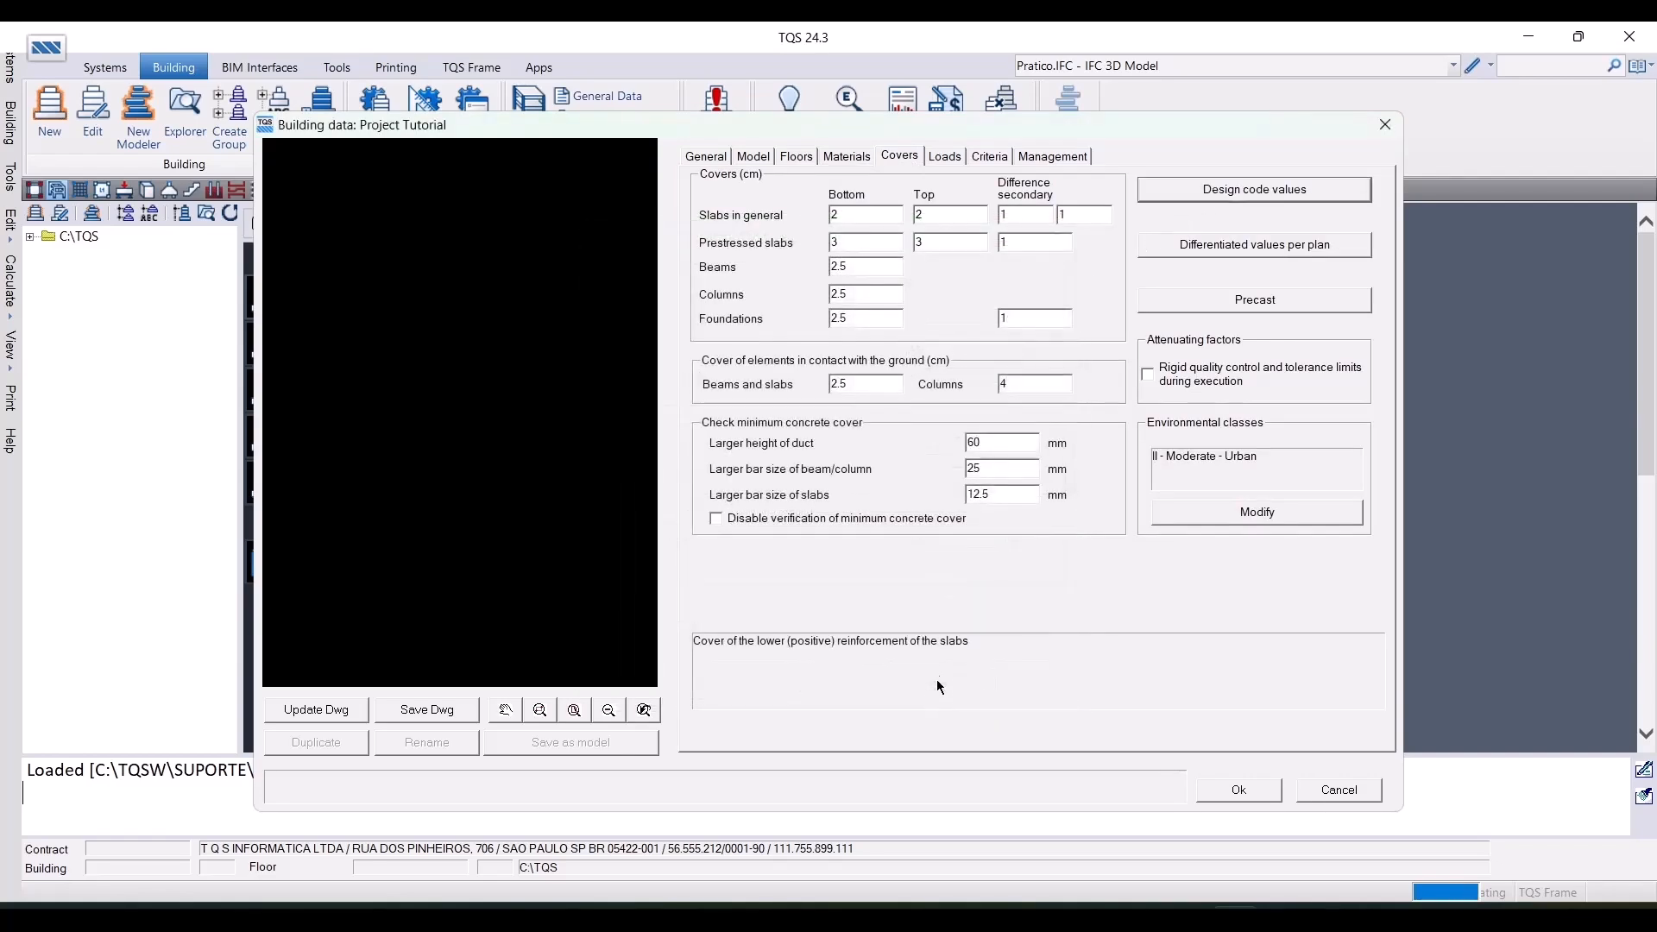
Set the wind drag coefficient to 1 for the 90, 270, 0 and 180 degree directions
left_click(945, 158)
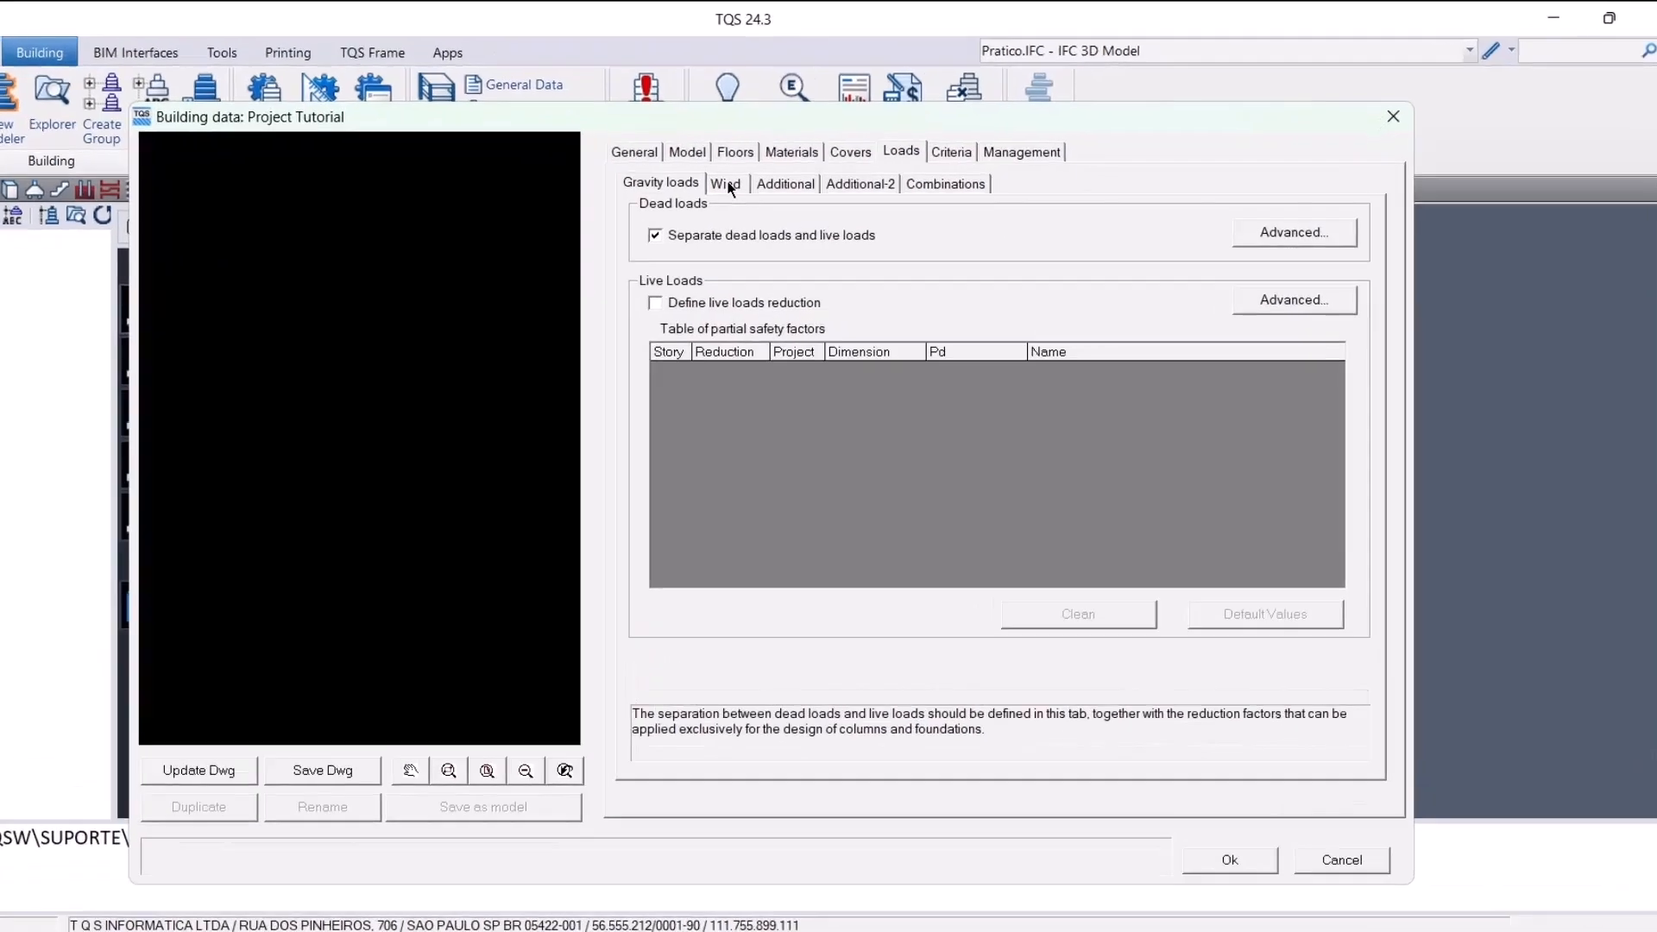
left_click(727, 185)
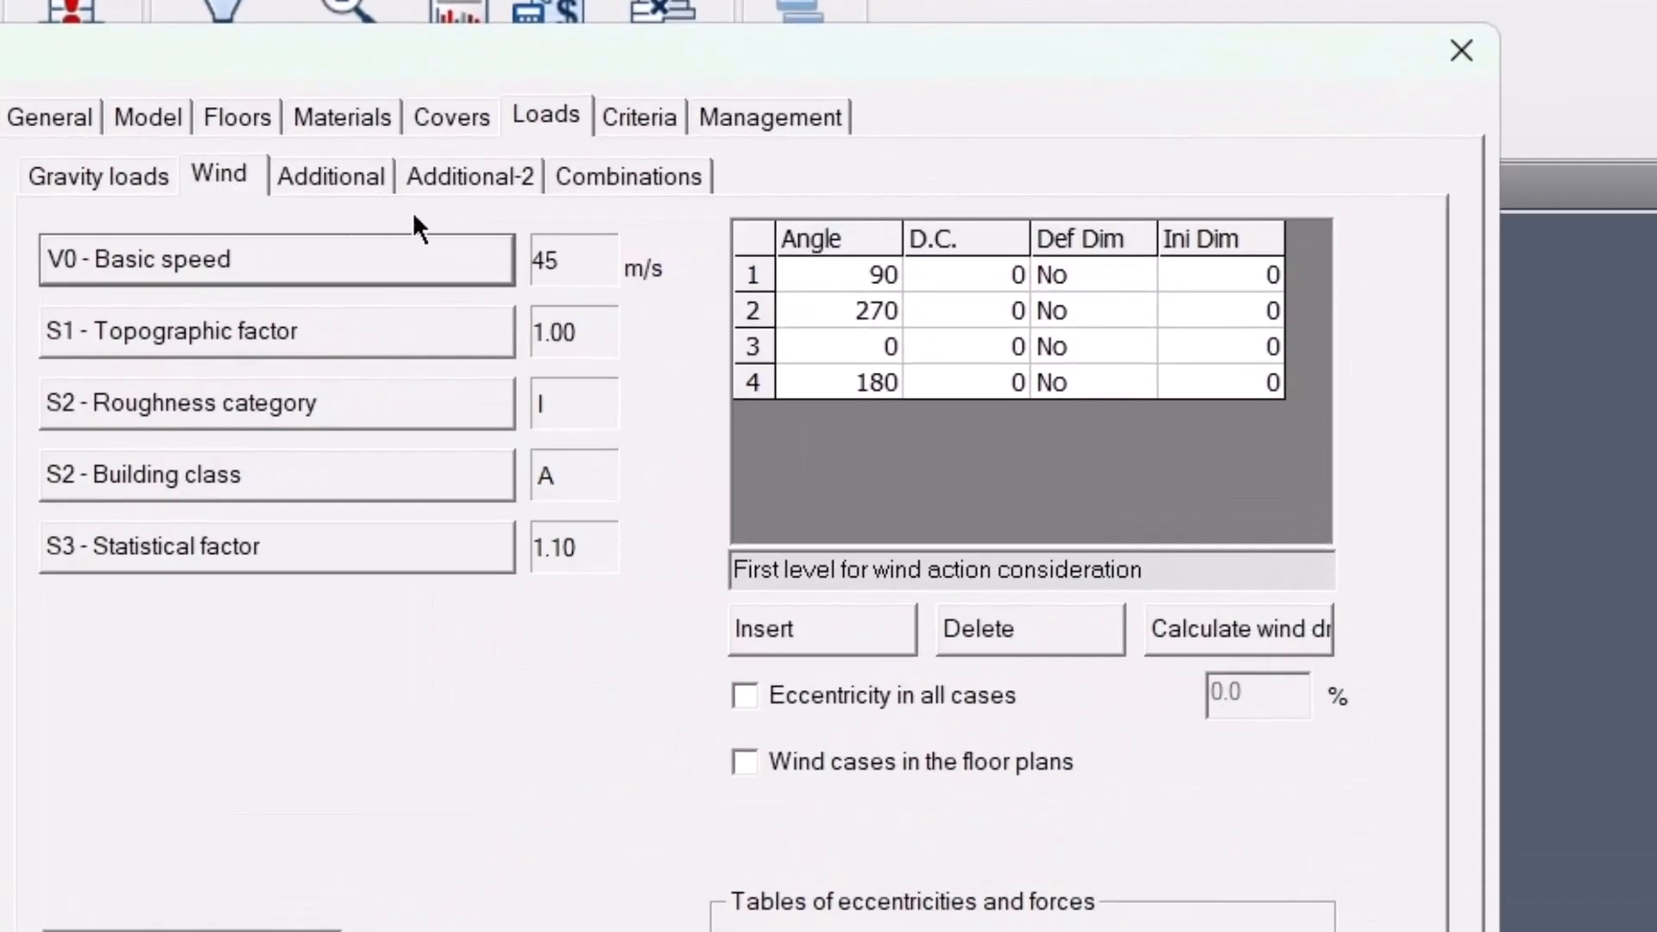
left_click(985, 269)
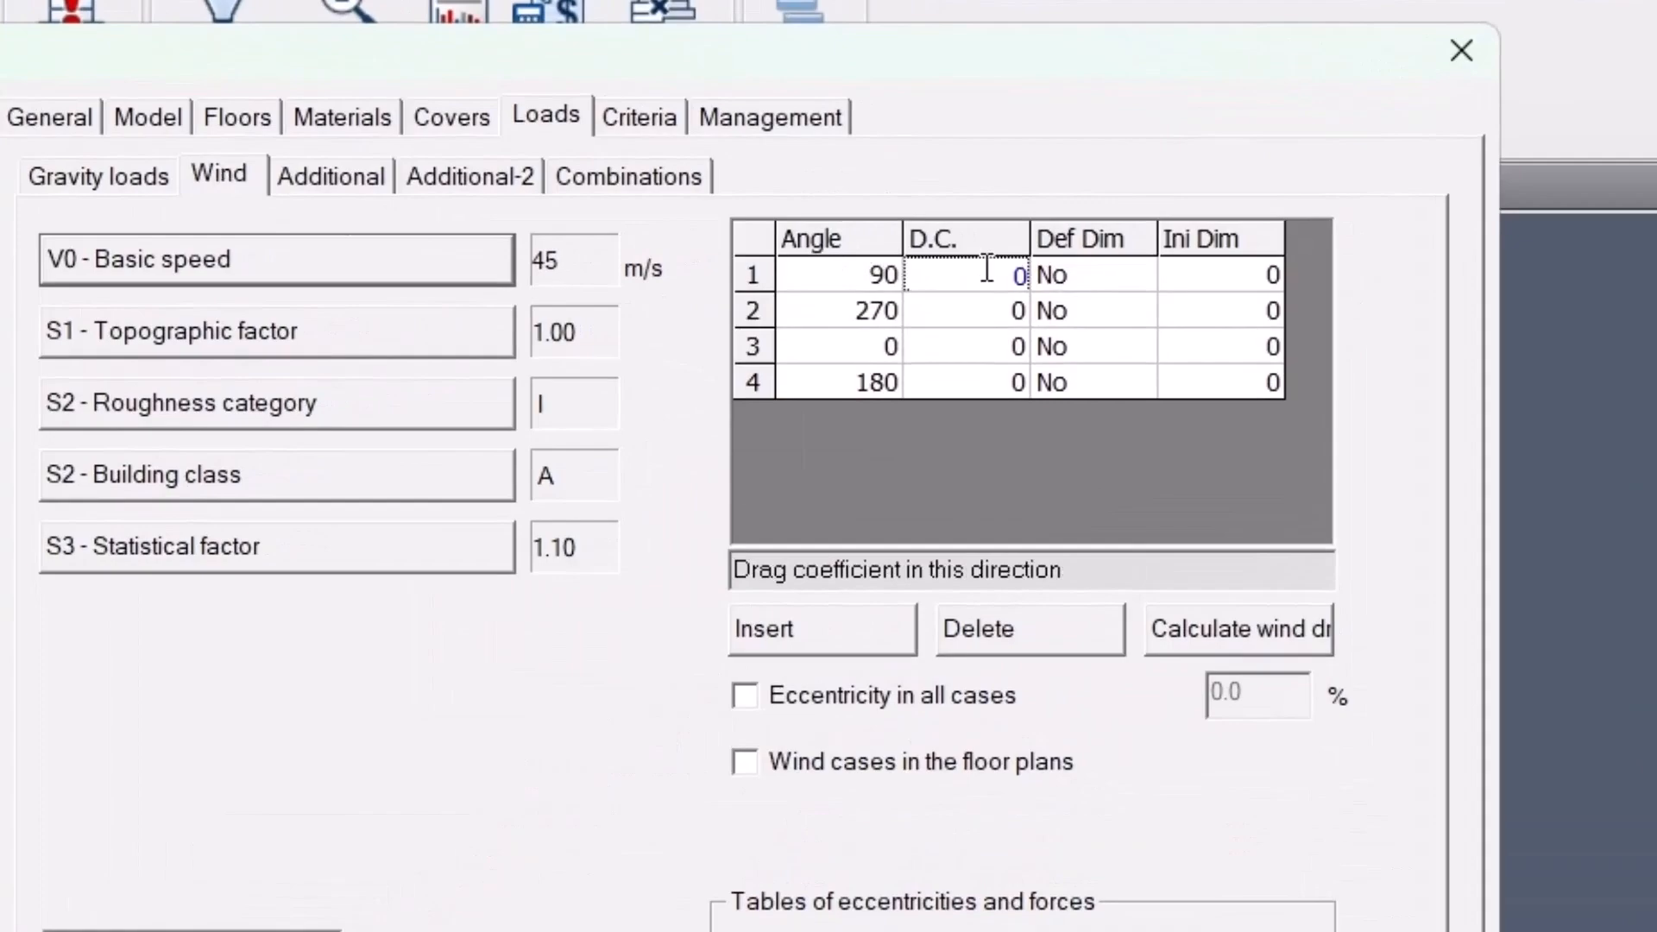
type("1")
key("Return")
type("1")
key("Return")
type("1")
key("Return")
type("1")
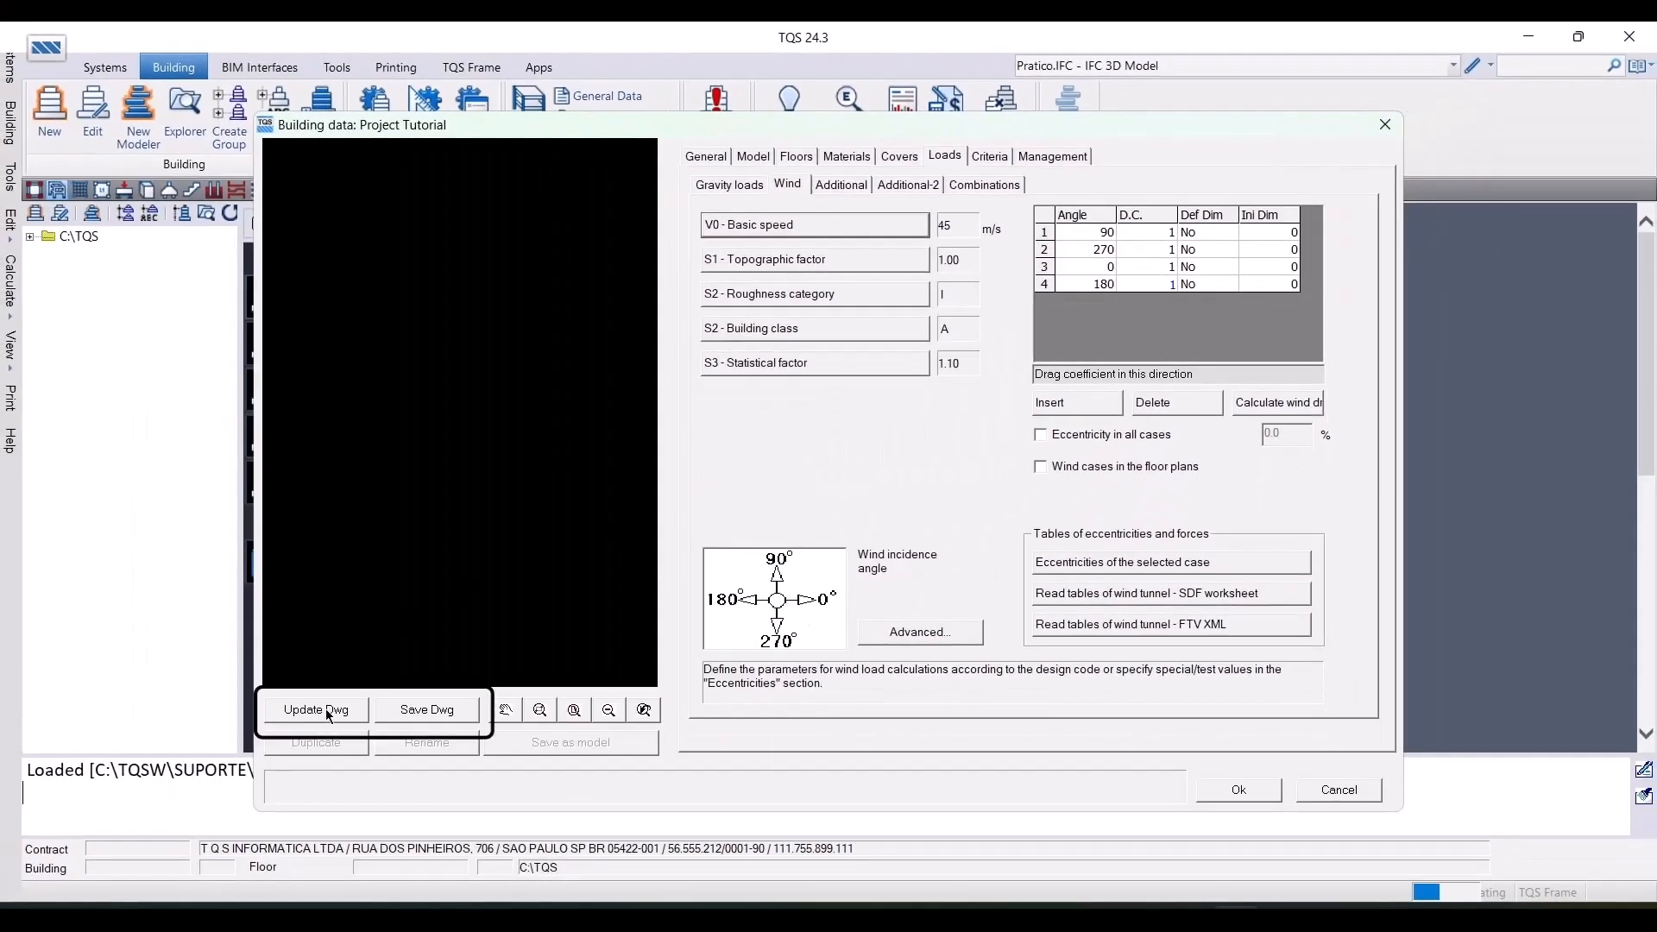
Update and save the building's schematic section drawing, and accept the building data
left_click(325, 707)
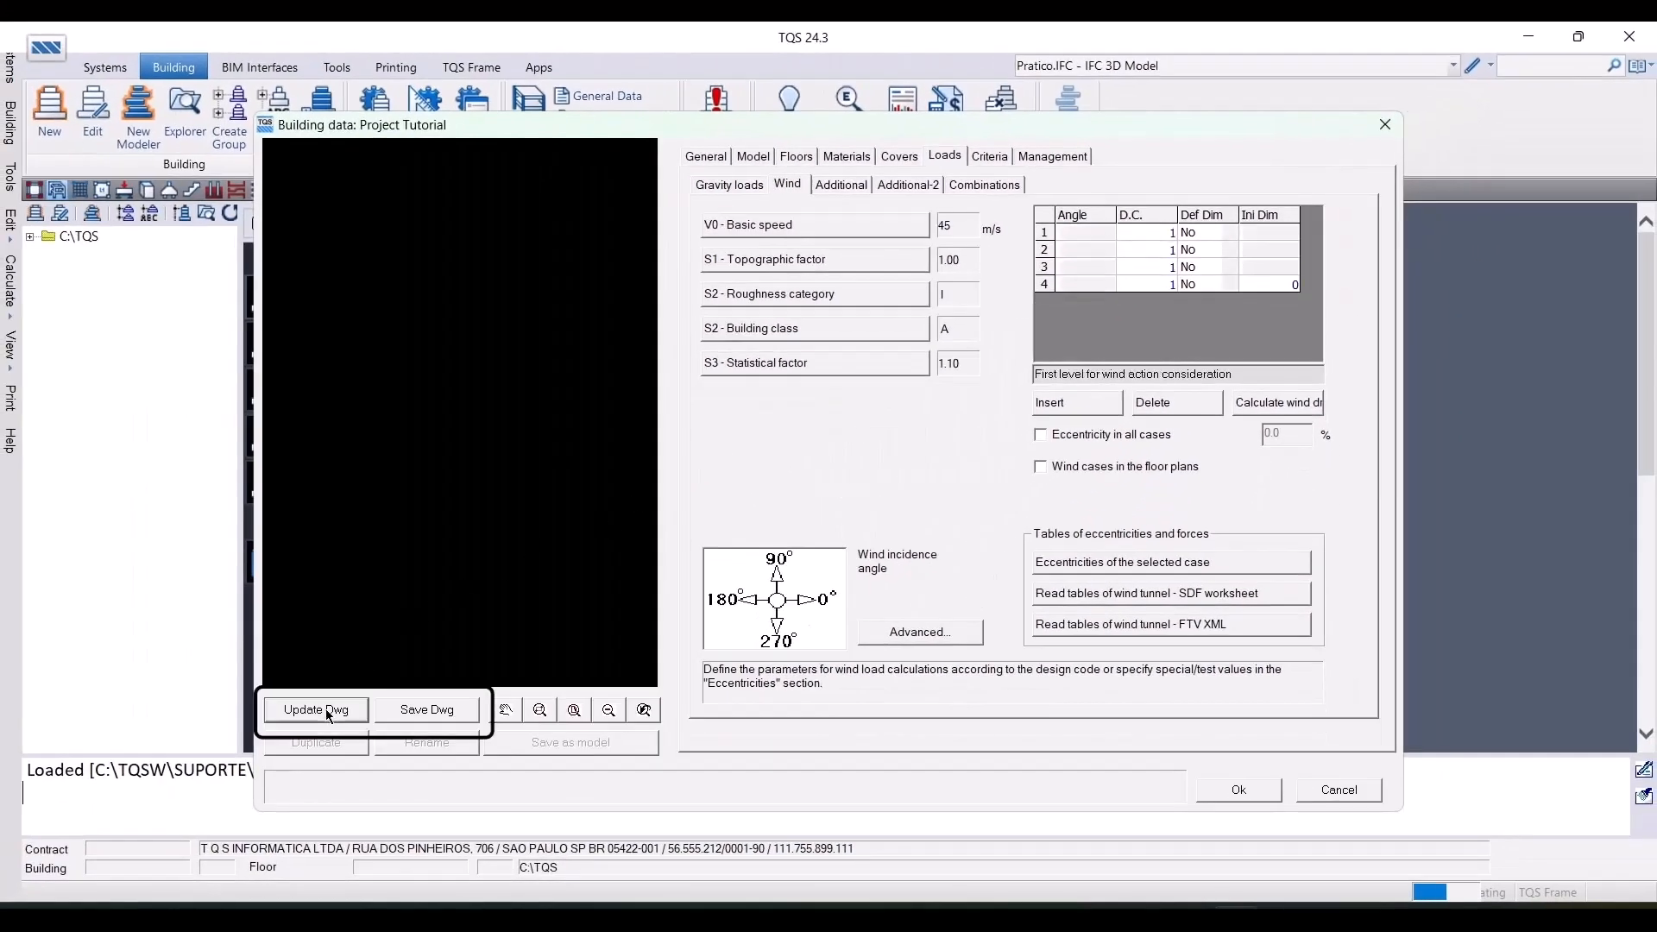
left_click(430, 712)
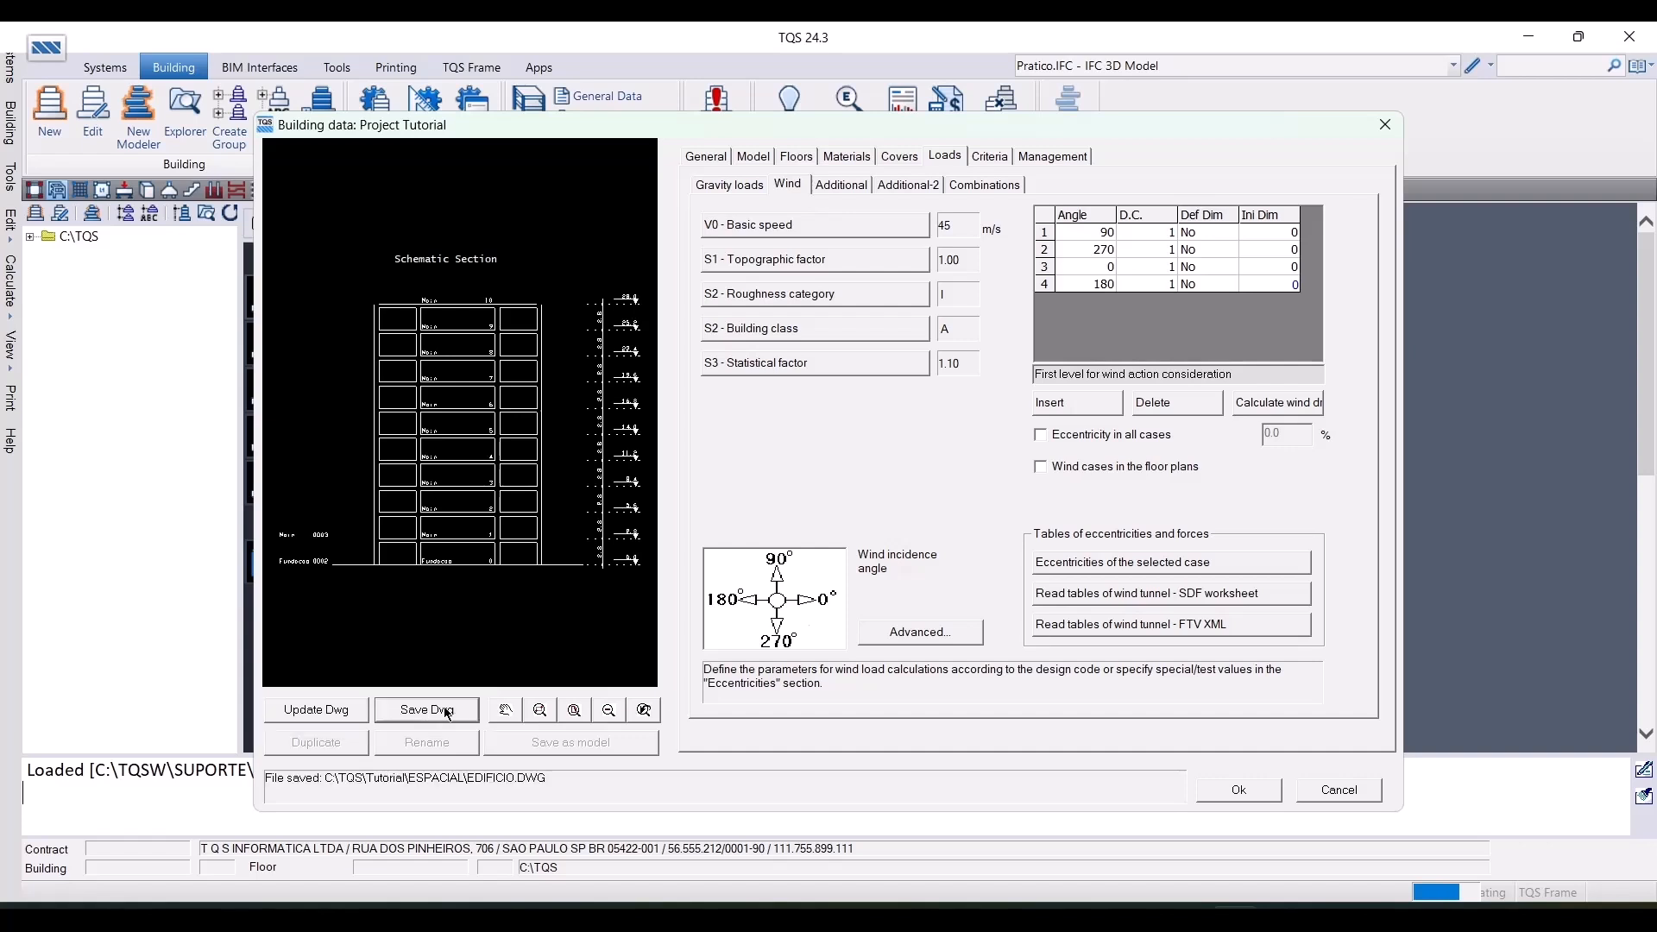
left_click(1234, 787)
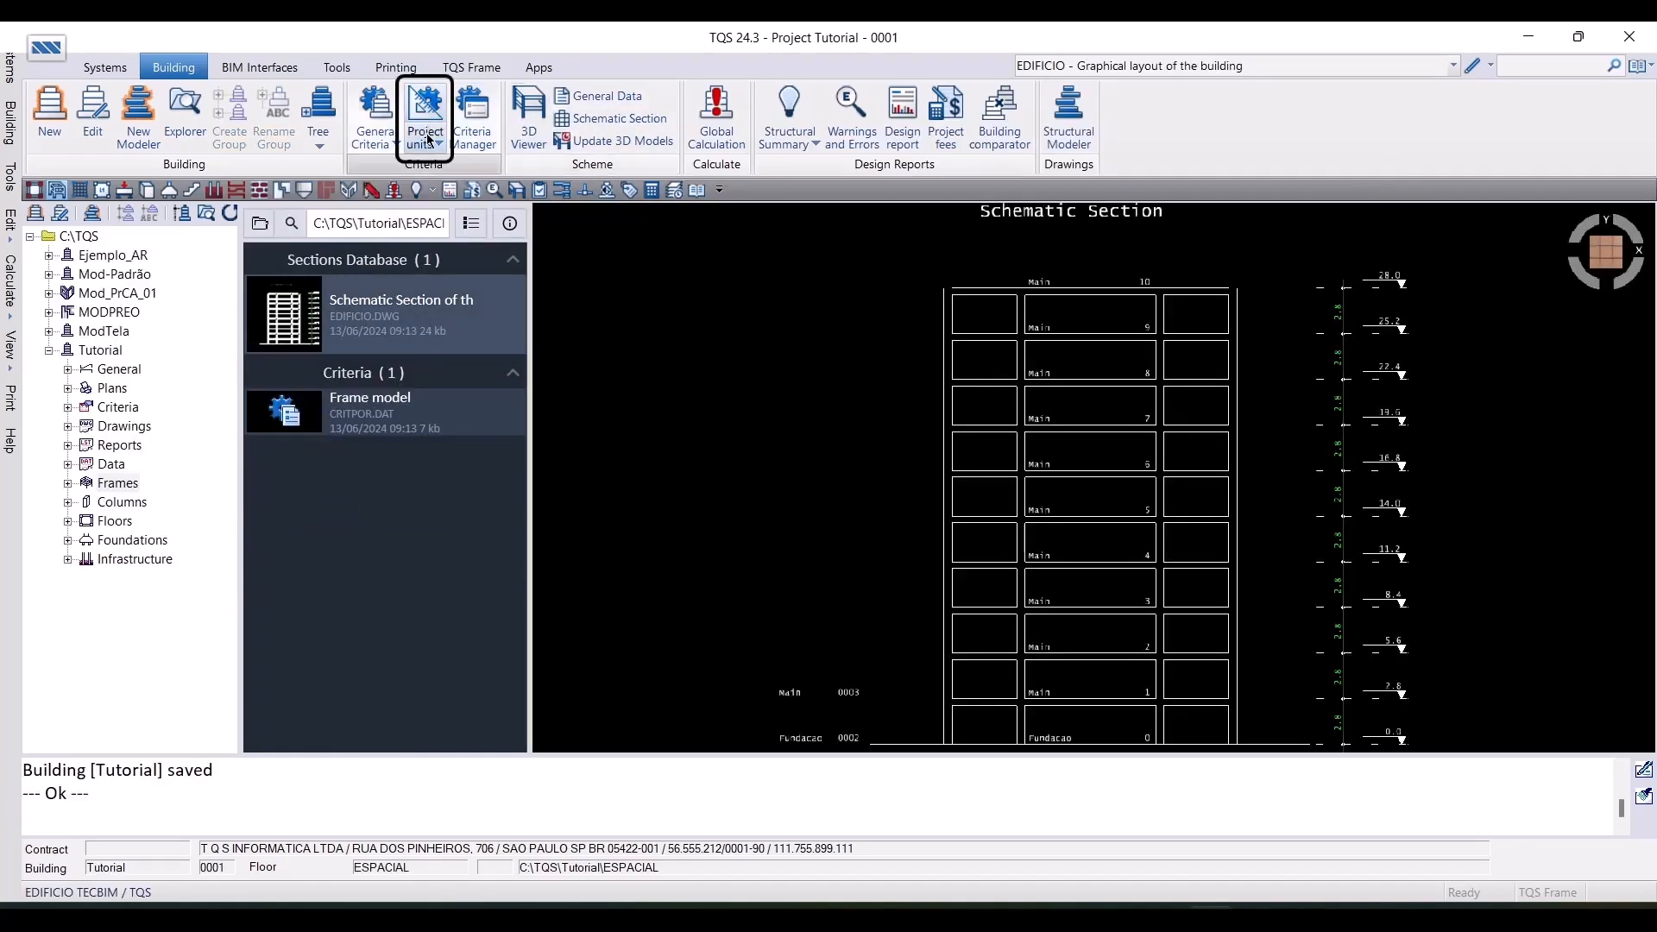
Switch the project's unit system to the International System of Units
left_click(431, 143)
left_click(440, 191)
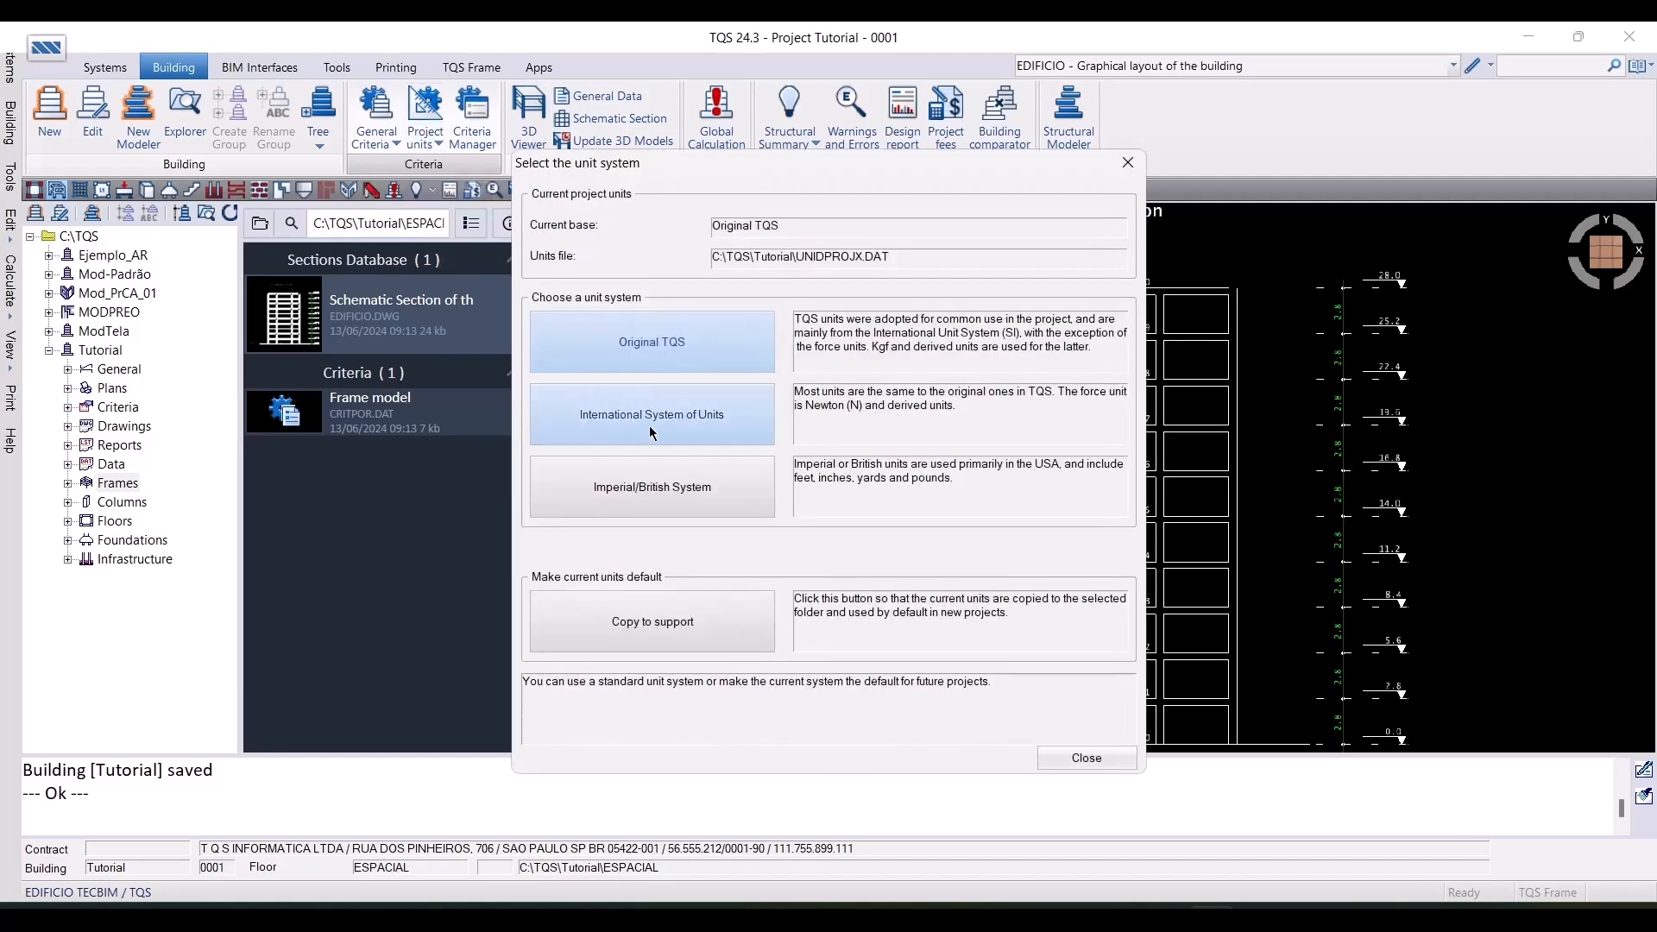
left_click(650, 428)
left_click(908, 520)
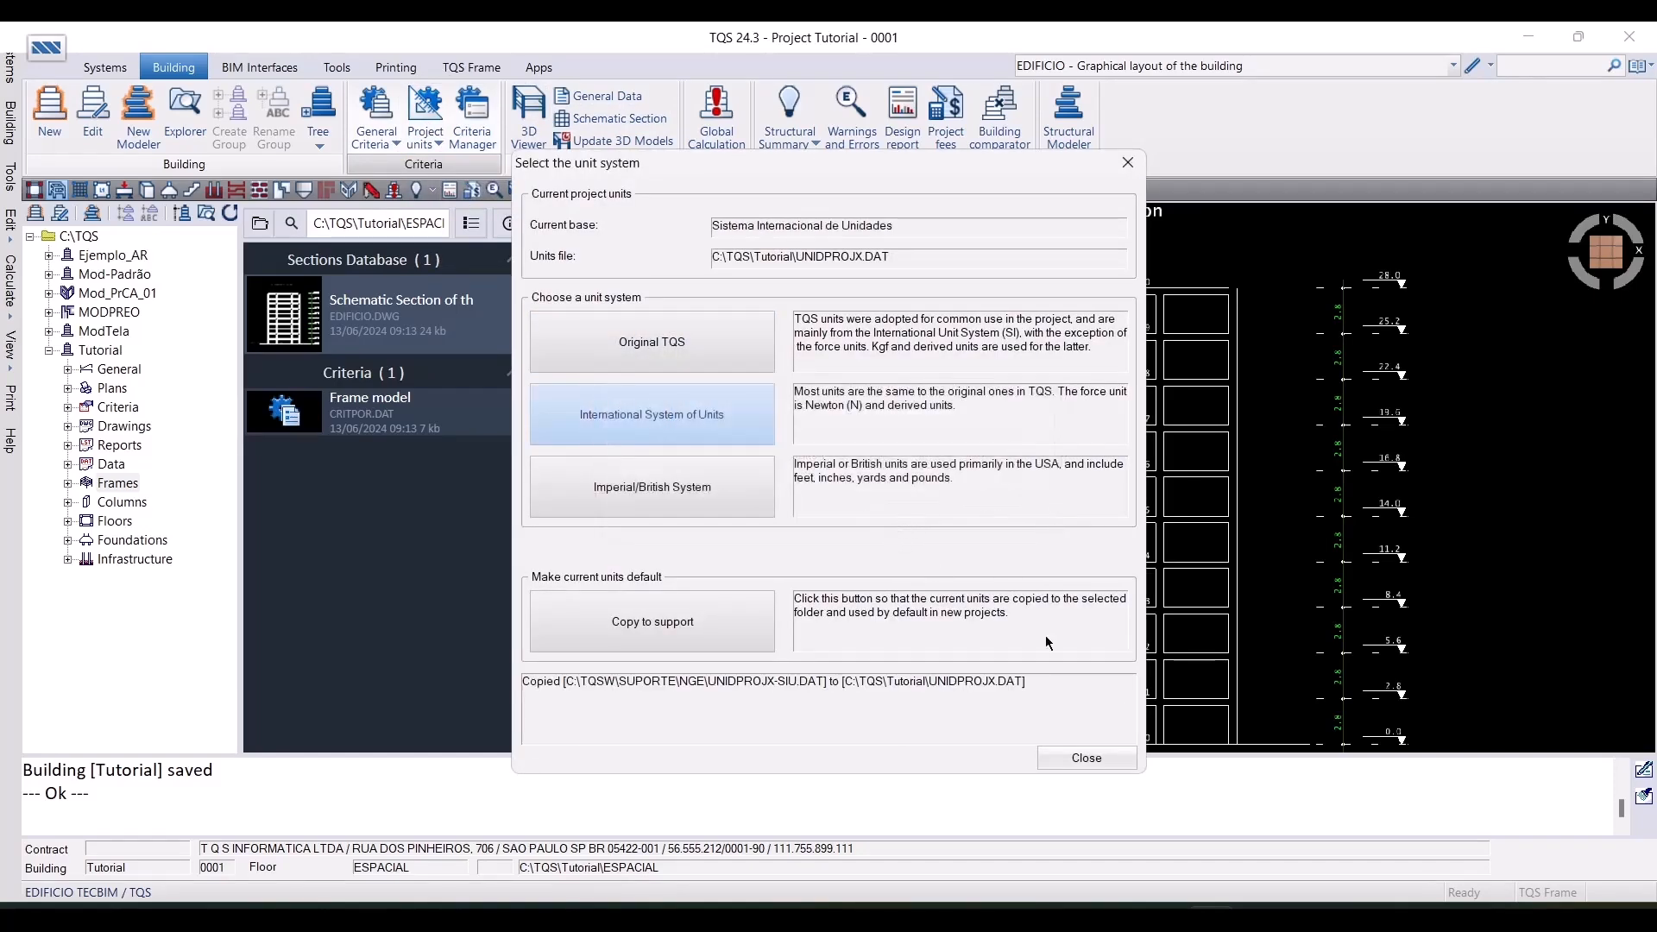
left_click(1086, 757)
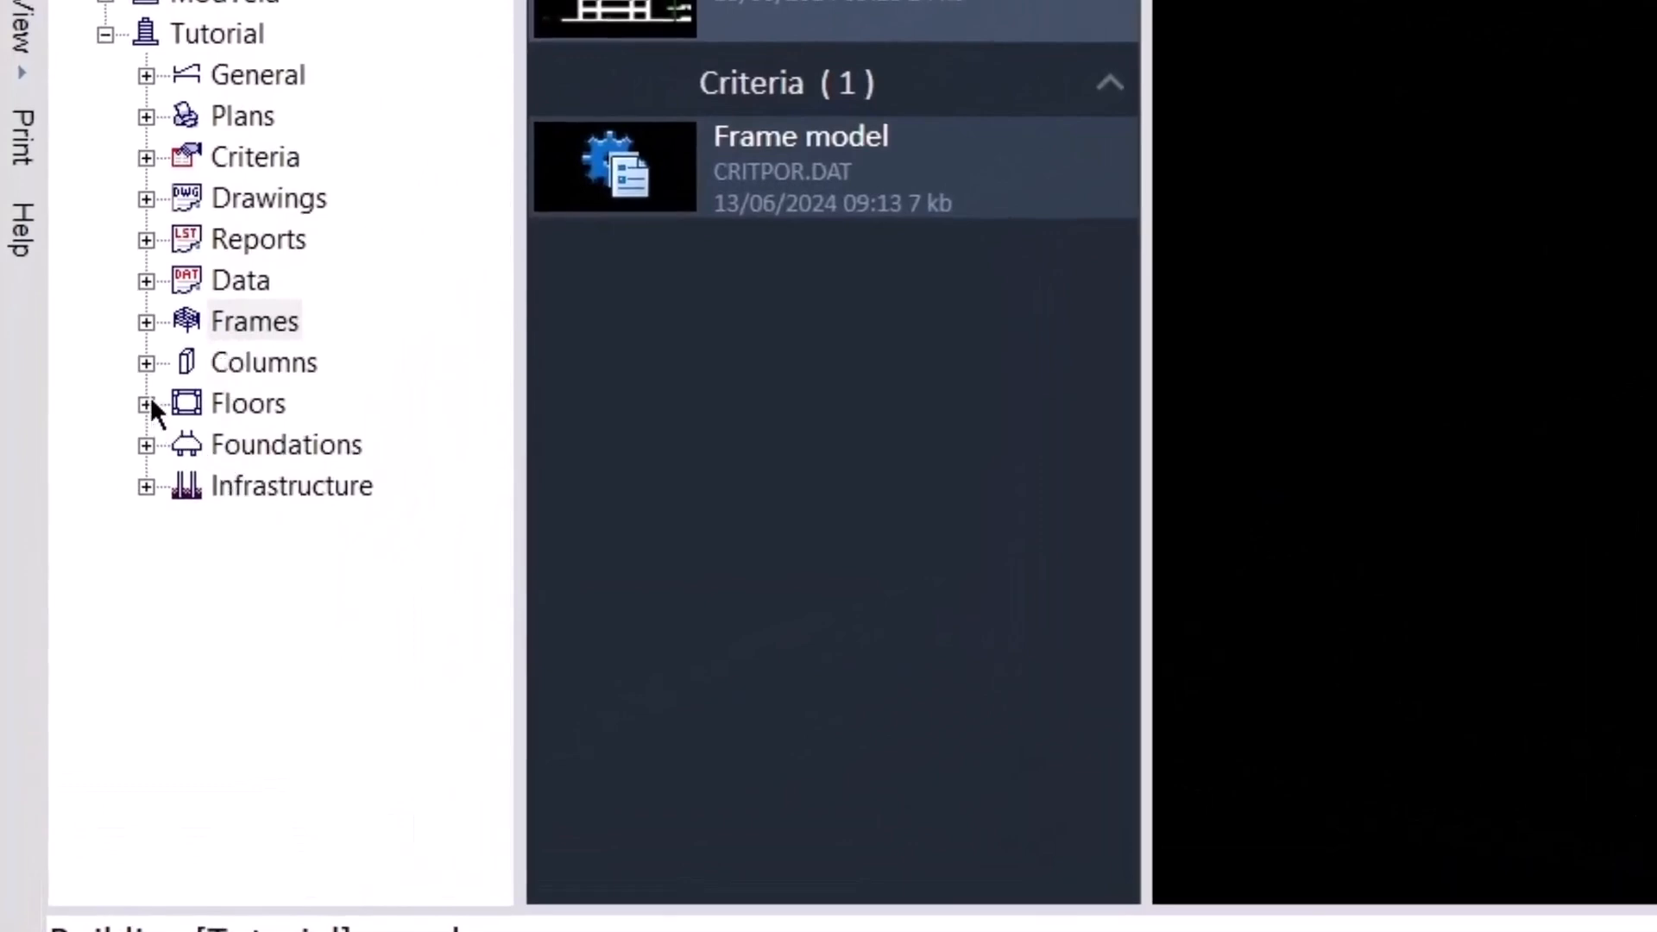
Open the Main floor of the Tutorial building in the Structural Modeler
left_click(146, 403)
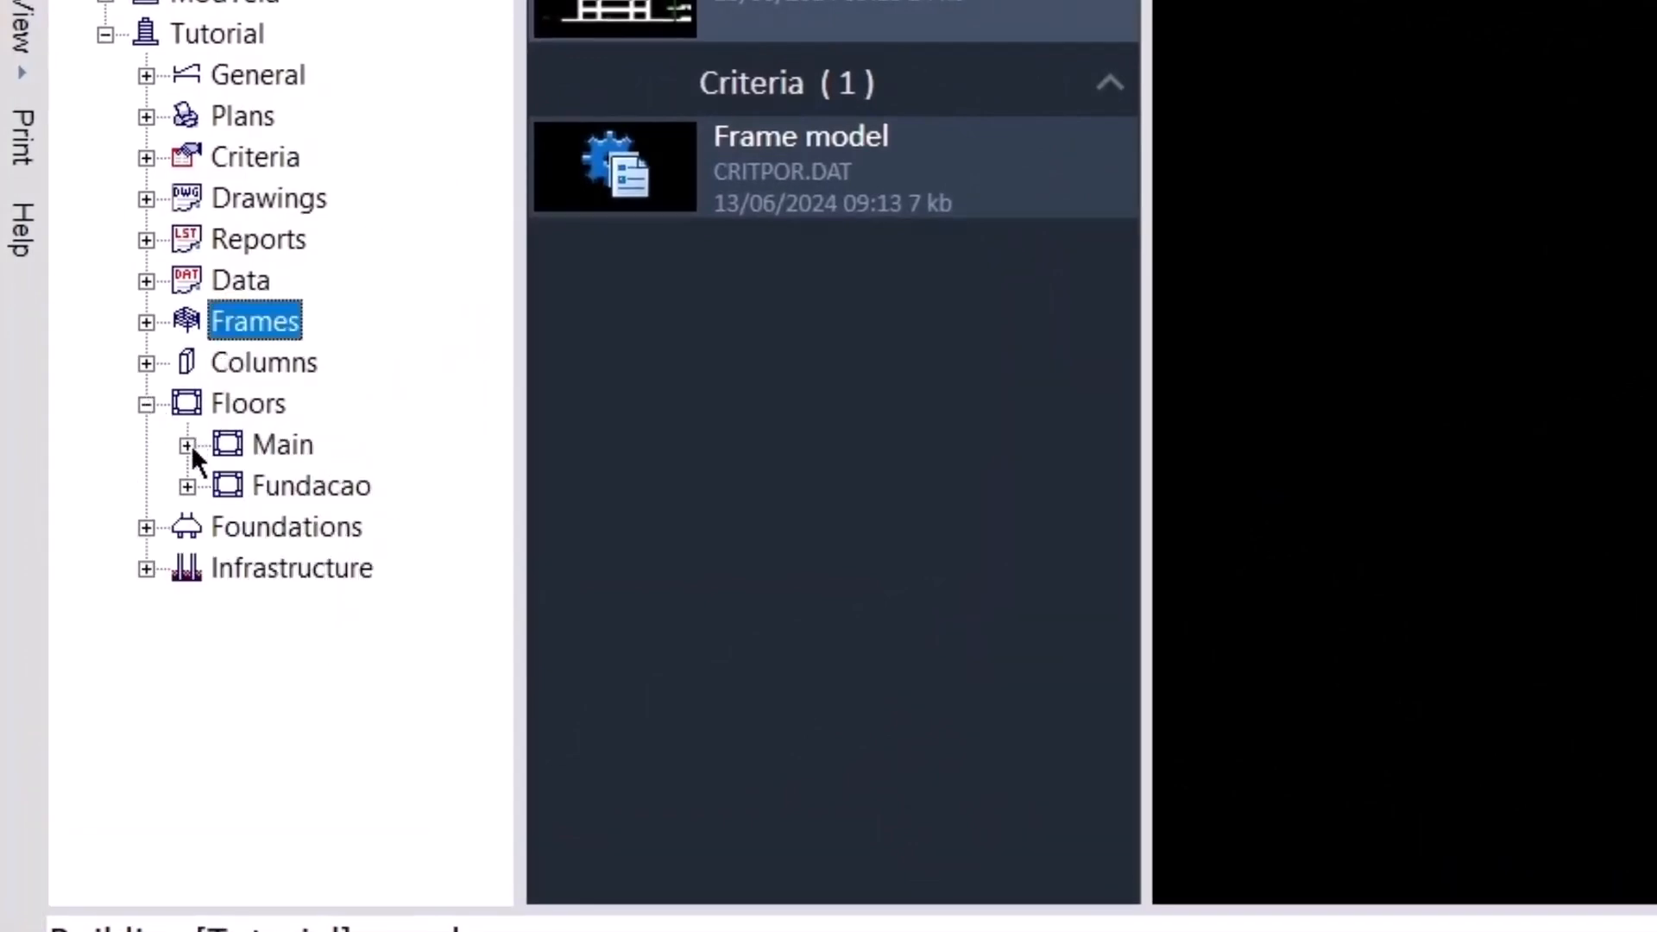
left_click(277, 444)
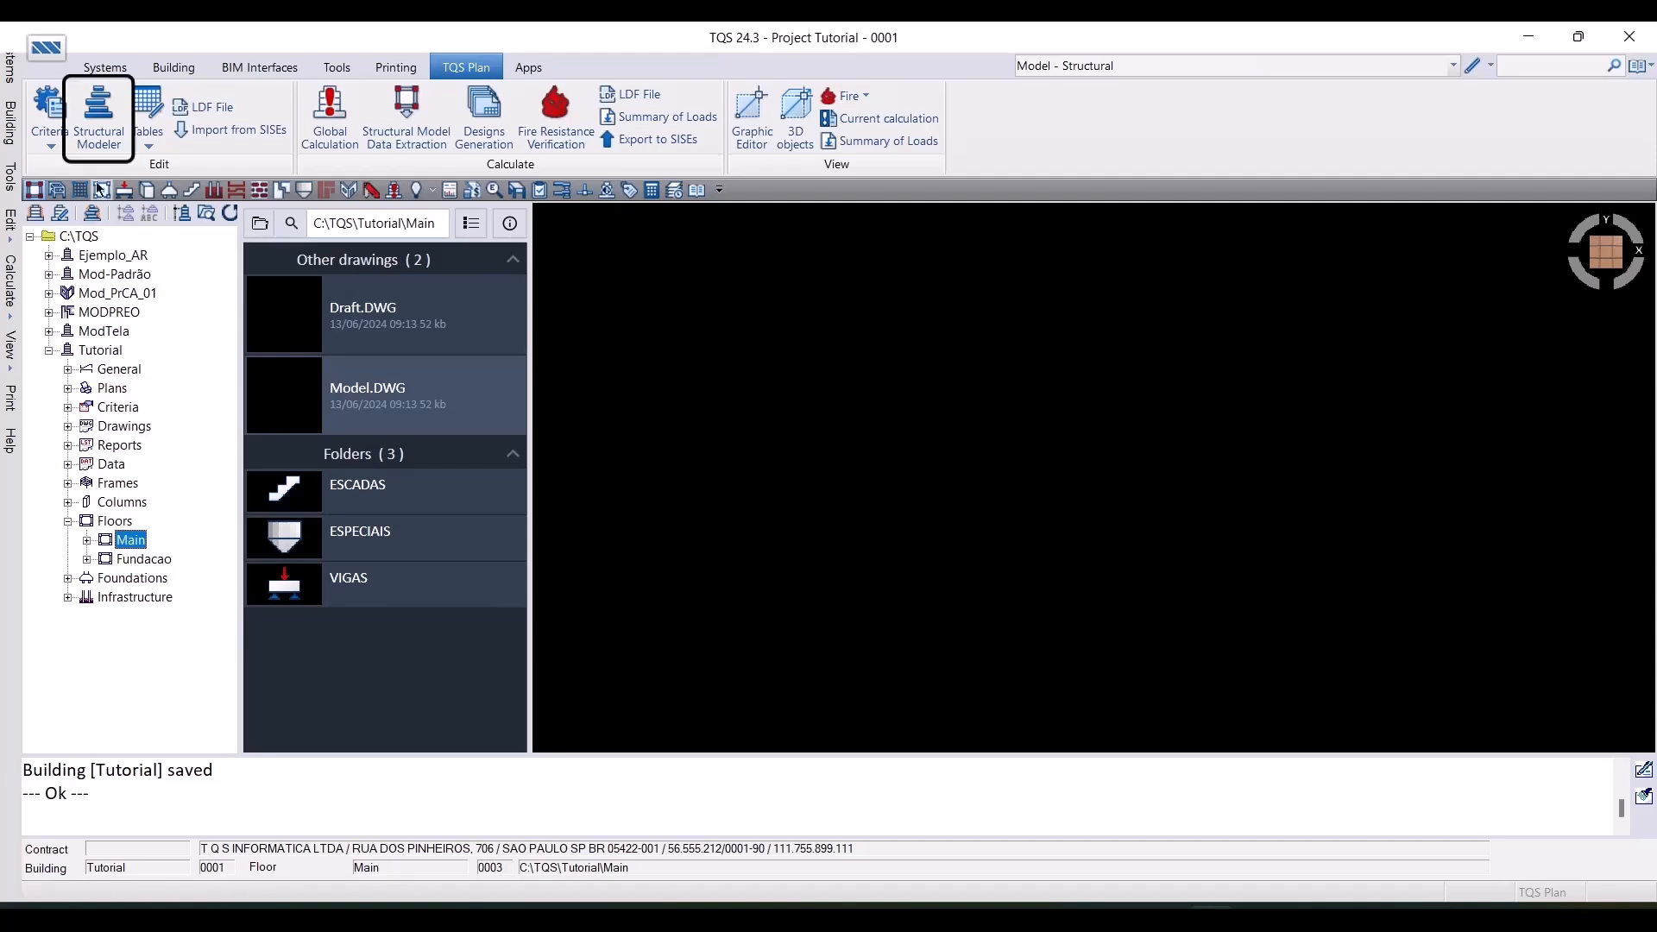
left_click(101, 116)
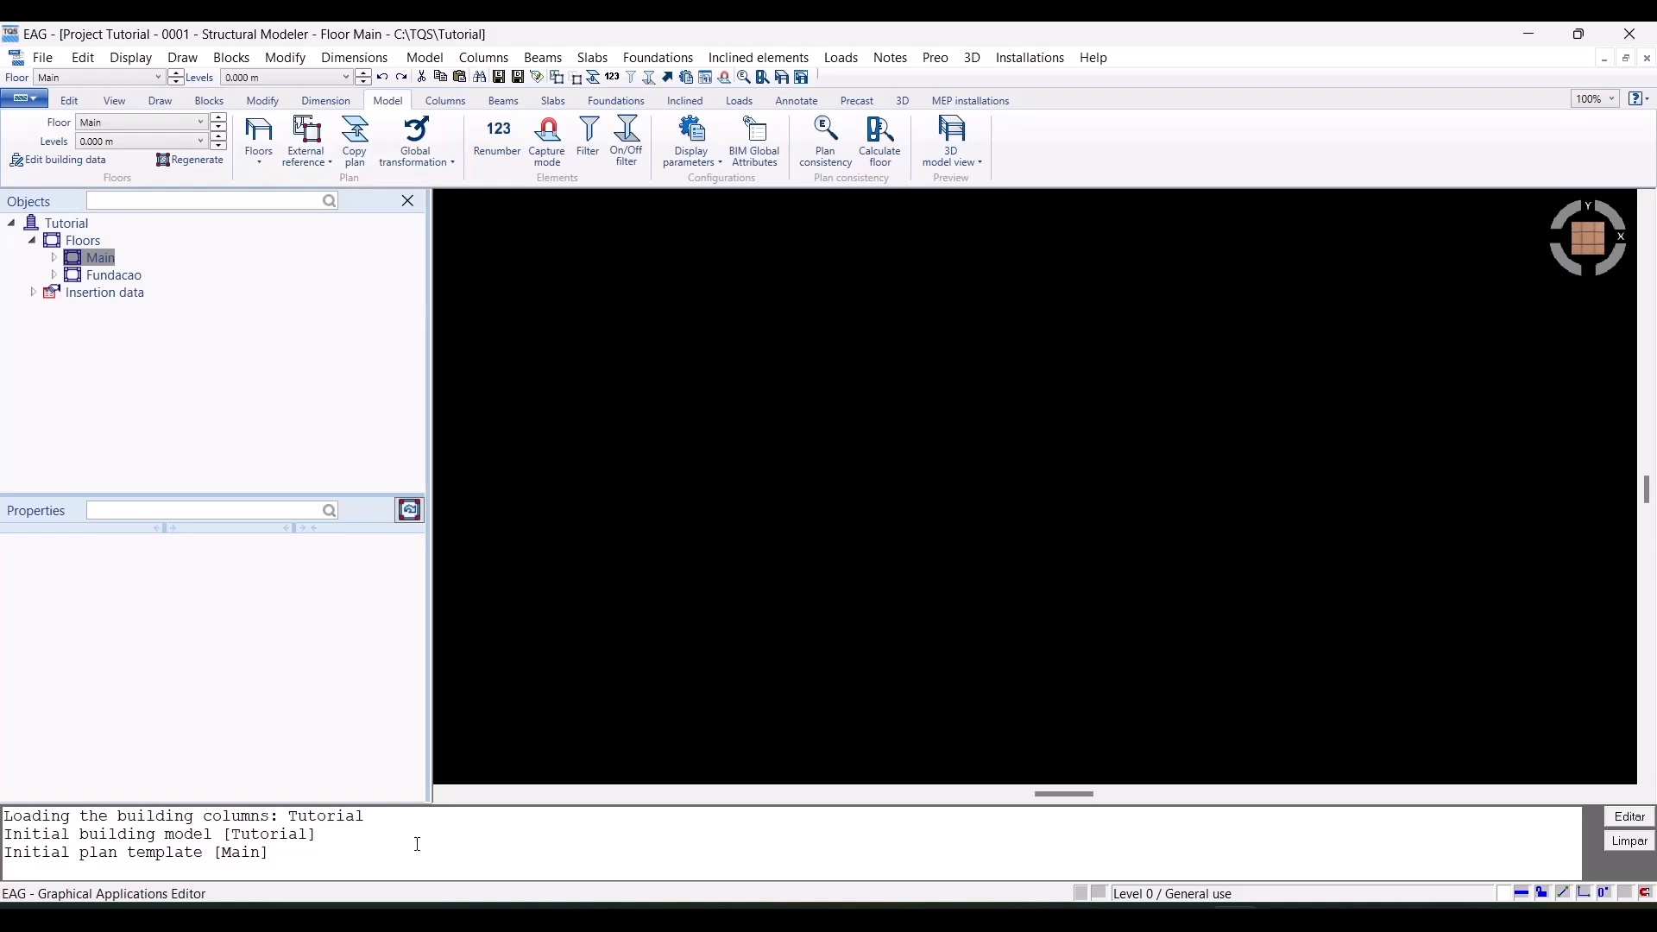
Define the drawing grid with its origin at 0,0, accepting the default 100 cm X spacing and the remaining defaults
type("gri")
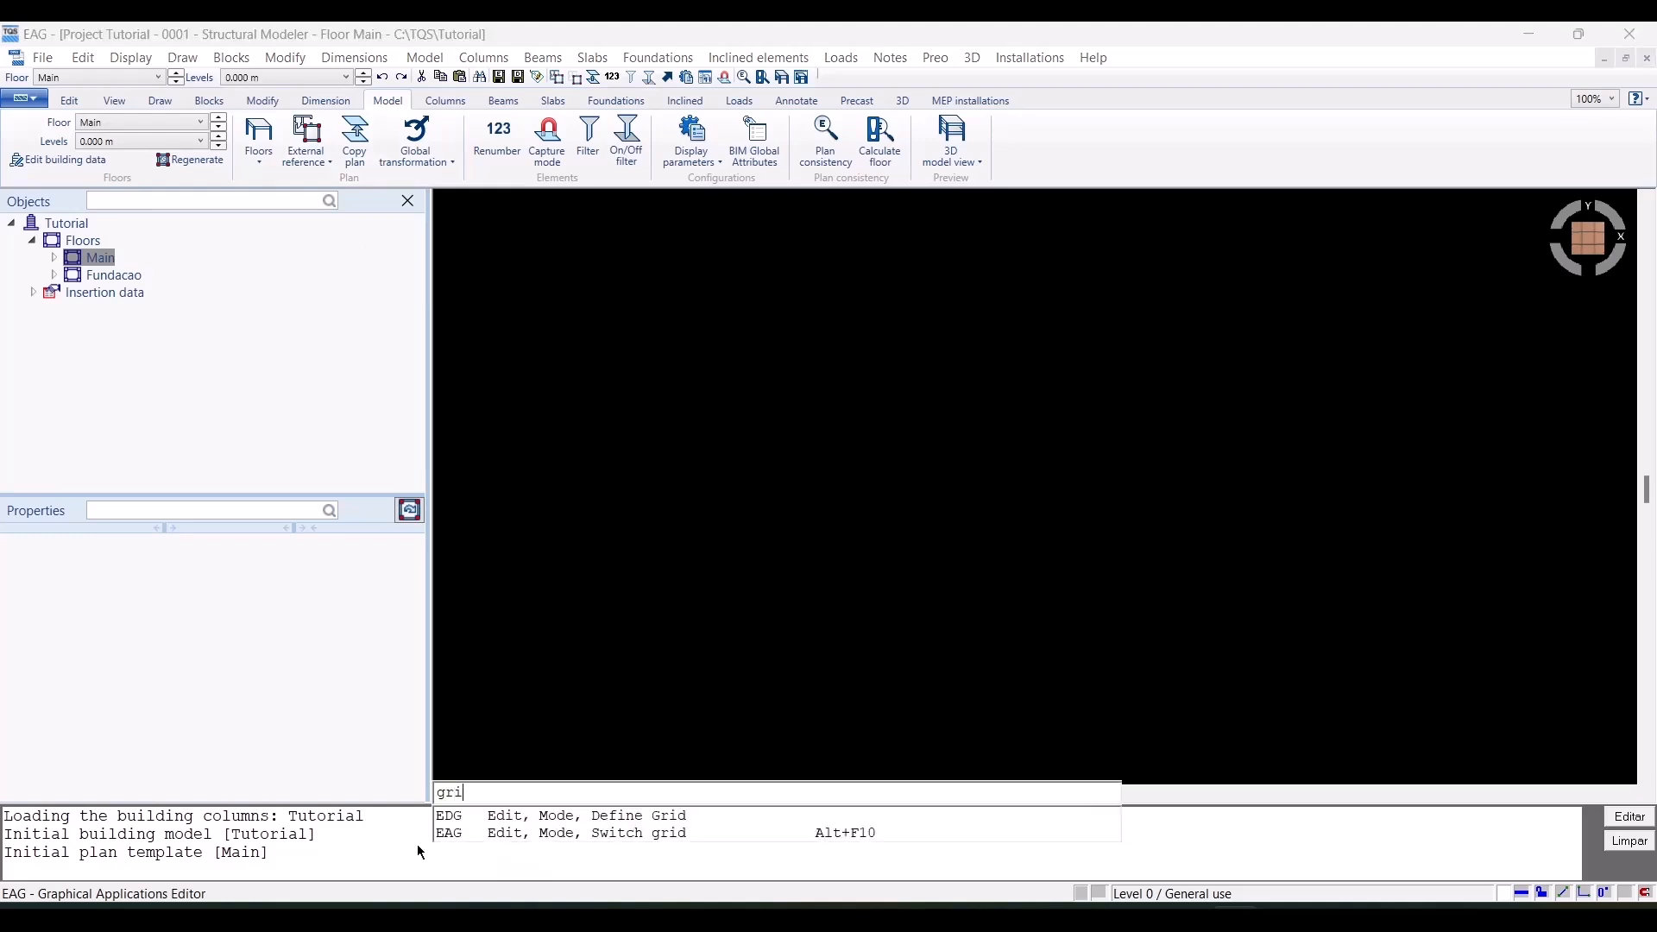
type("d")
left_click(479, 820)
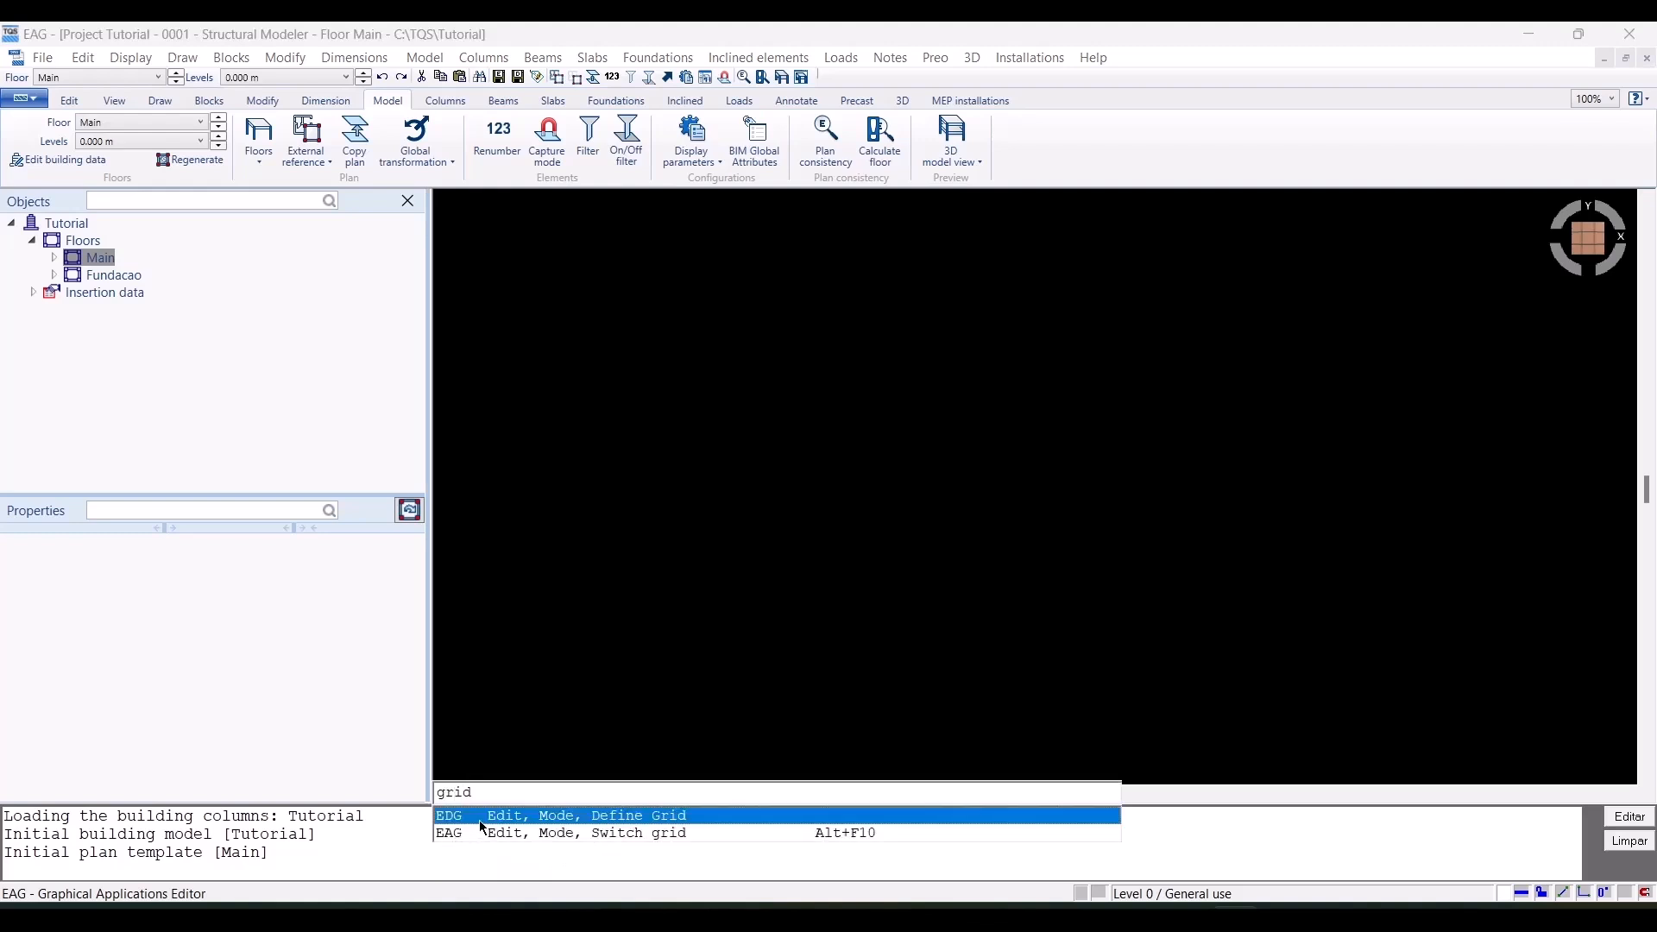
double_click(479, 820)
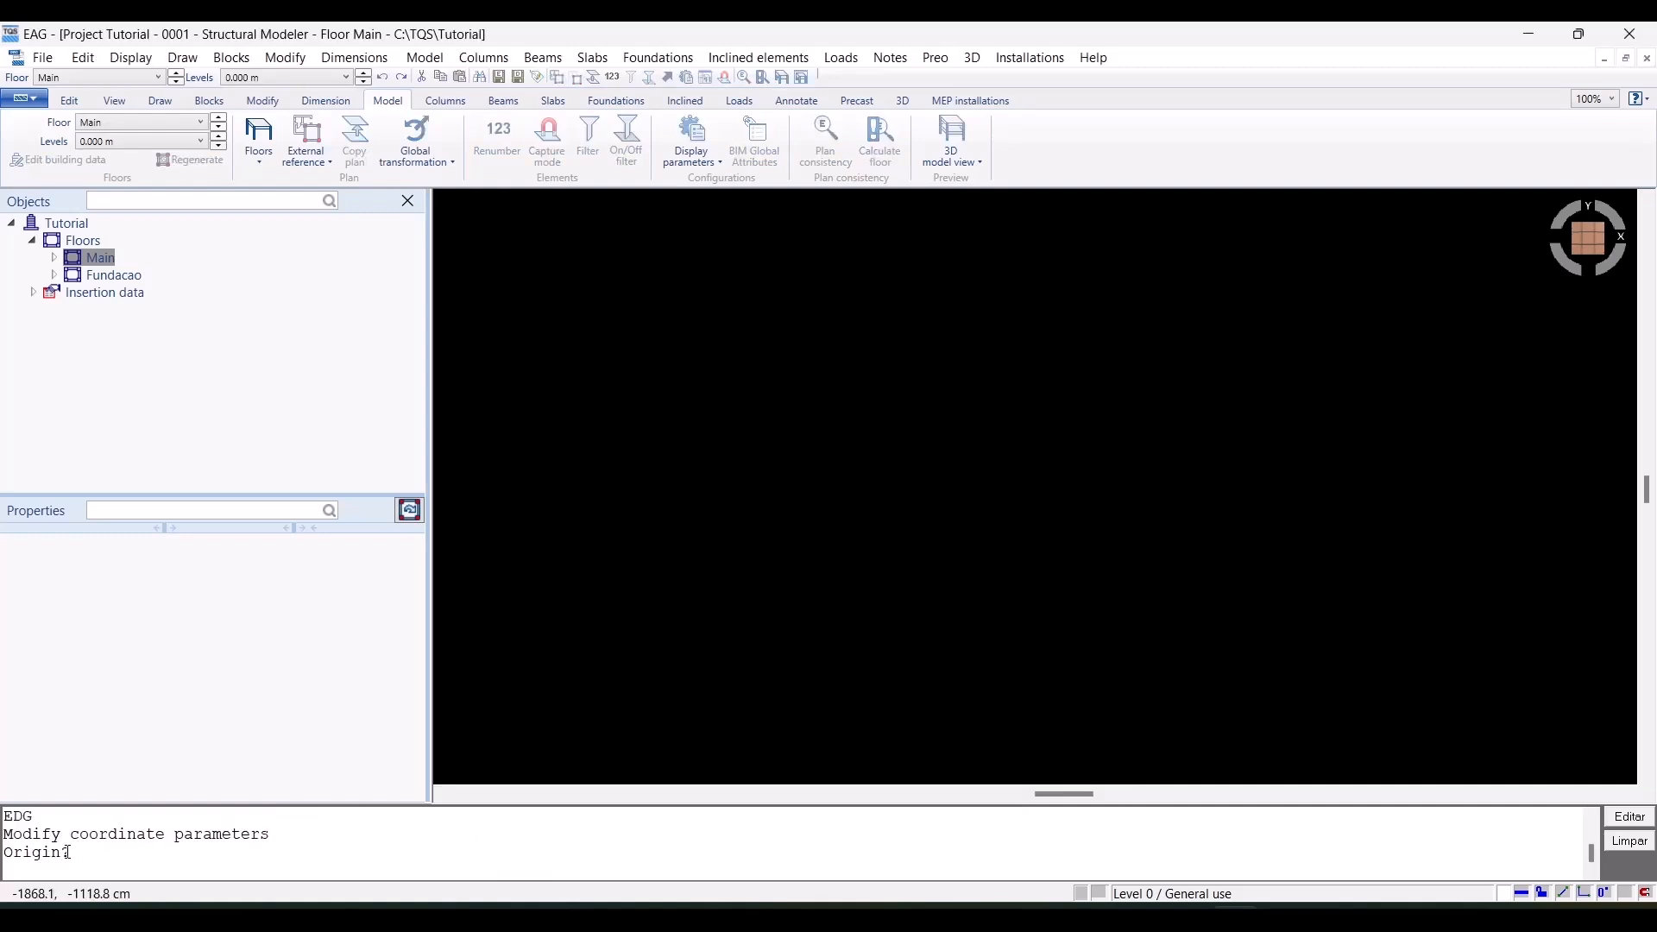
type("0,0")
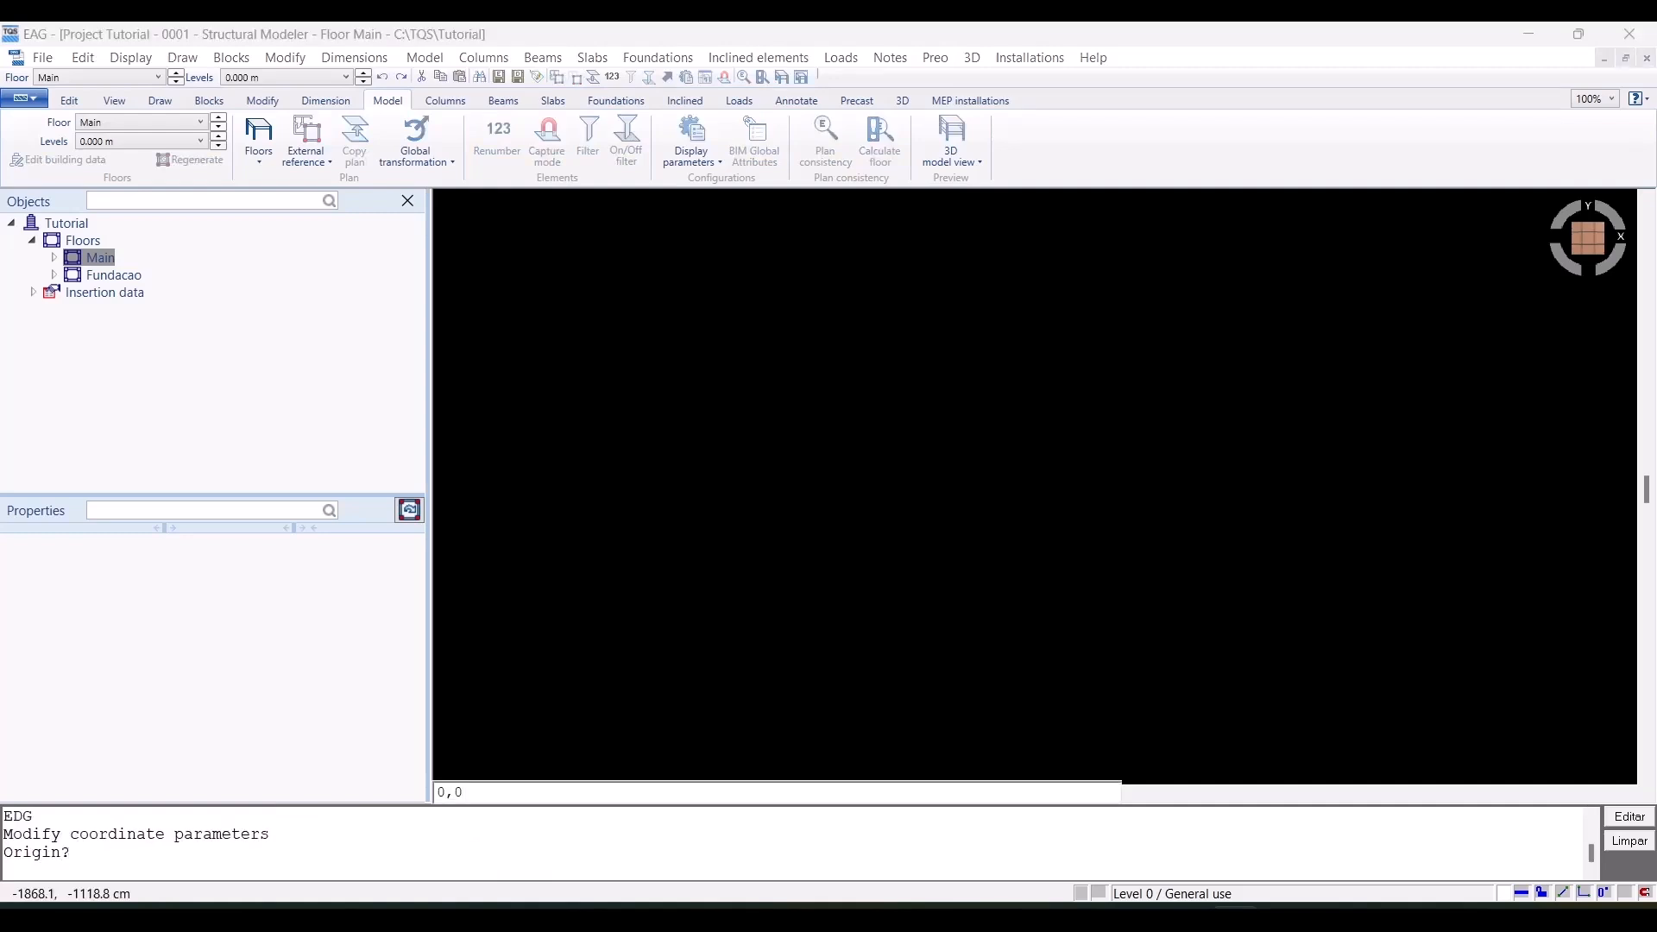
key("Return")
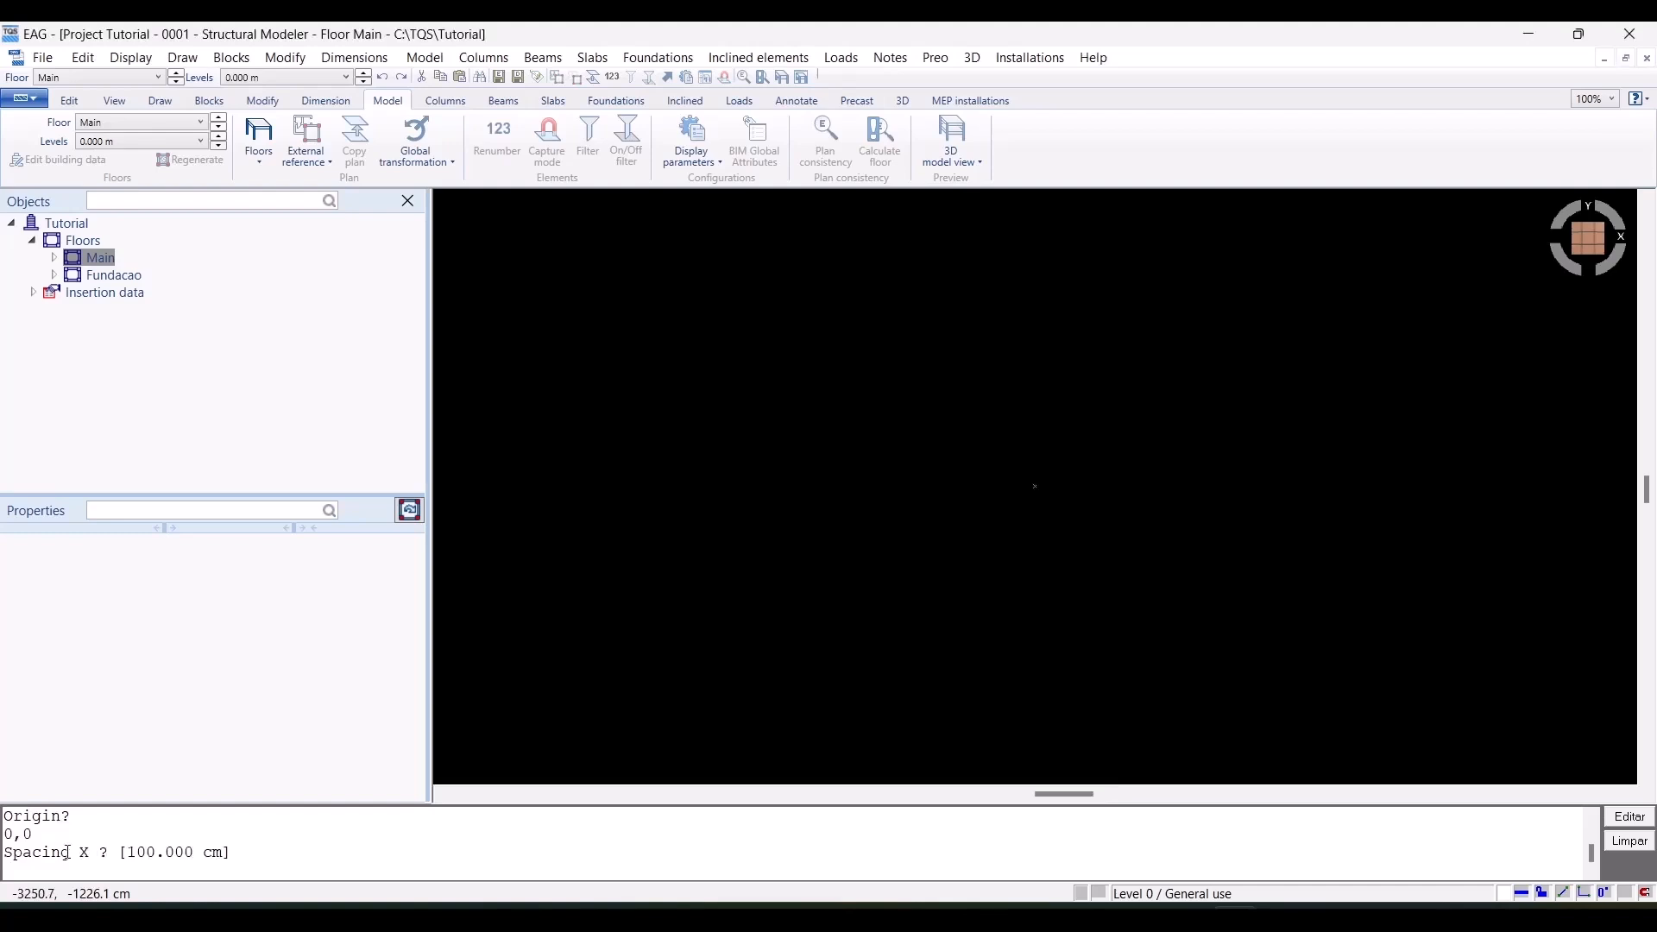
key("Return")
key("Return")
key("Return")
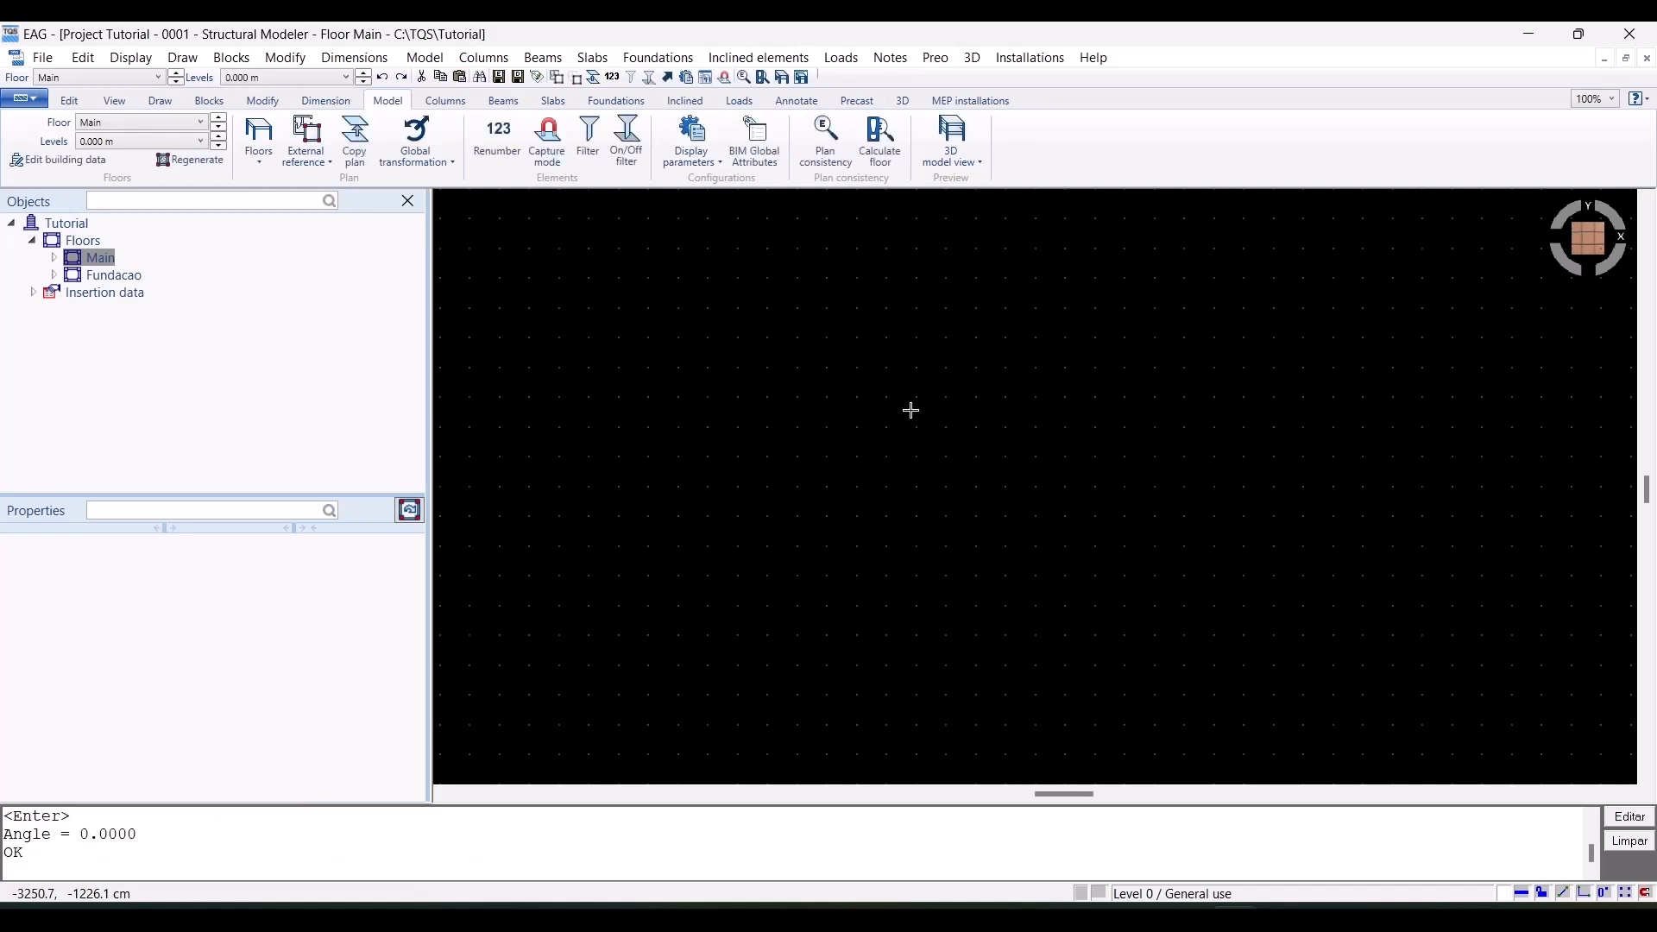
Draw three horizontal reference axes labelled 1 to 3, starting at -1200, 500 cm and spaced 400 cm apart downward
left_click(813, 106)
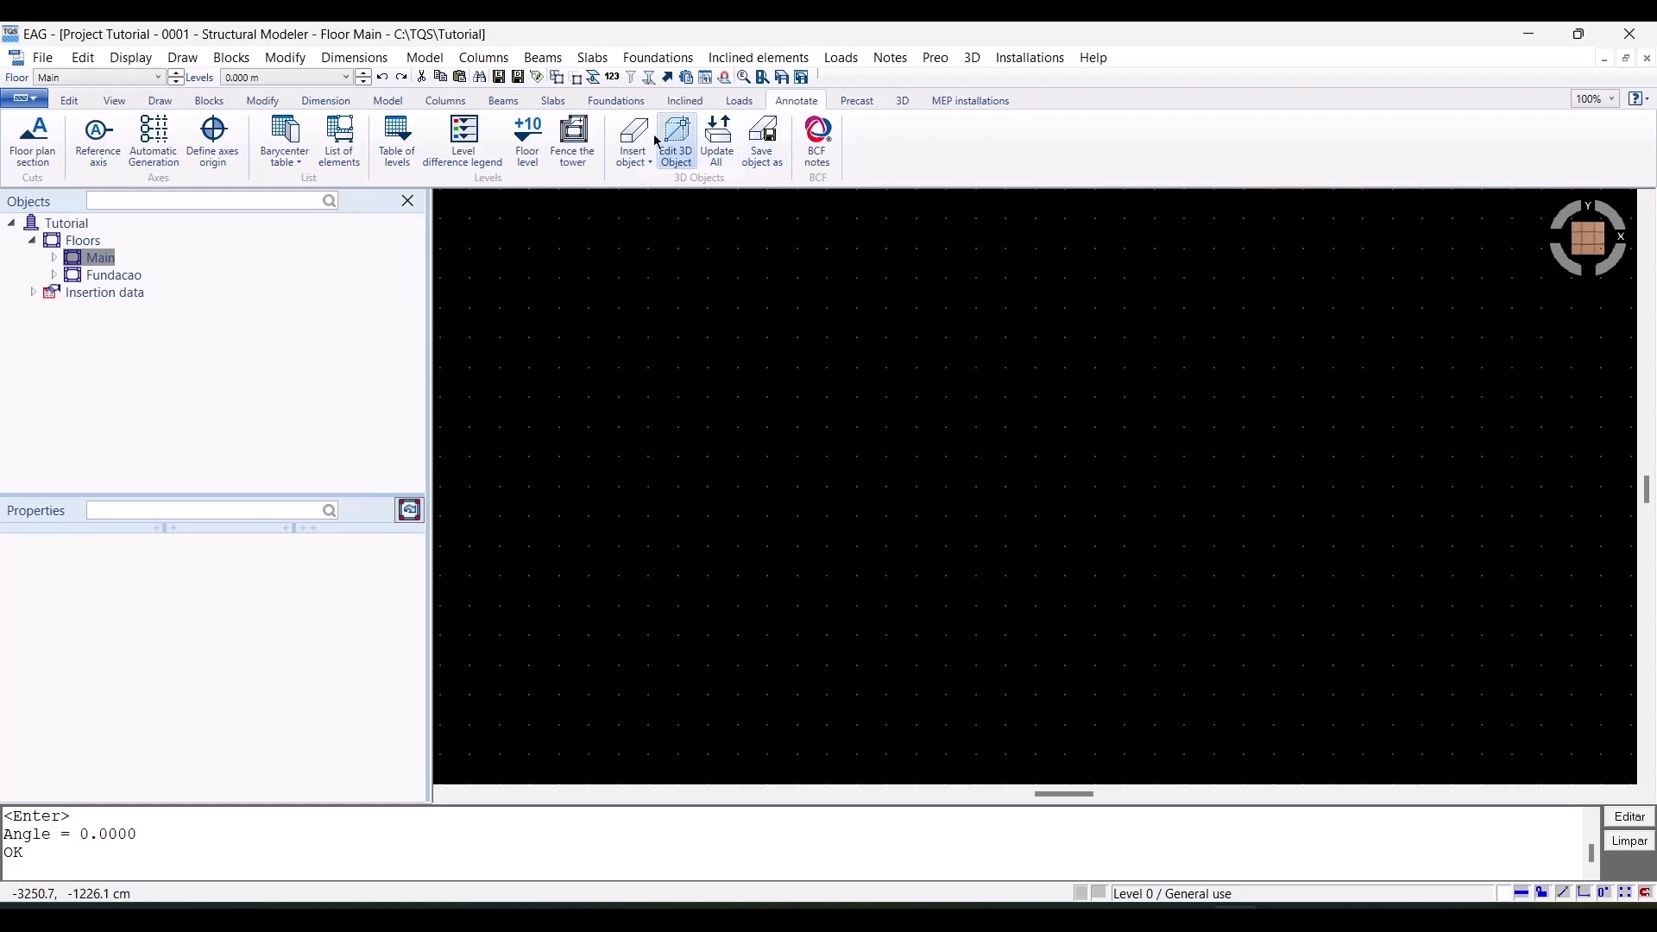
left_click(101, 141)
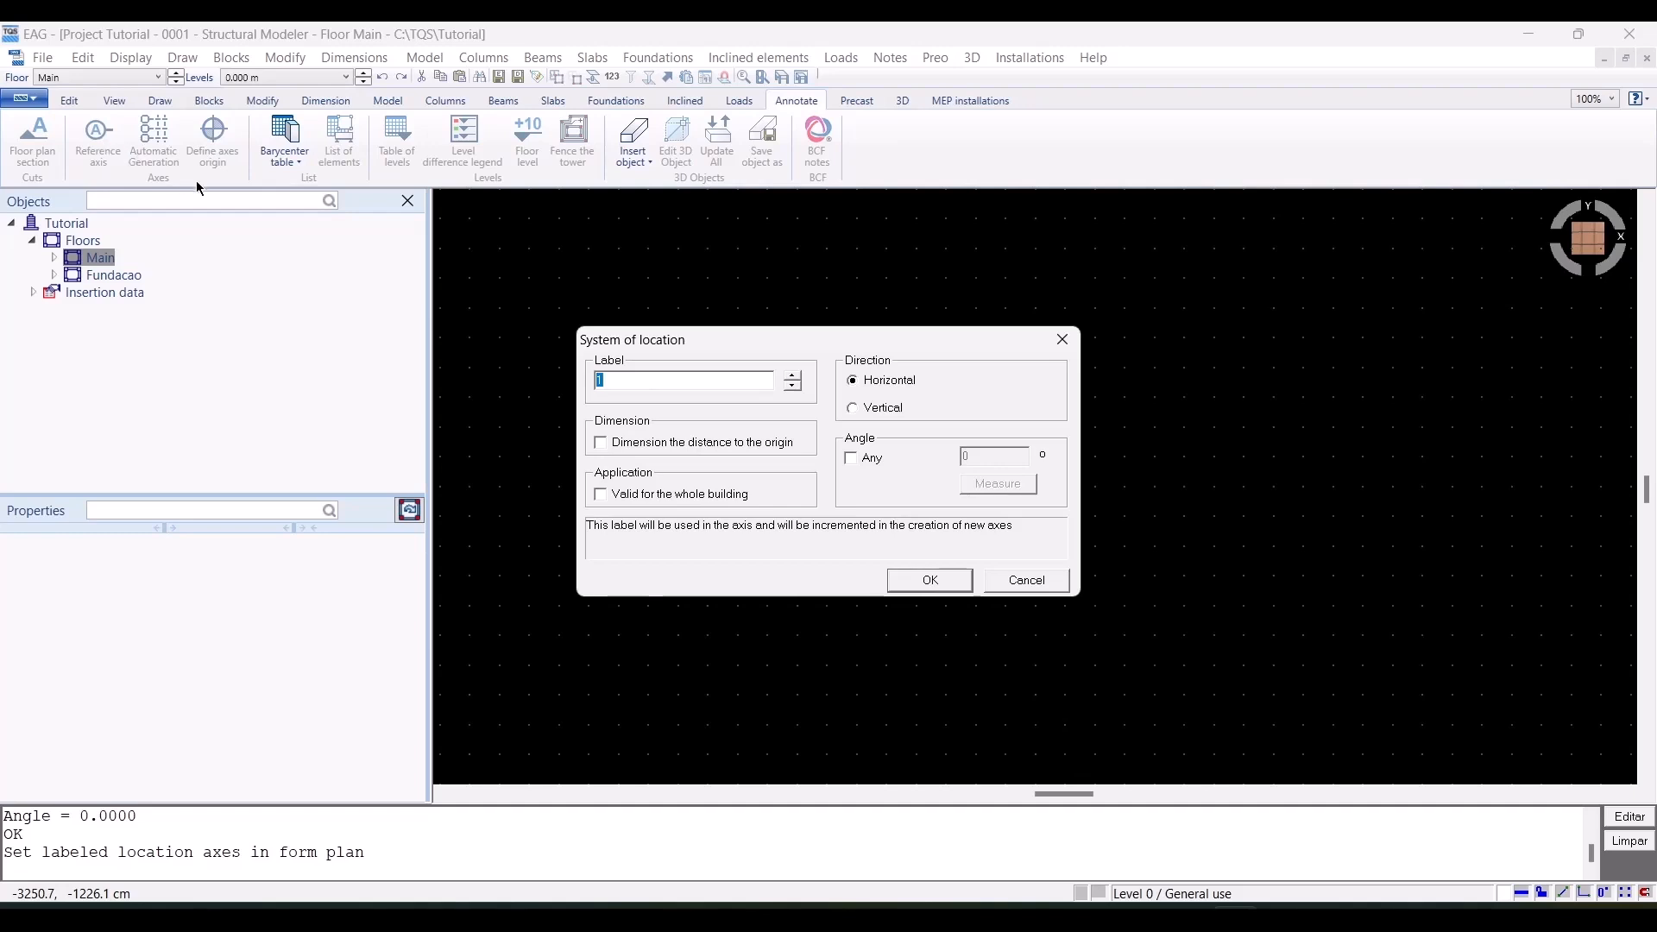
left_click(908, 584)
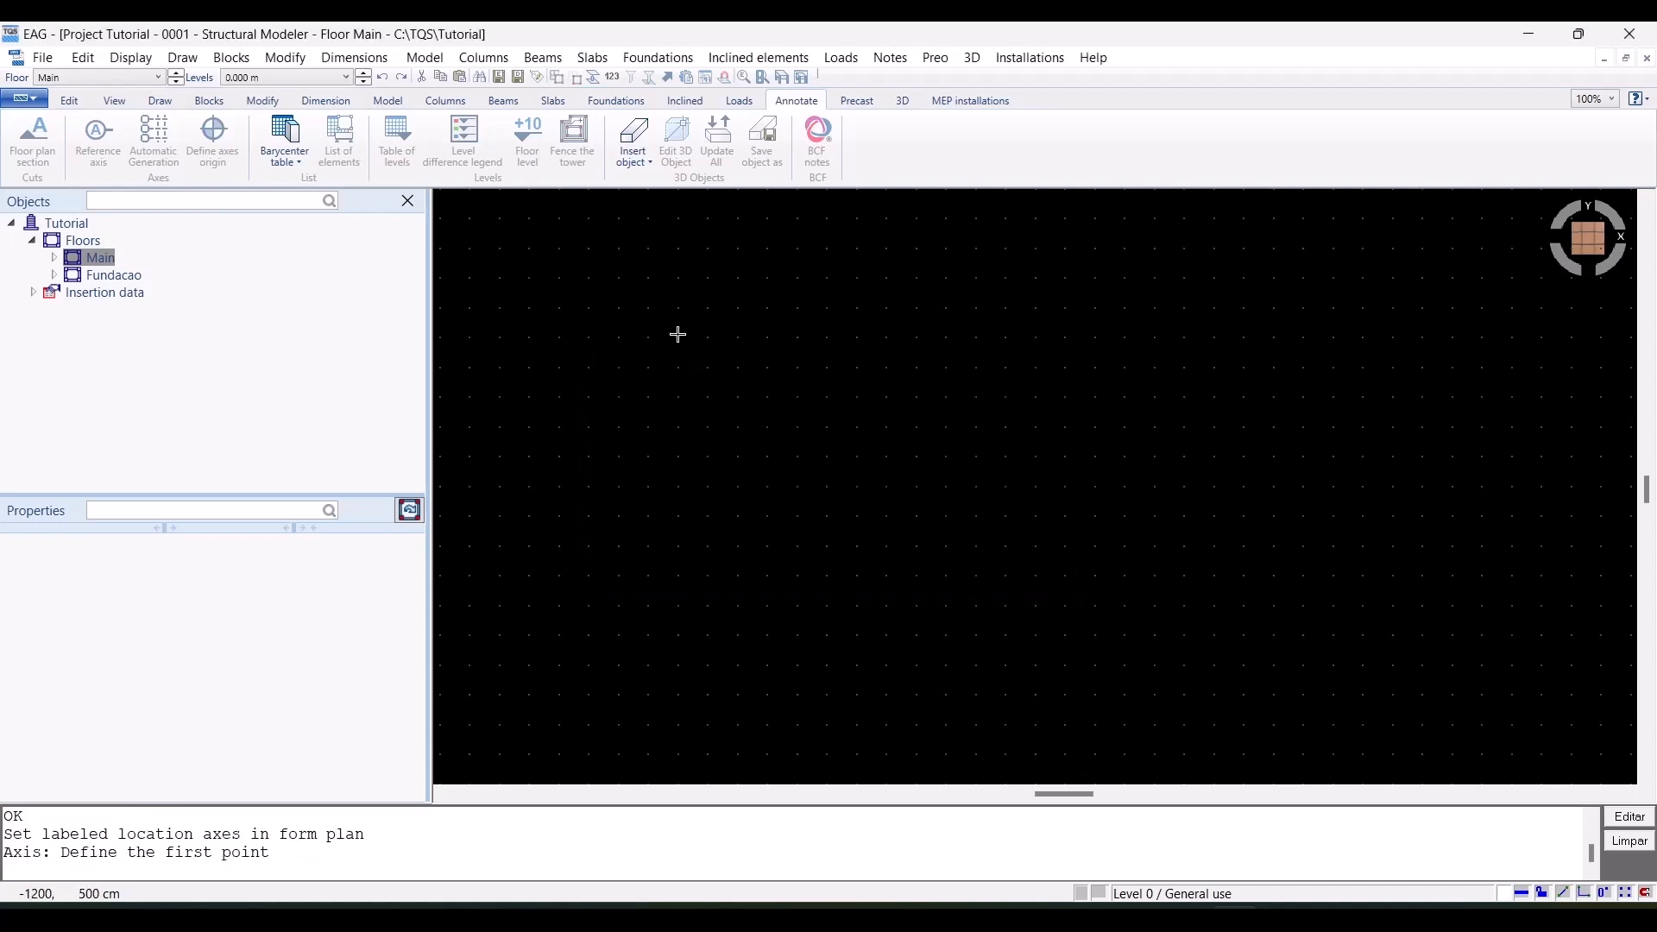
left_click(679, 335)
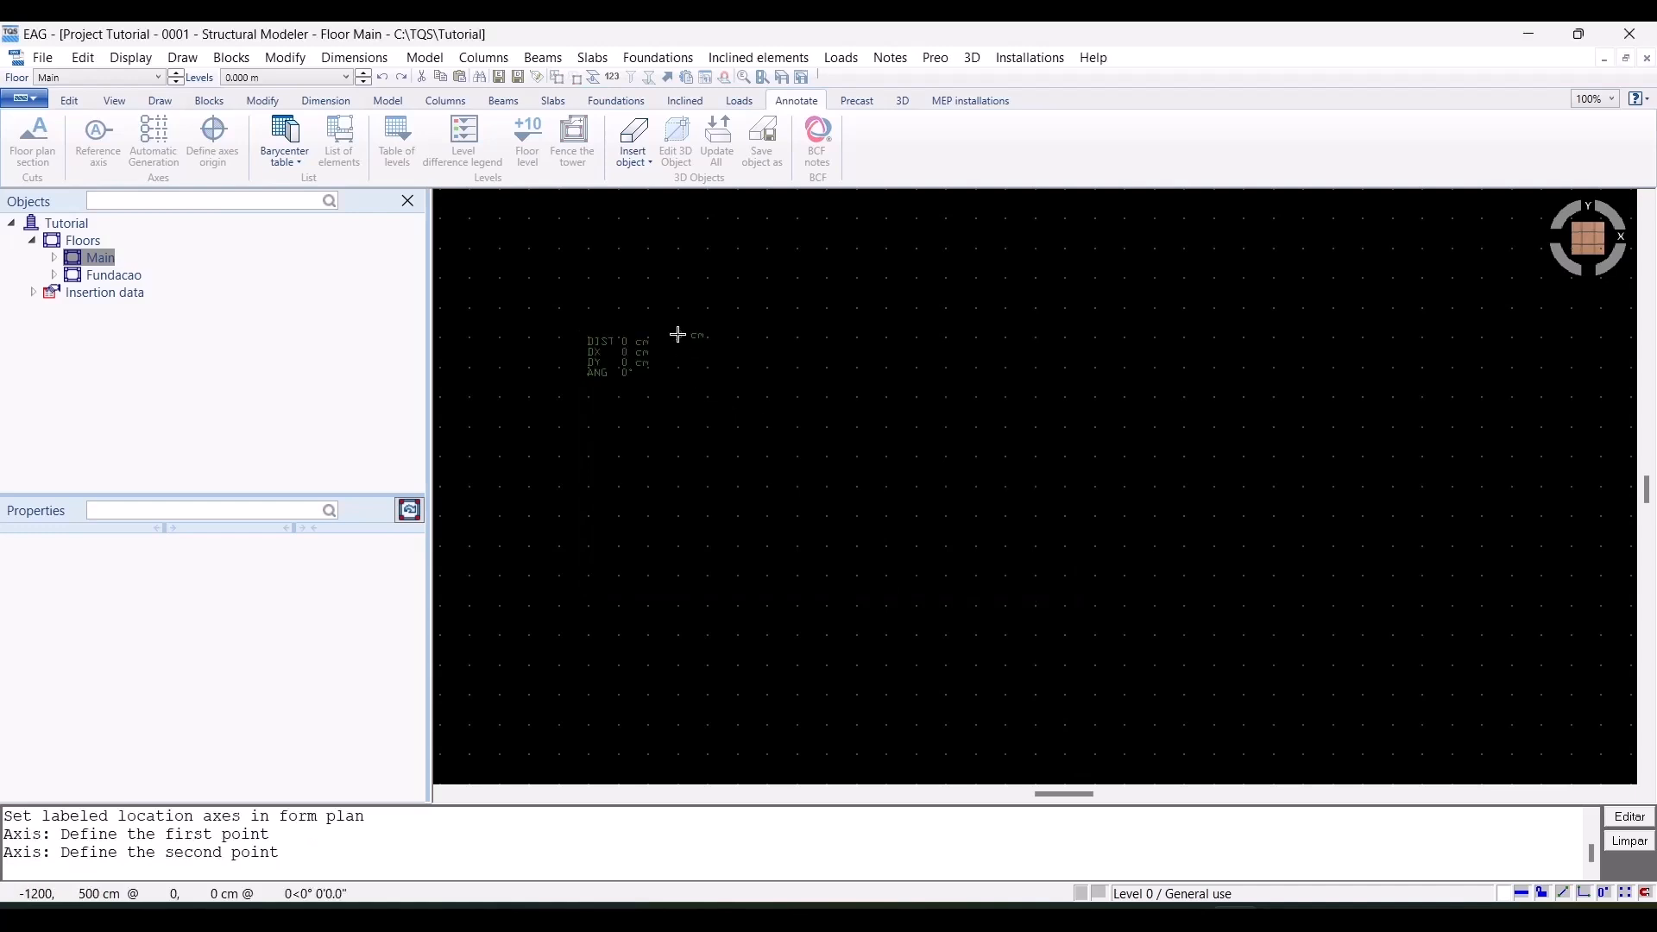
left_click(1144, 345)
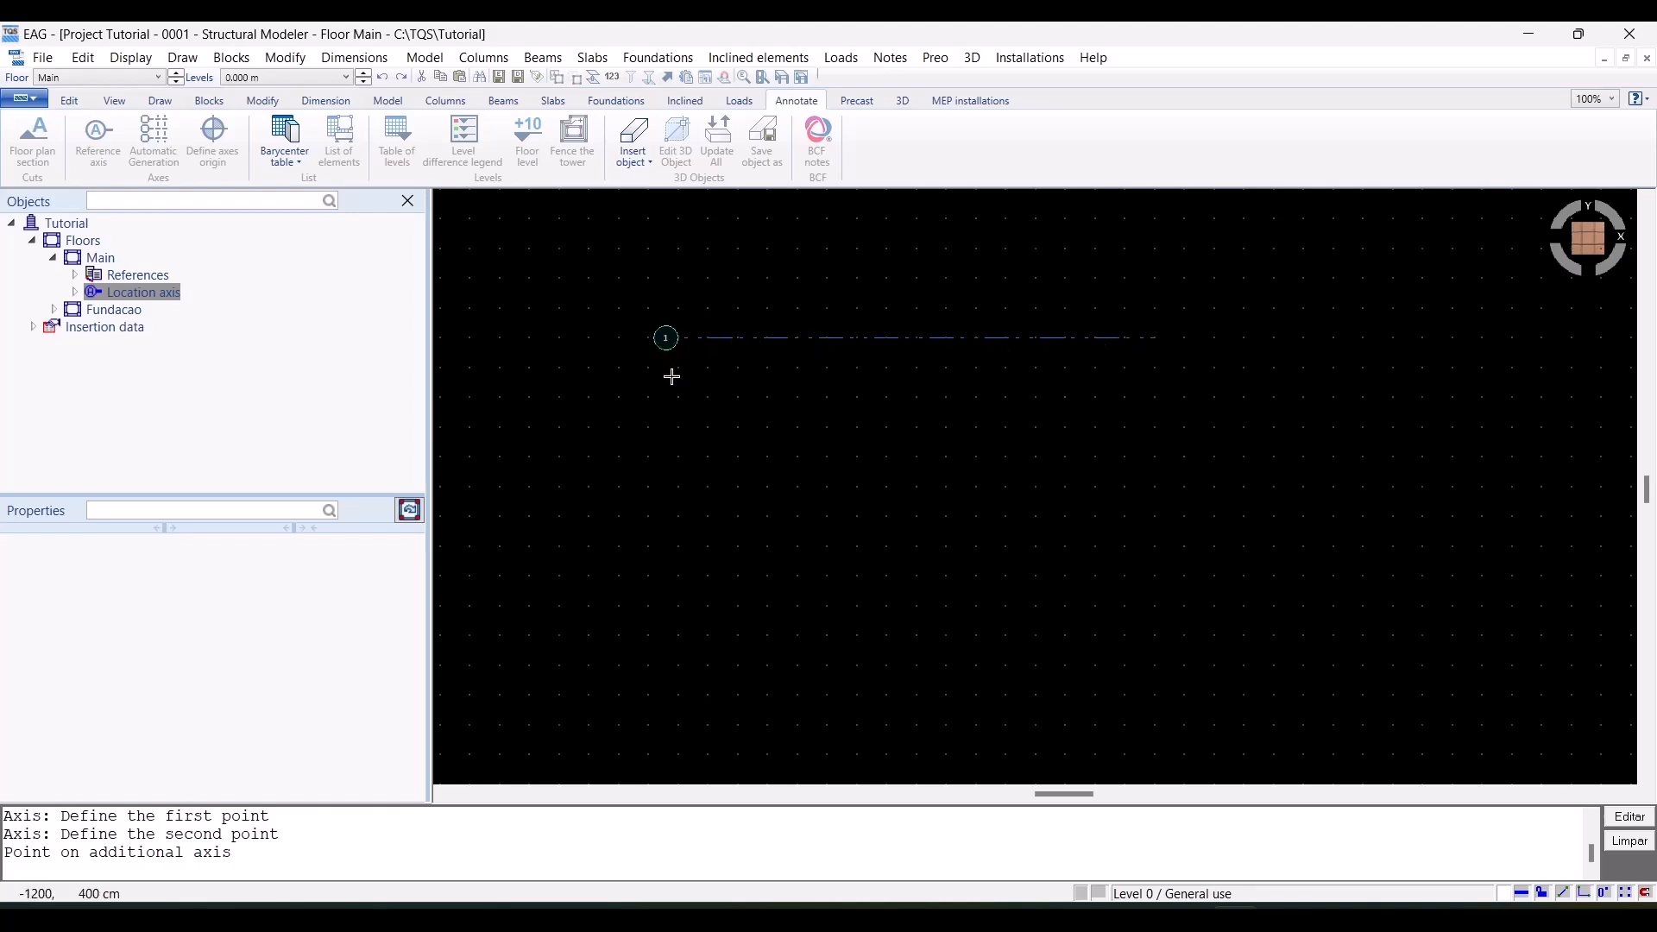
left_click(676, 455)
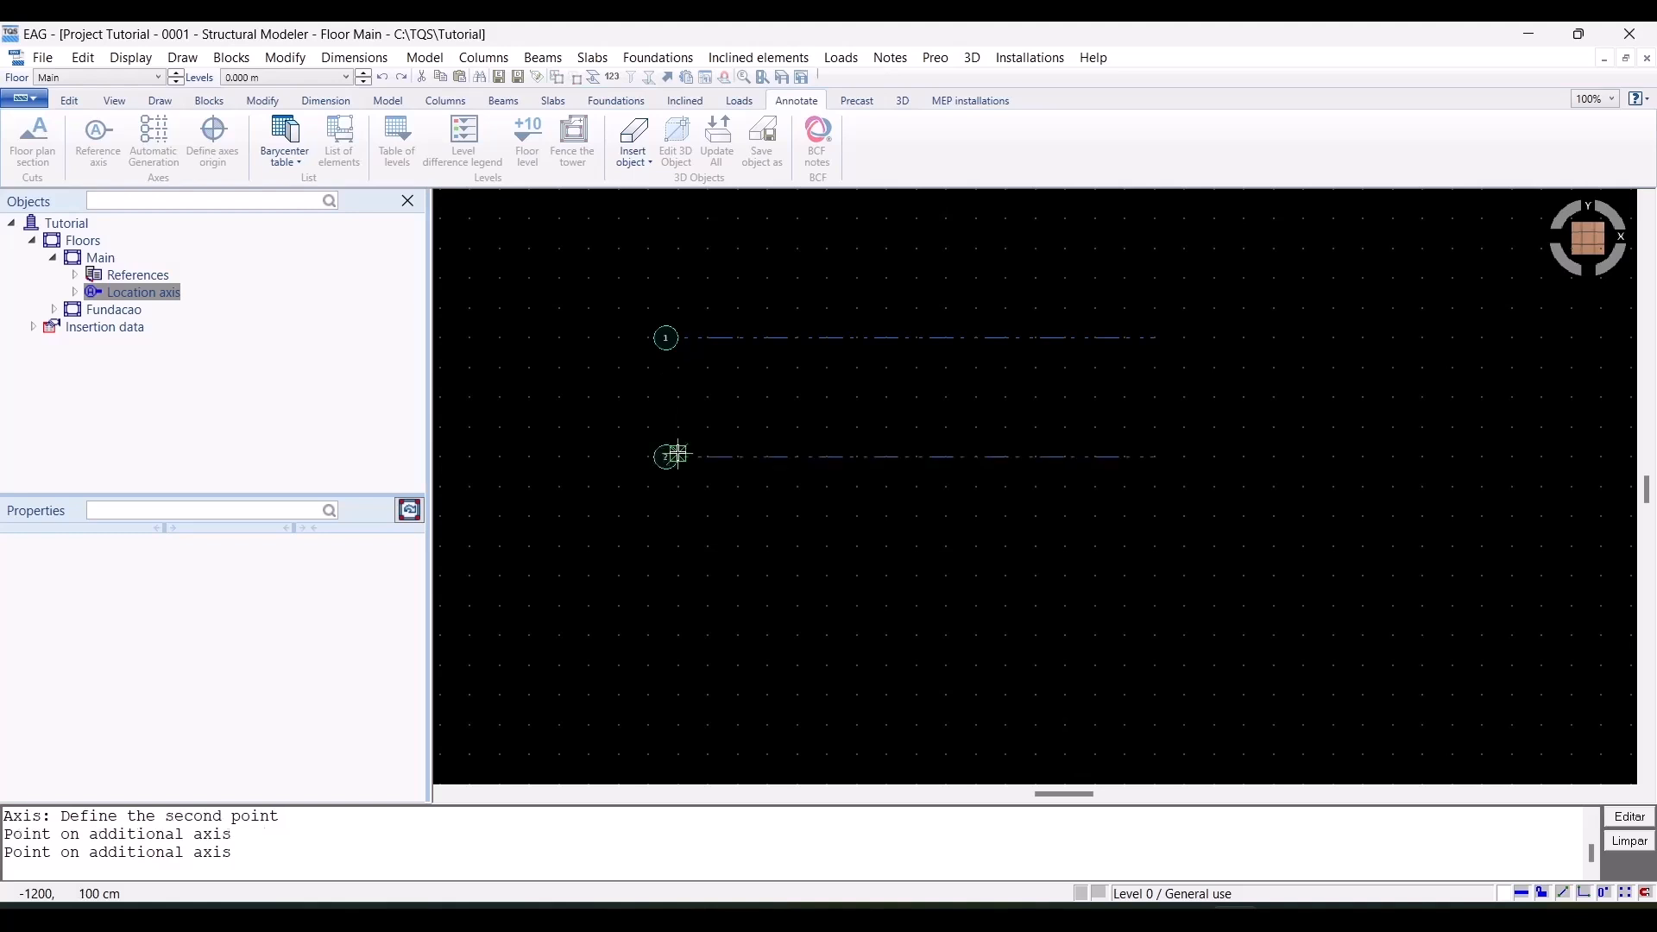
left_click(679, 574)
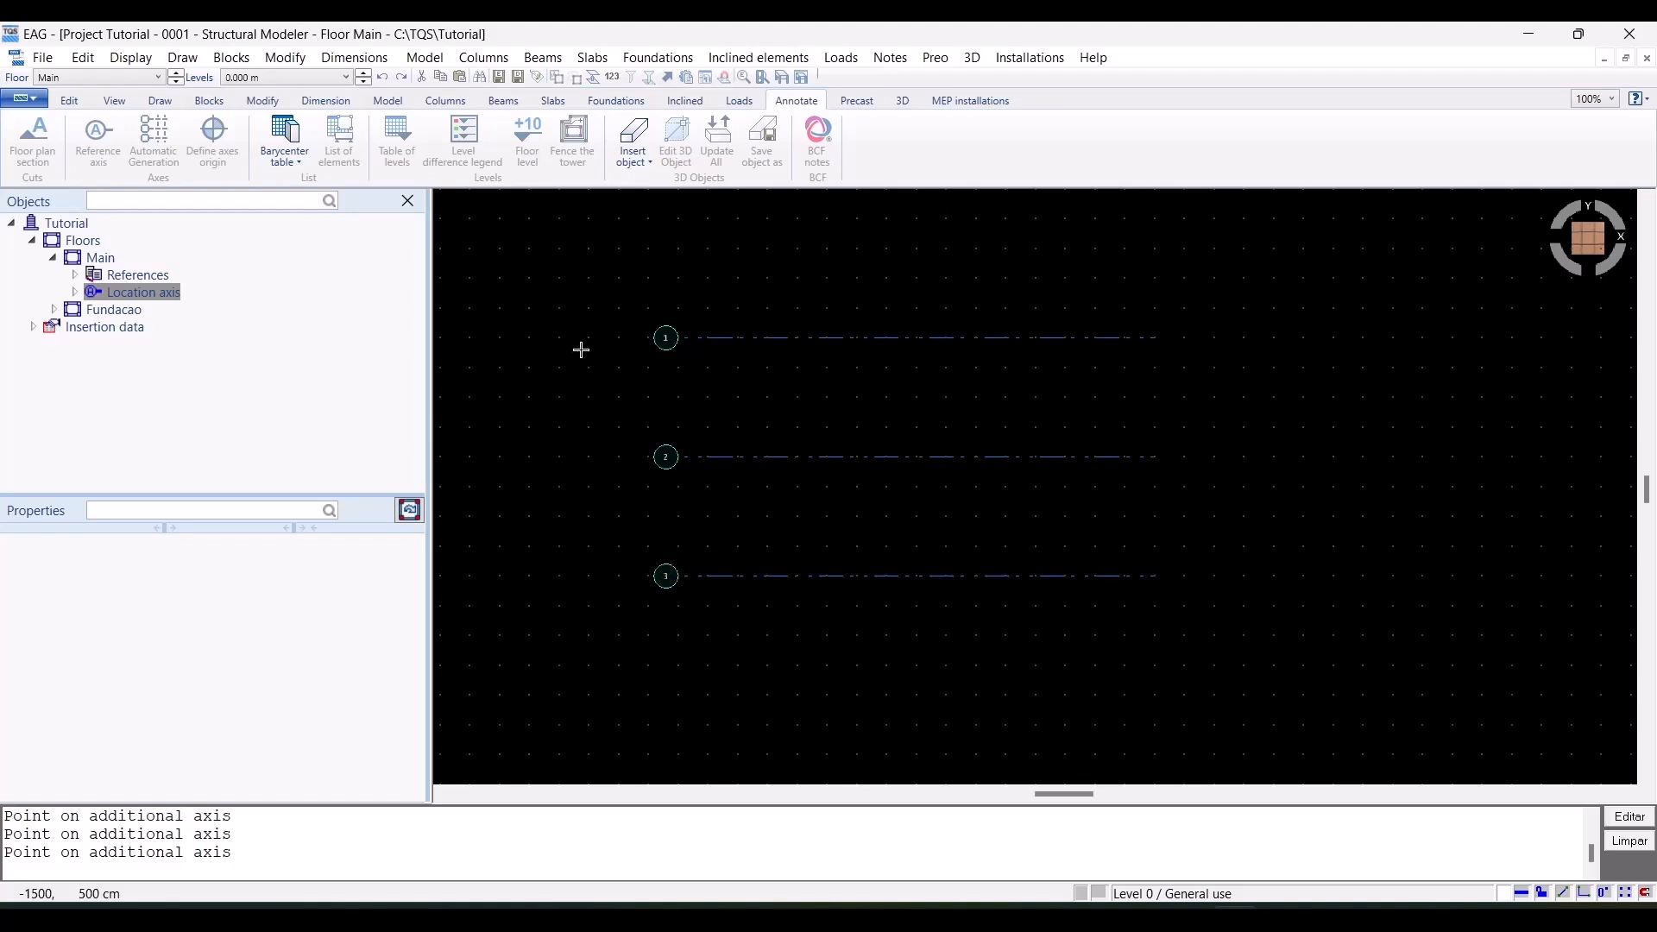
key("Return")
key("Return")
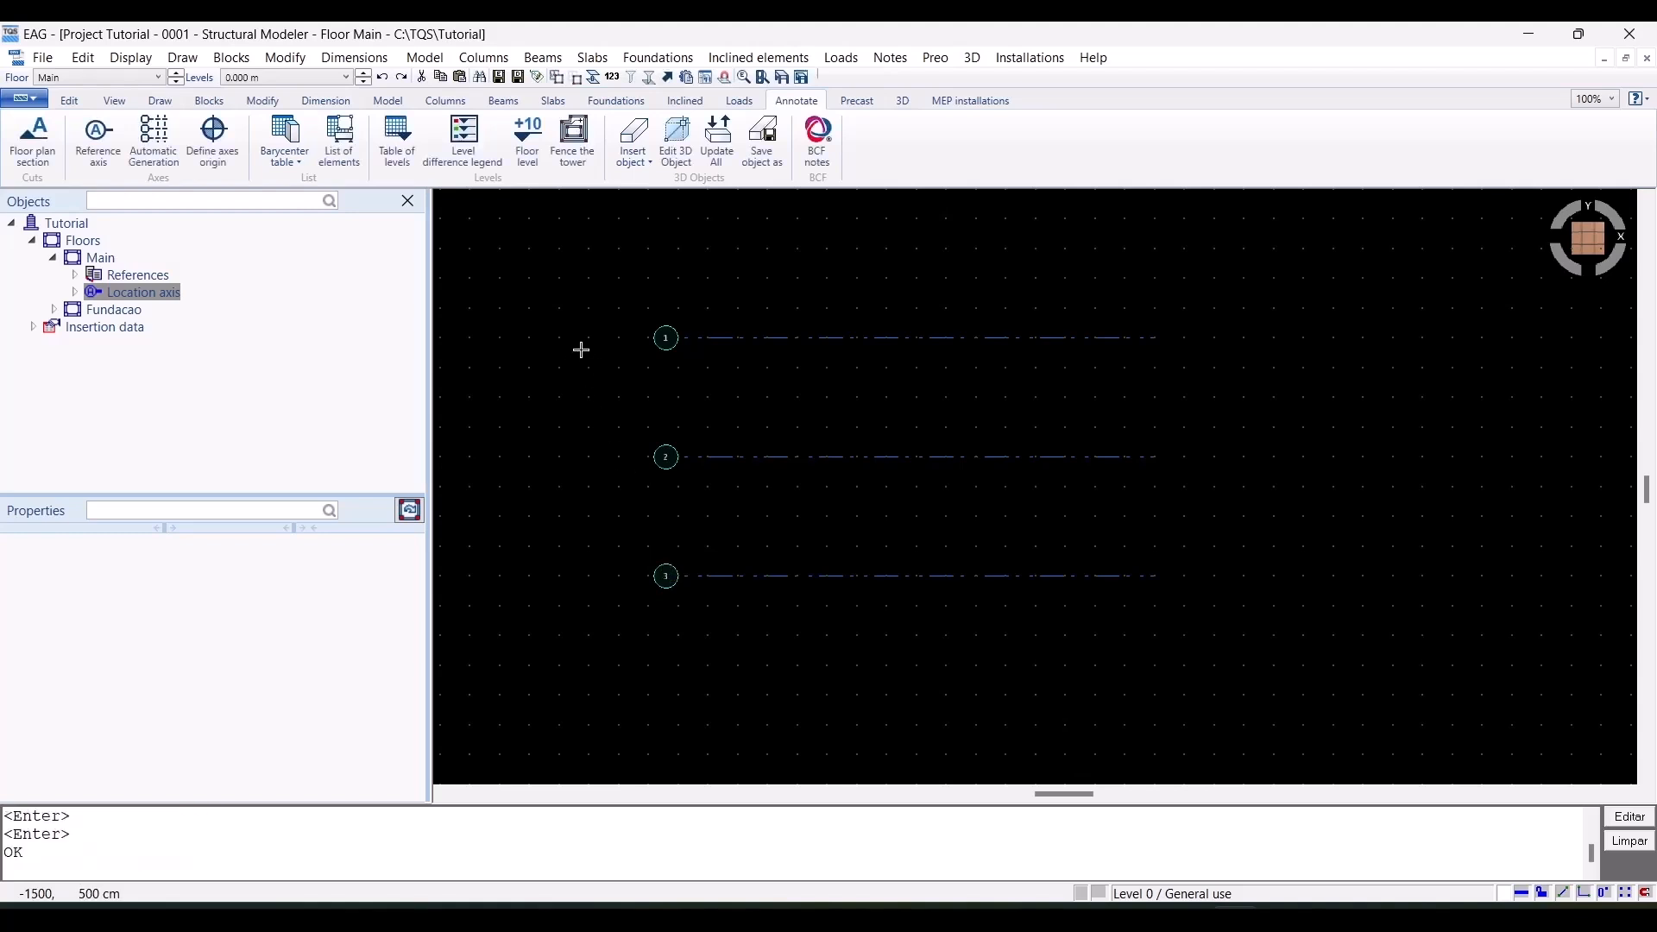
Draw four vertical reference axes labelled A to D, starting at -1000, 700 cm, spaced 400 cm apart and crossing the horizontal axes
left_click(109, 159)
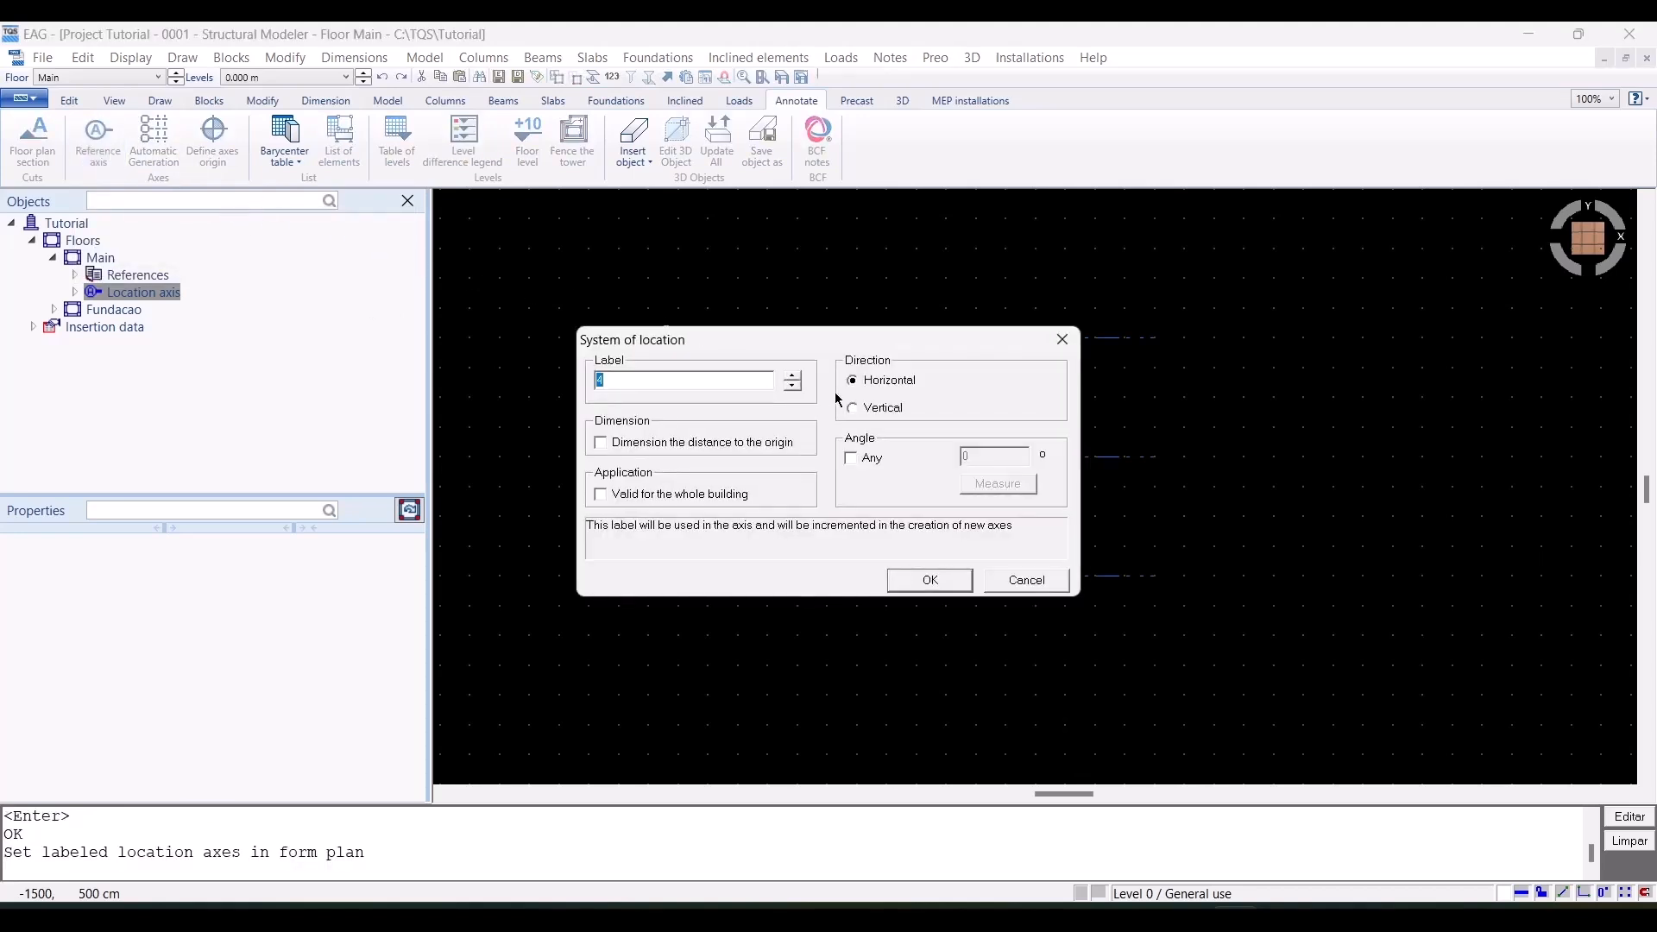
left_click(884, 408)
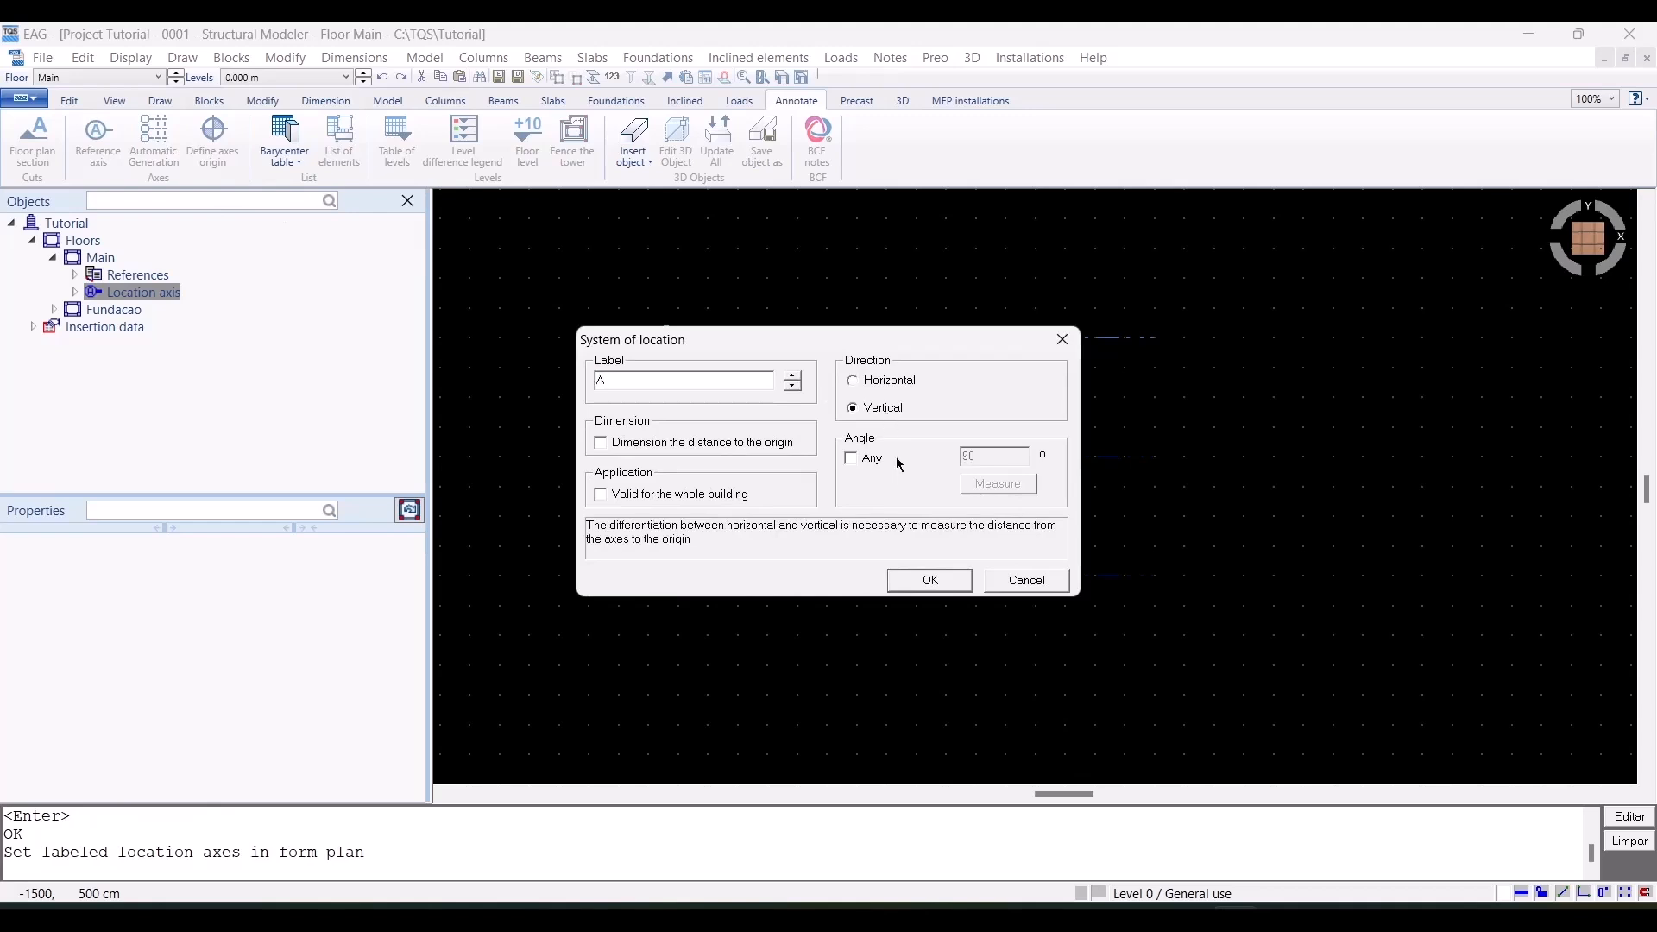
left_click(930, 580)
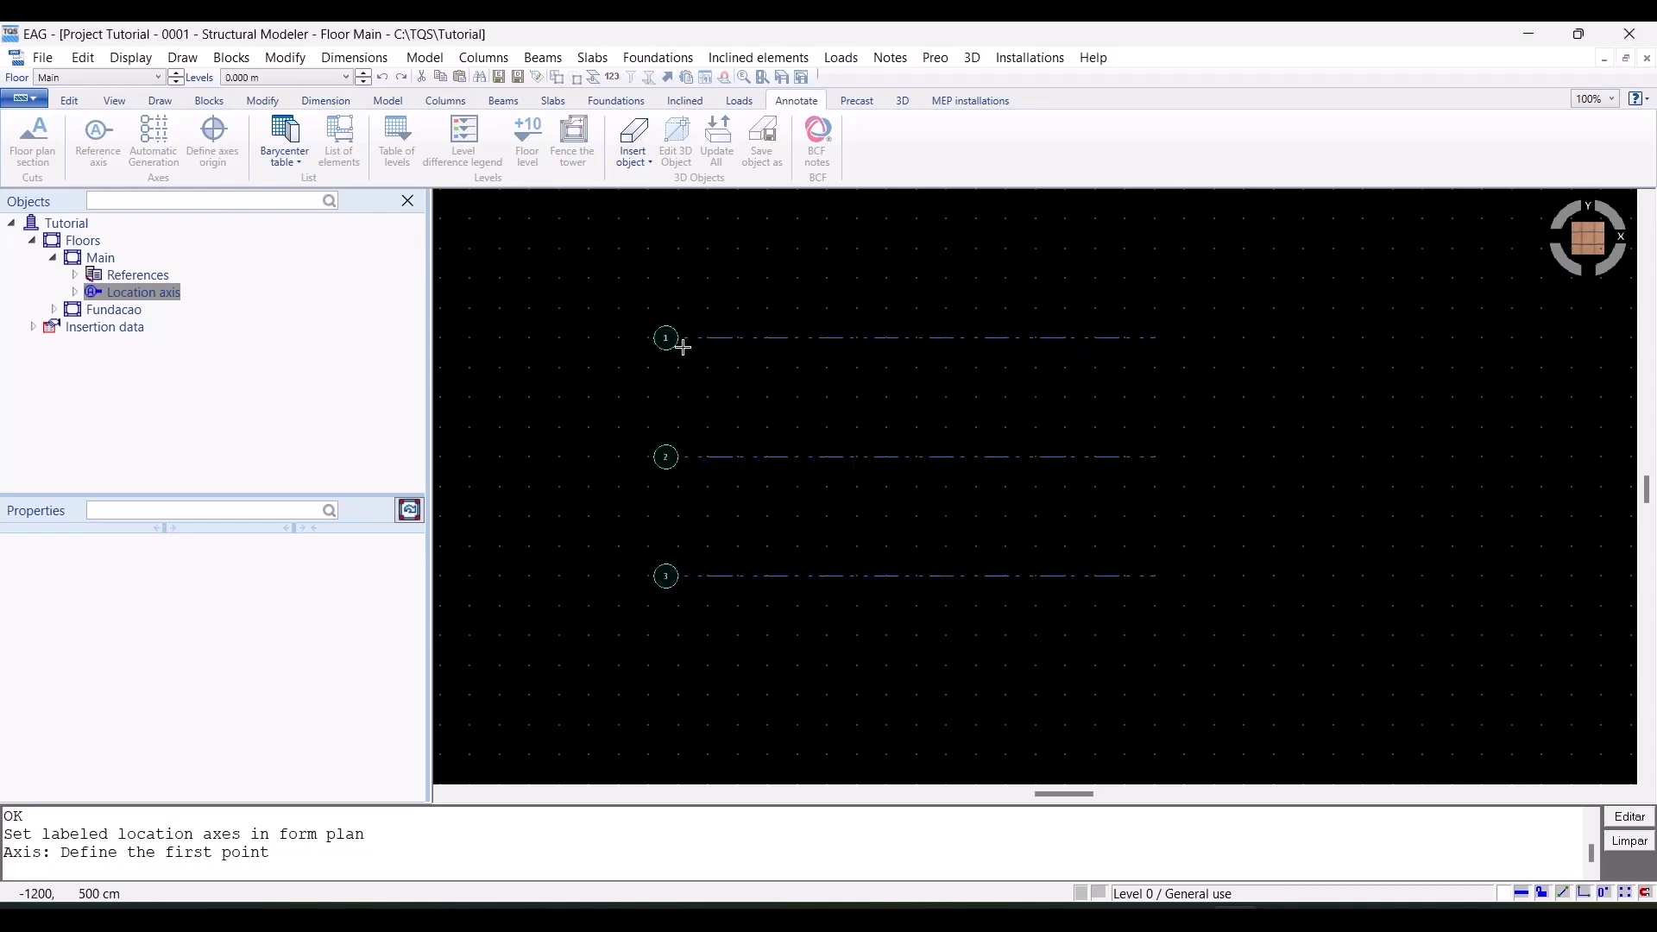
left_click(738, 277)
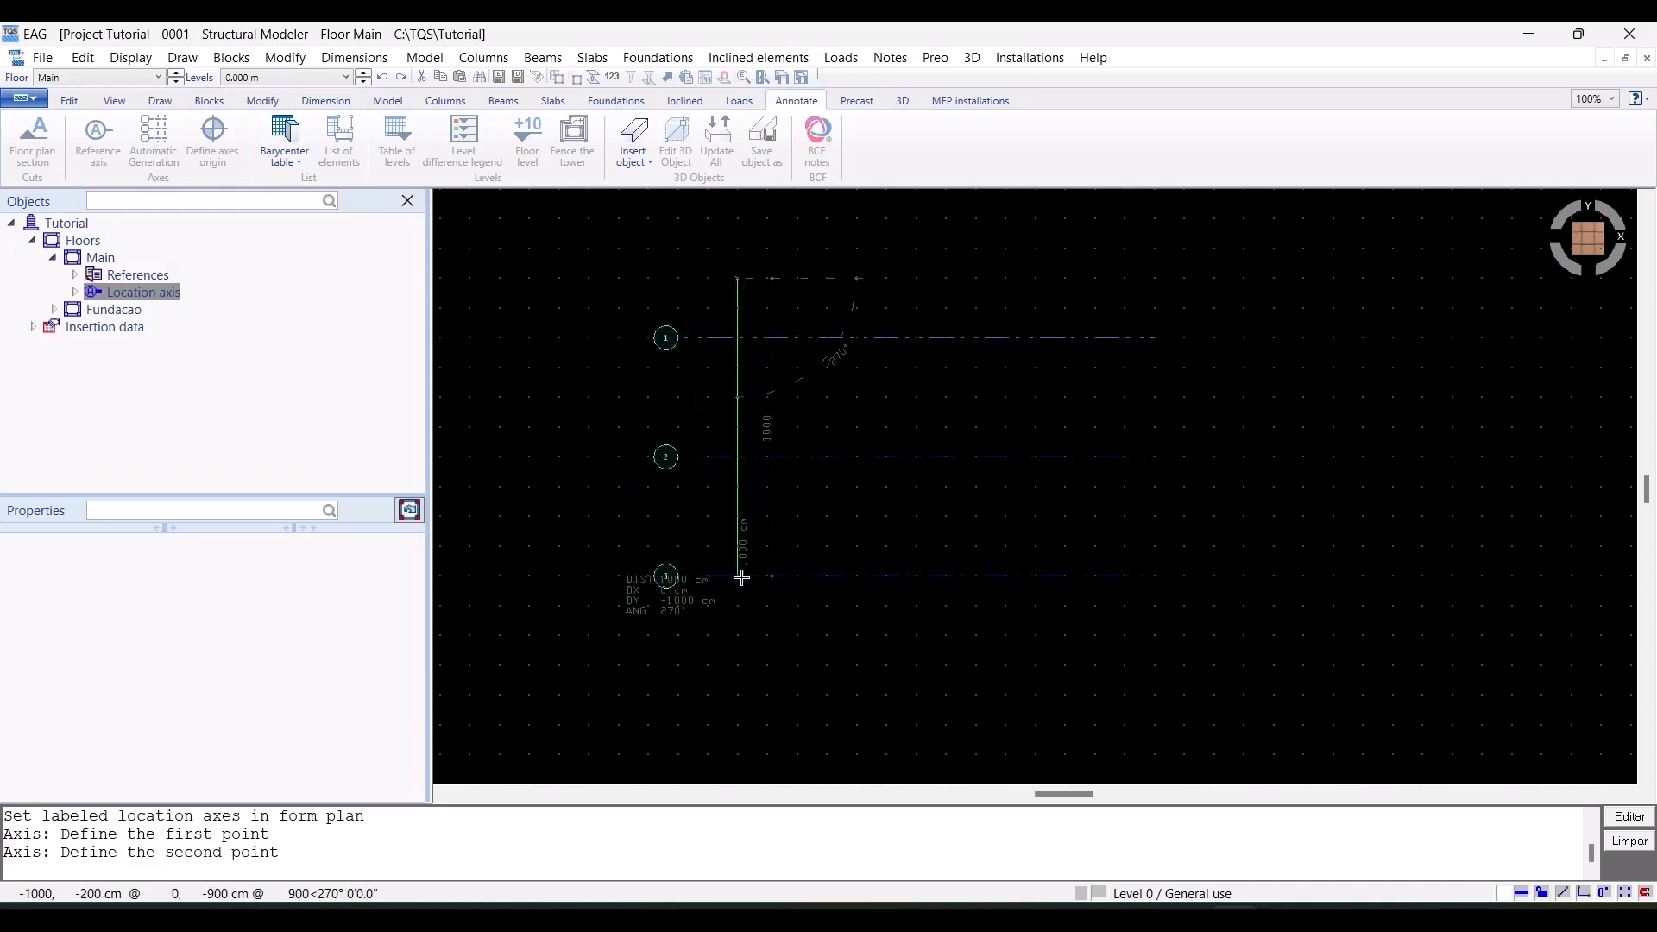
left_click(737, 637)
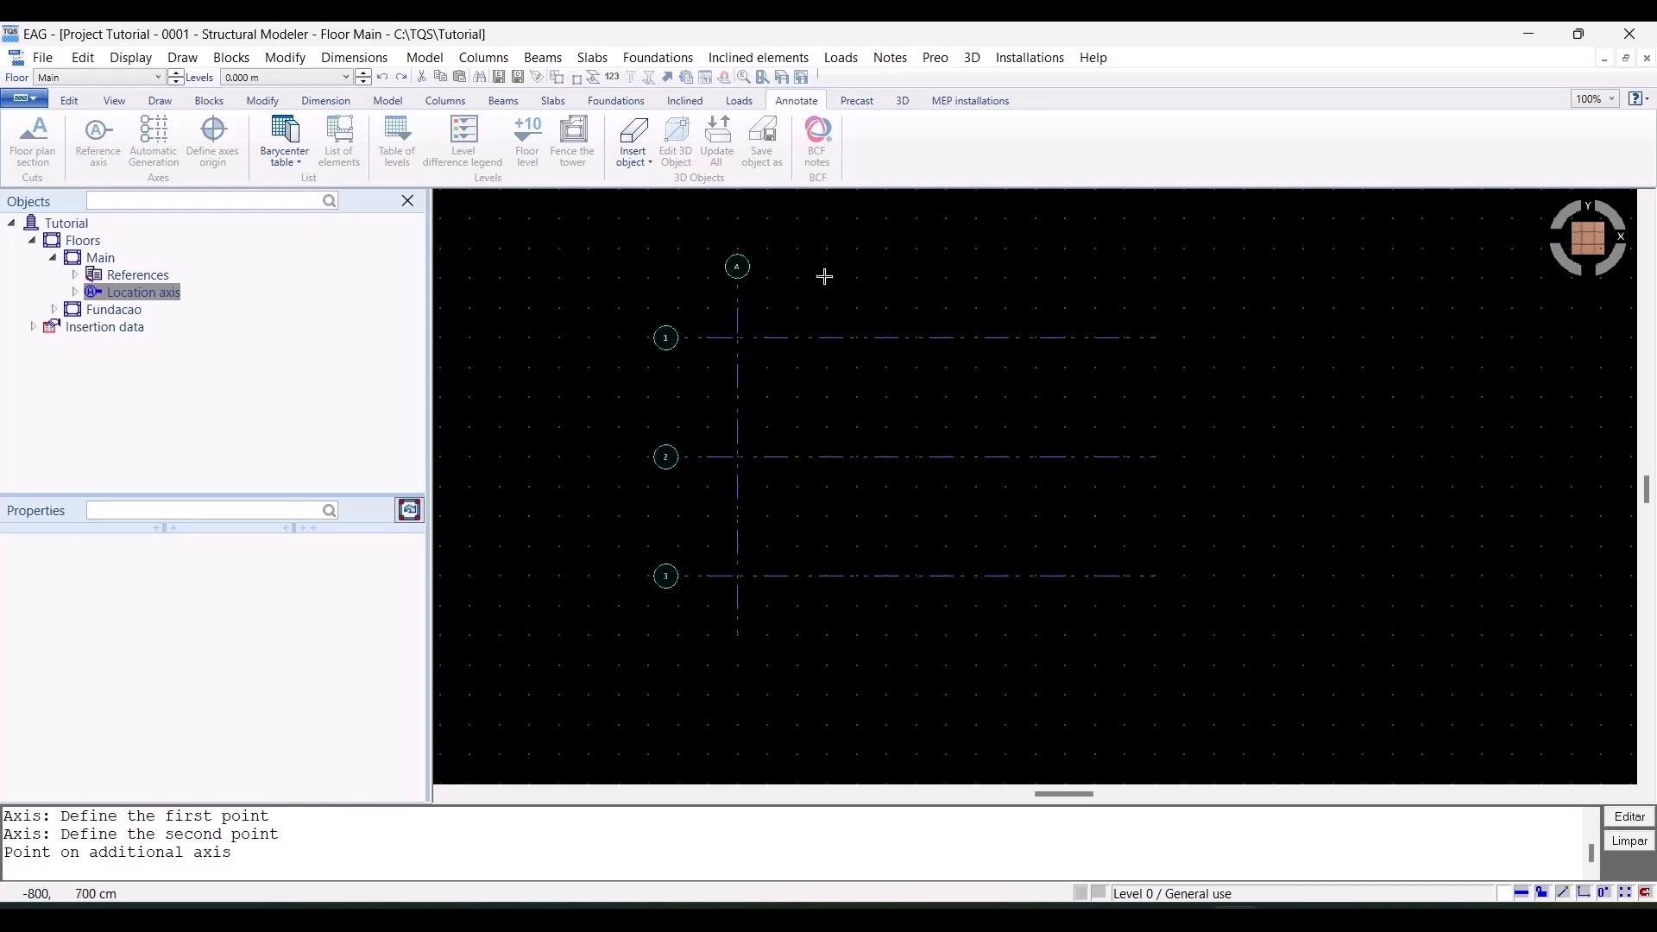
left_click(857, 277)
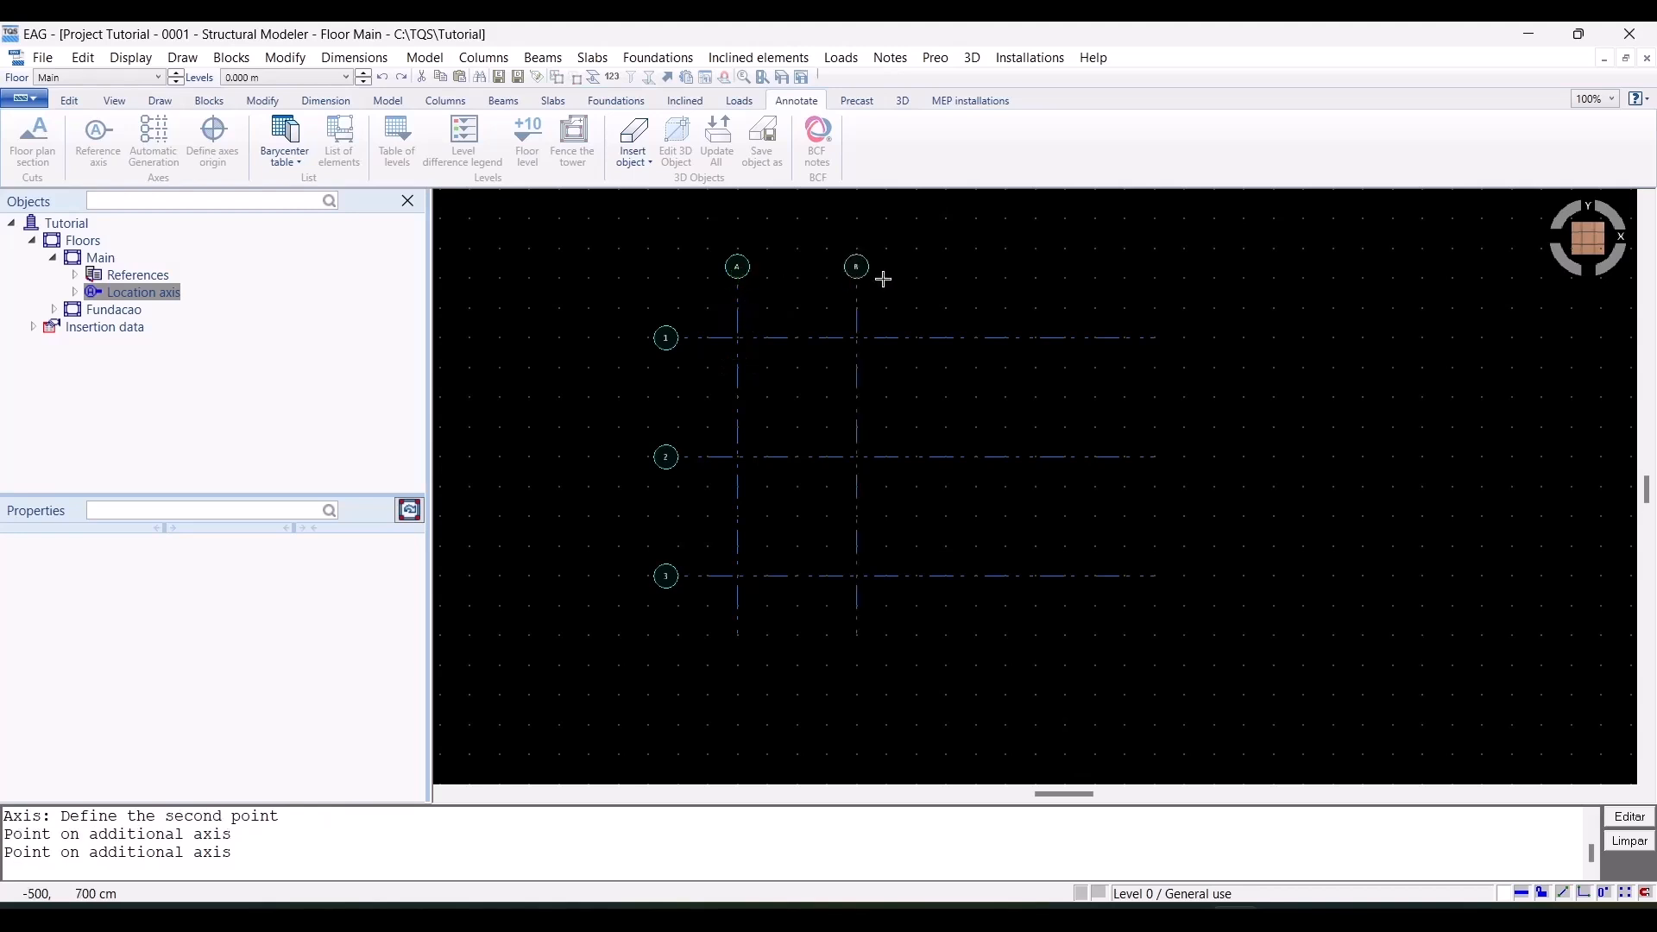
left_click(976, 277)
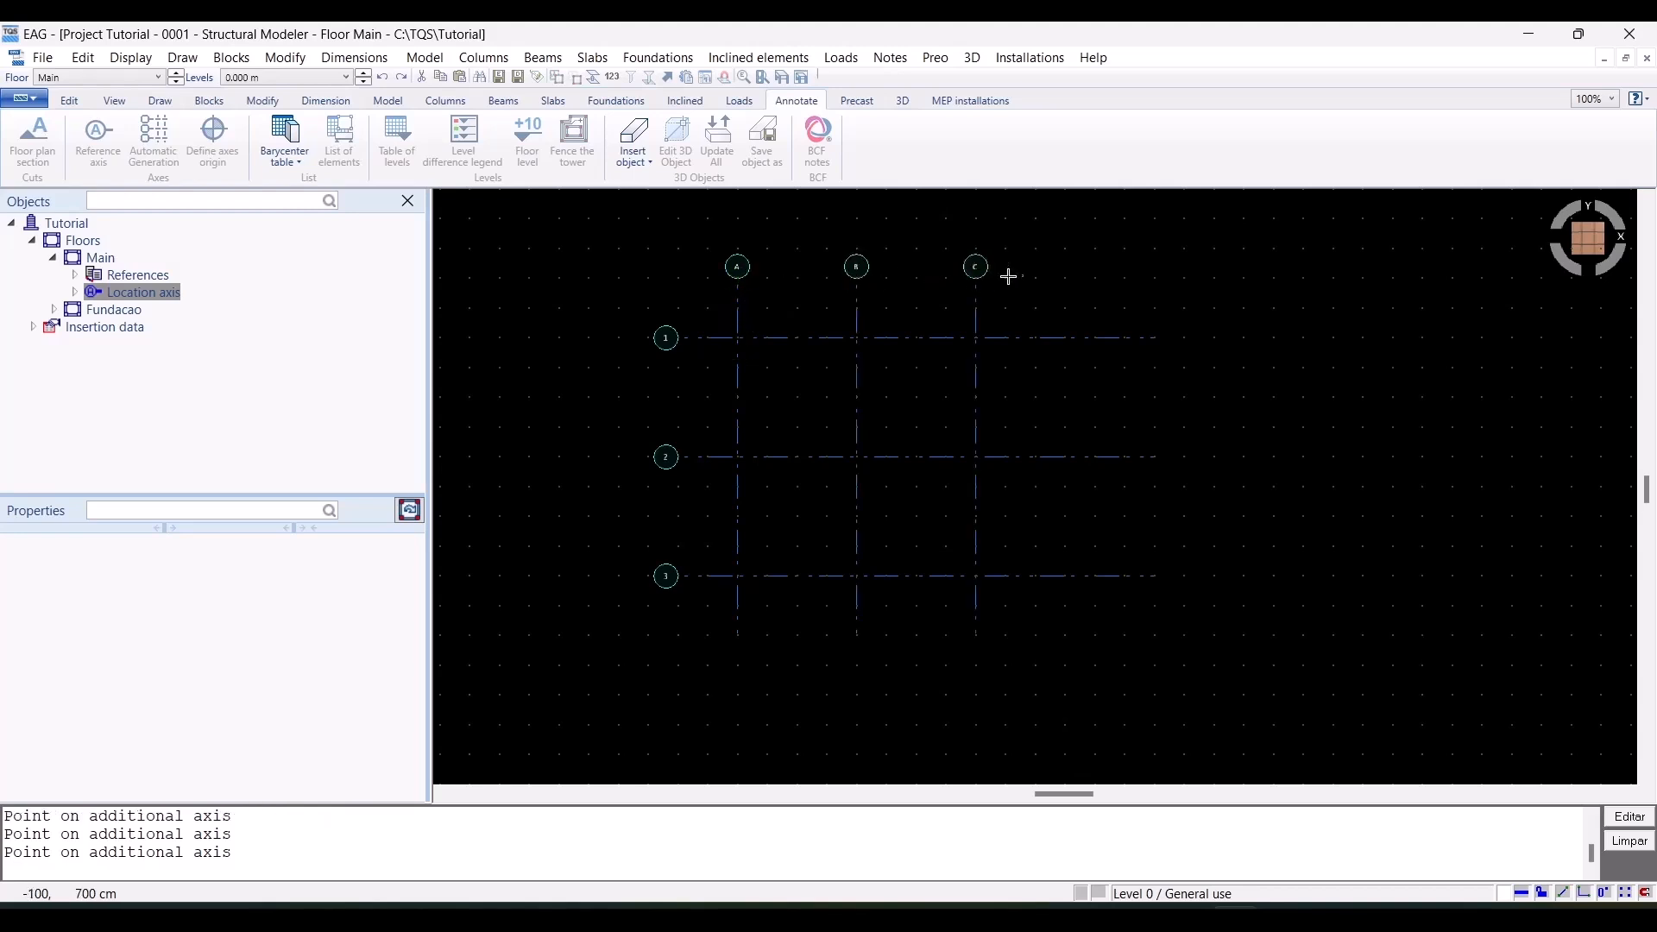
left_click(1093, 278)
key("Return")
key("Return")
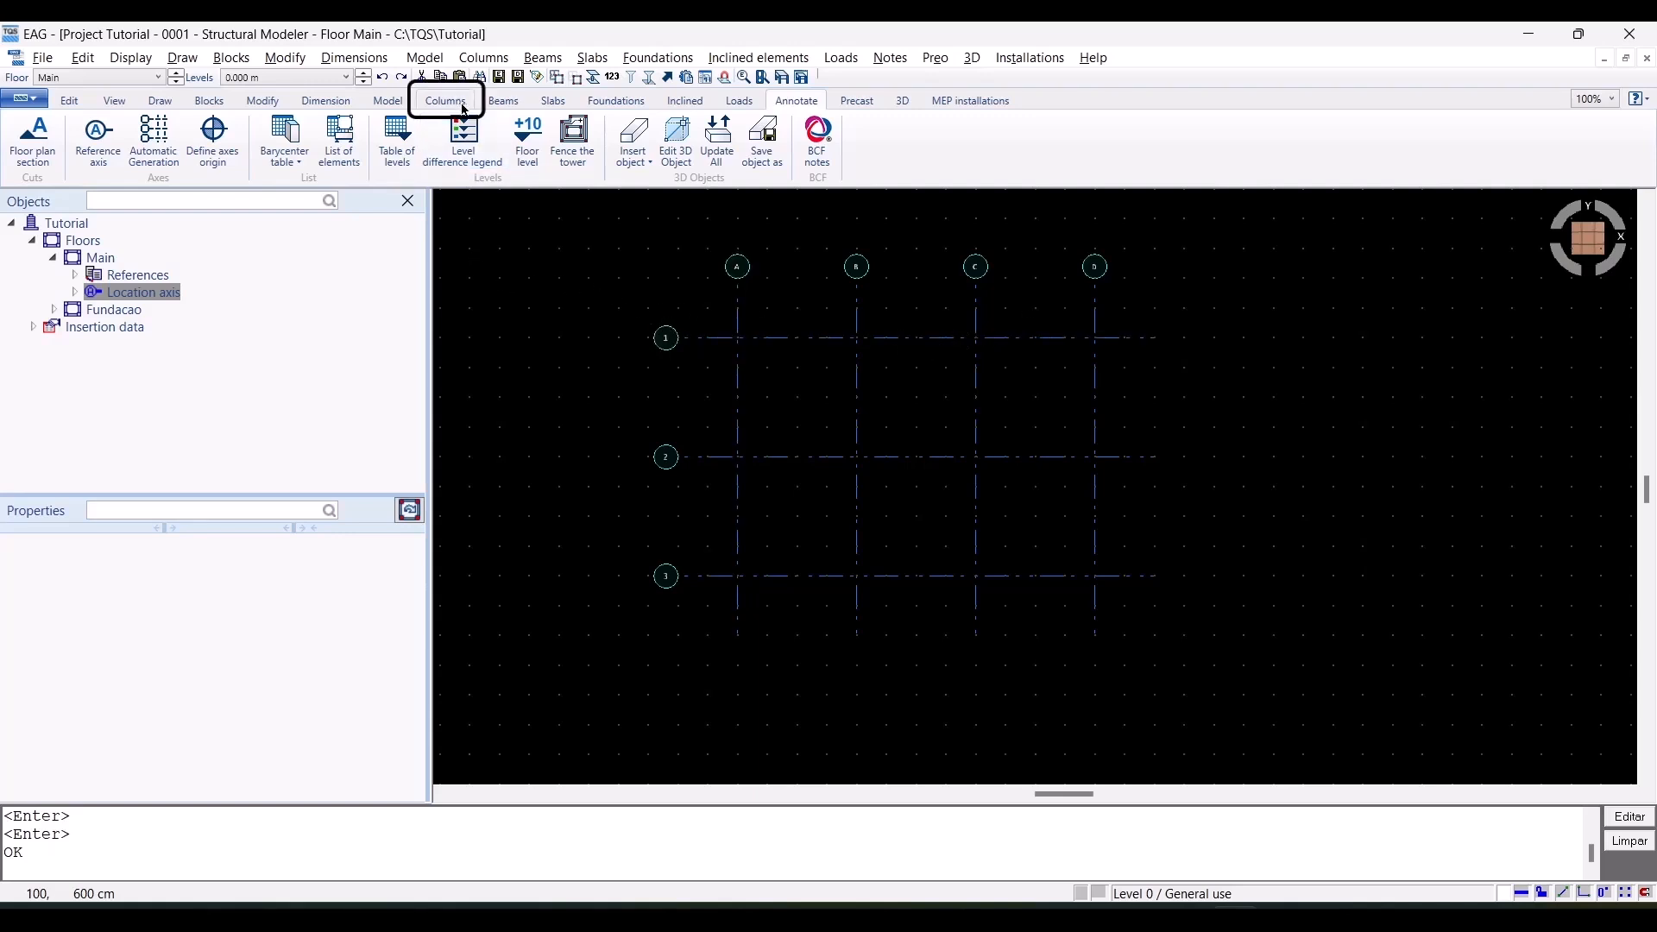
Set the current column data to a rectangular section with B1 40 cm and H1 40 cm
left_click(445, 101)
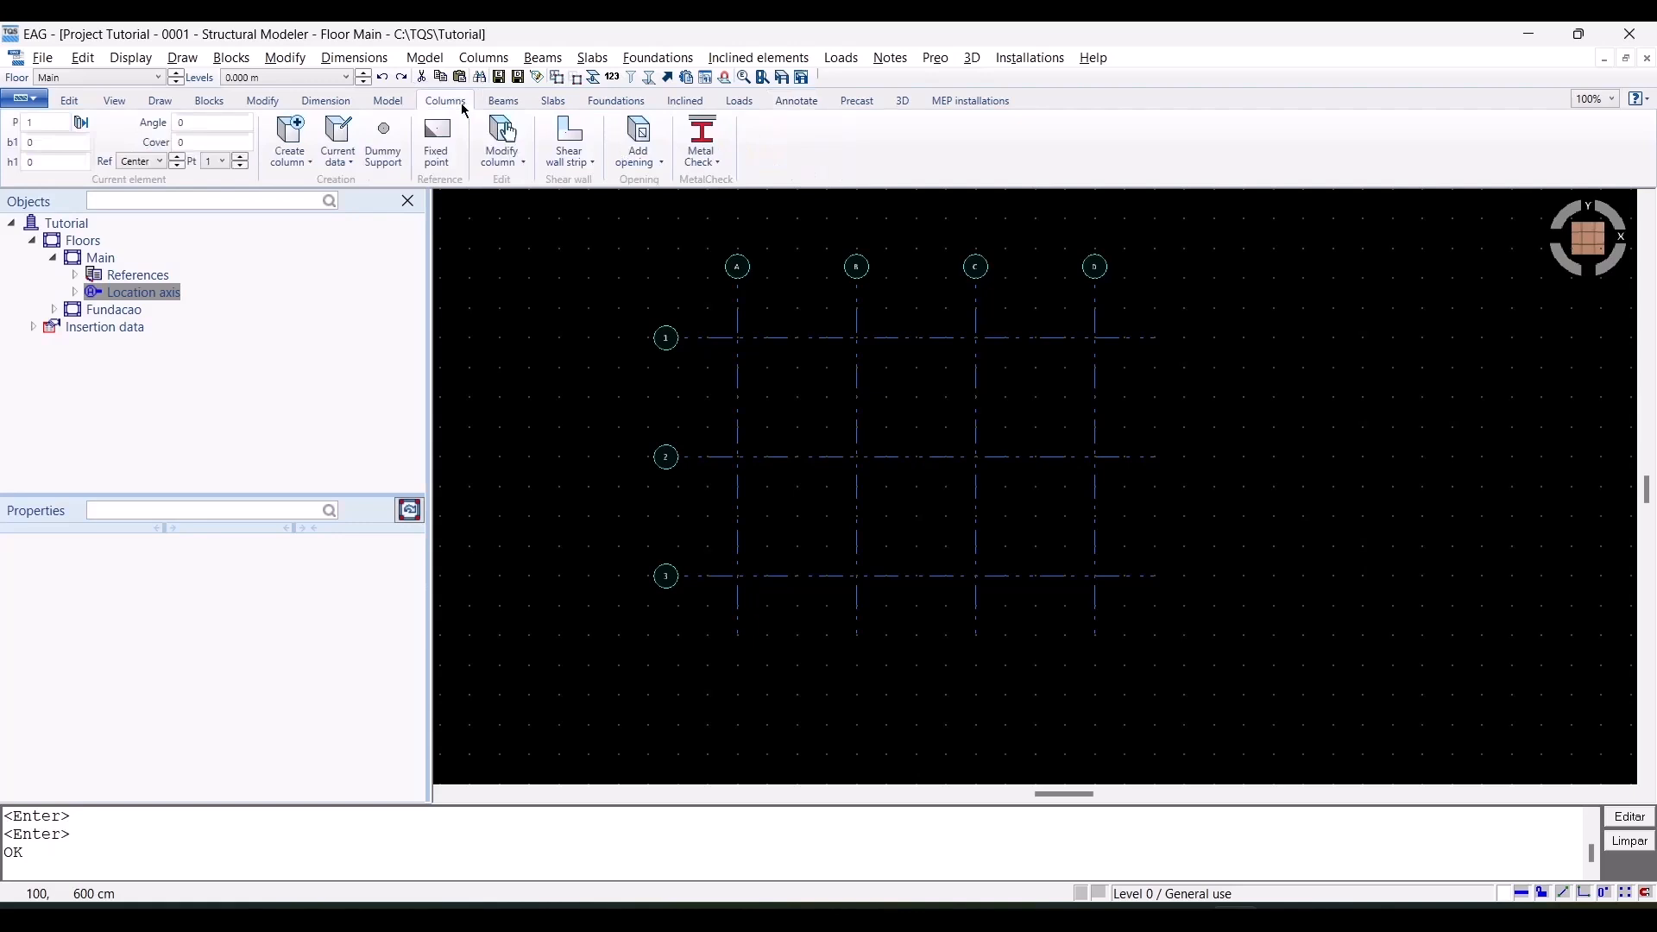
left_click(343, 138)
left_click(534, 257)
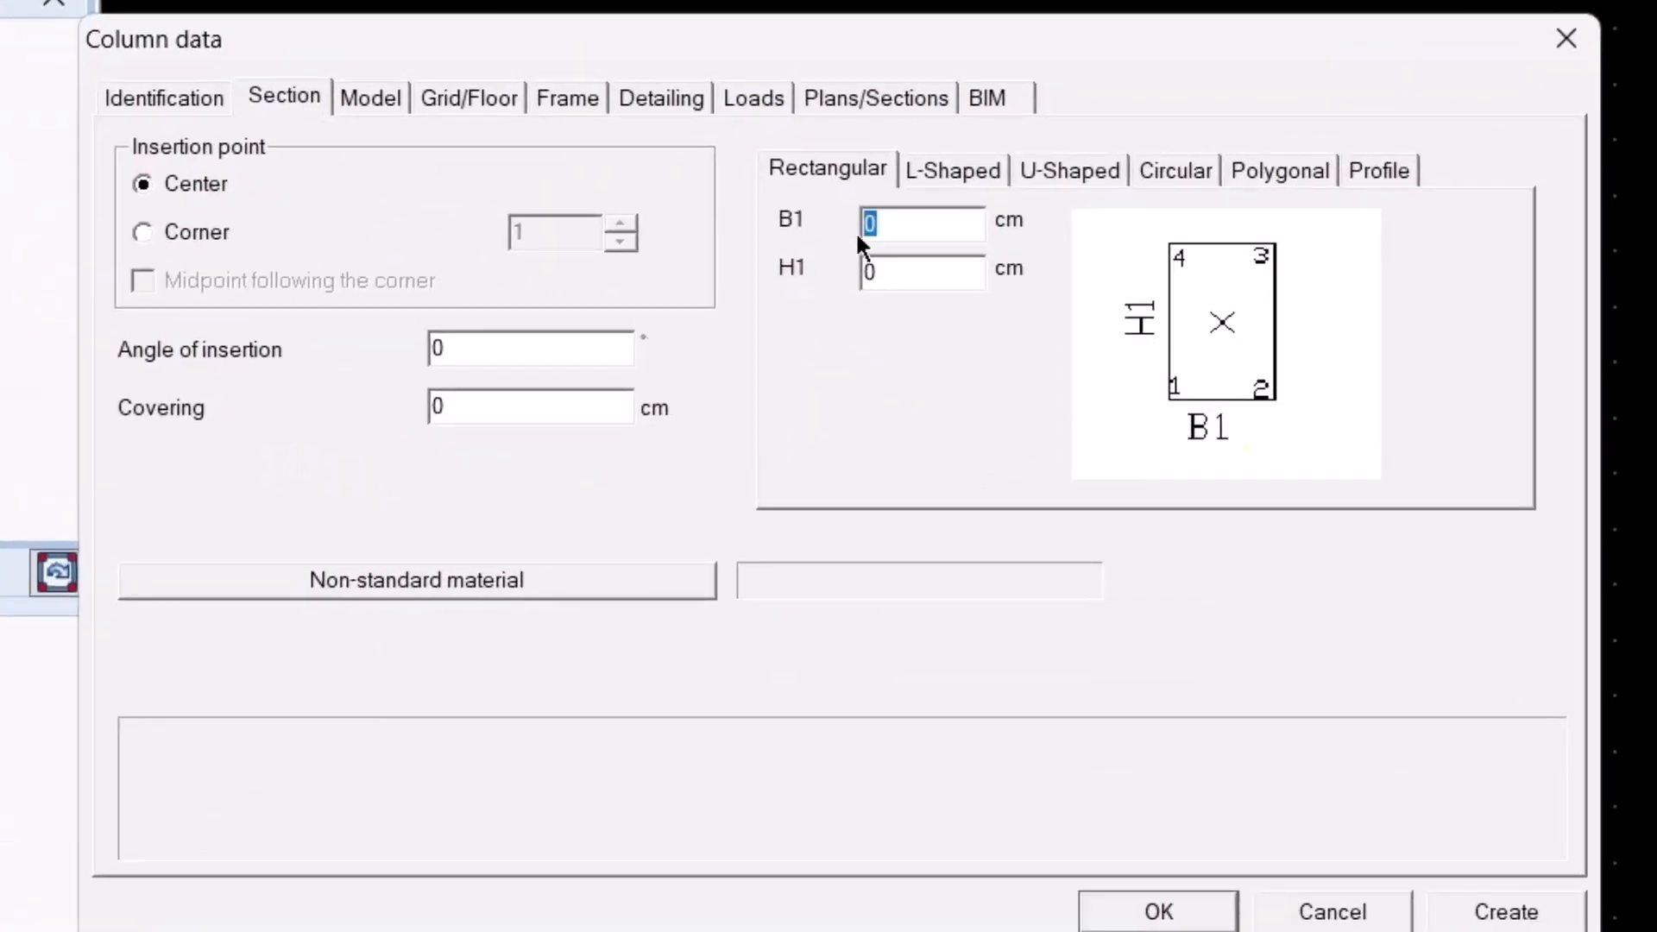
type("40")
key("Tab")
type("40")
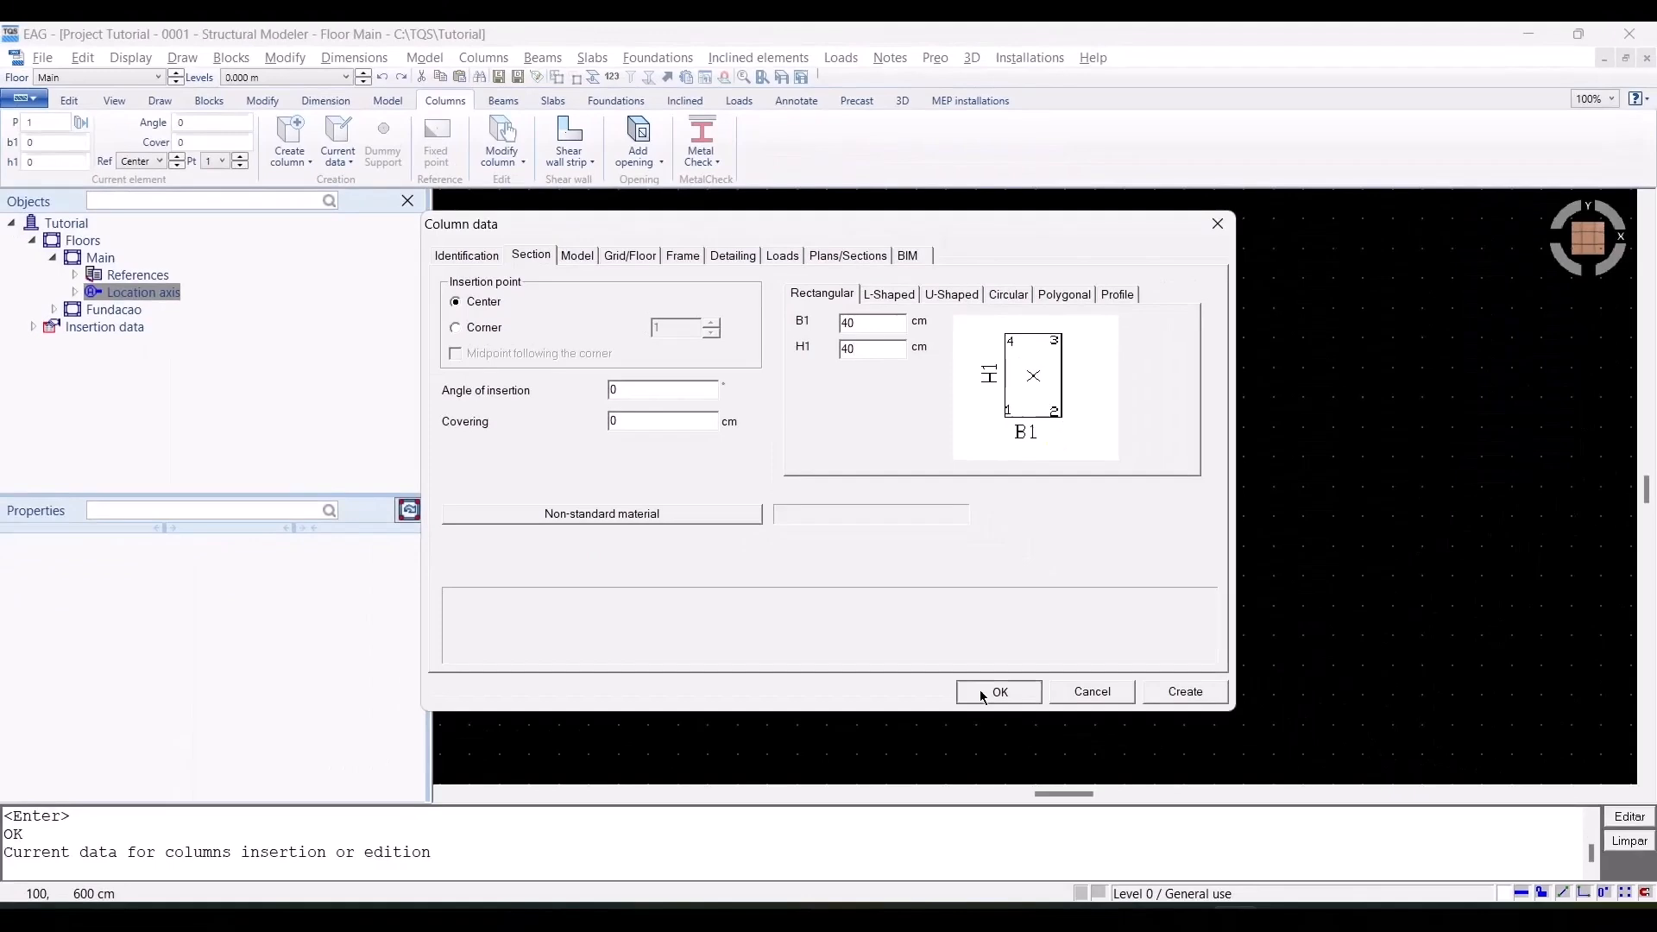
left_click(1158, 911)
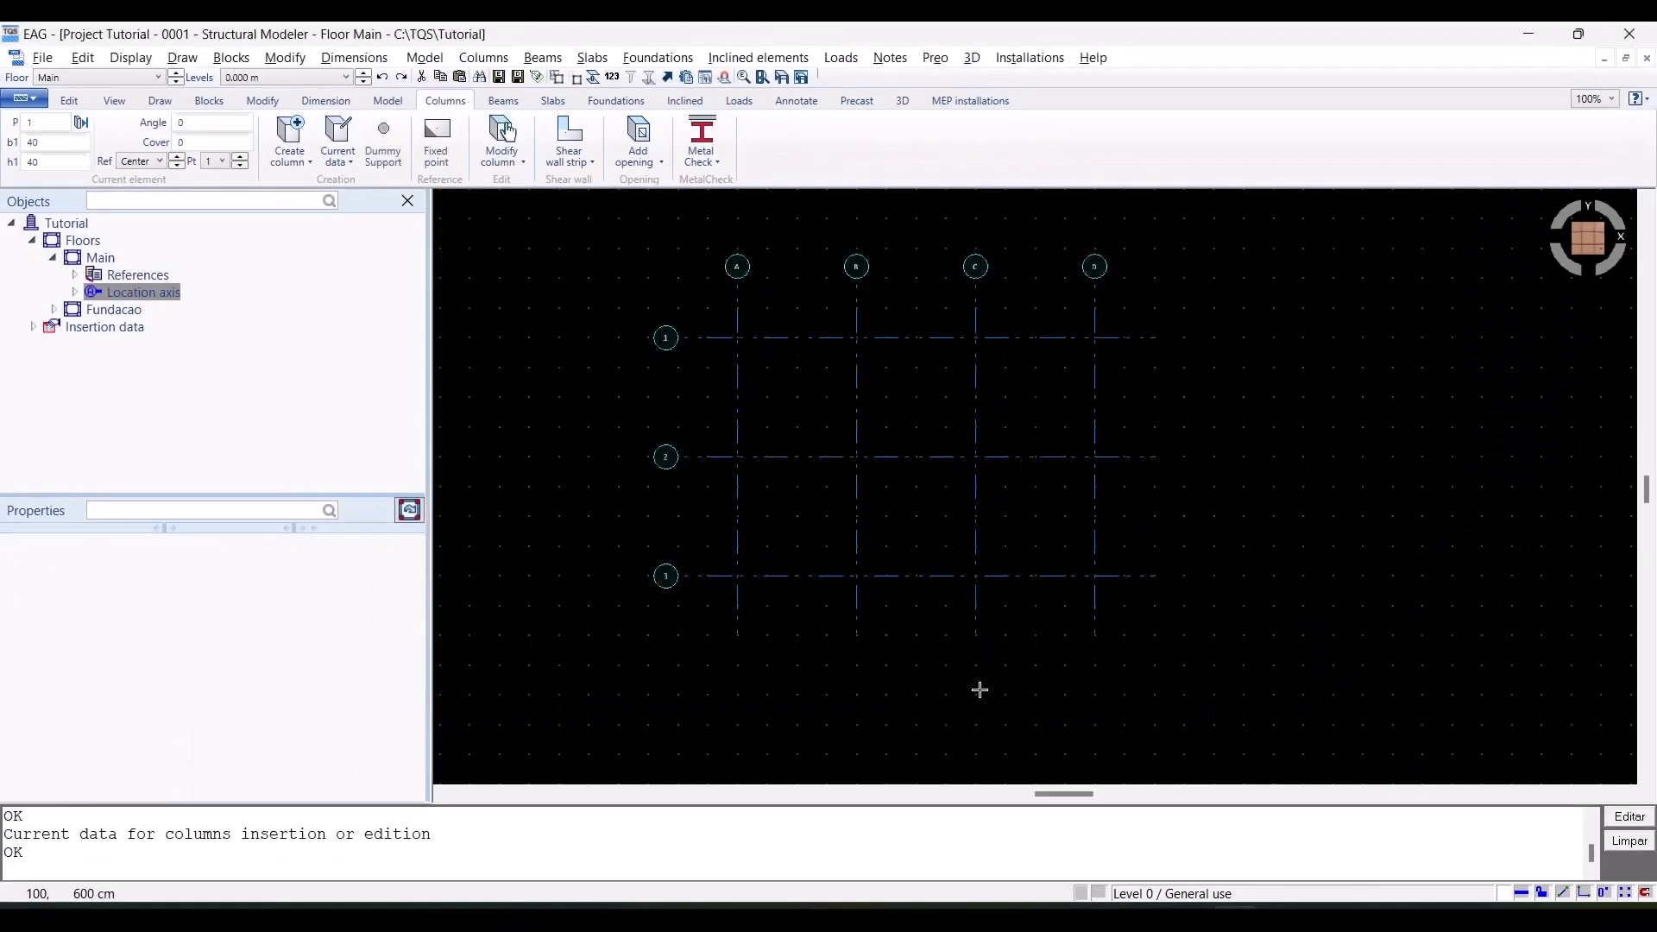
Insert four 40 x 40 cm columns along axis 1, at its intersections with axes A, B, C and D
left_click(293, 140)
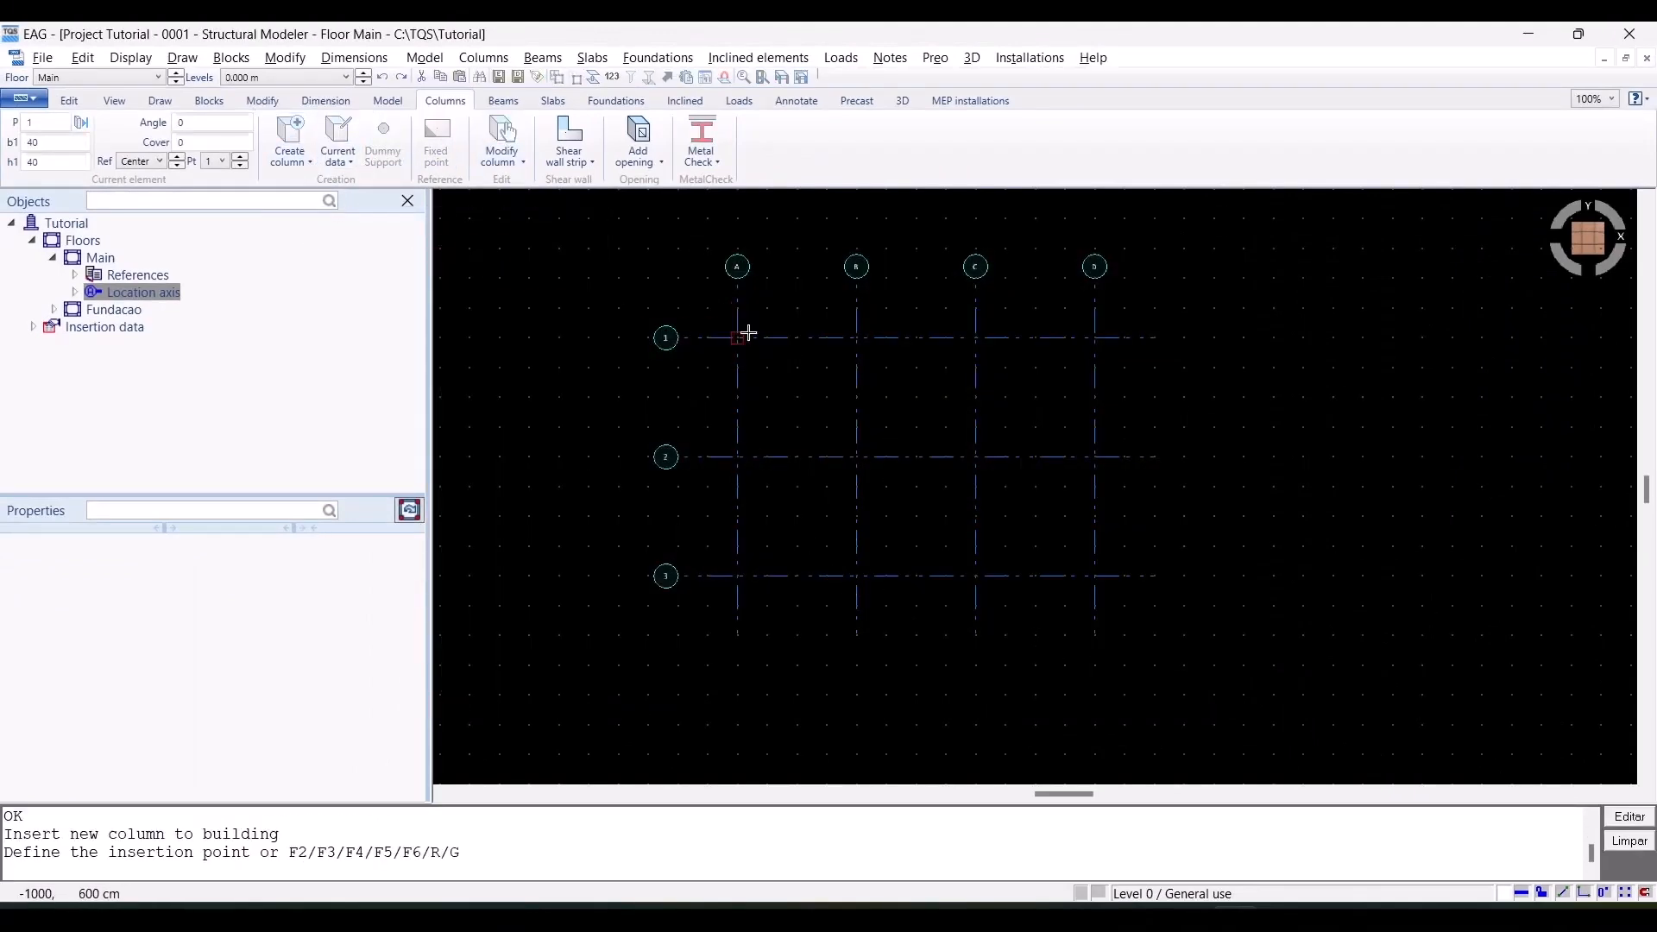
scroll(915, 457, "up", 4)
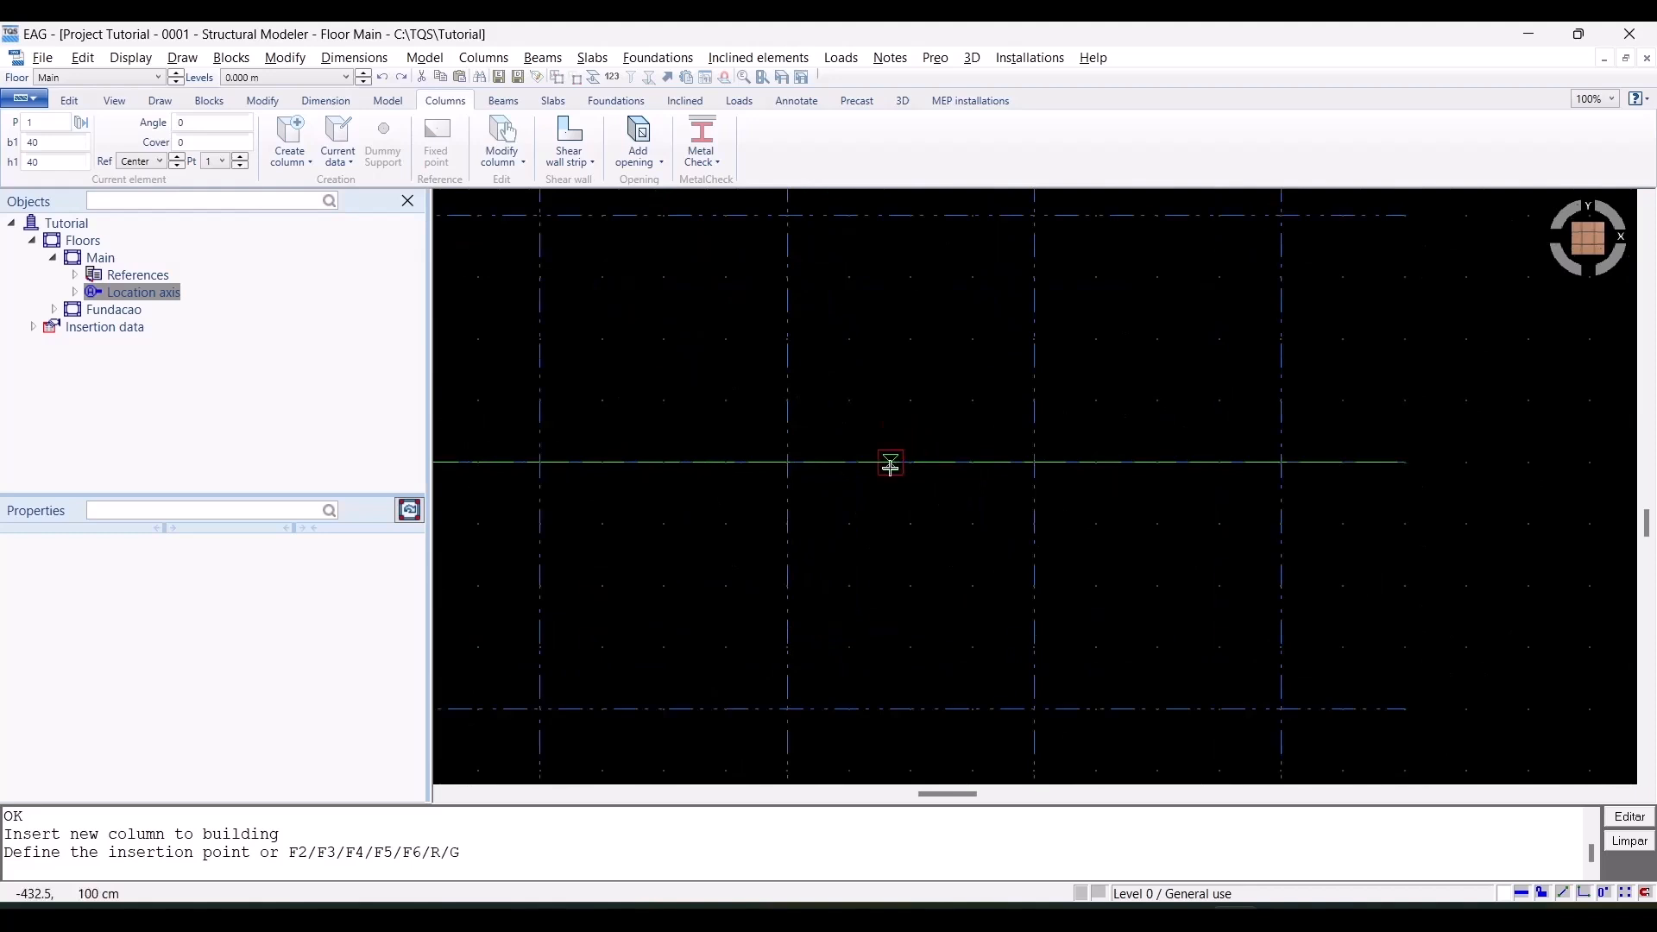
left_click(539, 216)
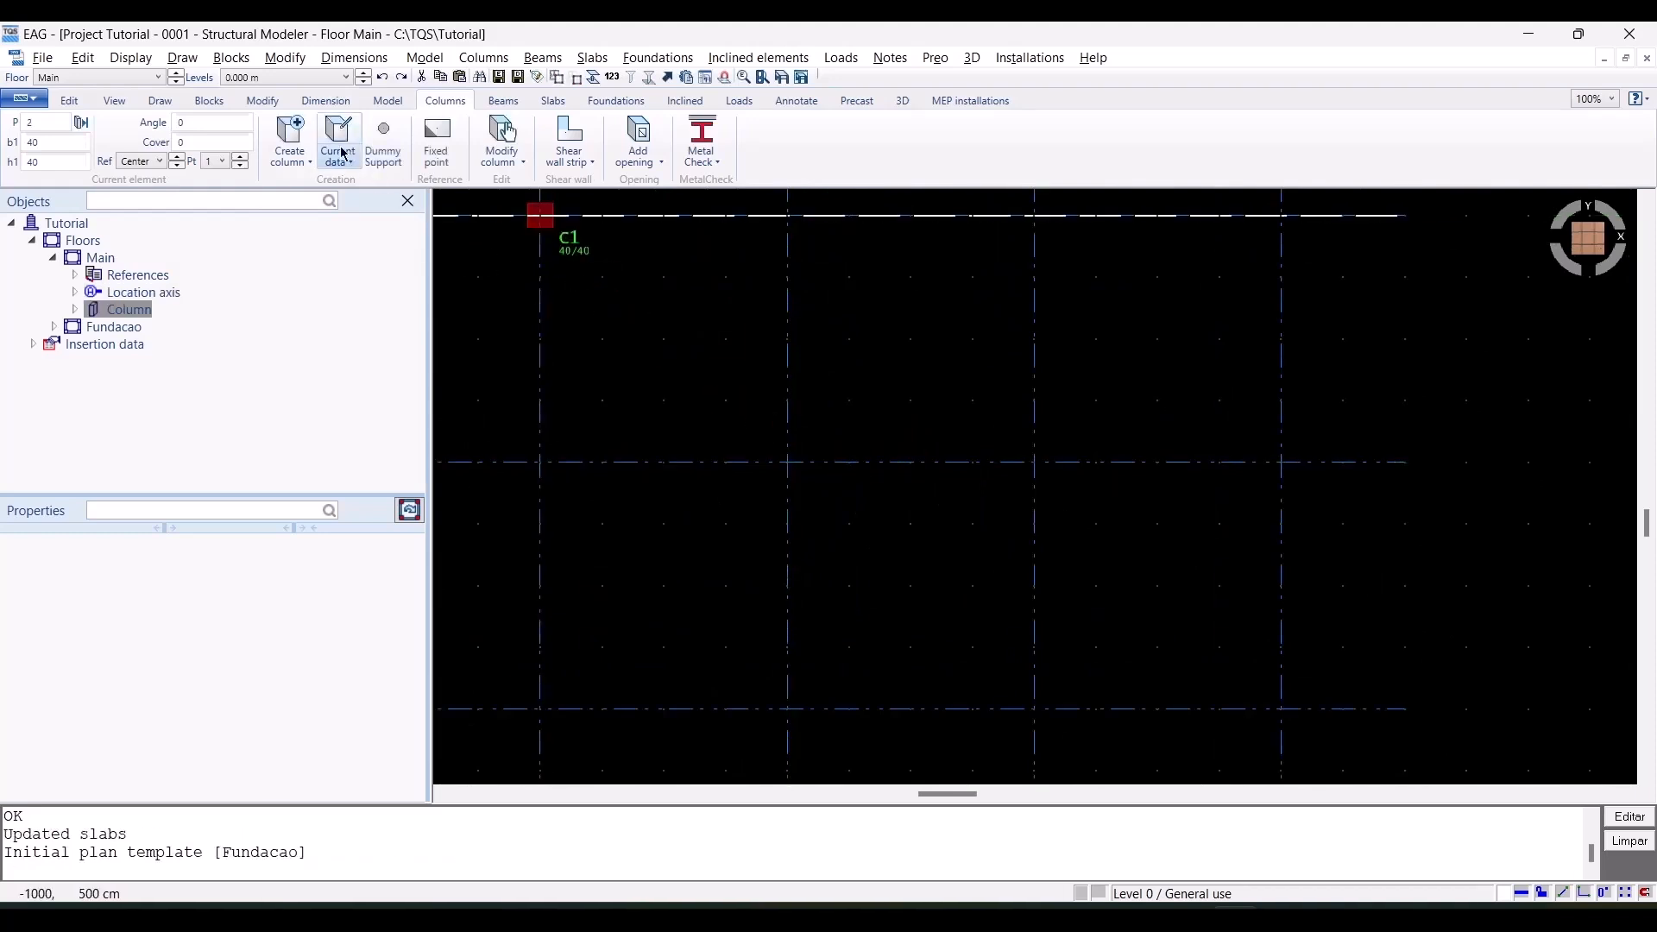
left_click(300, 147)
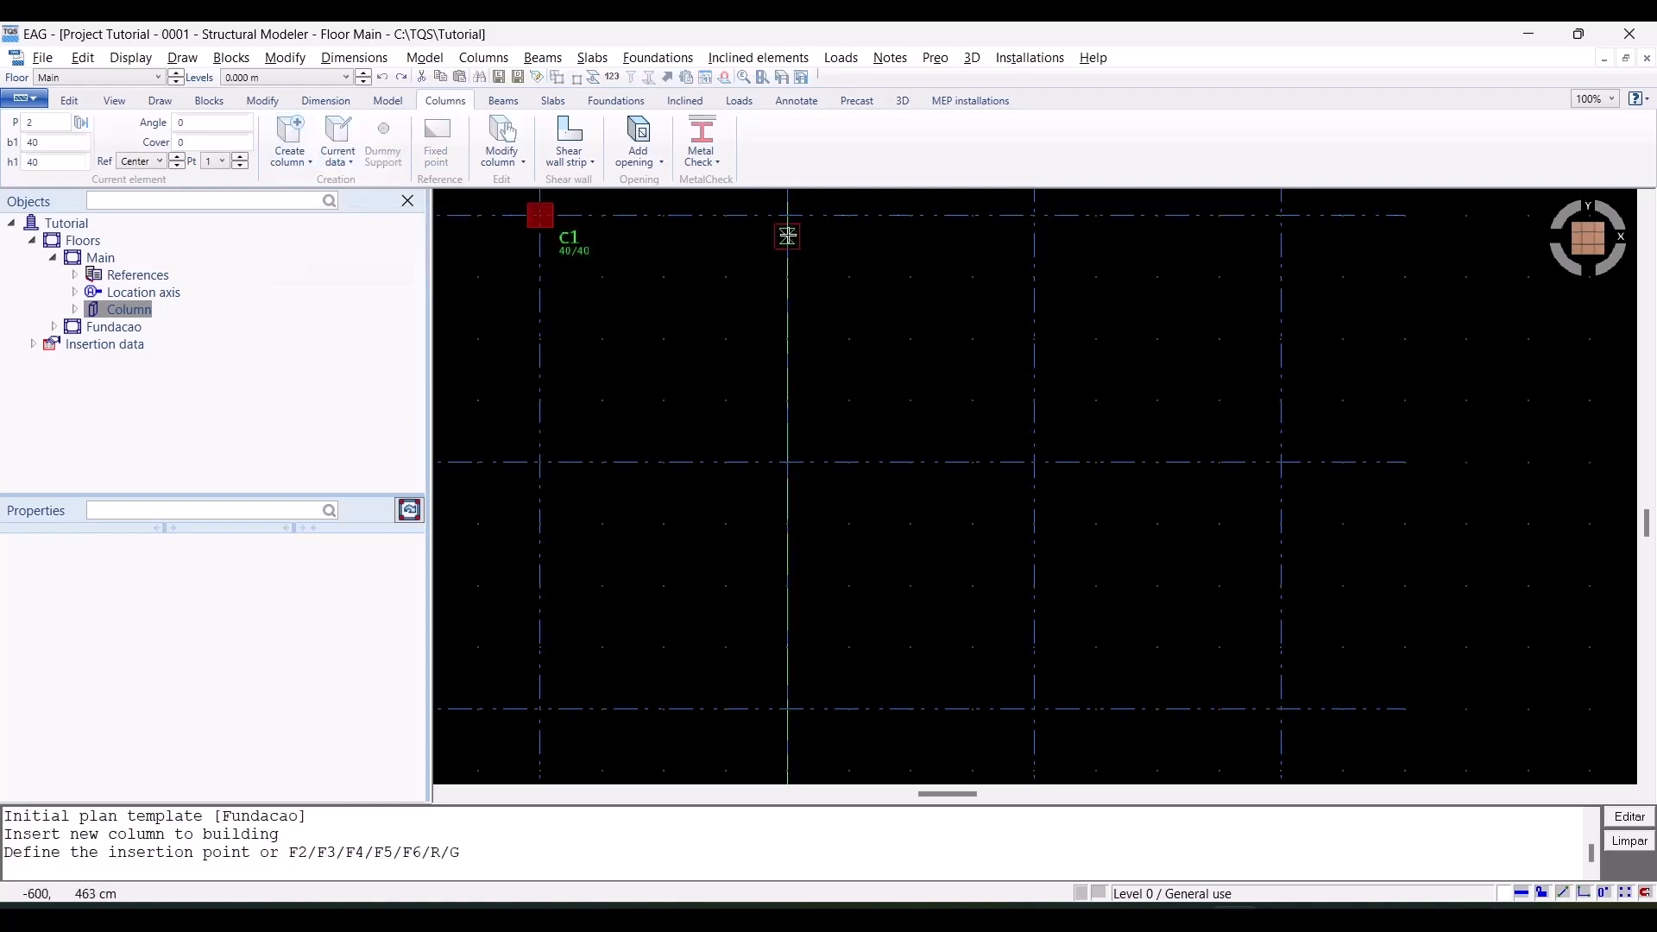
left_click(788, 216)
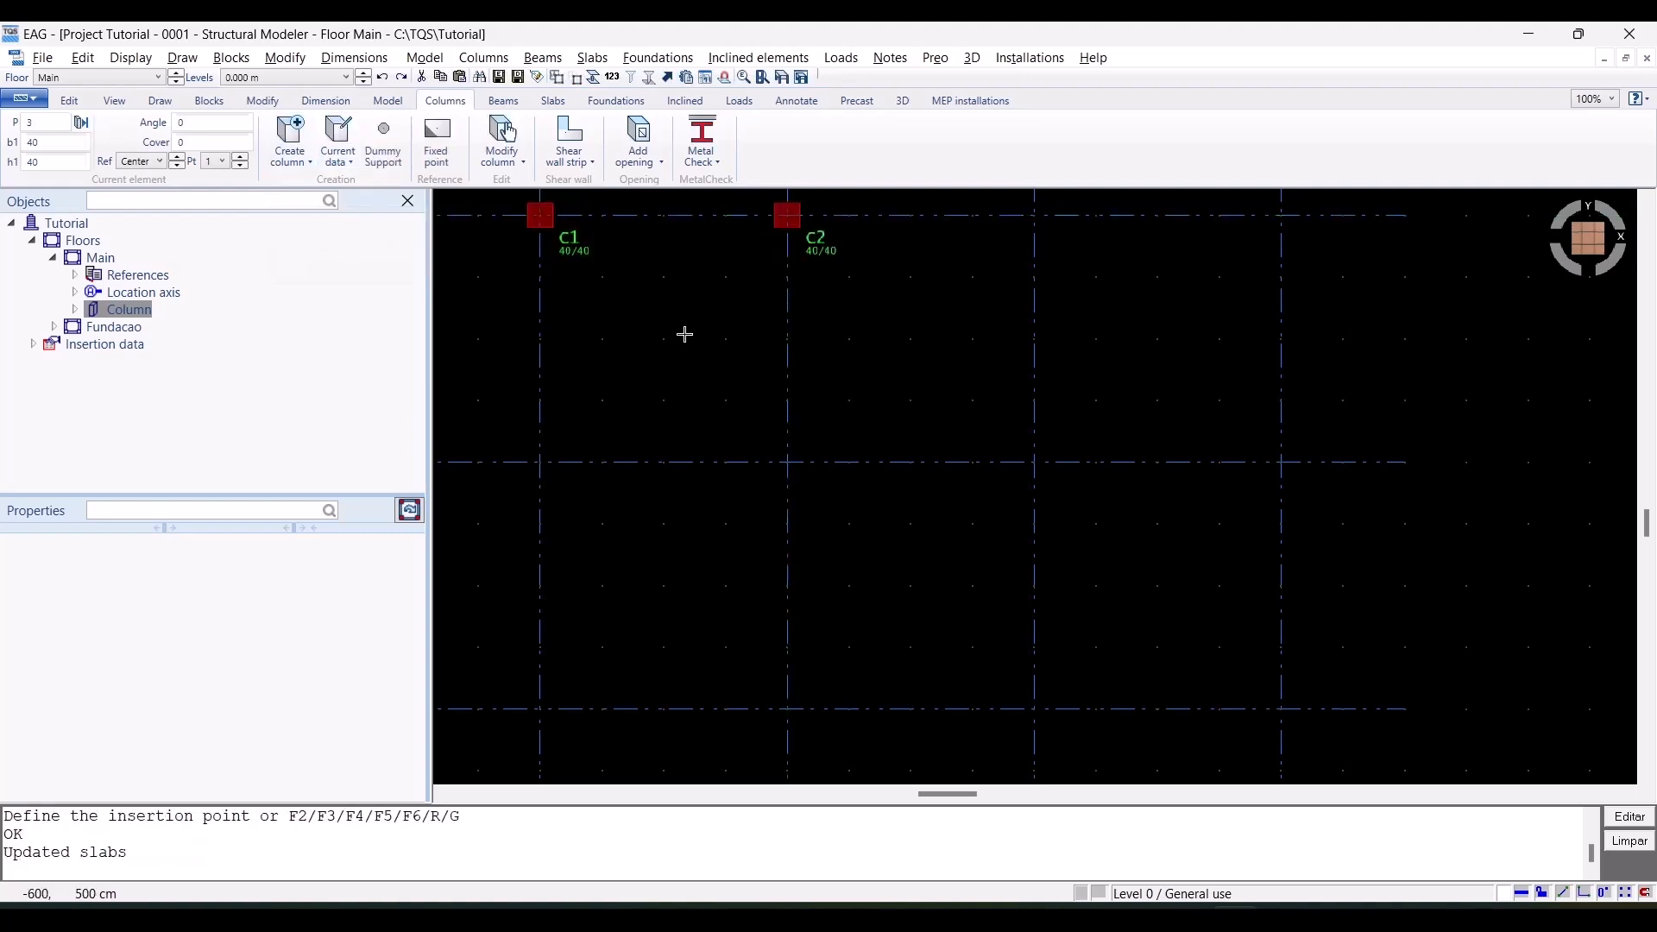
key("Return")
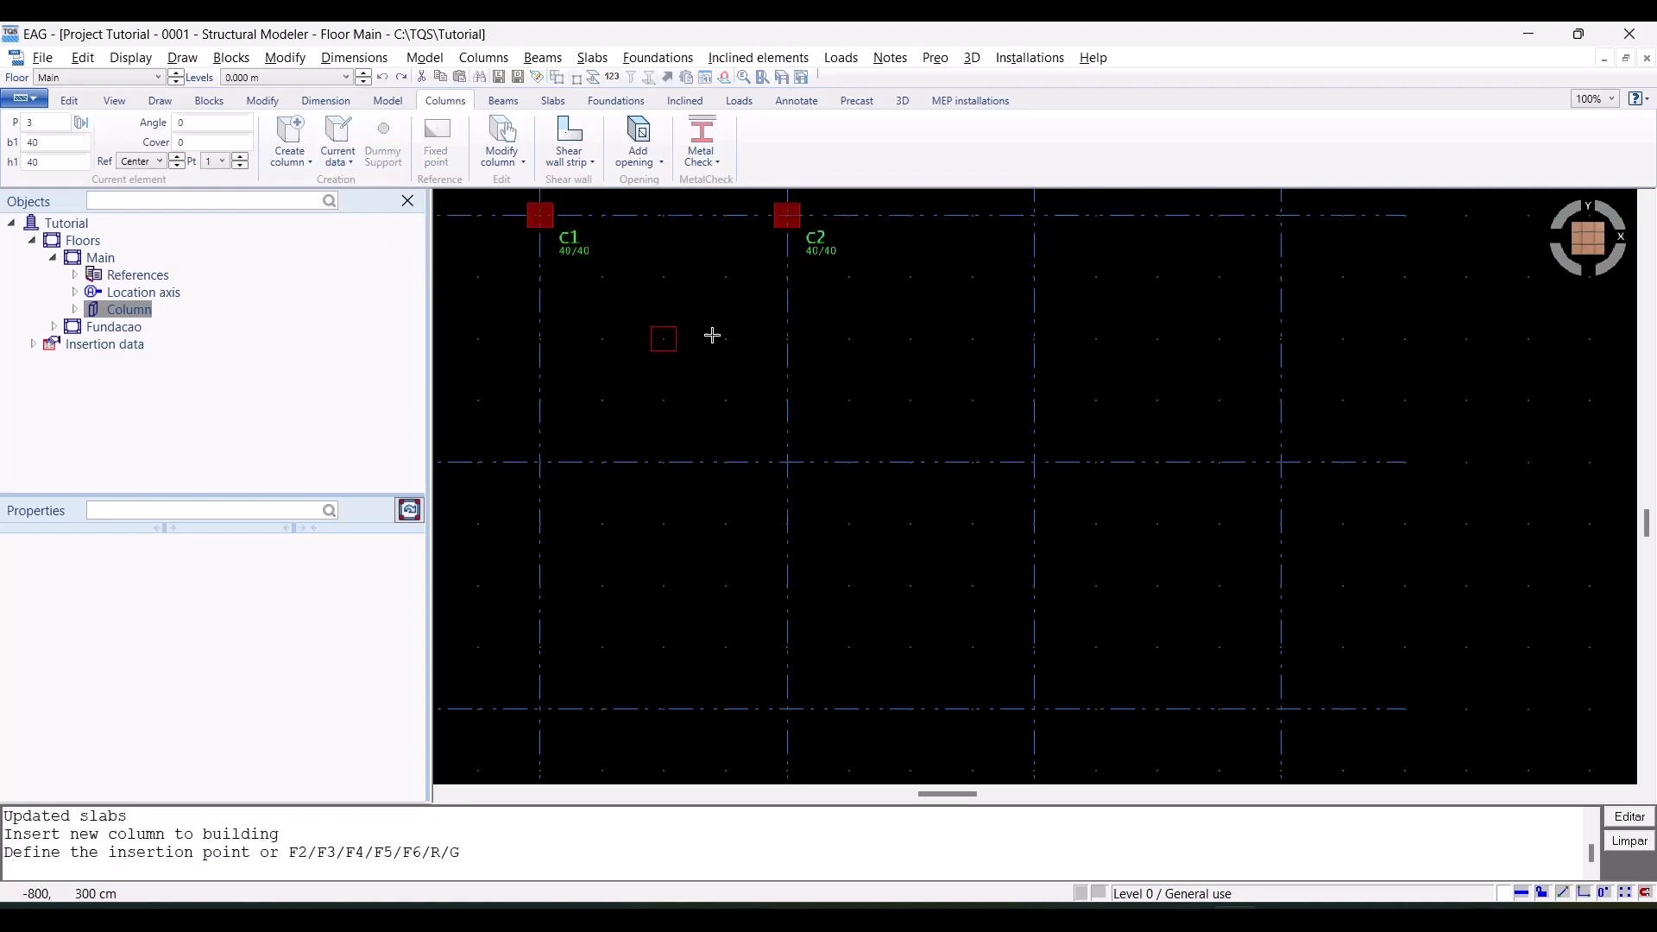
left_click(1033, 216)
key("Return")
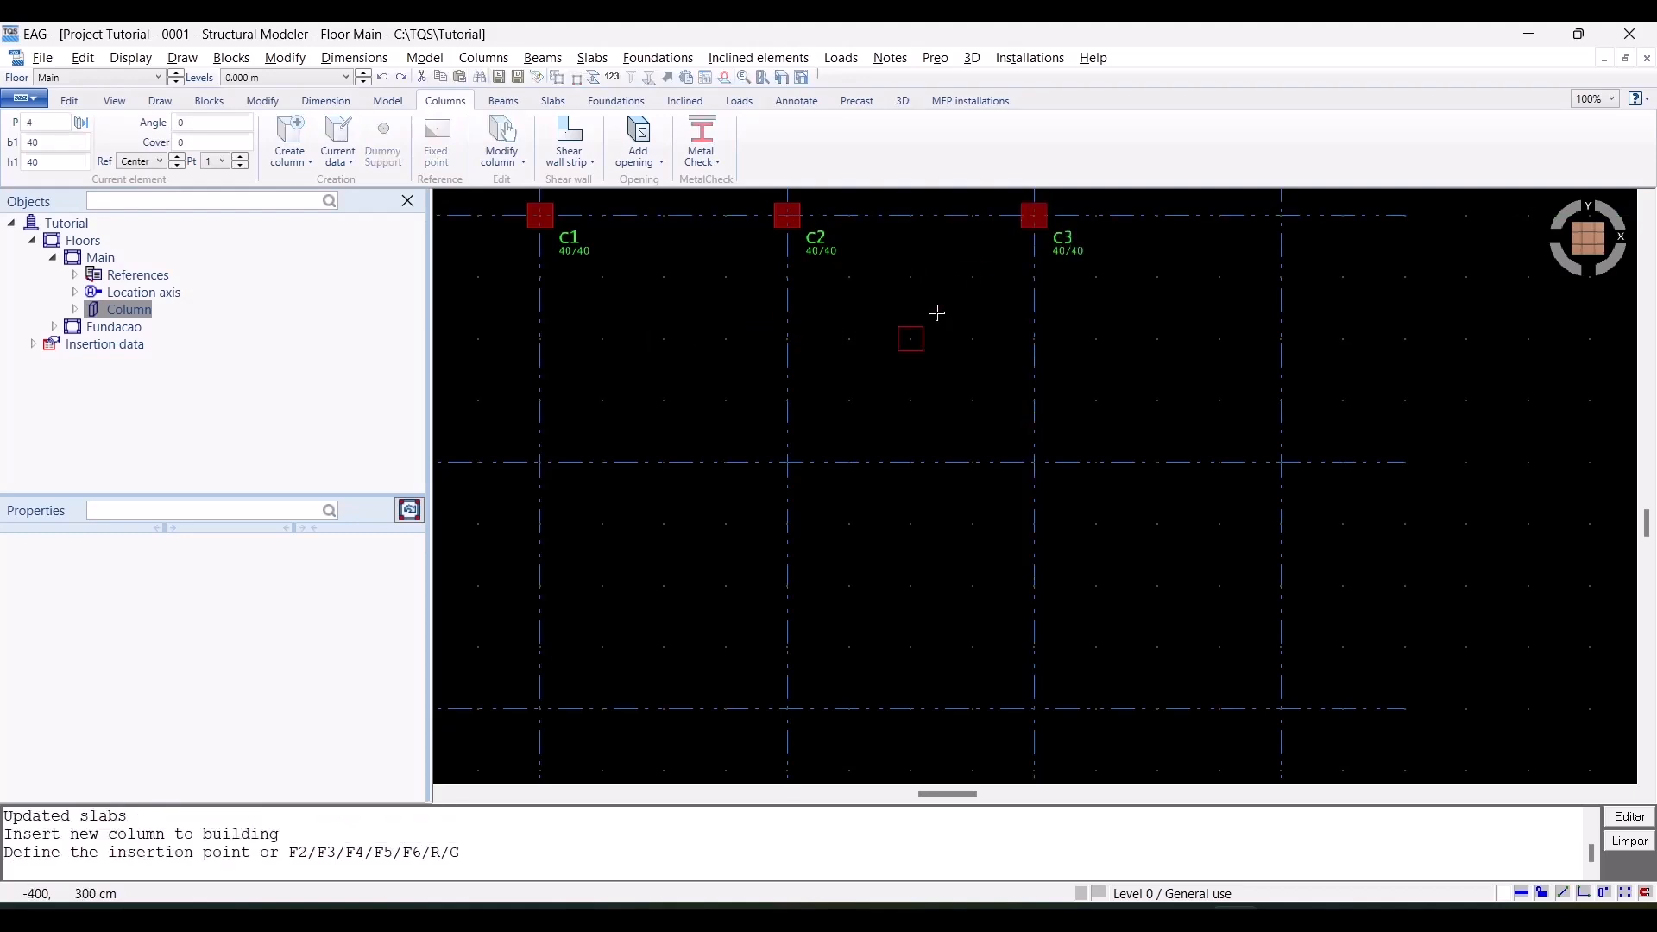
left_click(1279, 217)
Insert four 40 x 40 cm columns along axis 2, at its intersections with axes A to D
key("Return")
left_click(541, 462)
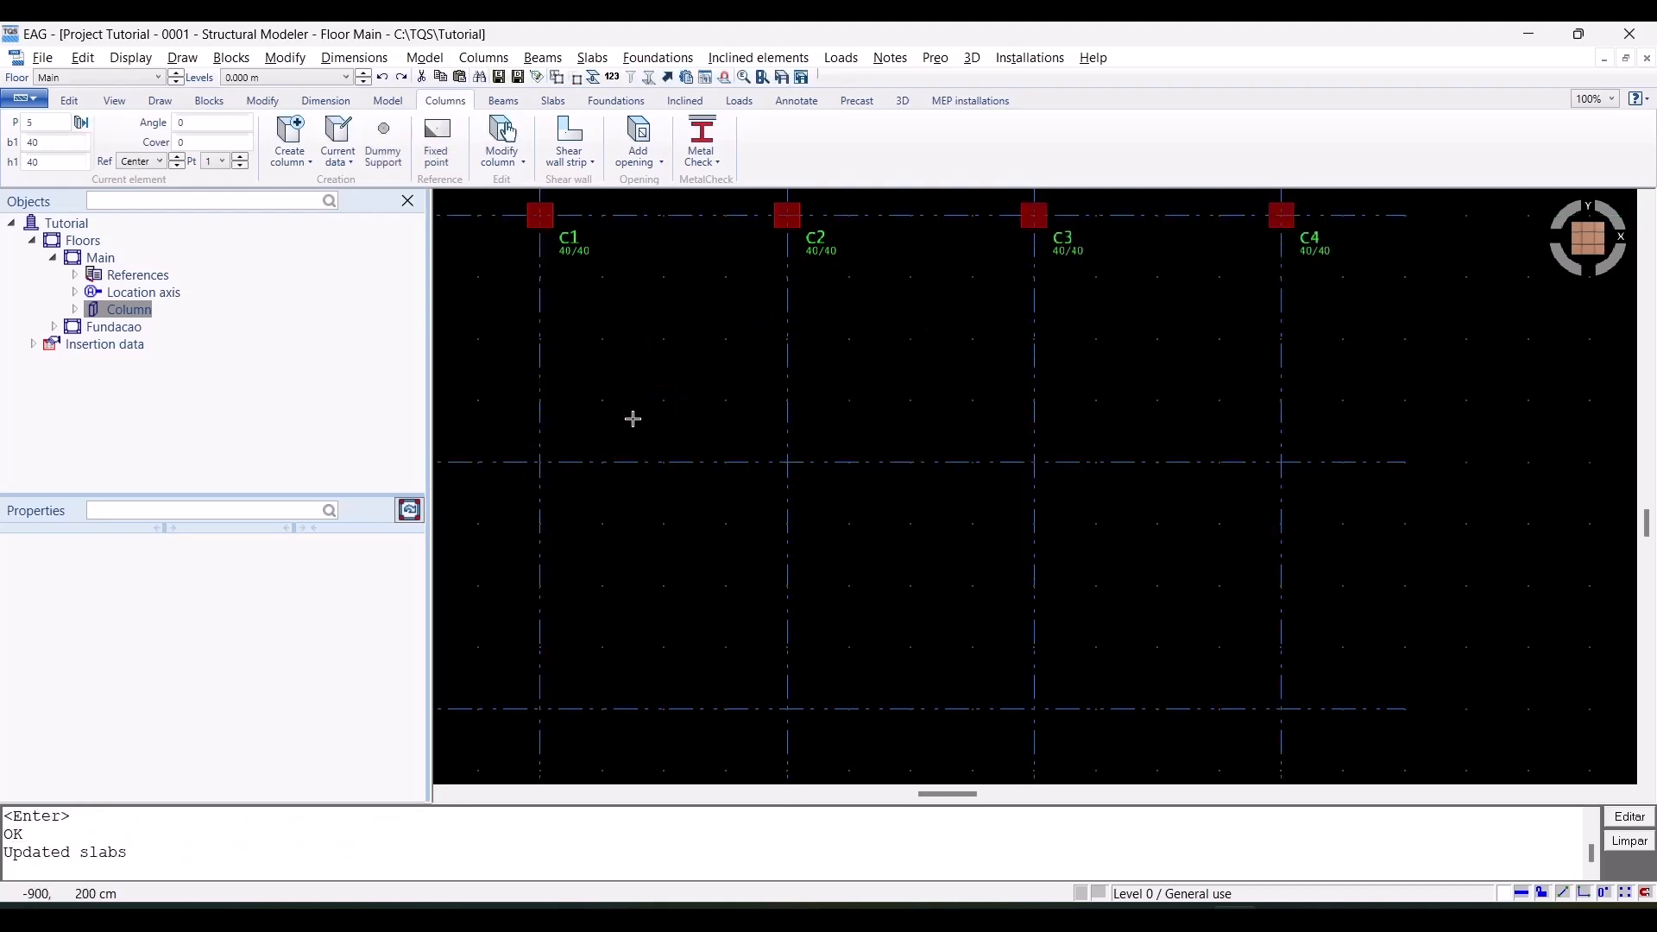
key("Return")
left_click(787, 463)
key("Return")
left_click(1035, 463)
key("Return")
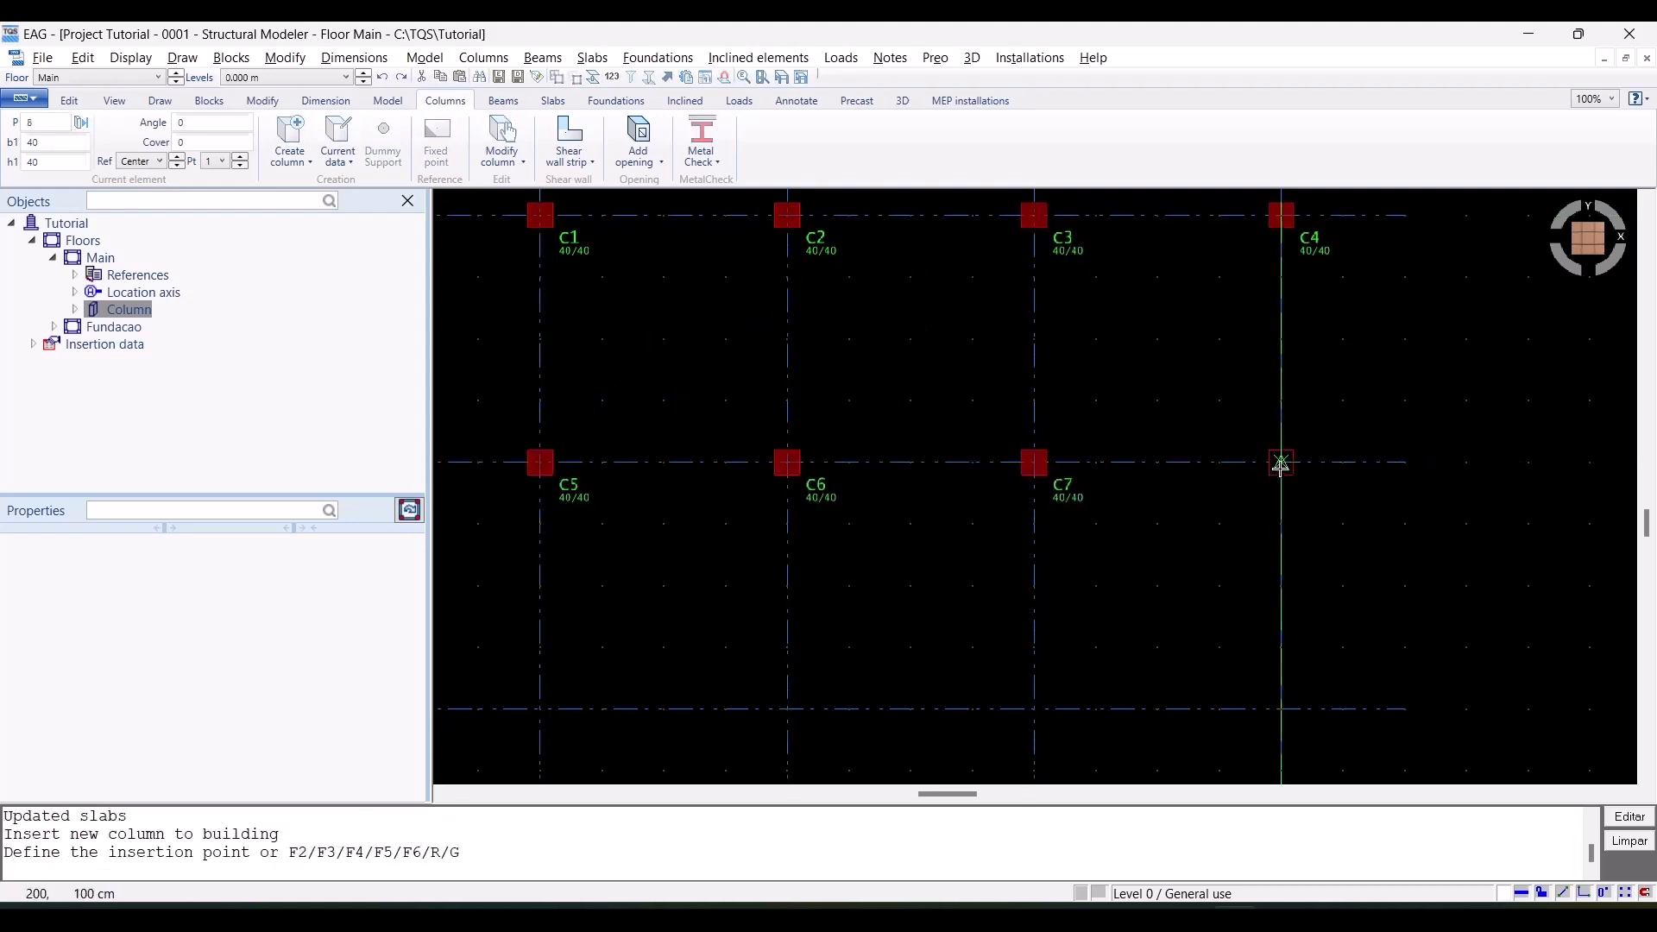
left_click(1282, 463)
Insert four 40 x 40 cm columns along axis 3, at its intersections with axes A to D
key("Return")
left_click(541, 709)
key("Return")
left_click(787, 710)
key("Return")
left_click(1282, 710)
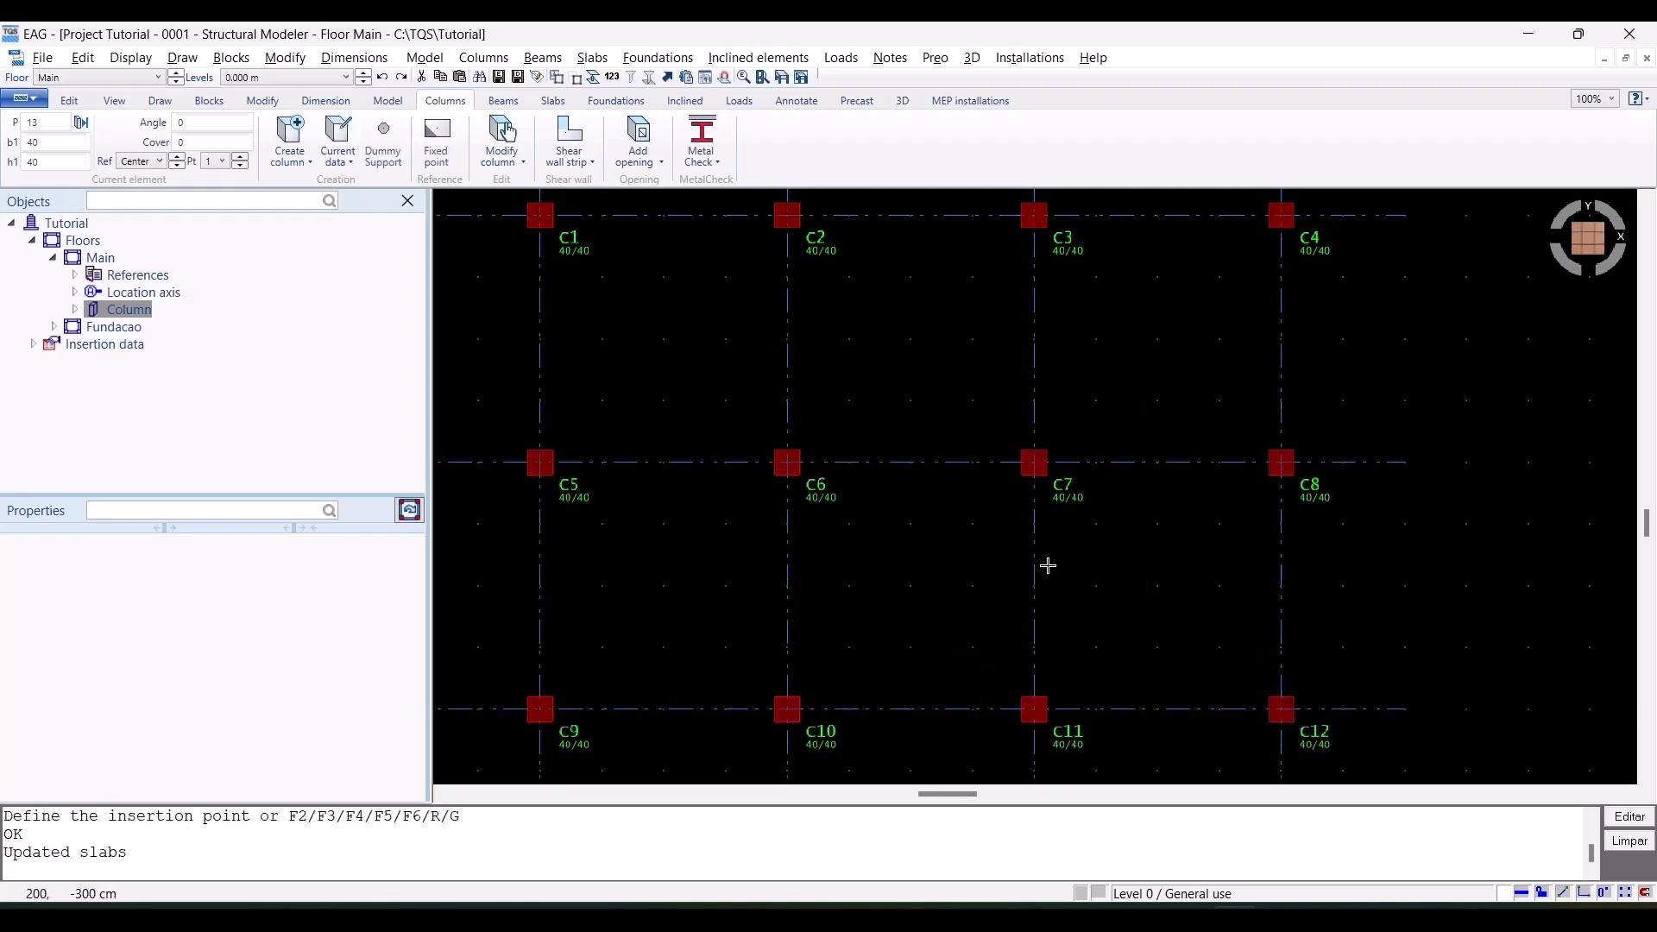
Renumber all columns of the Main floor by number, with an initial value of 1
scroll(1096, 544, "down", 1)
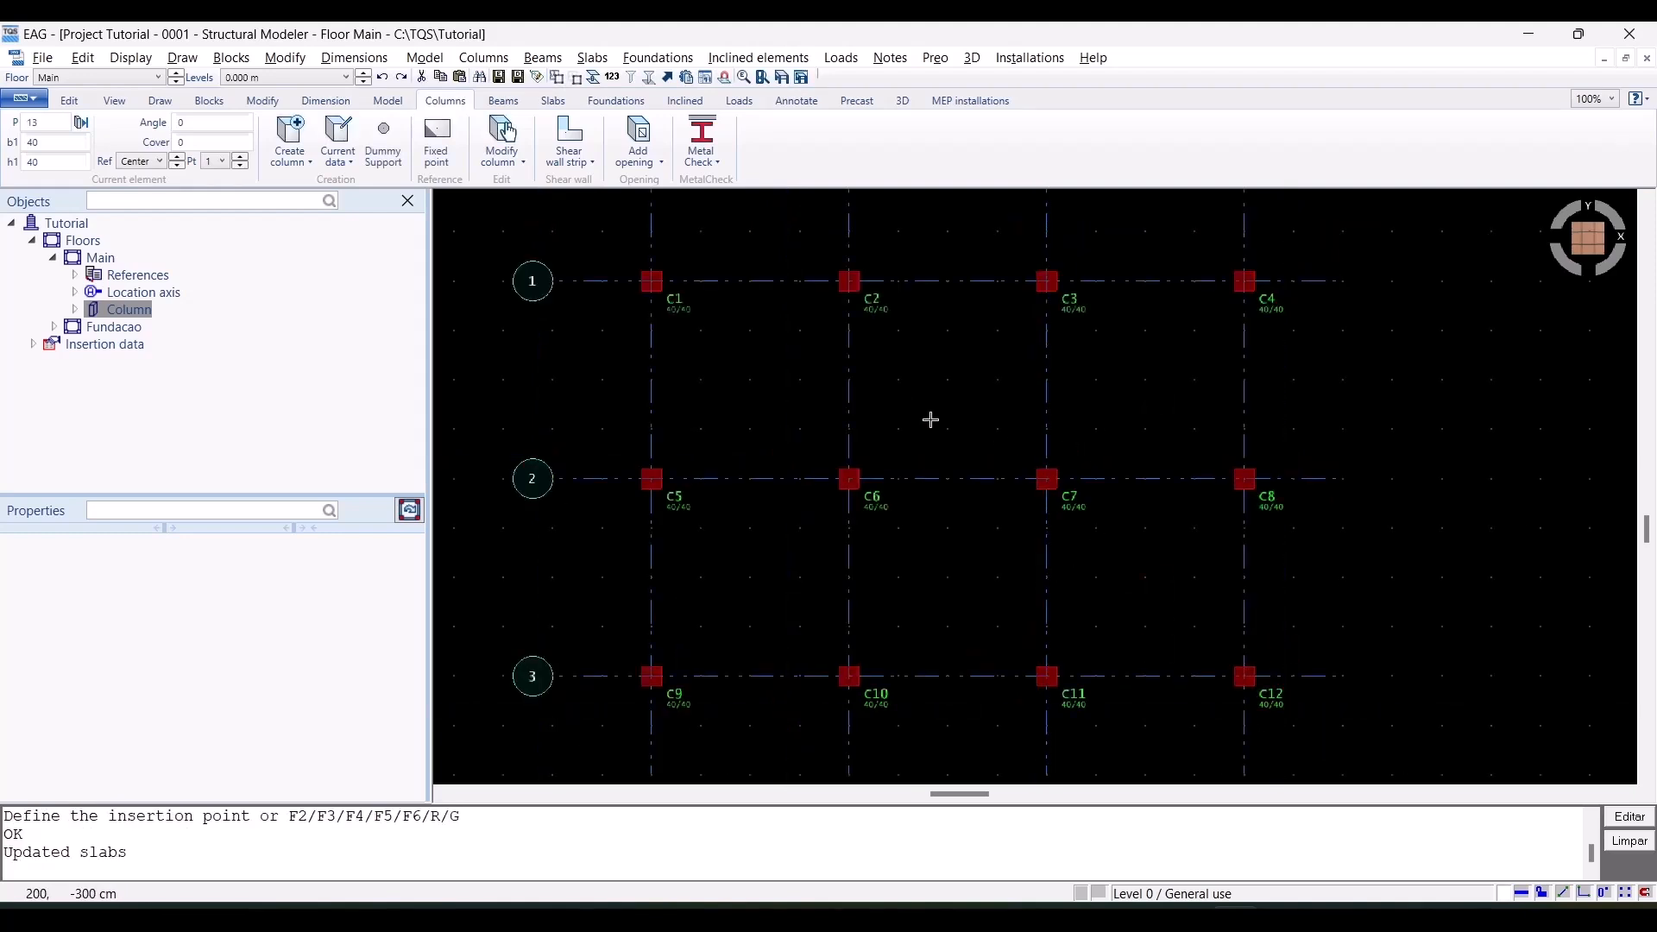
left_click(398, 104)
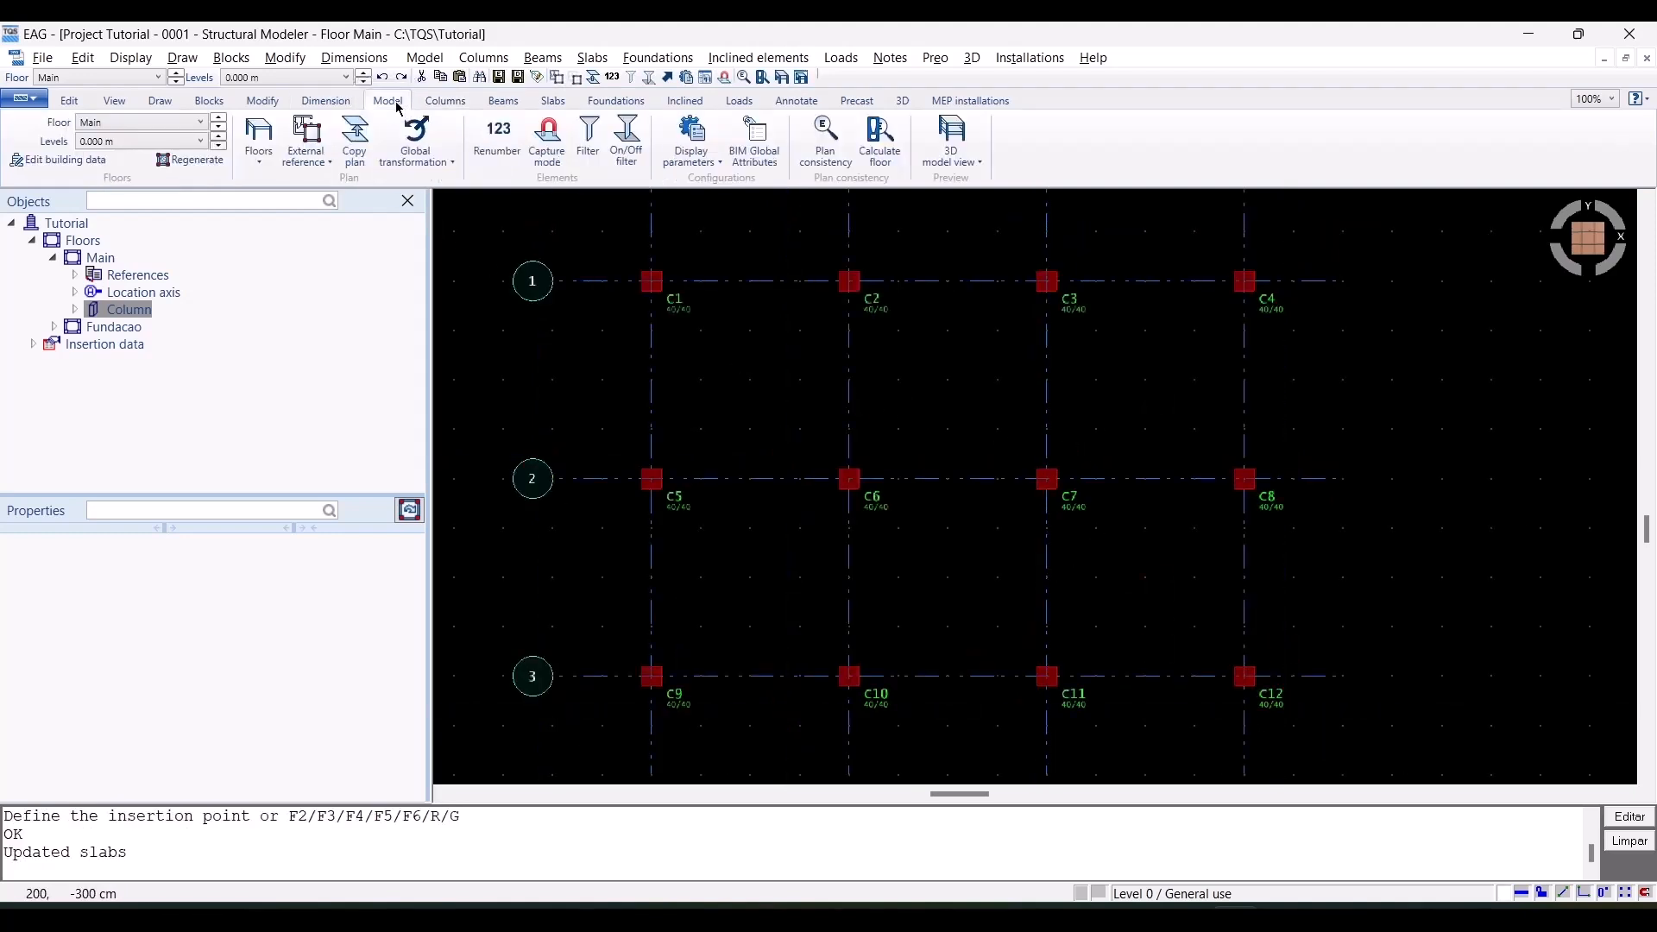
left_click(497, 164)
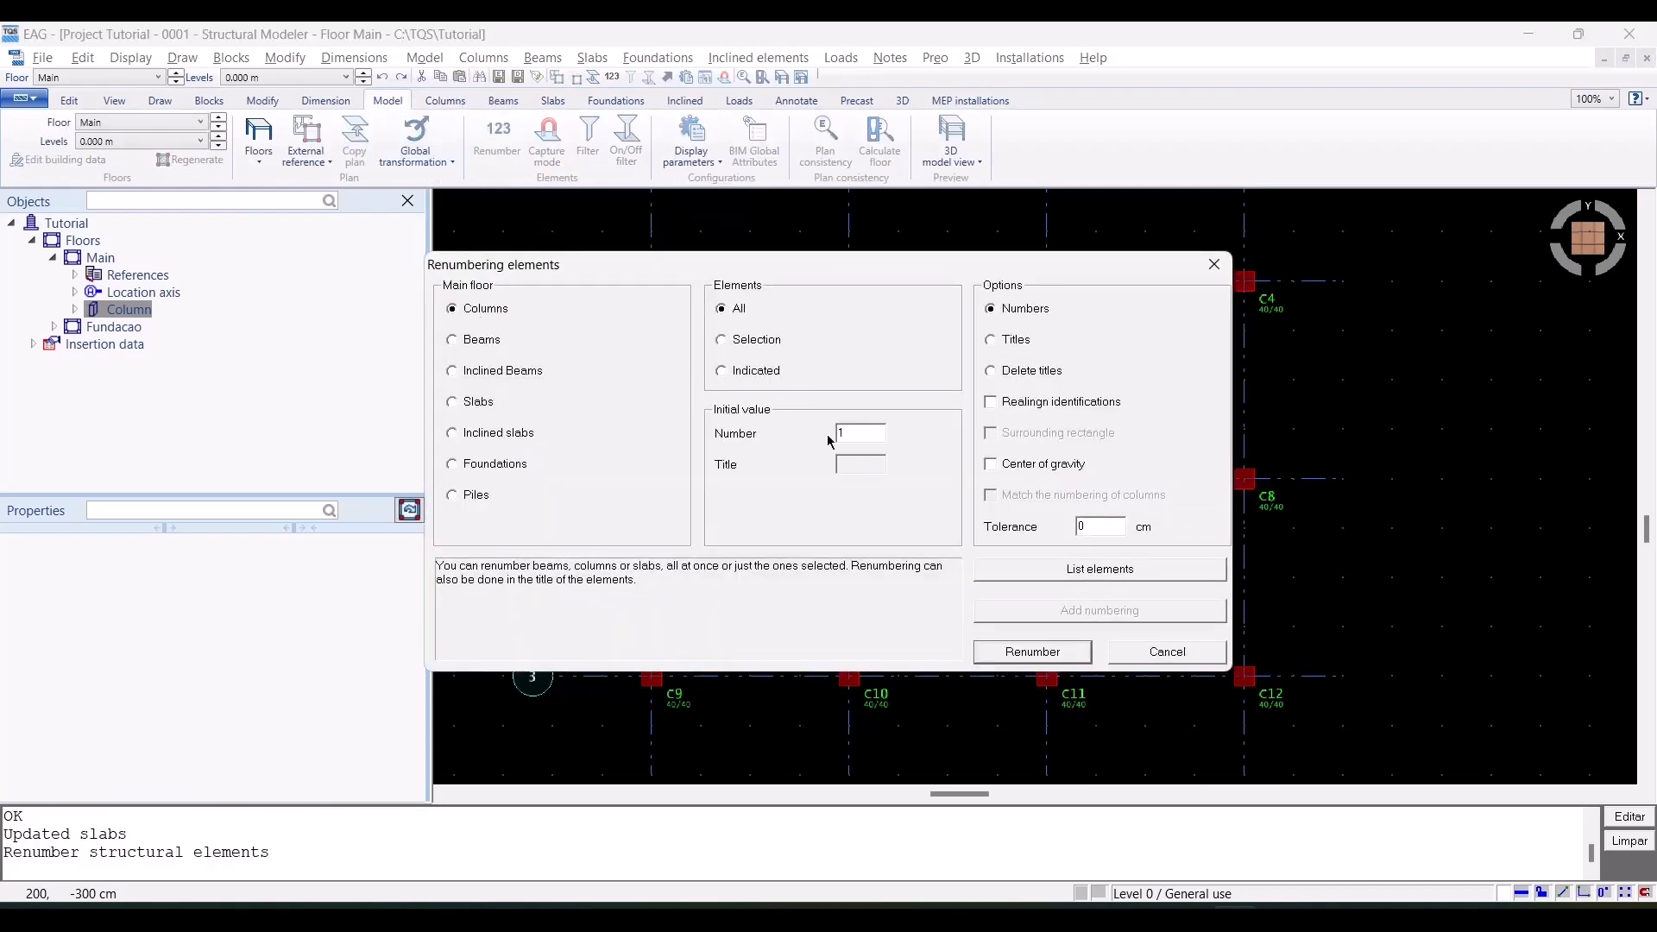
left_click(1032, 653)
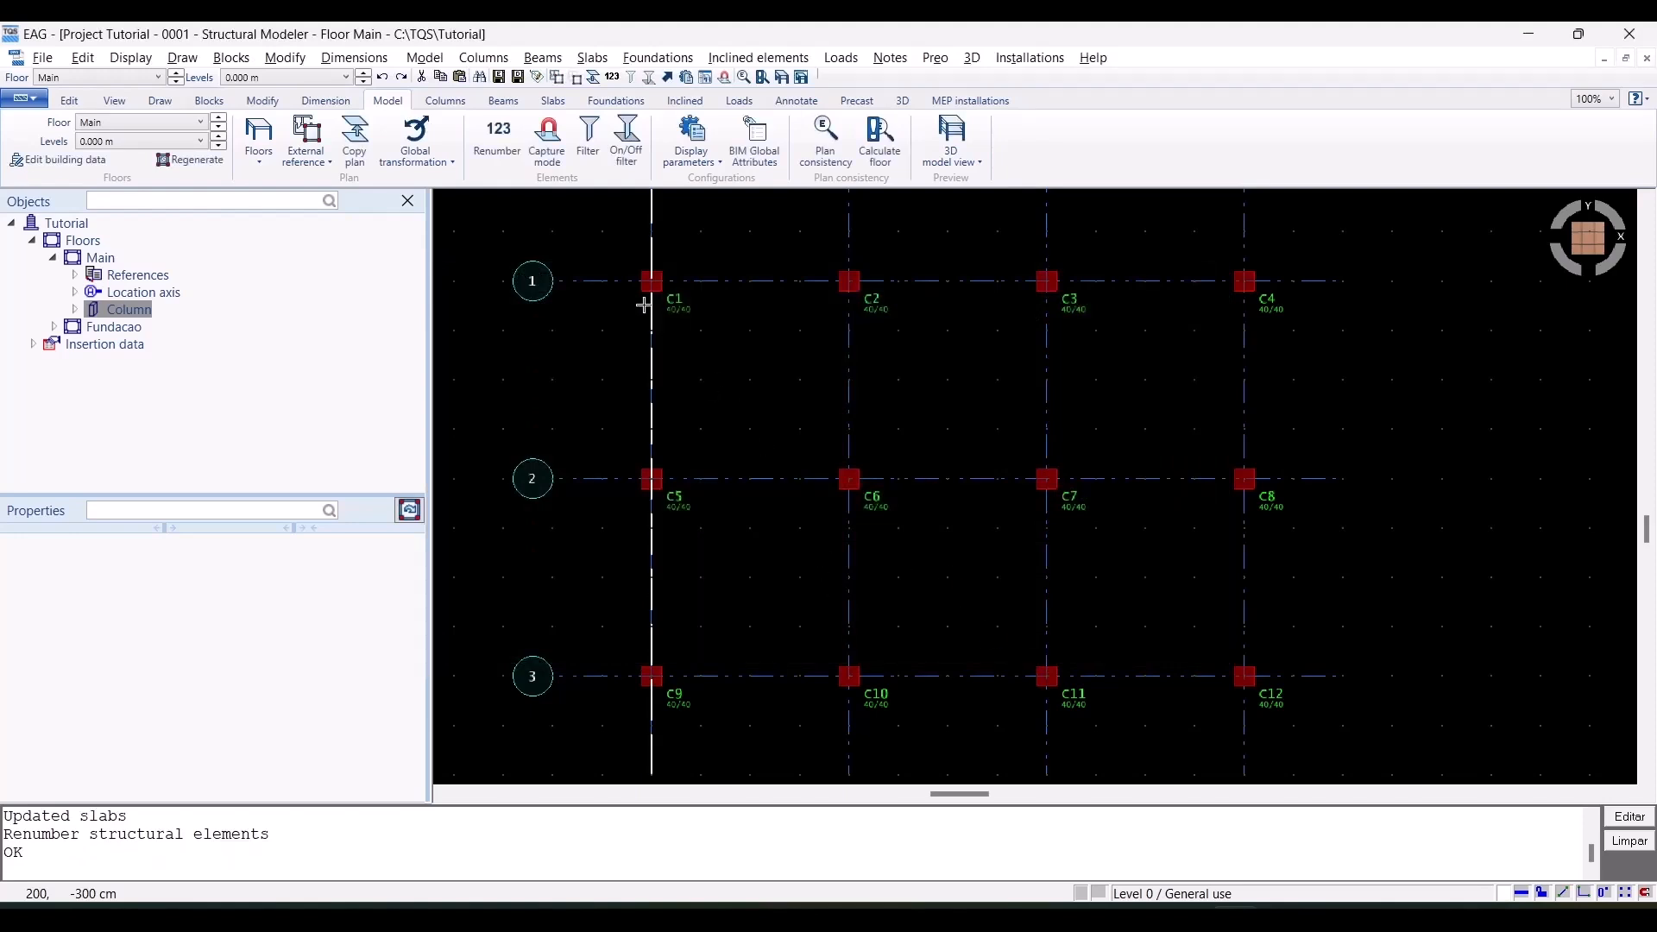
Set the section in the current beam data to a width of 30 cm and a depth of 50 cm
left_click(522, 108)
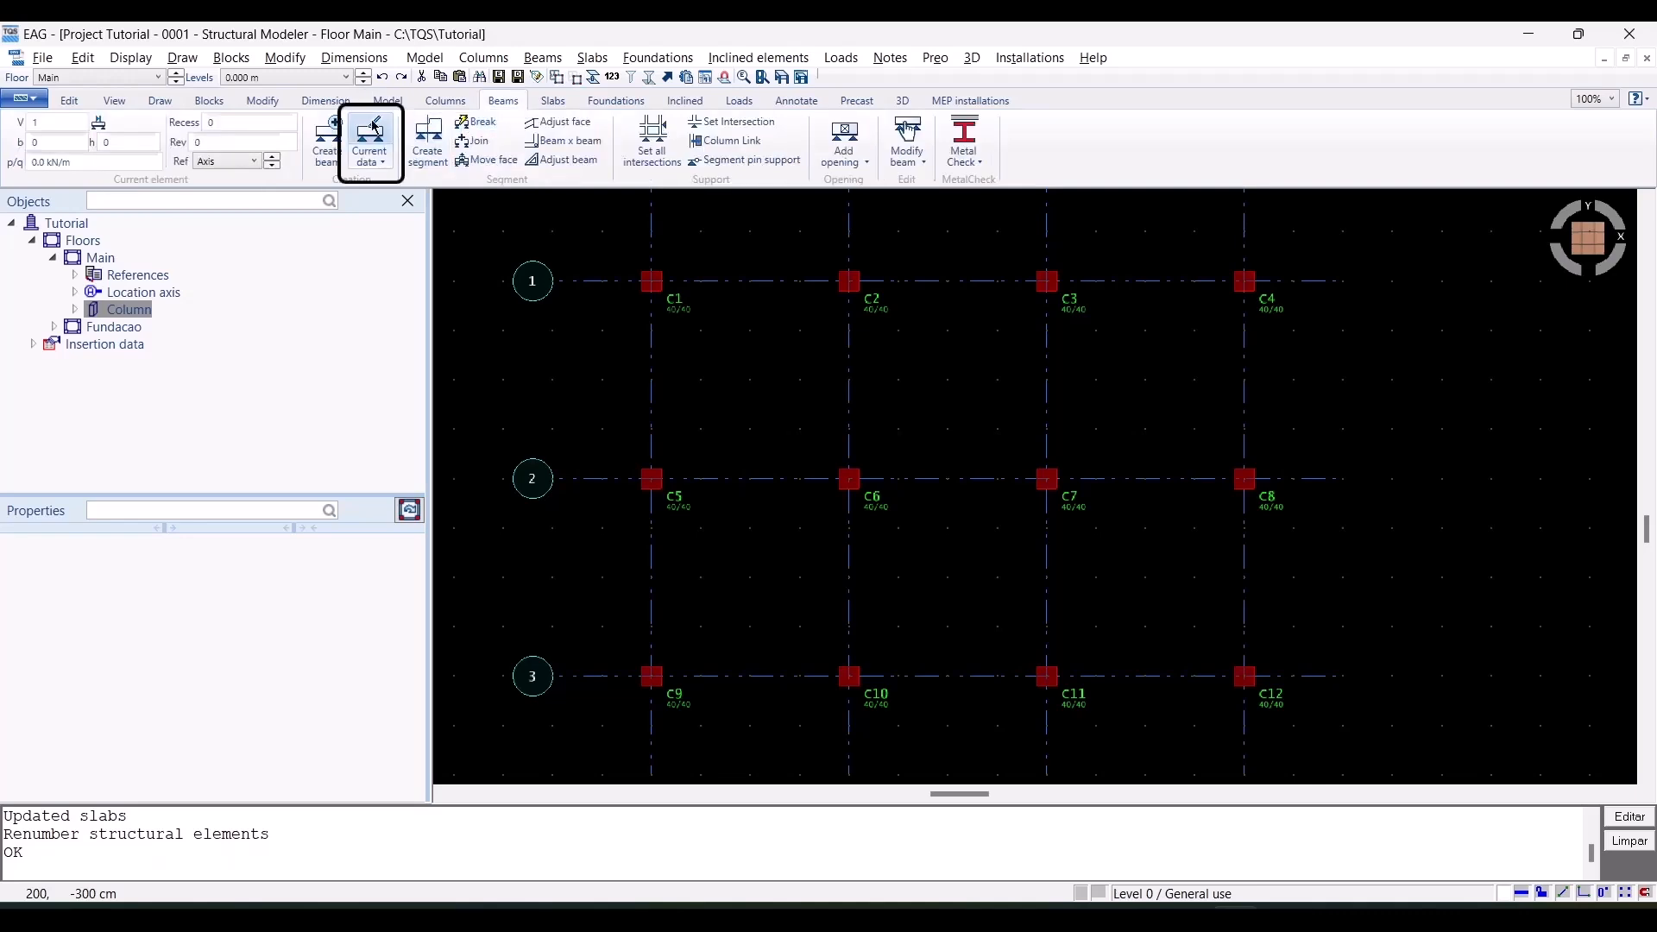
left_click(374, 130)
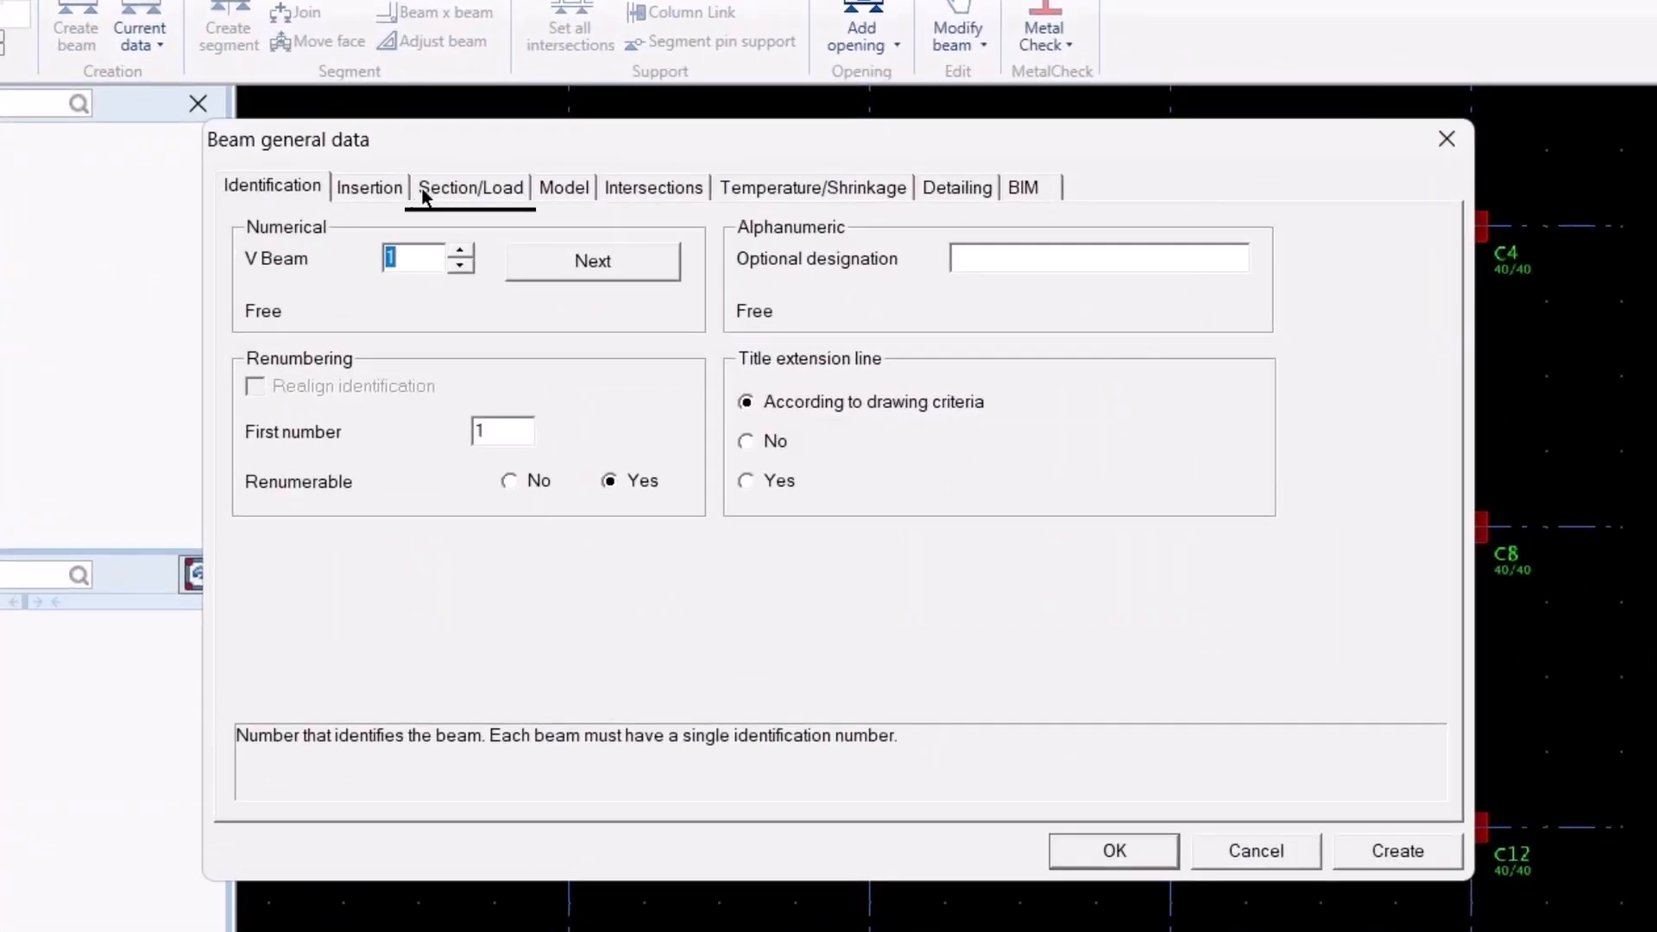
left_click(466, 187)
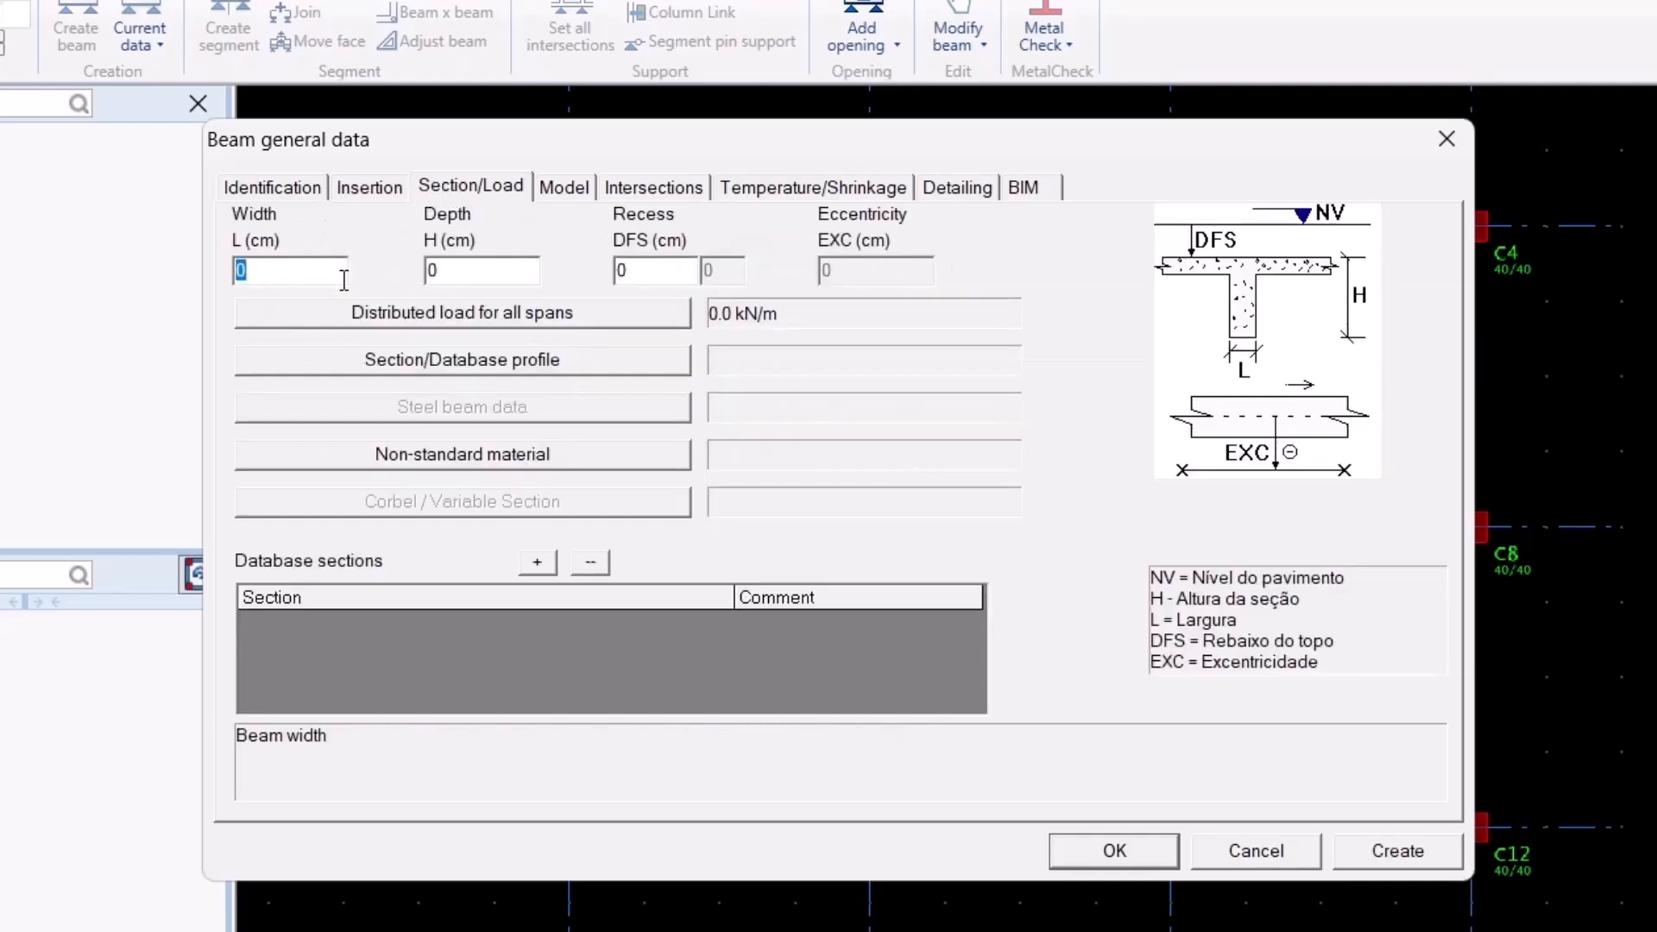
type("30")
key("Tab")
type("50")
Define a main or dead distributed load of 5 kN/m for all beam spans and accept the beam data
left_click(532, 316)
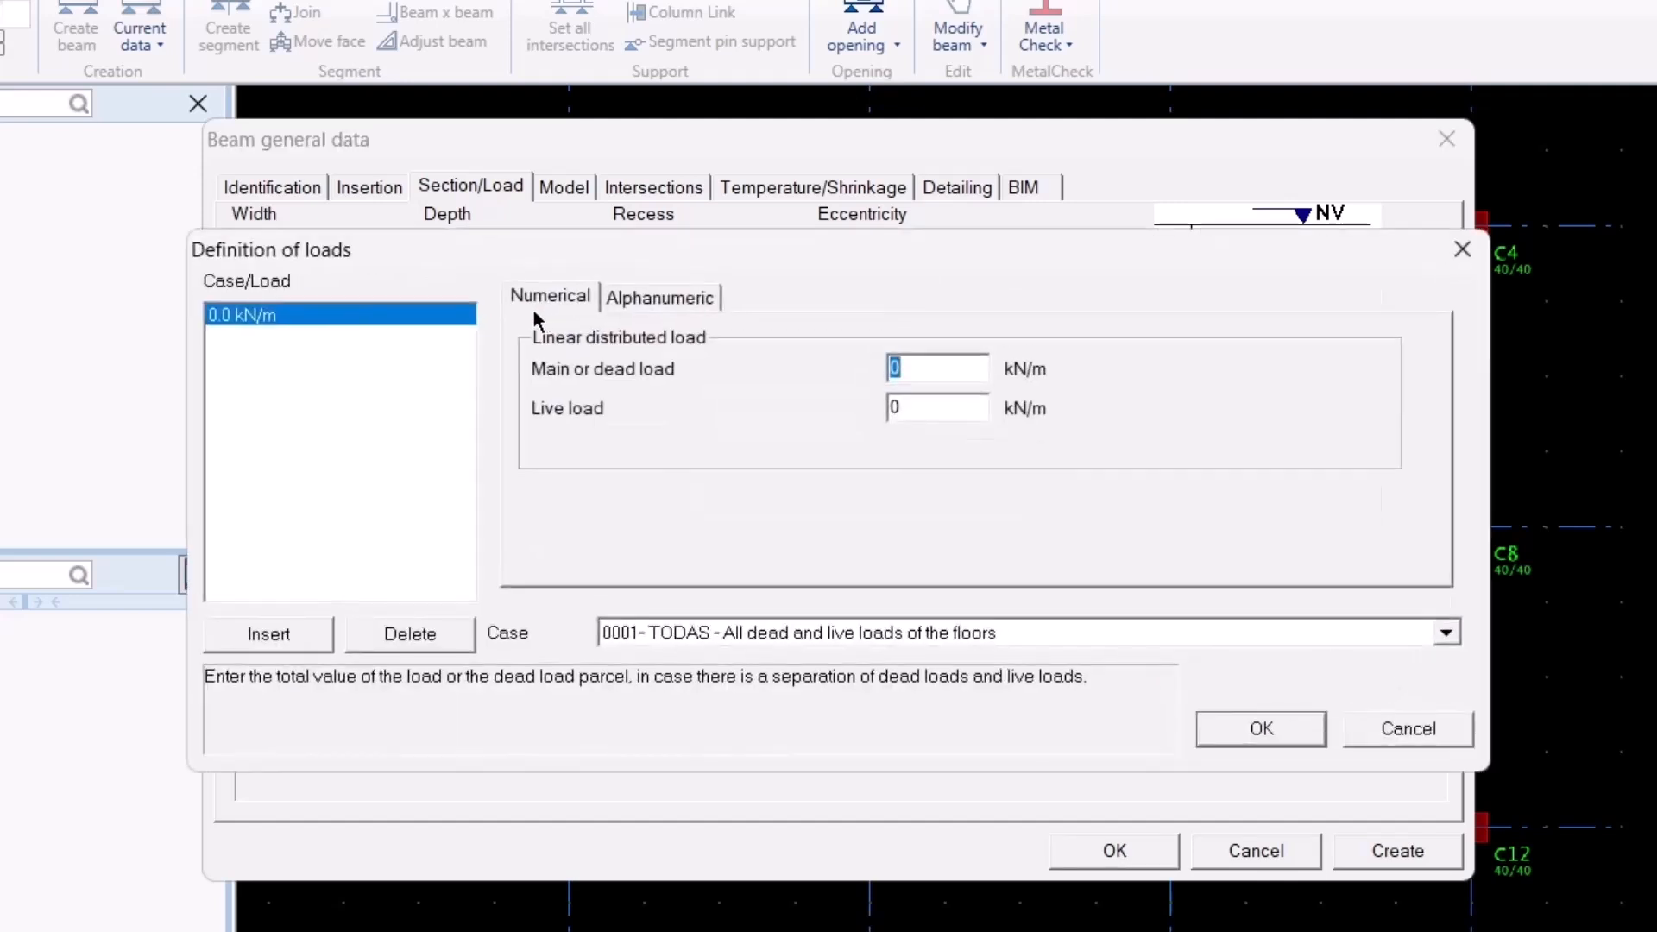
type("5")
left_click(1260, 729)
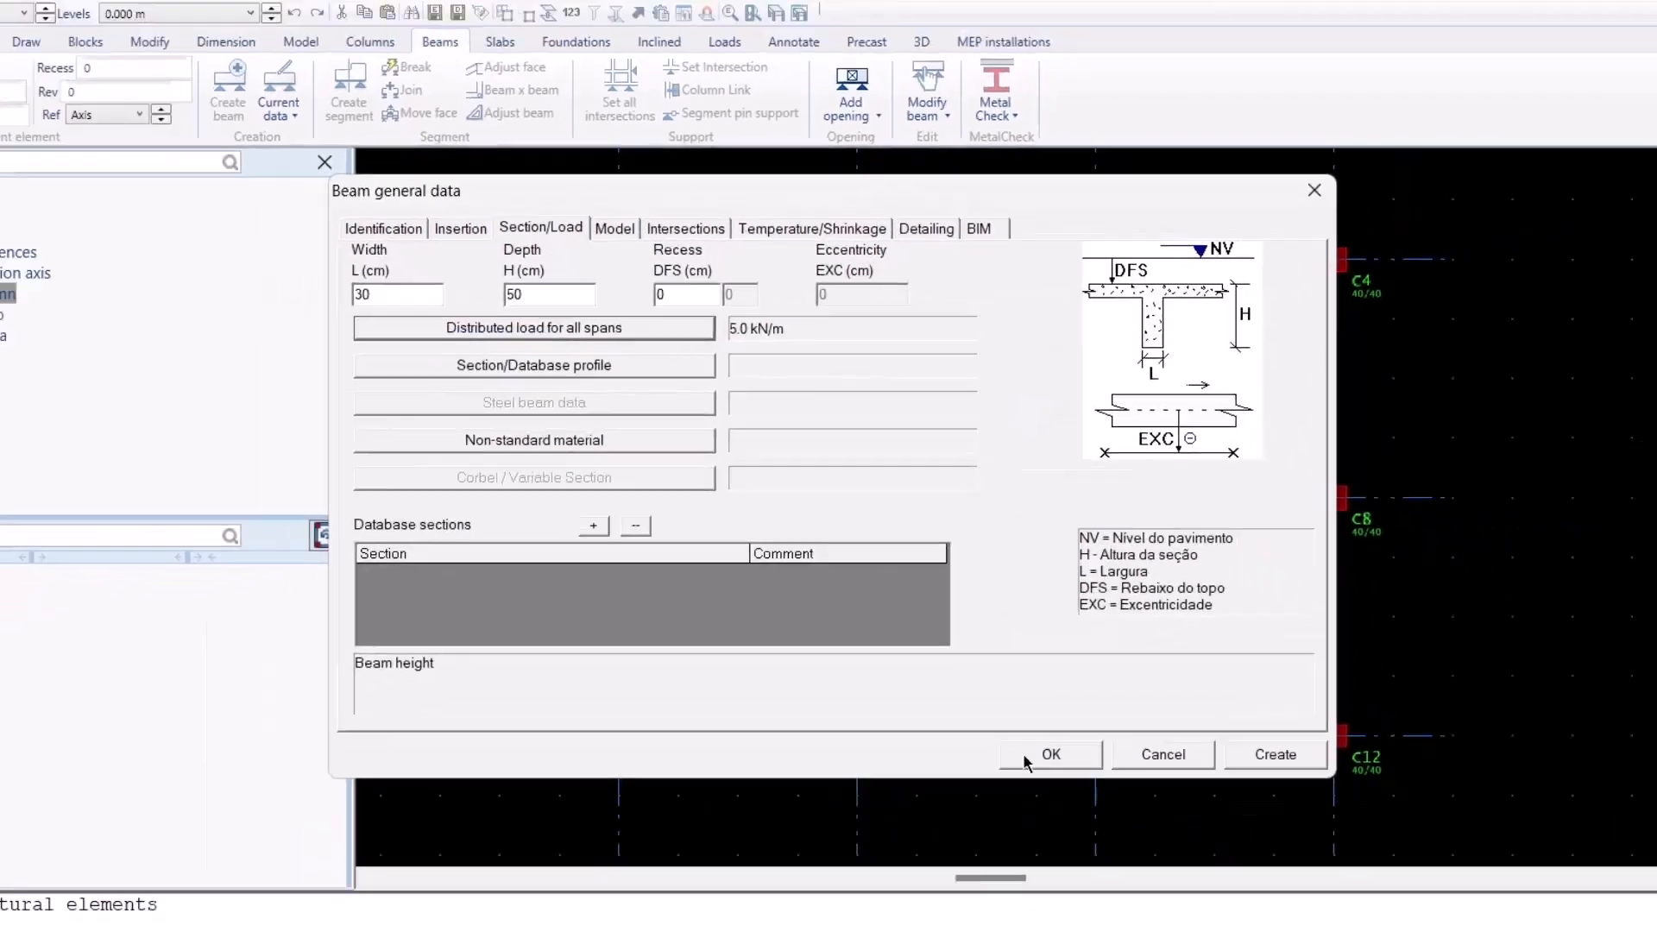
left_click(1031, 756)
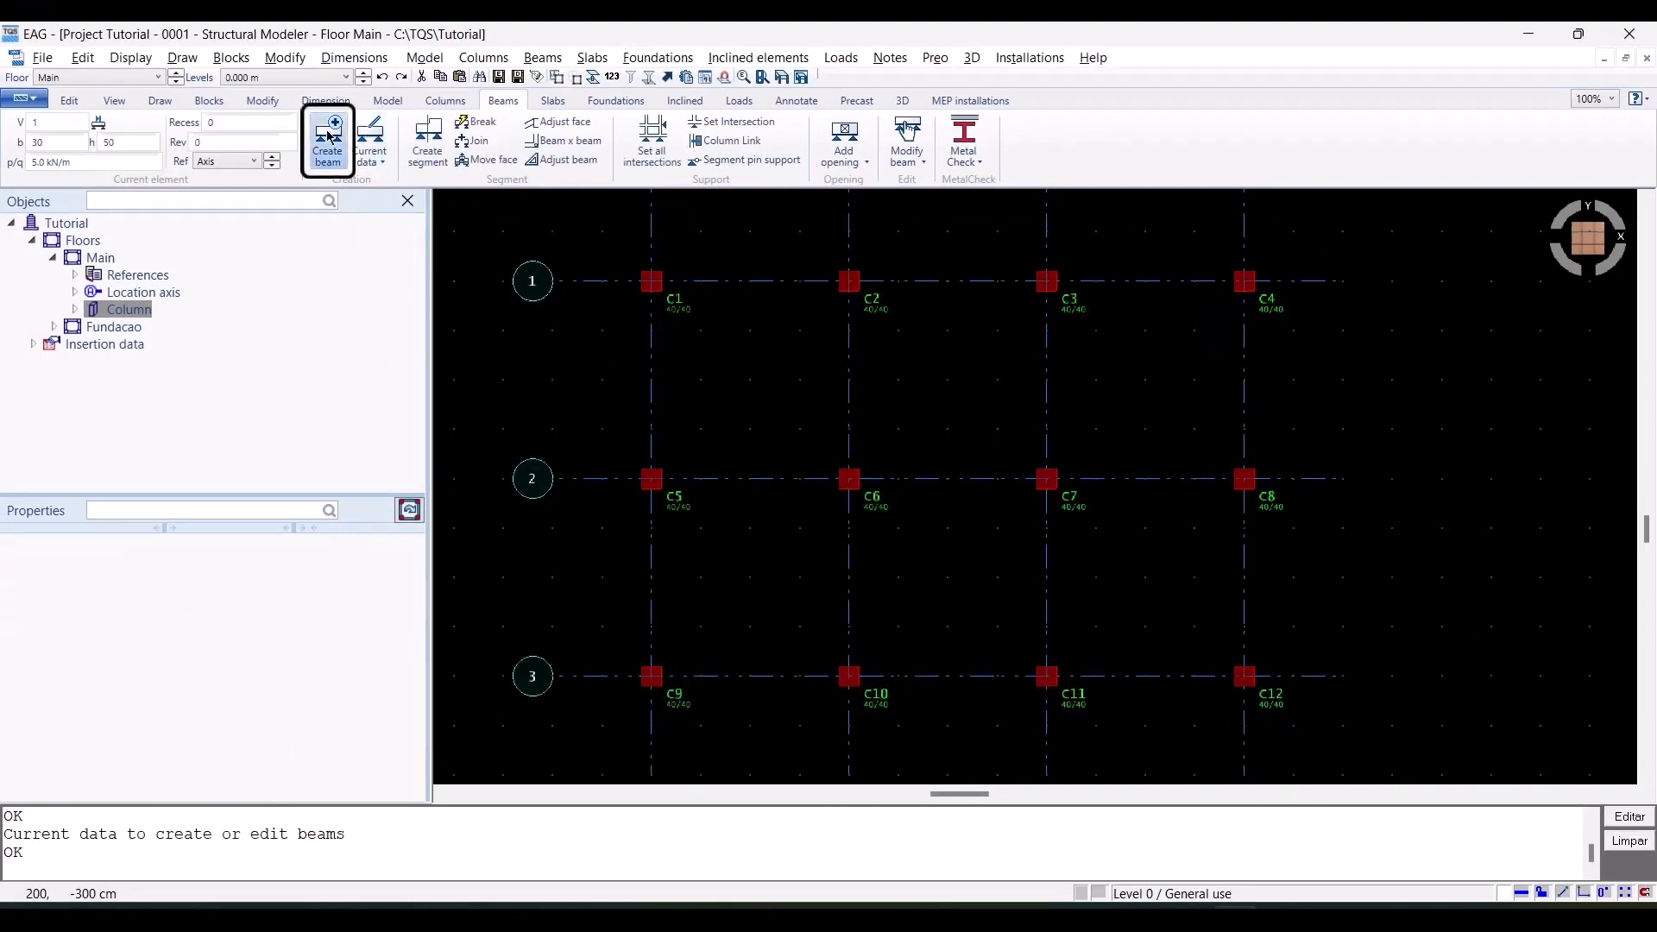
Create three horizontal beams along axes 1, 2 and 3, each running from the axis A column to the axis D column
left_click(329, 136)
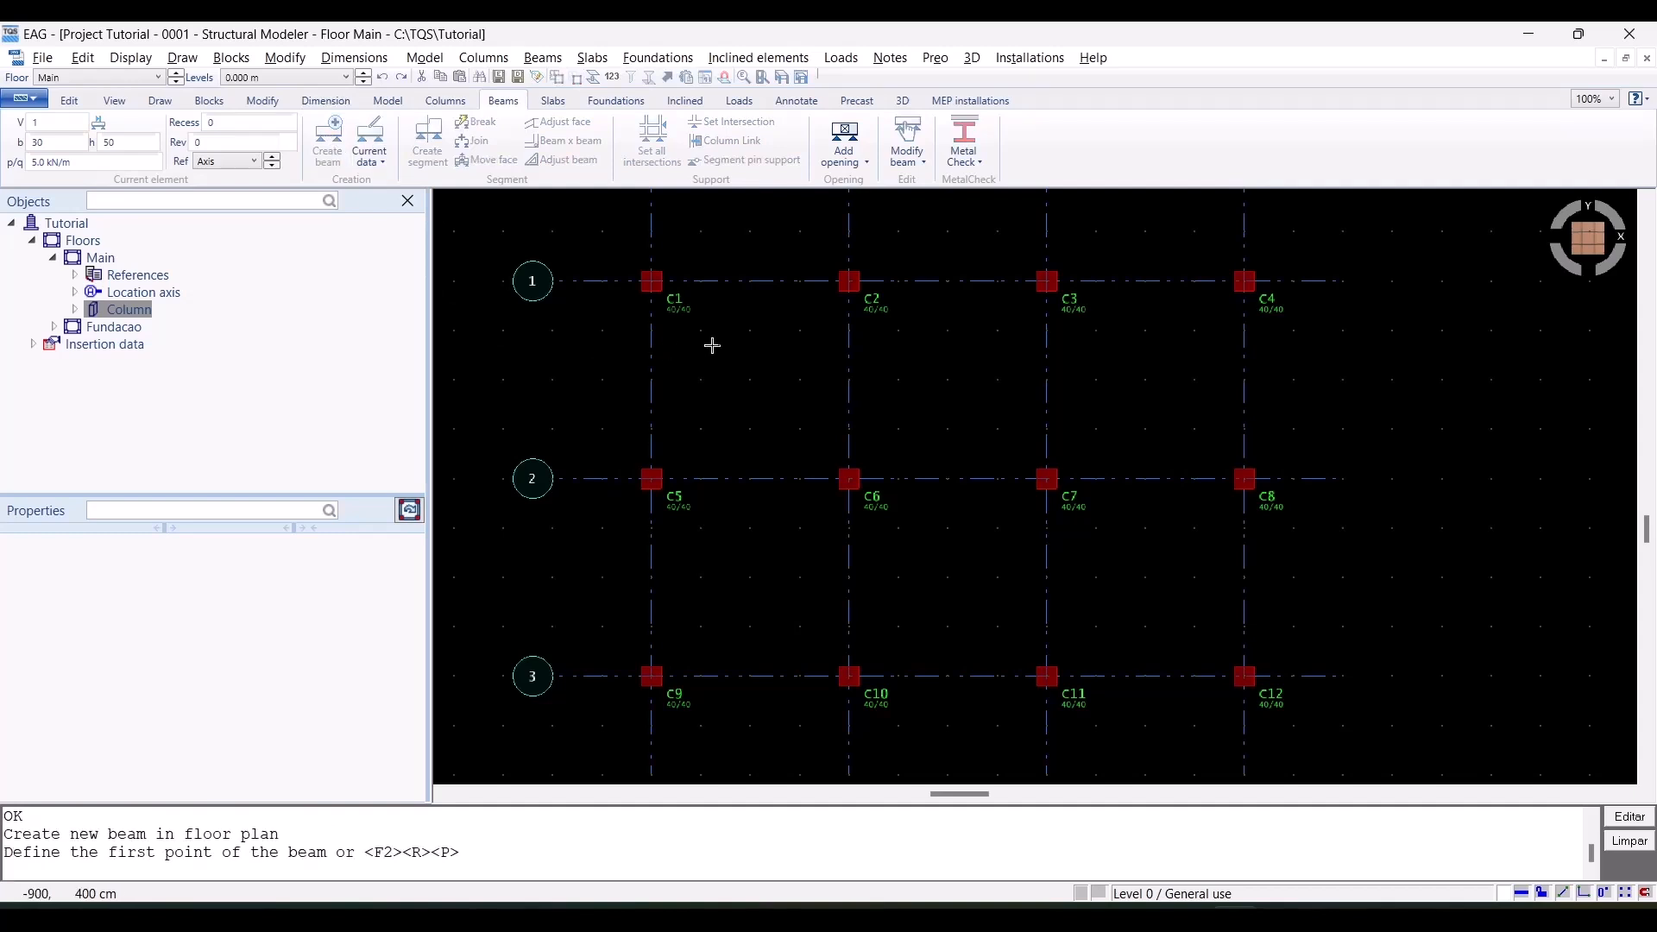
left_click(661, 276)
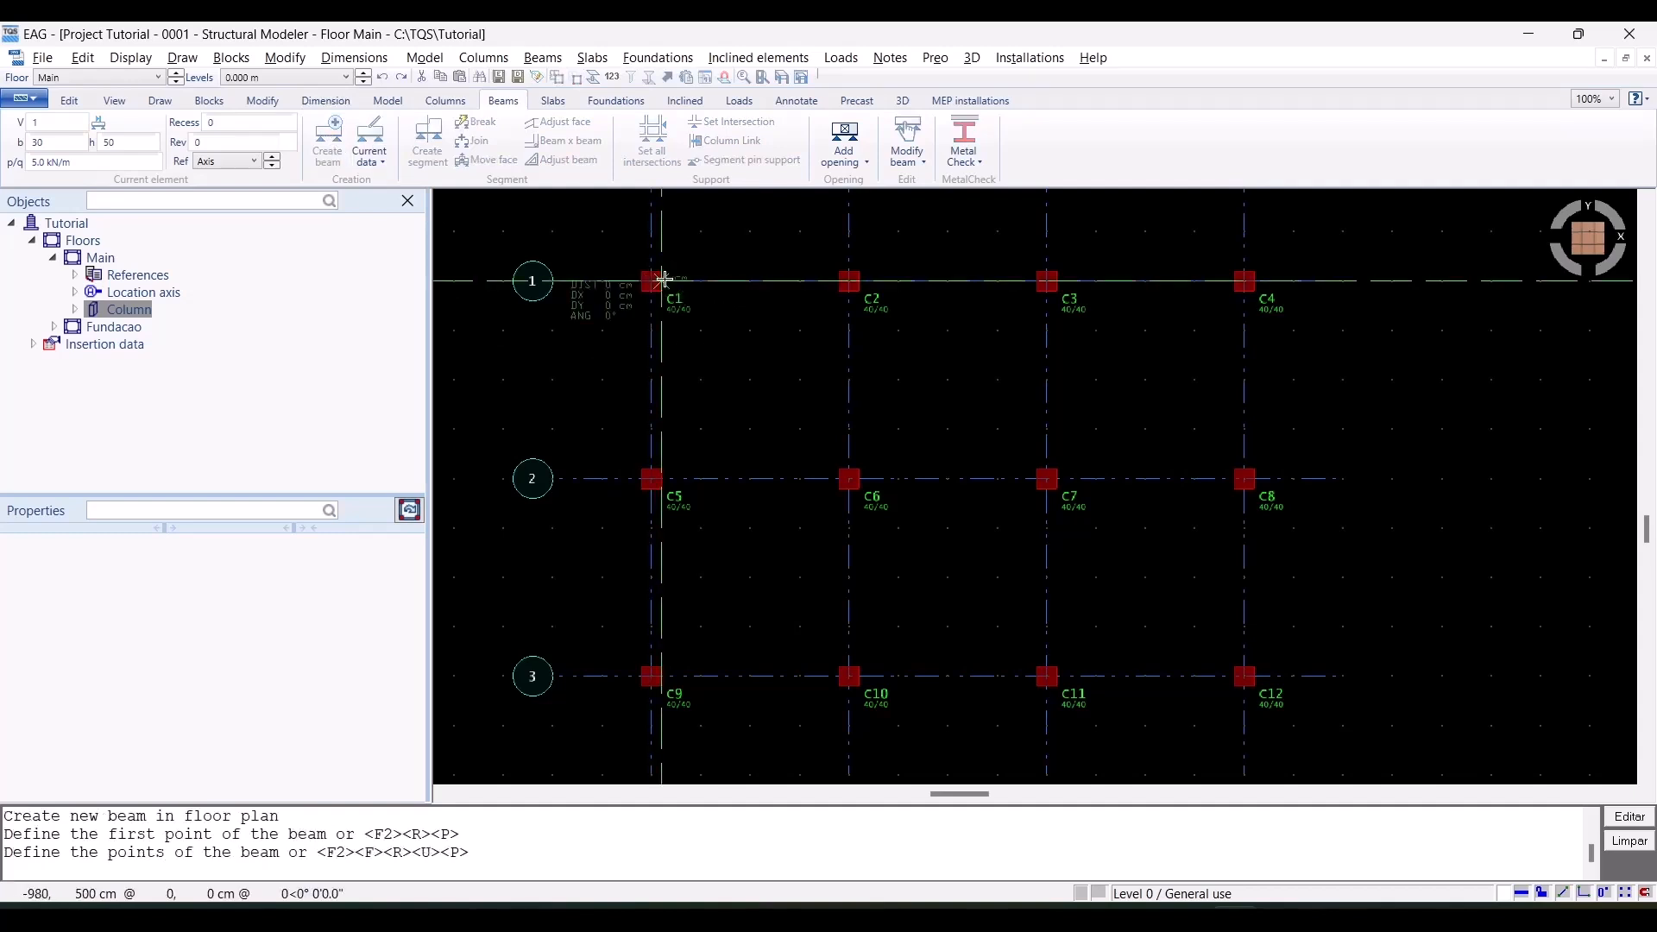
left_click(1231, 284)
key("Return")
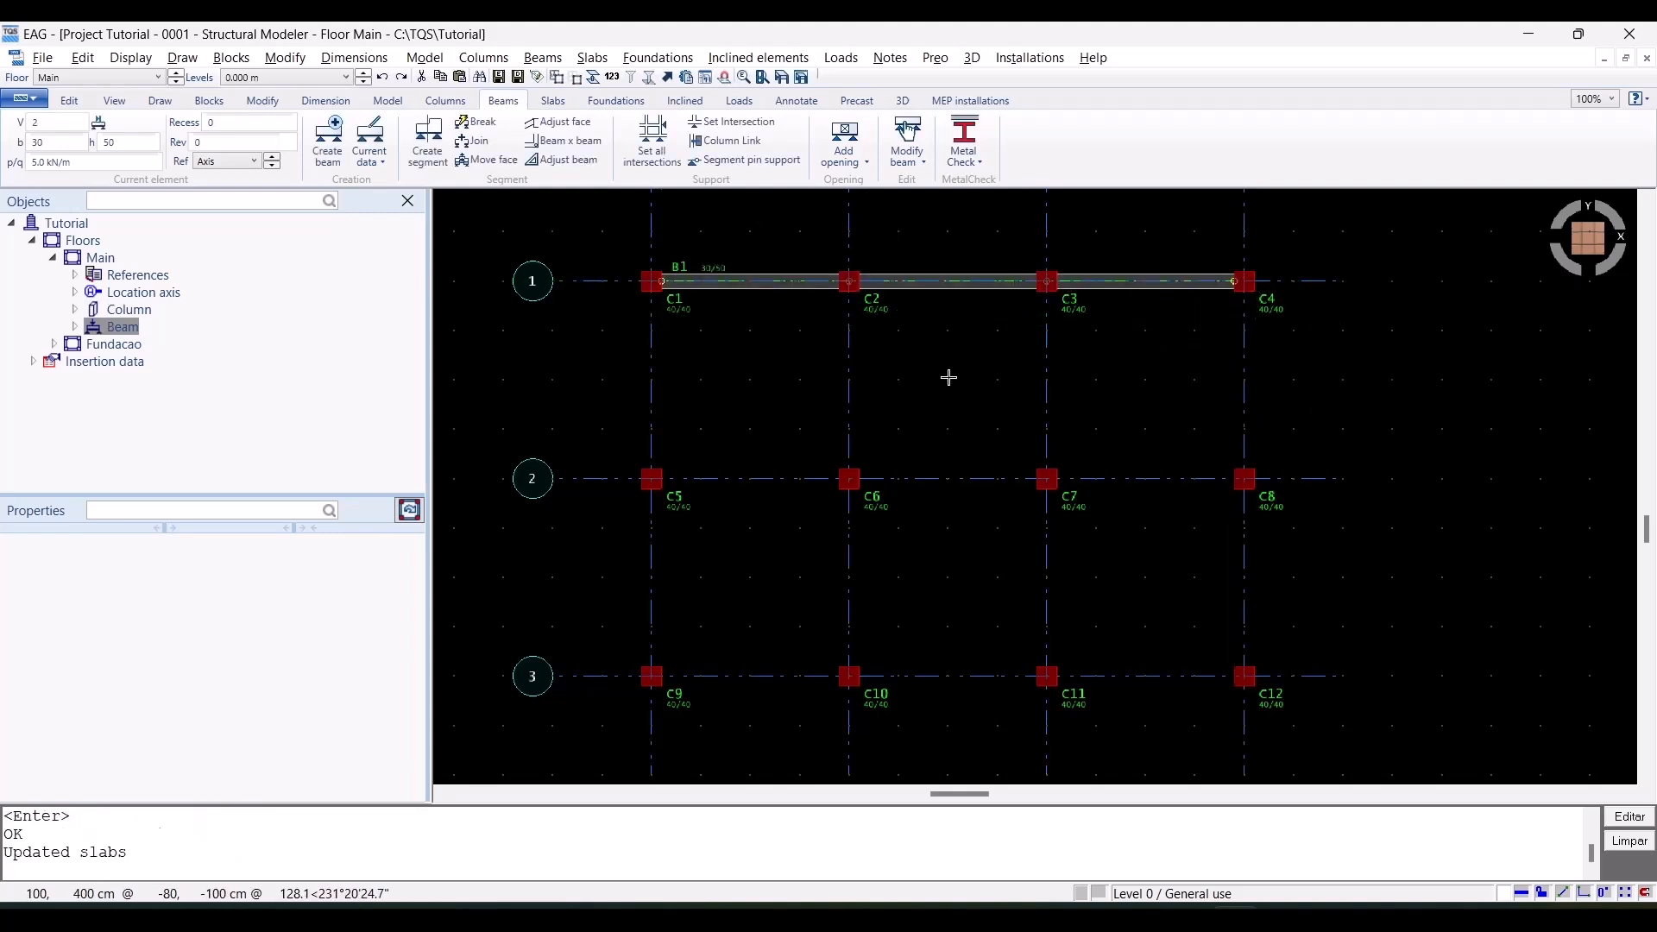
key("Return")
left_click(668, 480)
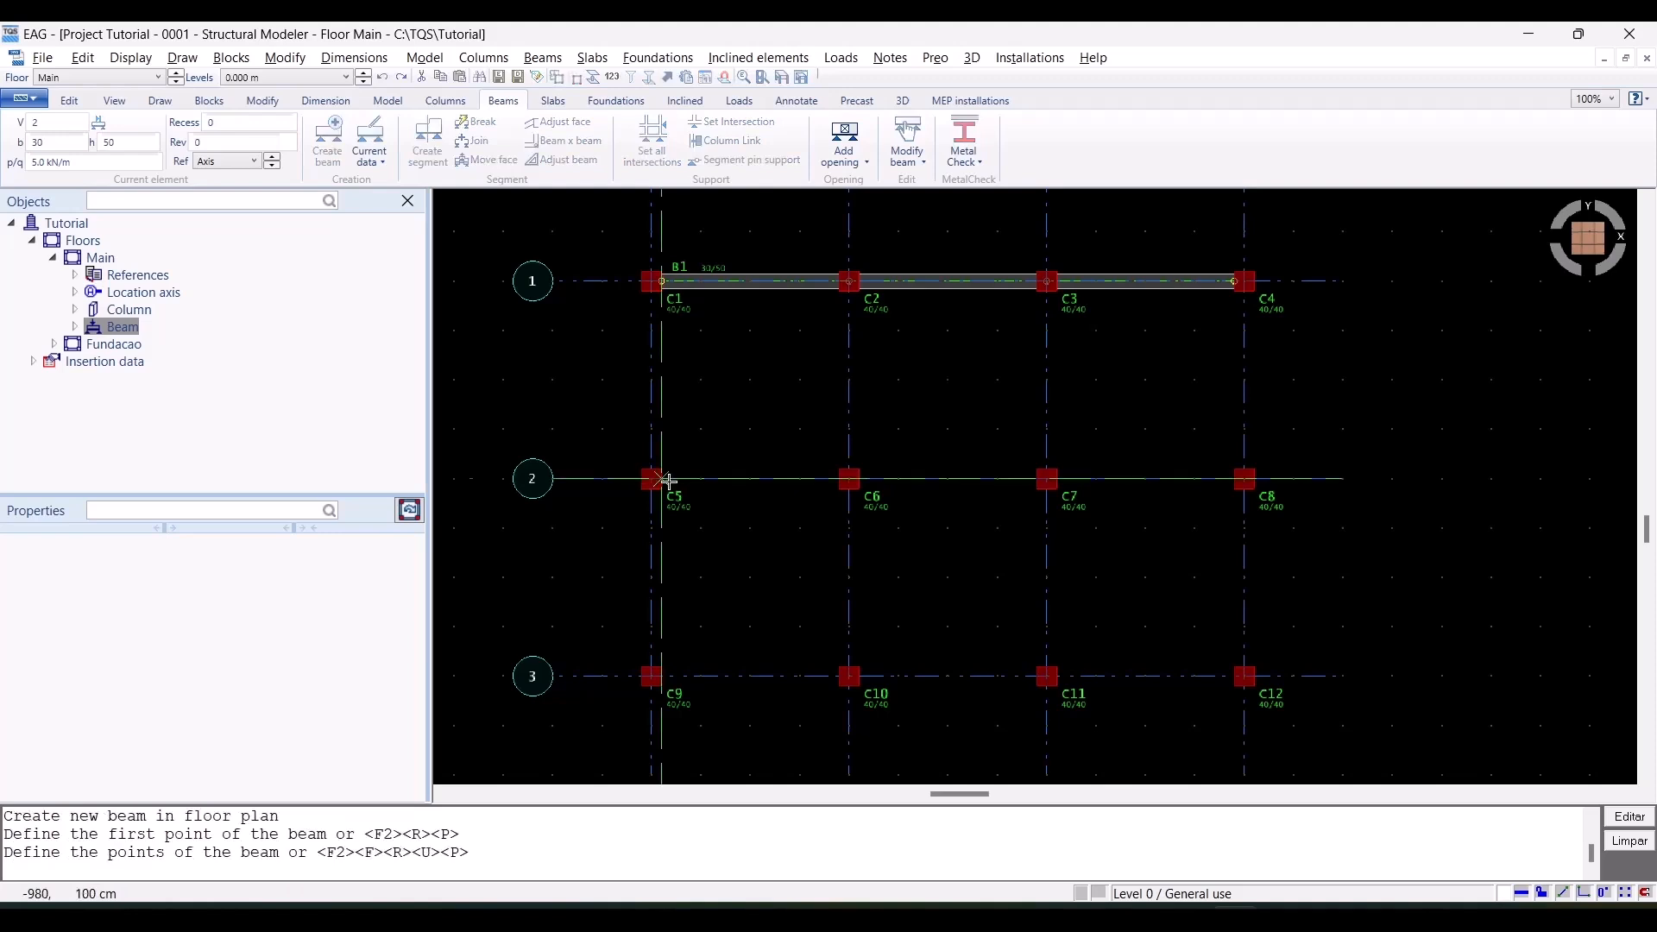
left_click(1230, 479)
key("Return")
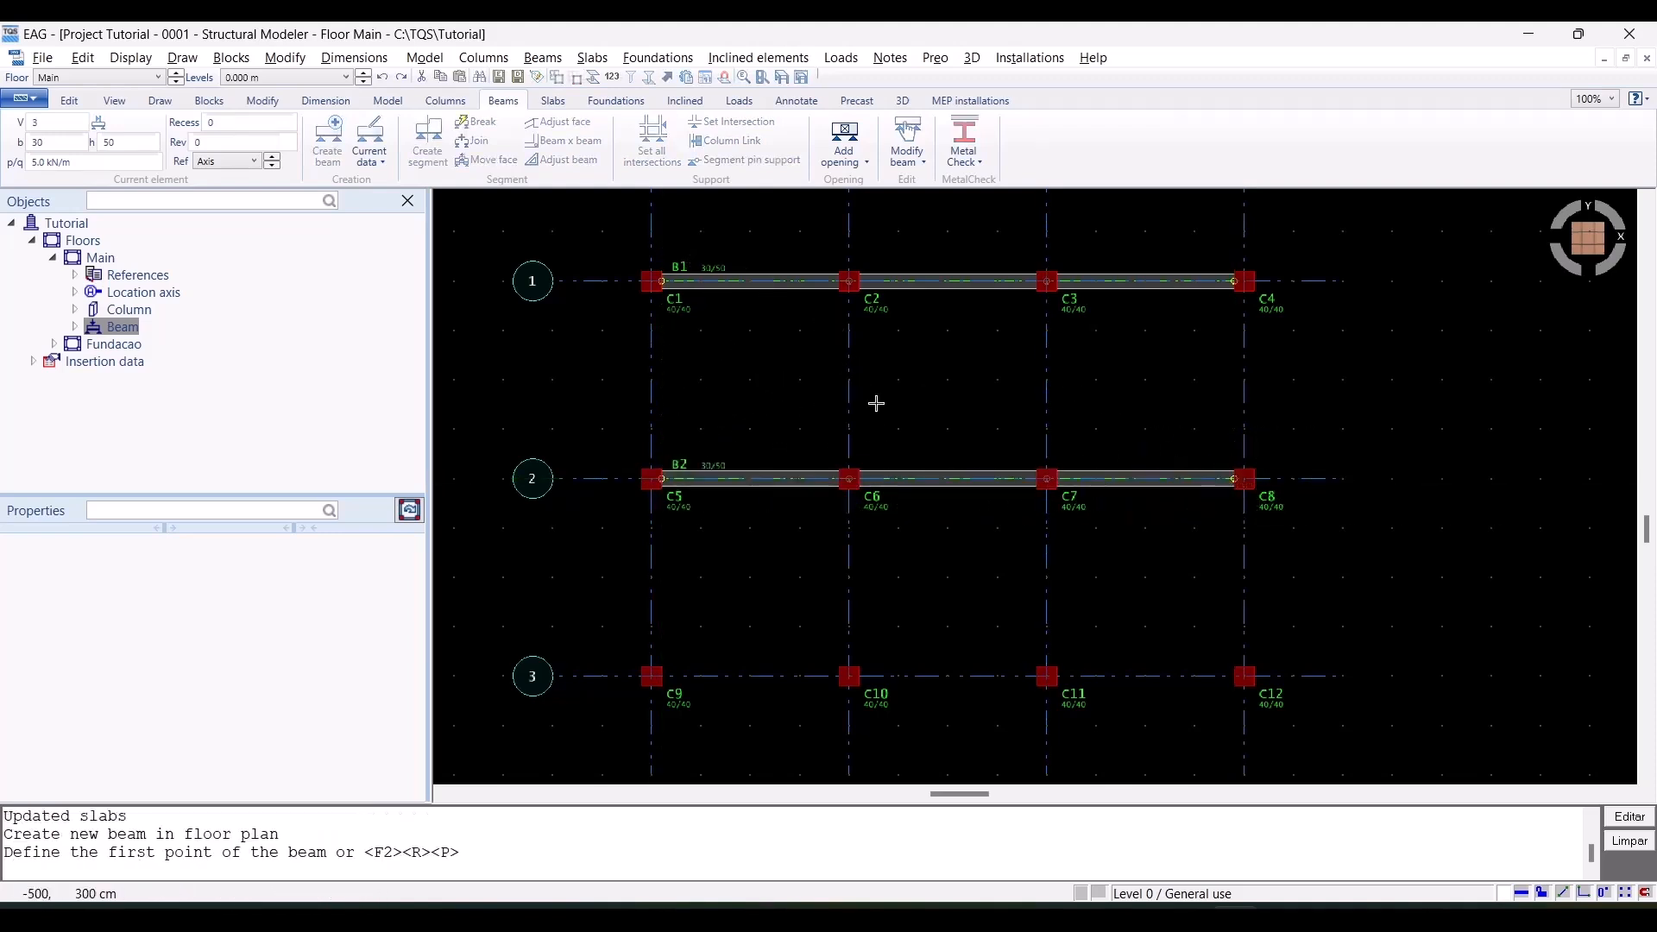
left_click(669, 676)
left_click(1225, 678)
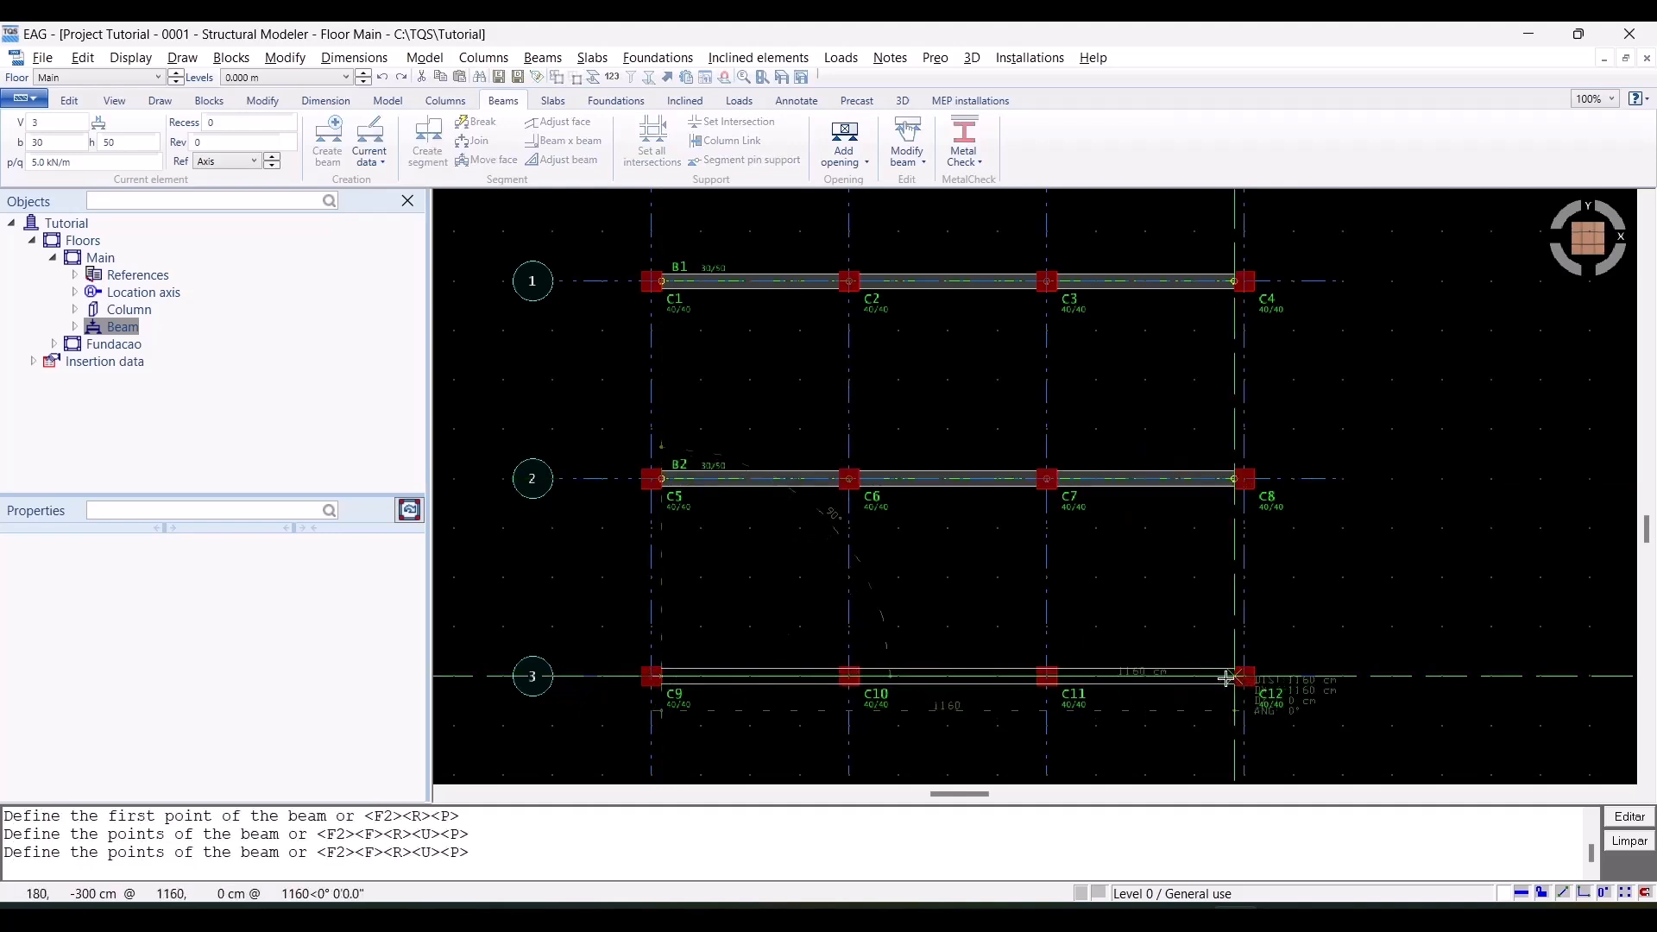
key("Return")
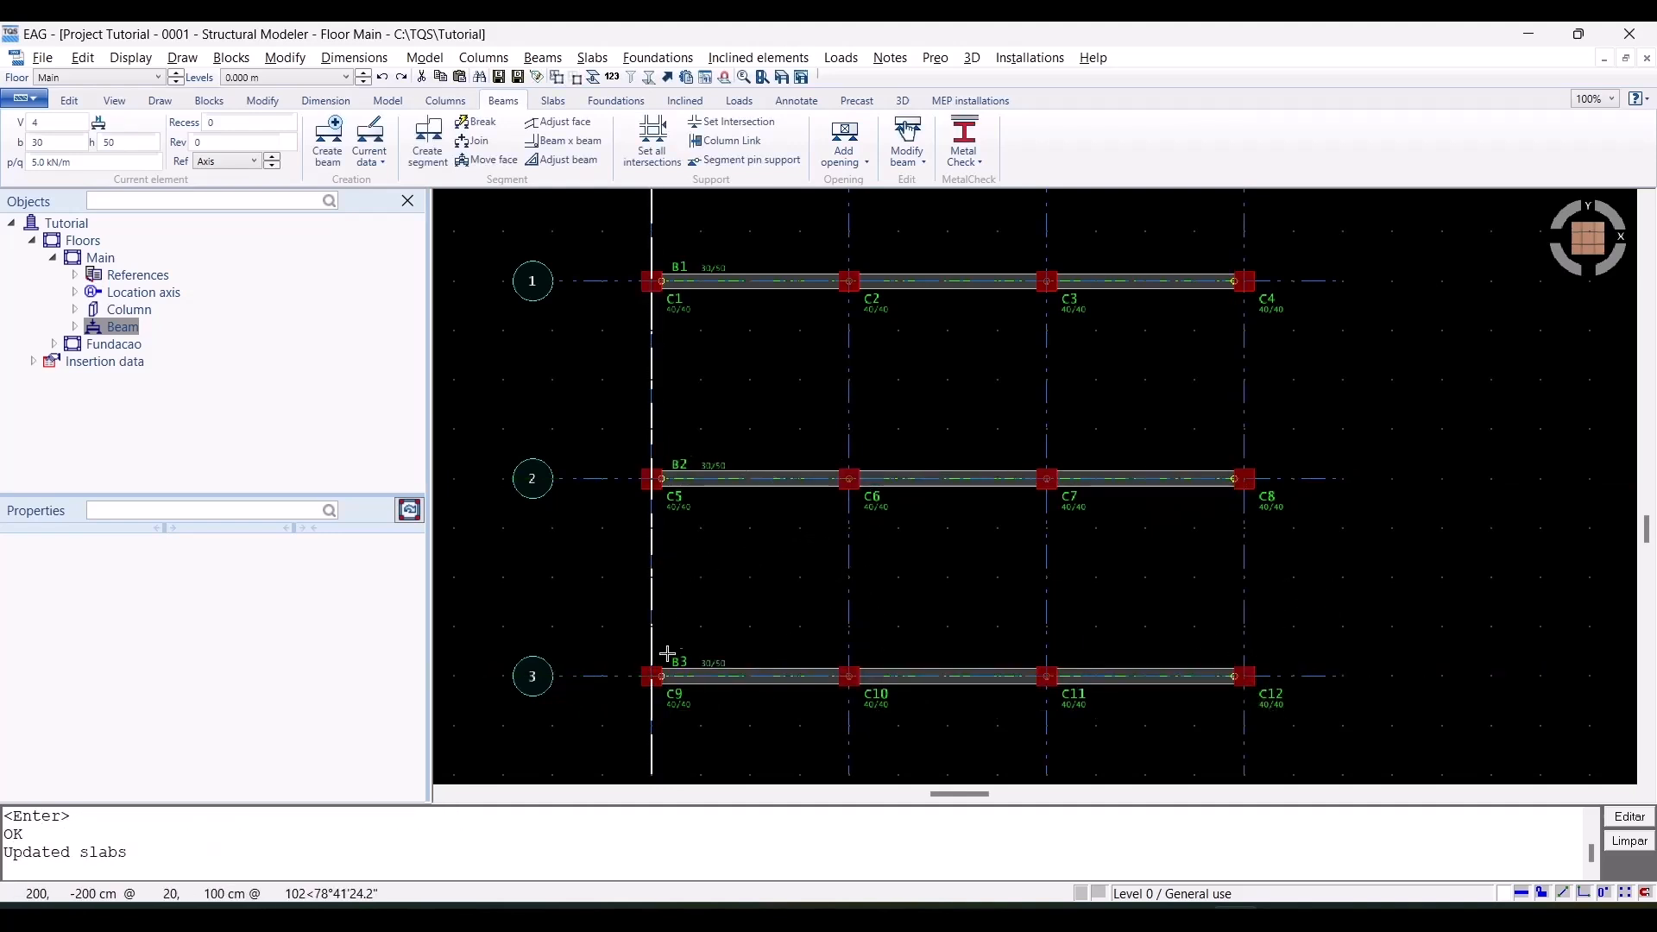
Create two vertical beams along axes A and B, each running from the axis 3 column up to the axis 1 column
key("Return")
left_click(652, 676)
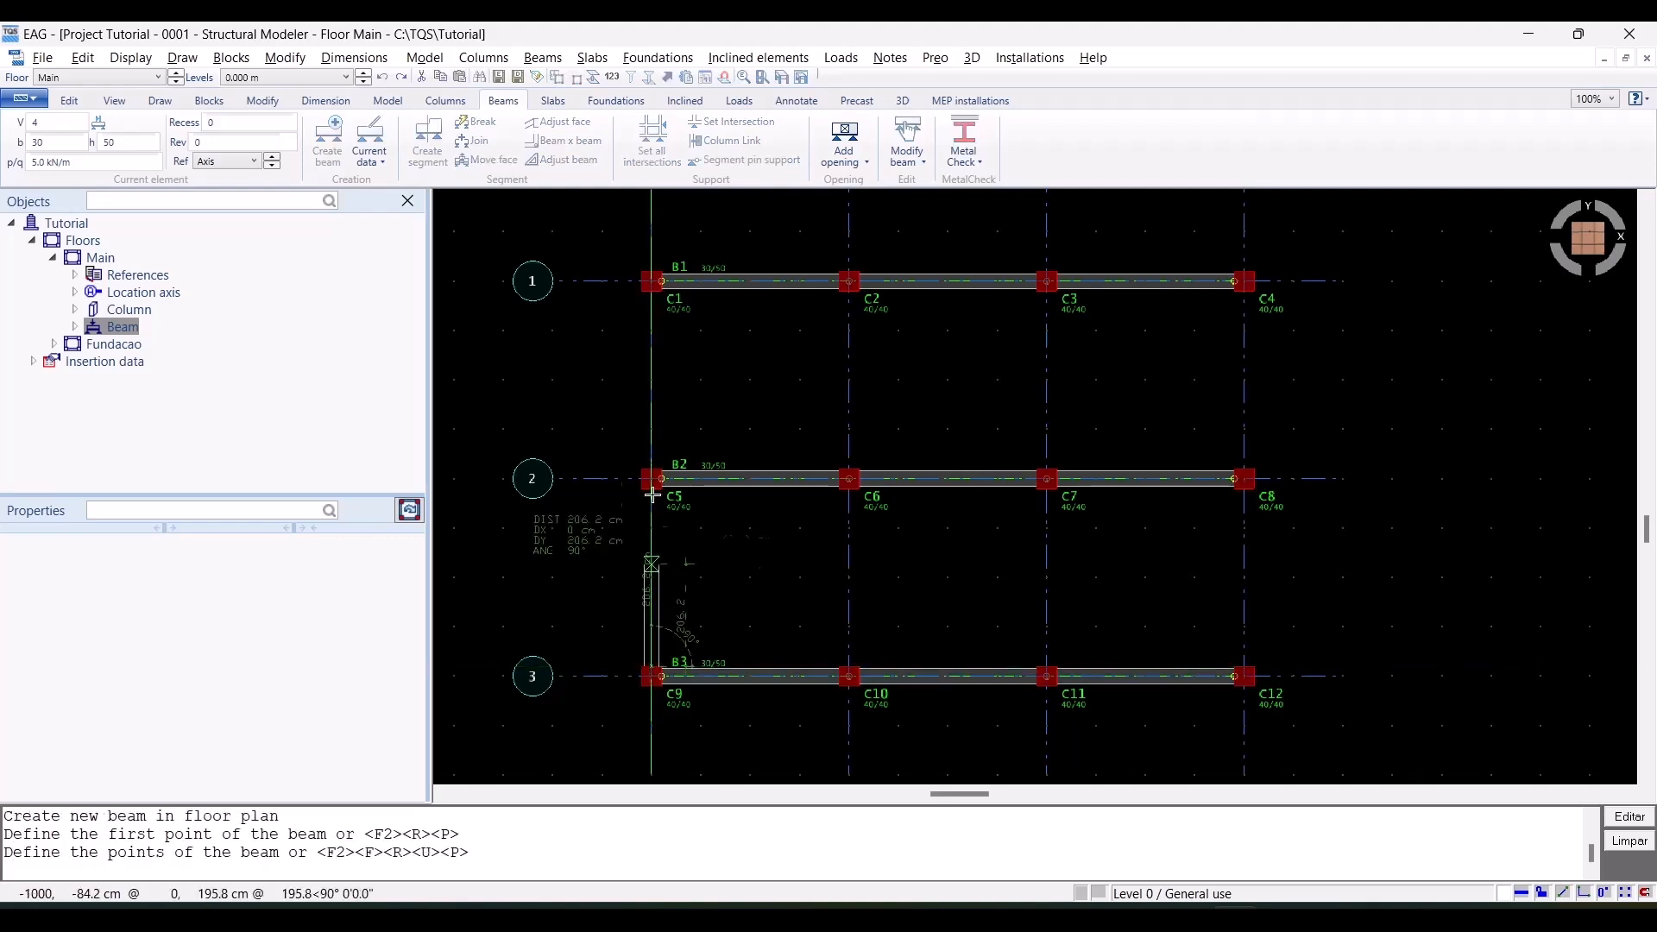
left_click(651, 282)
key("Return")
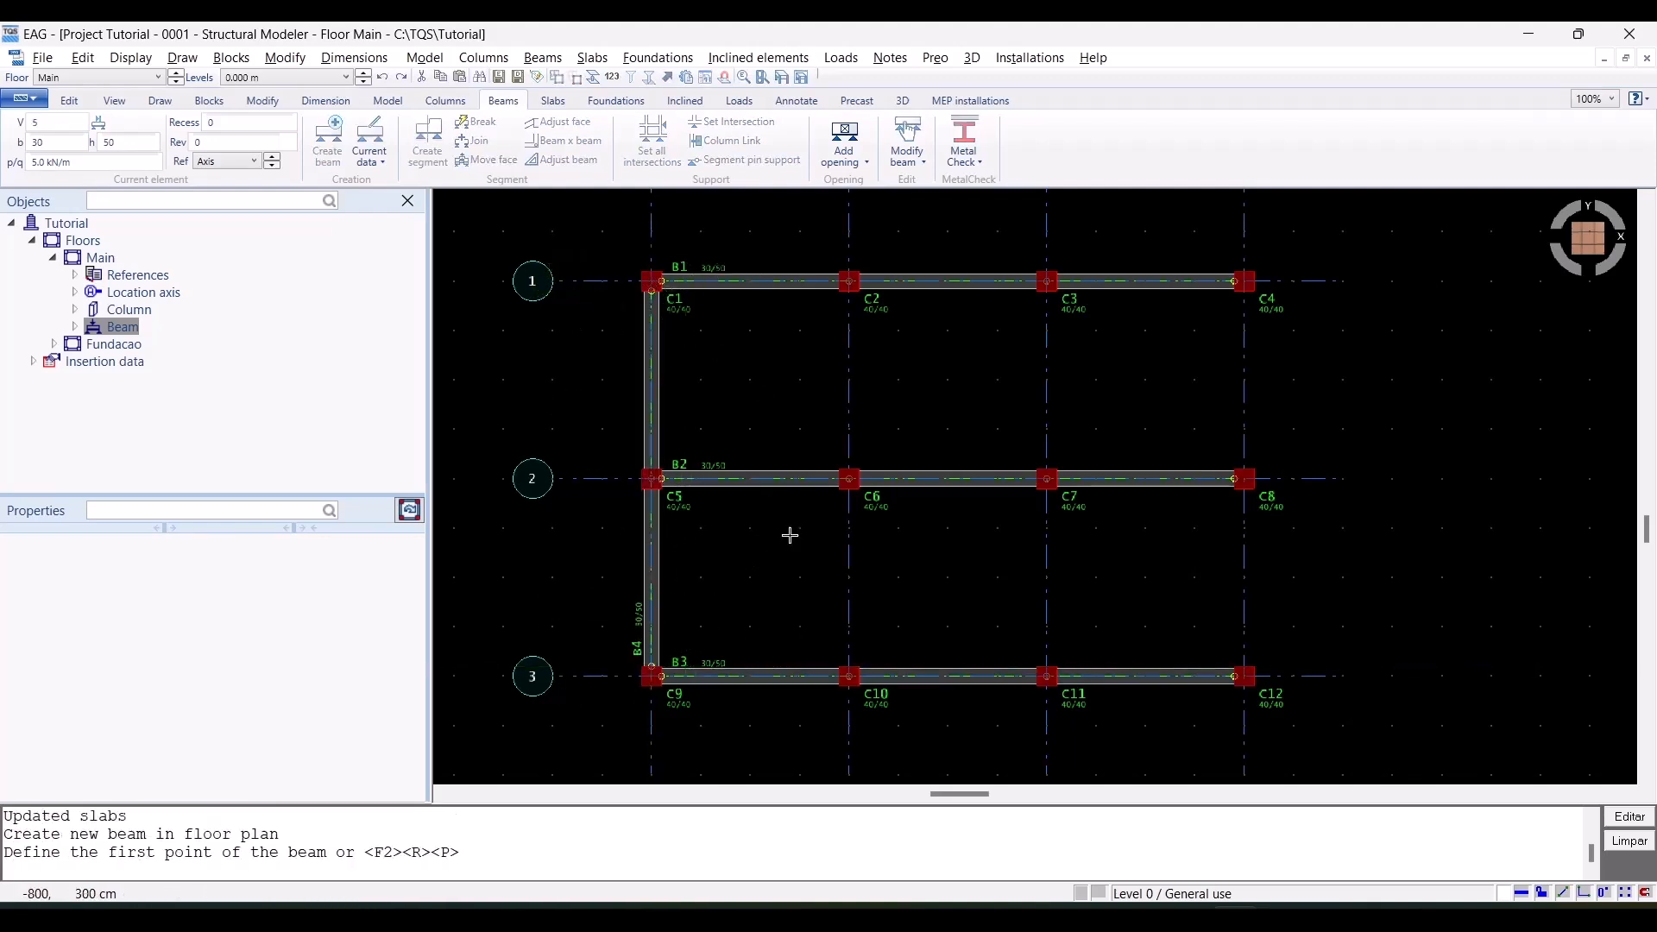
left_click(849, 675)
left_click(848, 281)
key("Return")
Create two vertical beams along axes C and D, each running from the axis 3 column up to the axis 1 column
left_click(1047, 677)
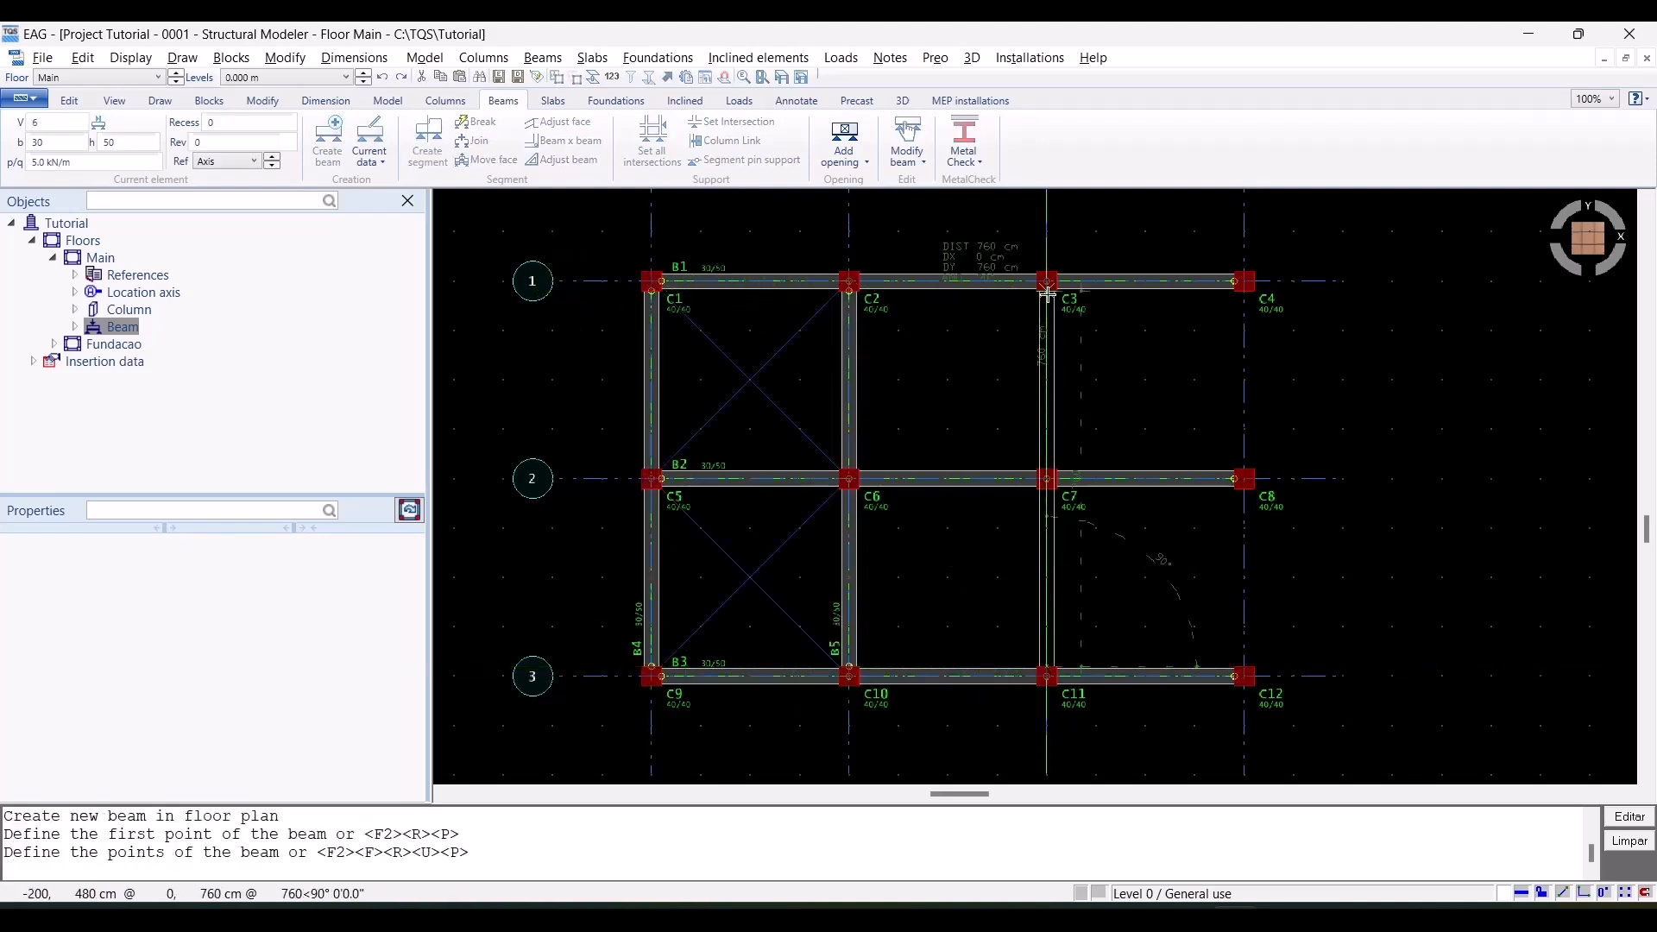
left_click(1047, 283)
key("Return")
left_click(1244, 677)
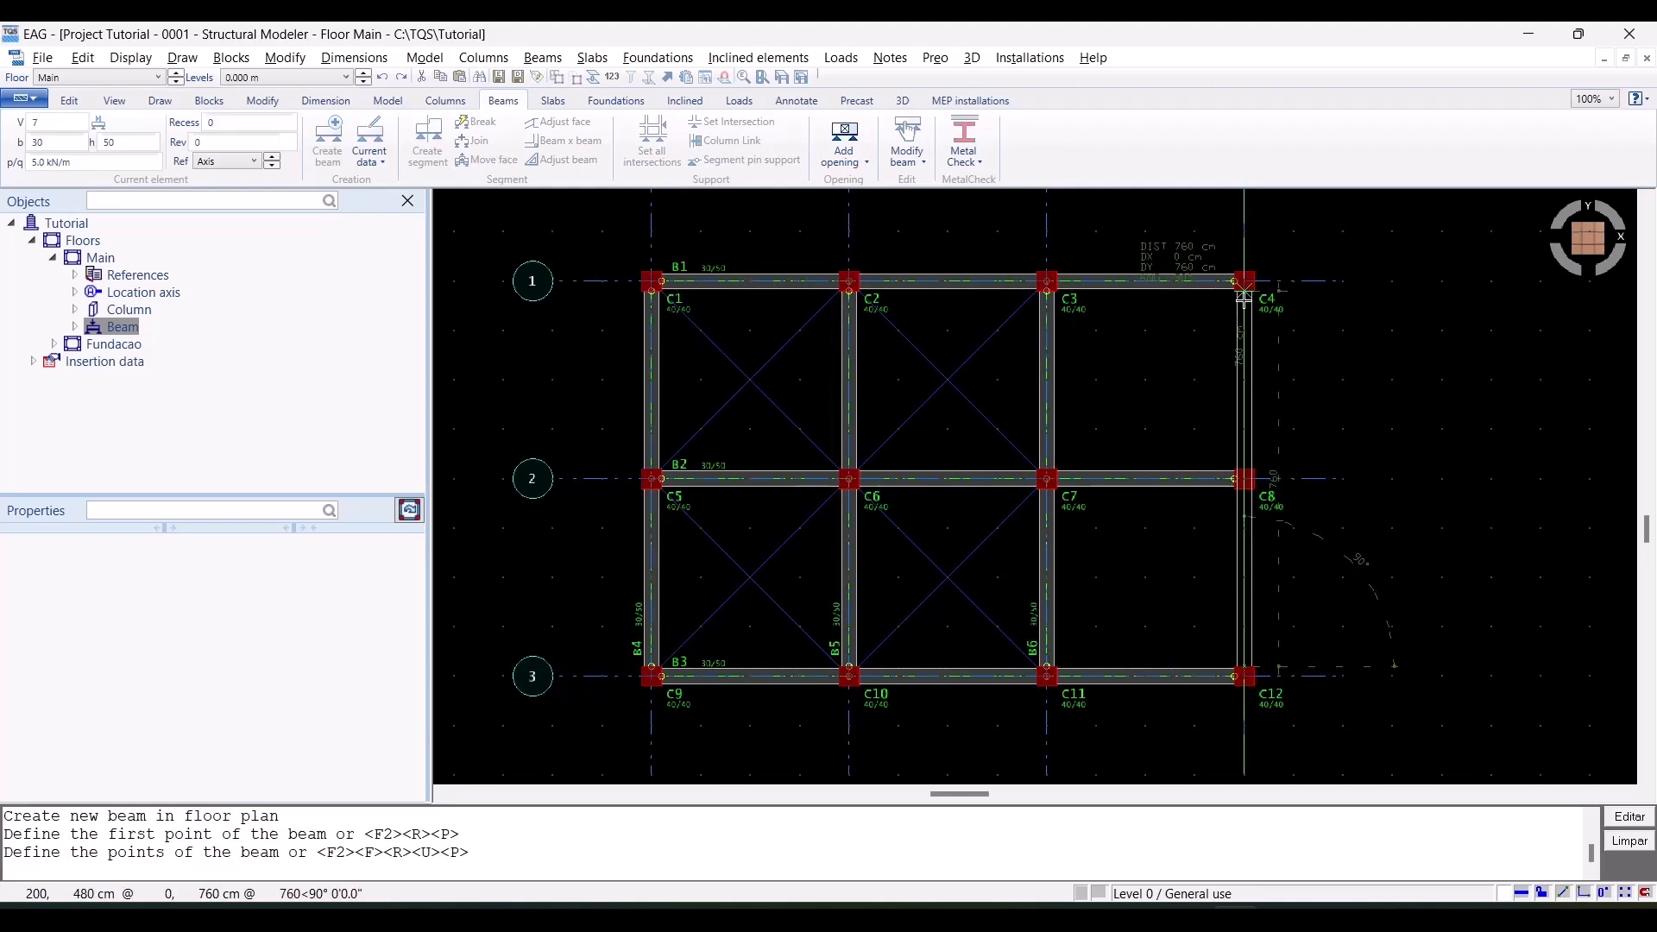
left_click(1244, 297)
key("Return")
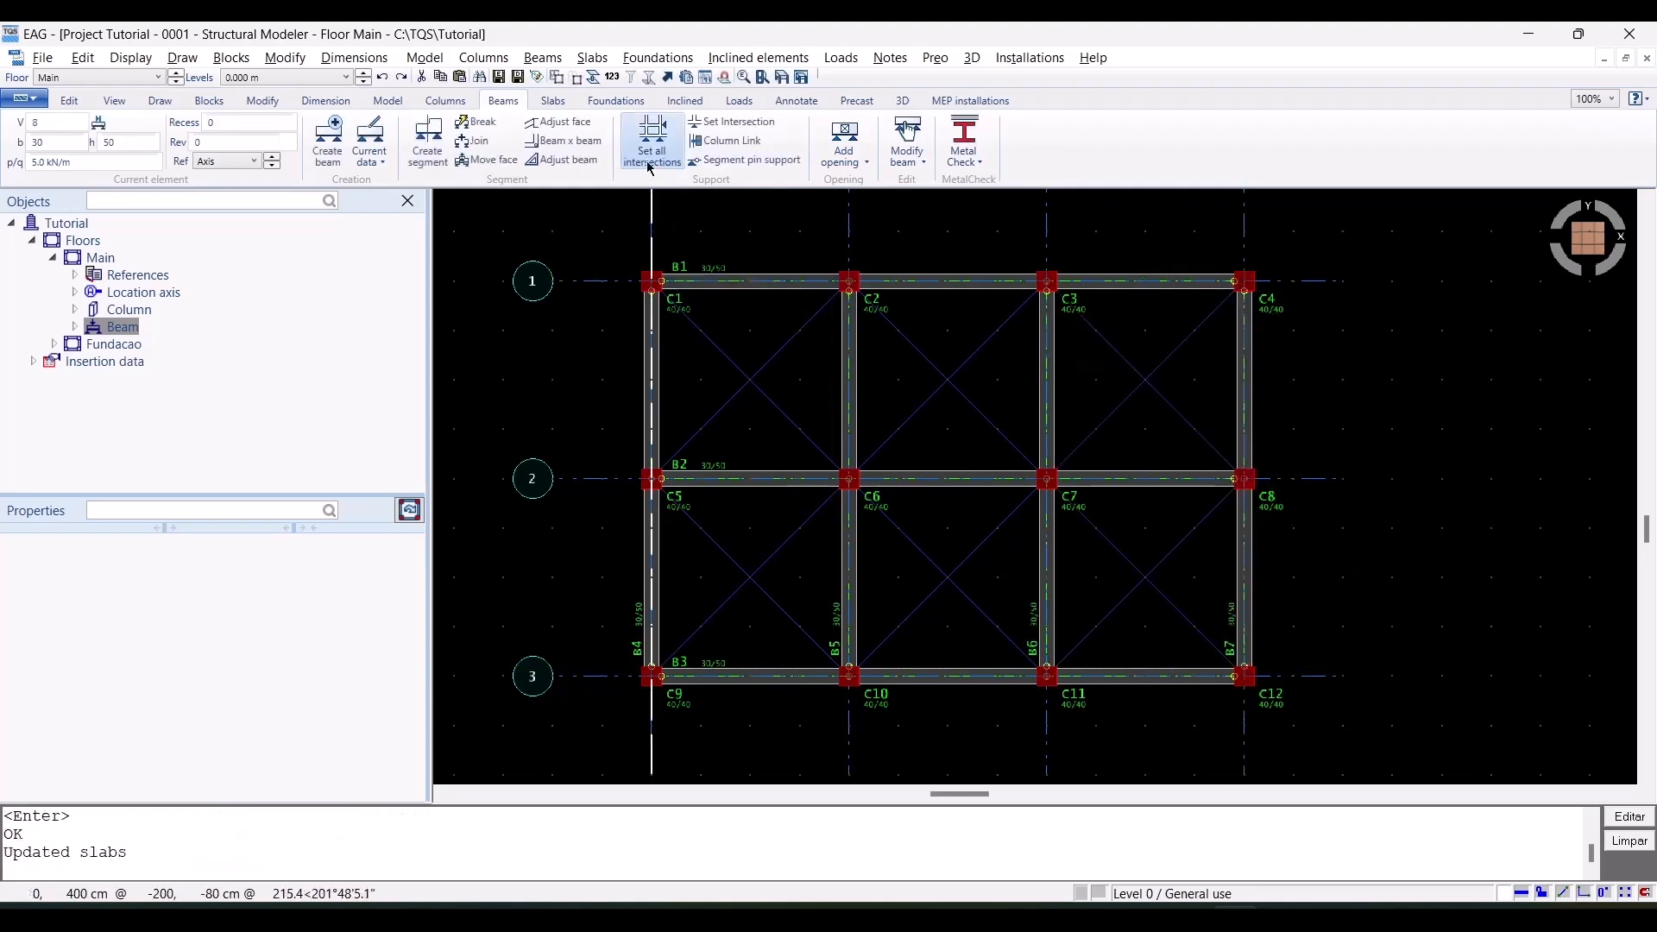
Define the current slab data as a solid section with a thickness of 10 cm
left_click(553, 100)
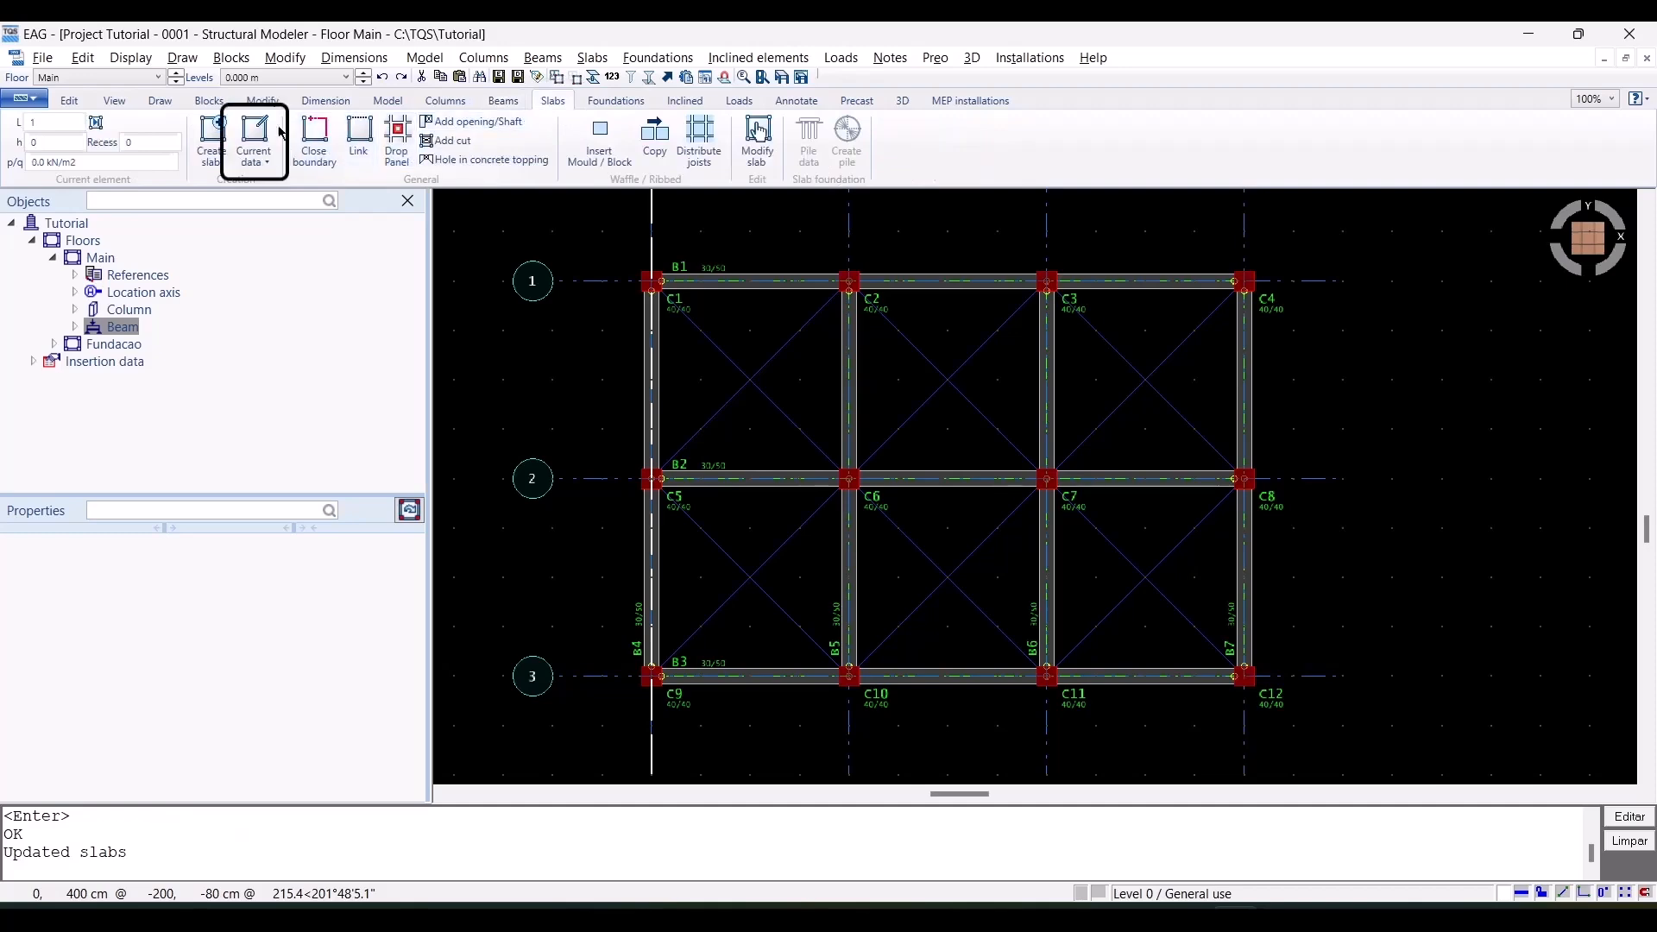
left_click(254, 143)
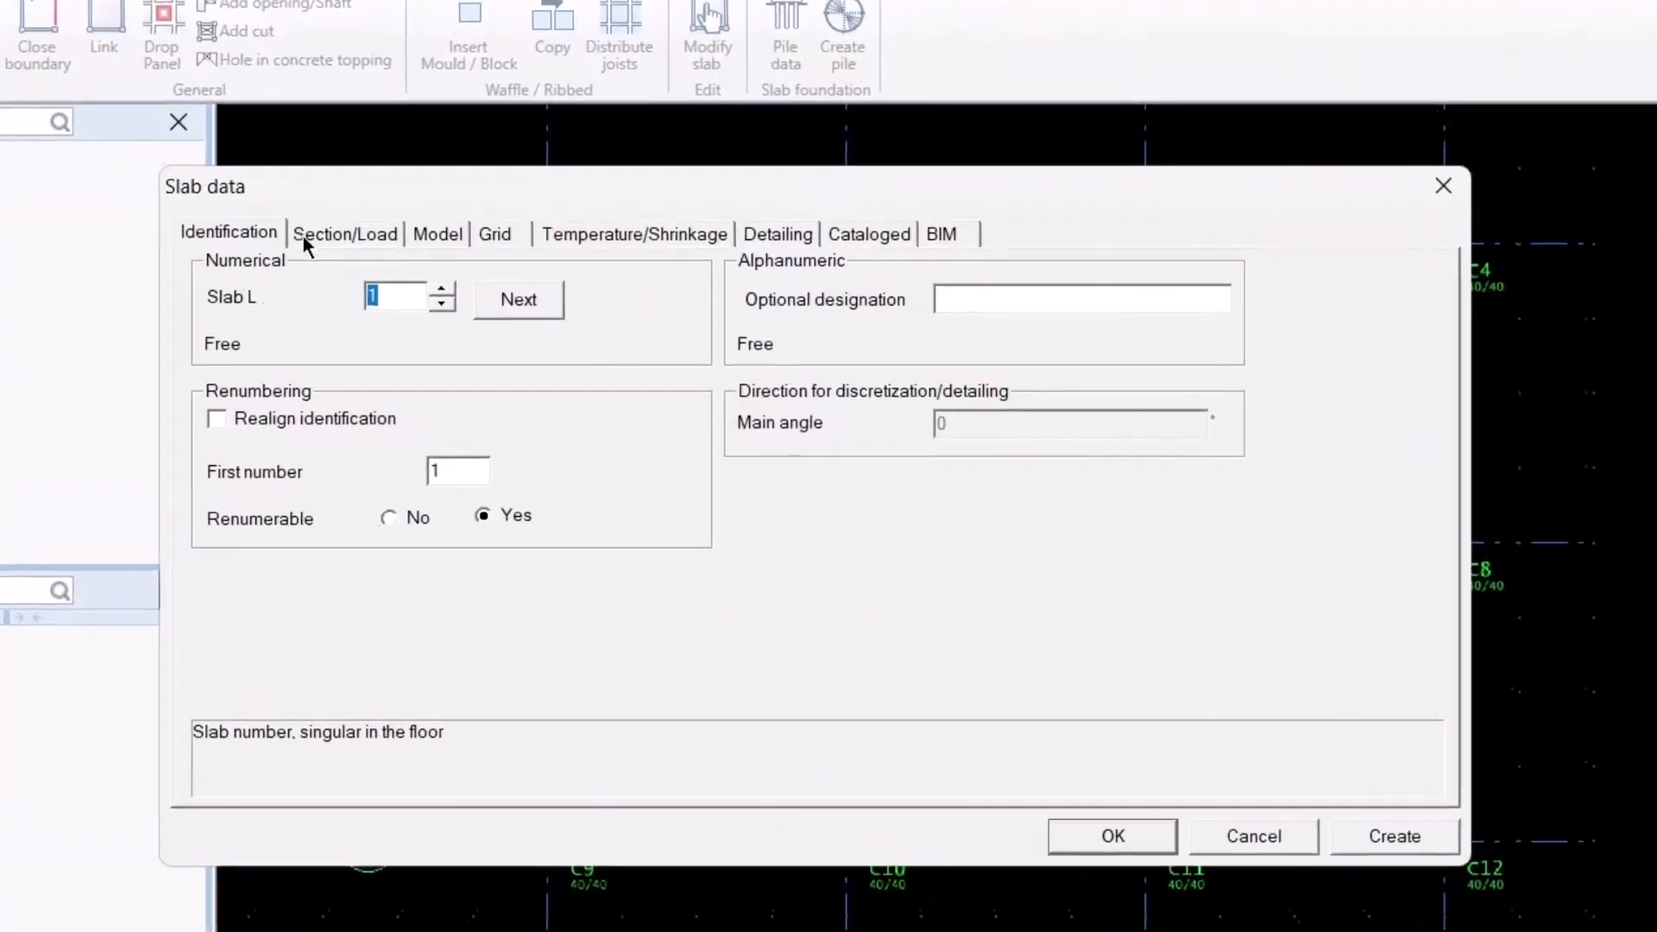
left_click(322, 235)
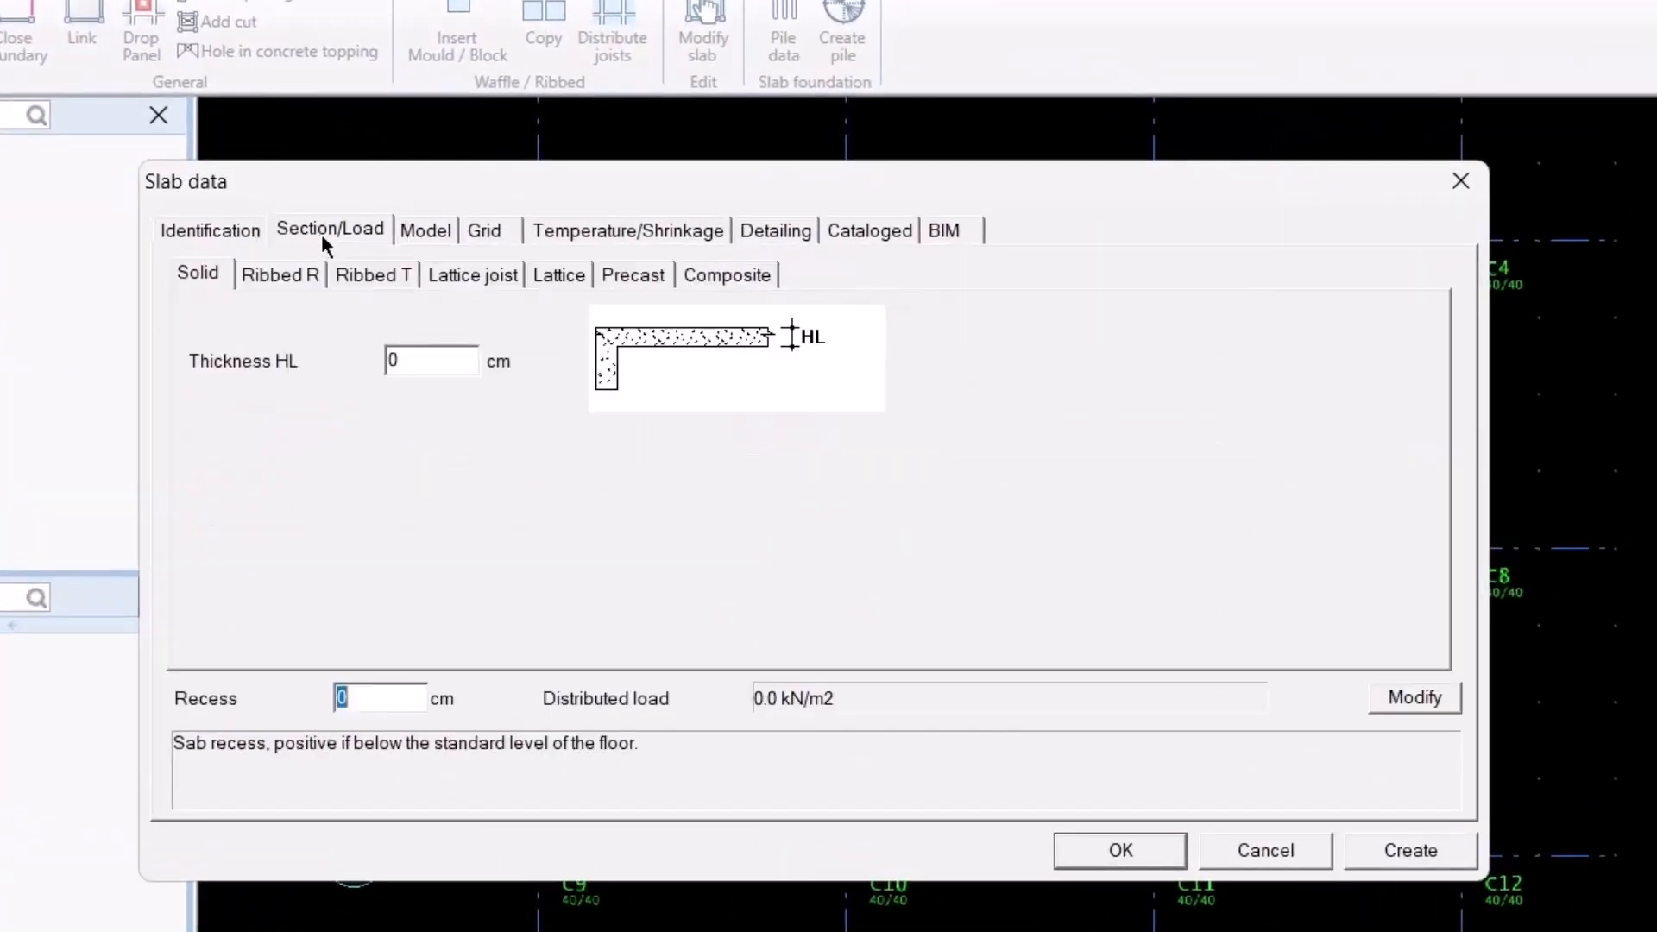
left_click(423, 364)
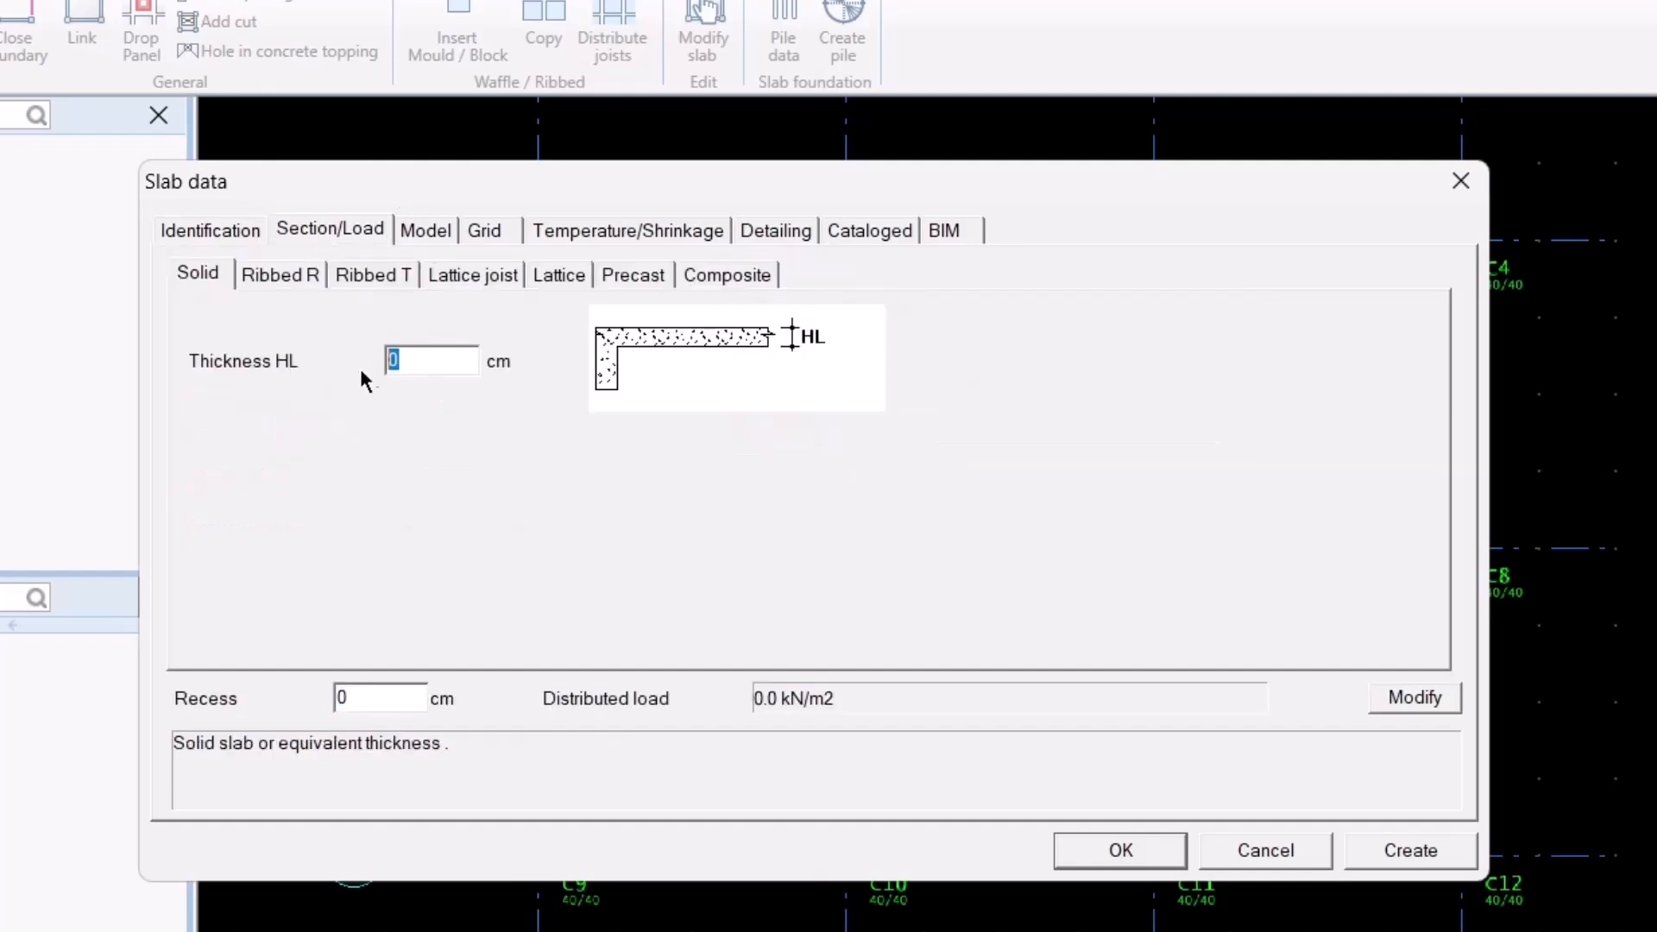
Define a slab area load of 2 kN/m2 dead and 2 kN/m2 live, and accept the slab data
left_click(1416, 698)
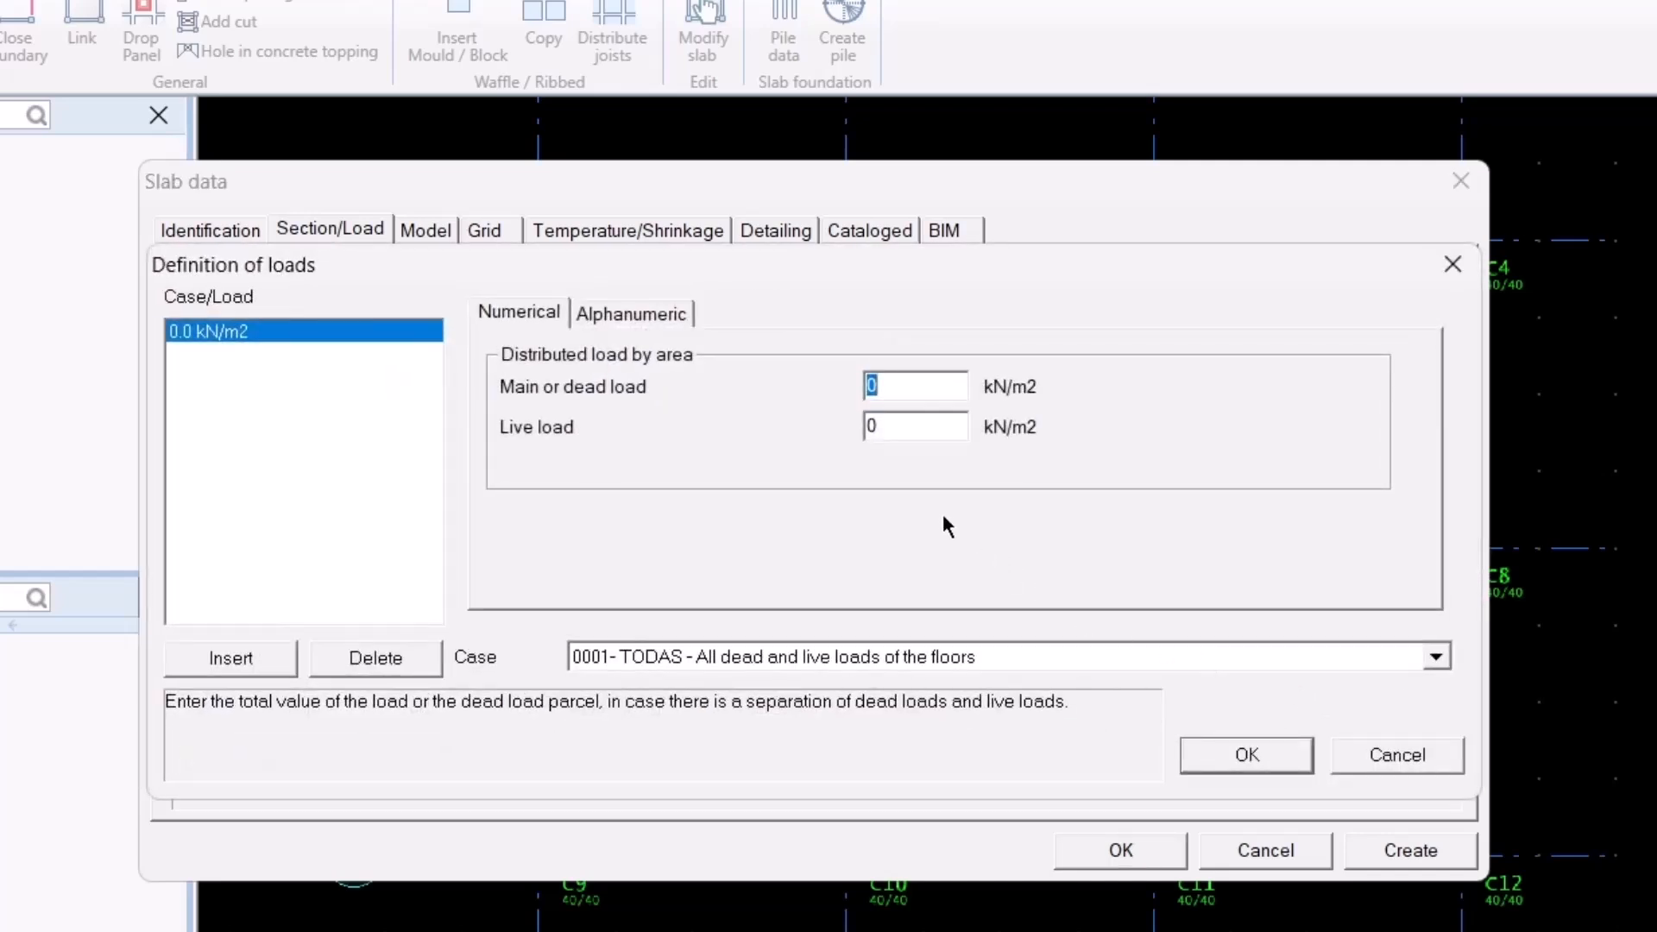
type("2")
left_click(874, 427)
type("2")
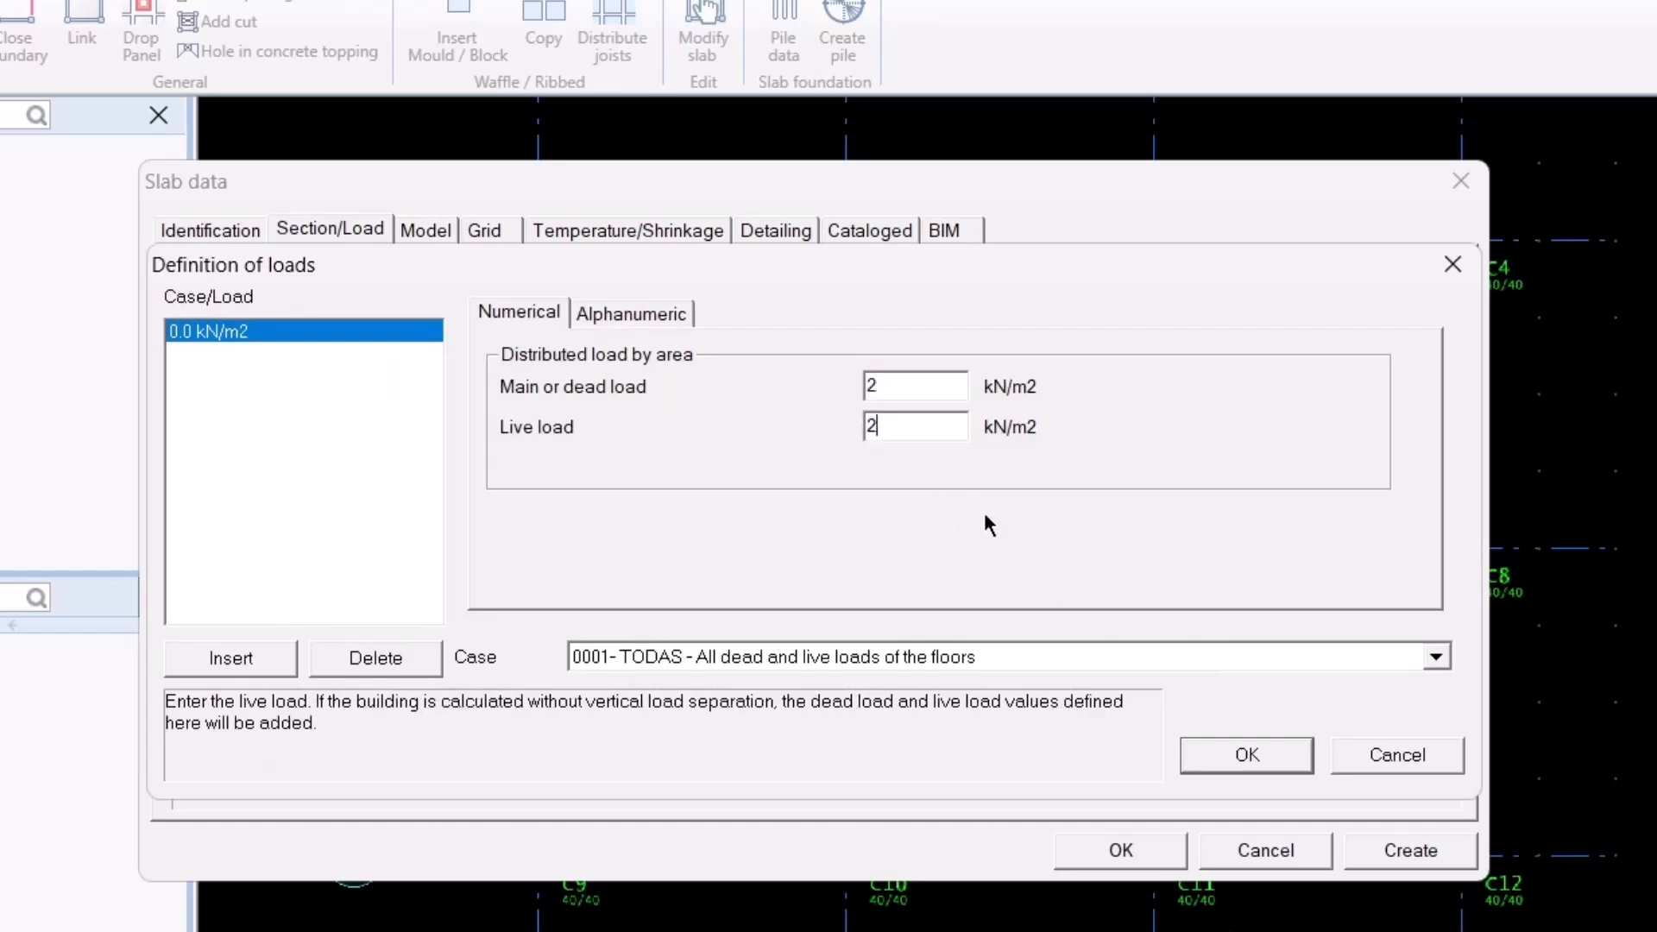
left_click(1260, 753)
left_click(1130, 851)
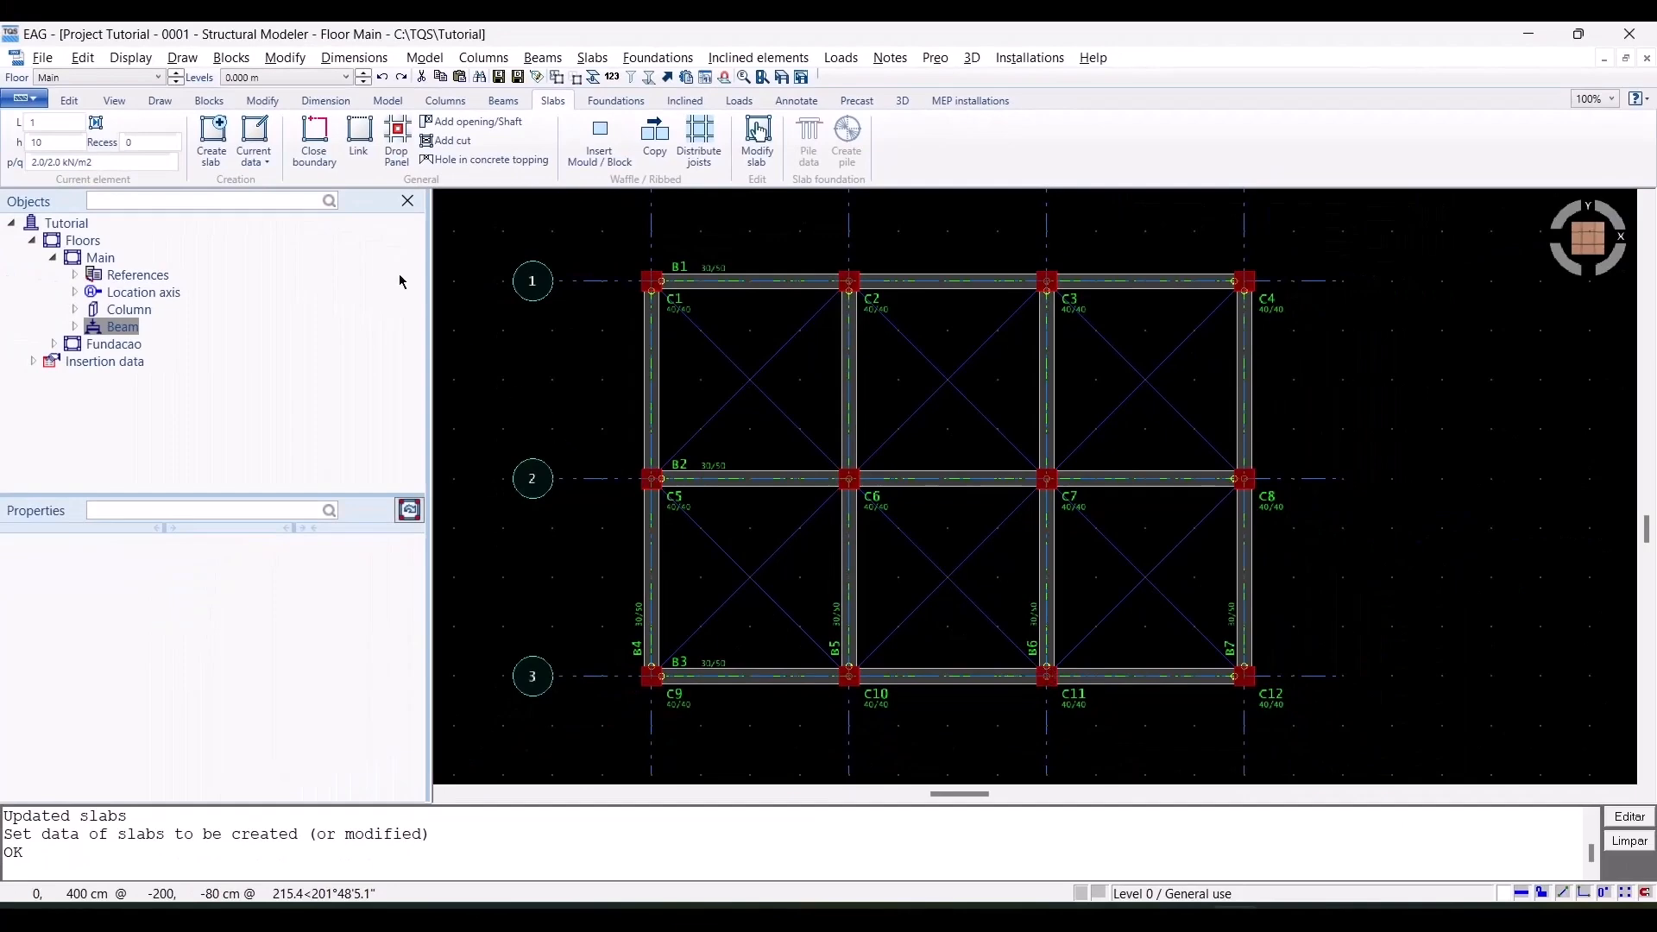
Create slabs at zero degrees in the three bays between axes 1 and 2
left_click(222, 143)
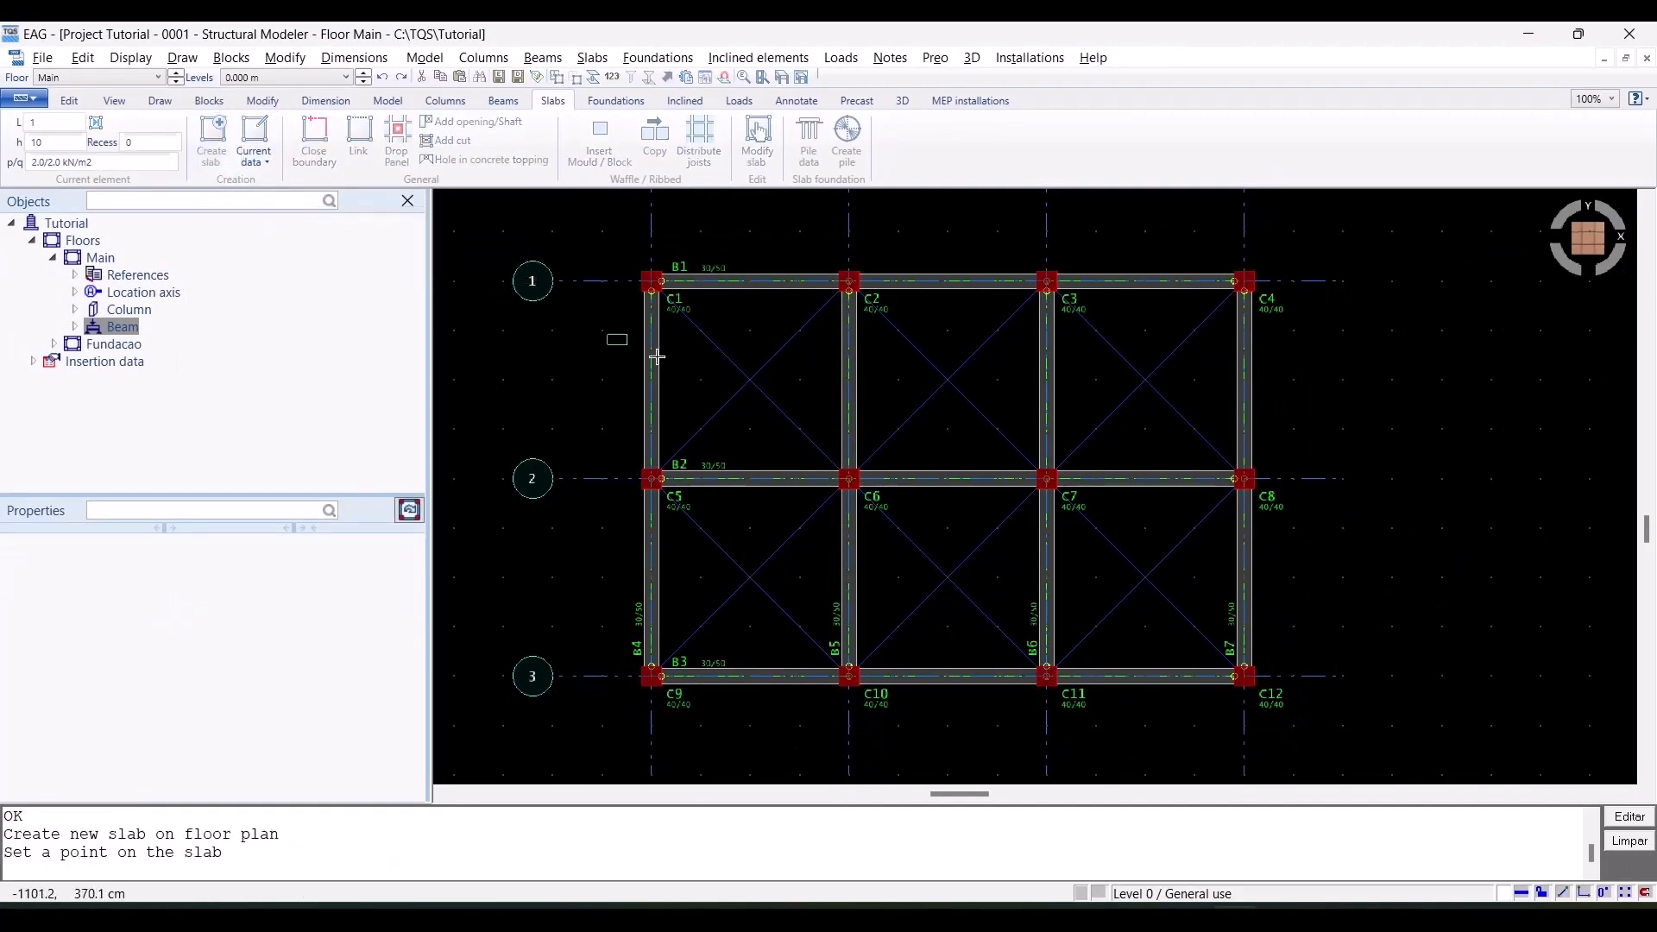
key("Return")
key("Return")
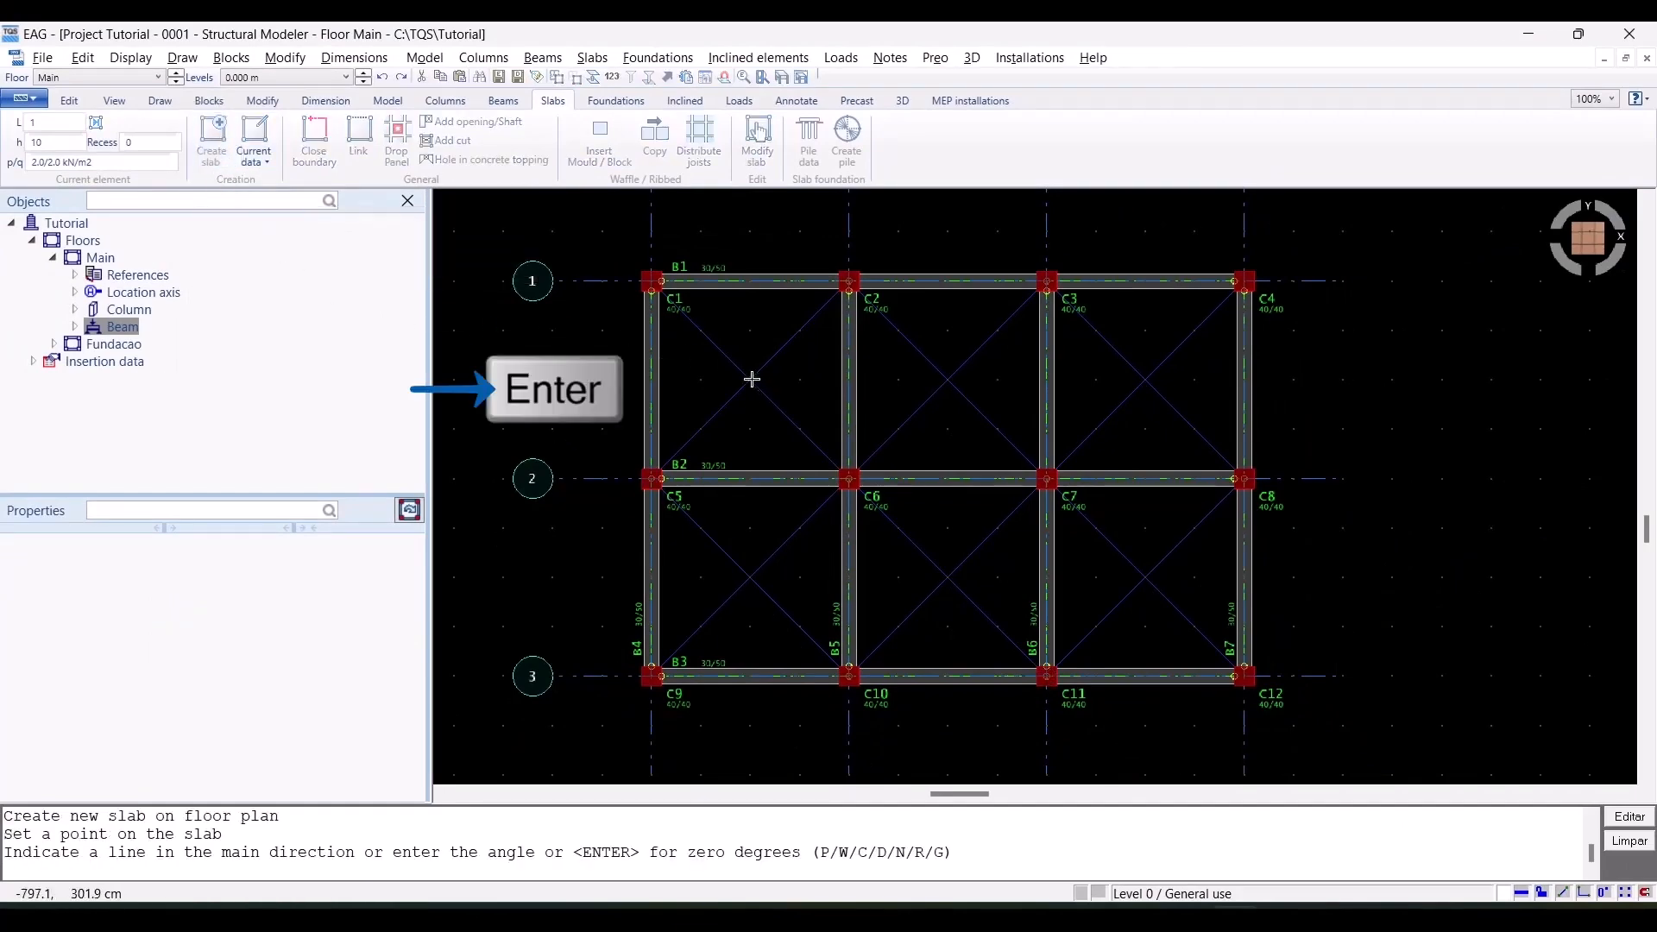
key("Return")
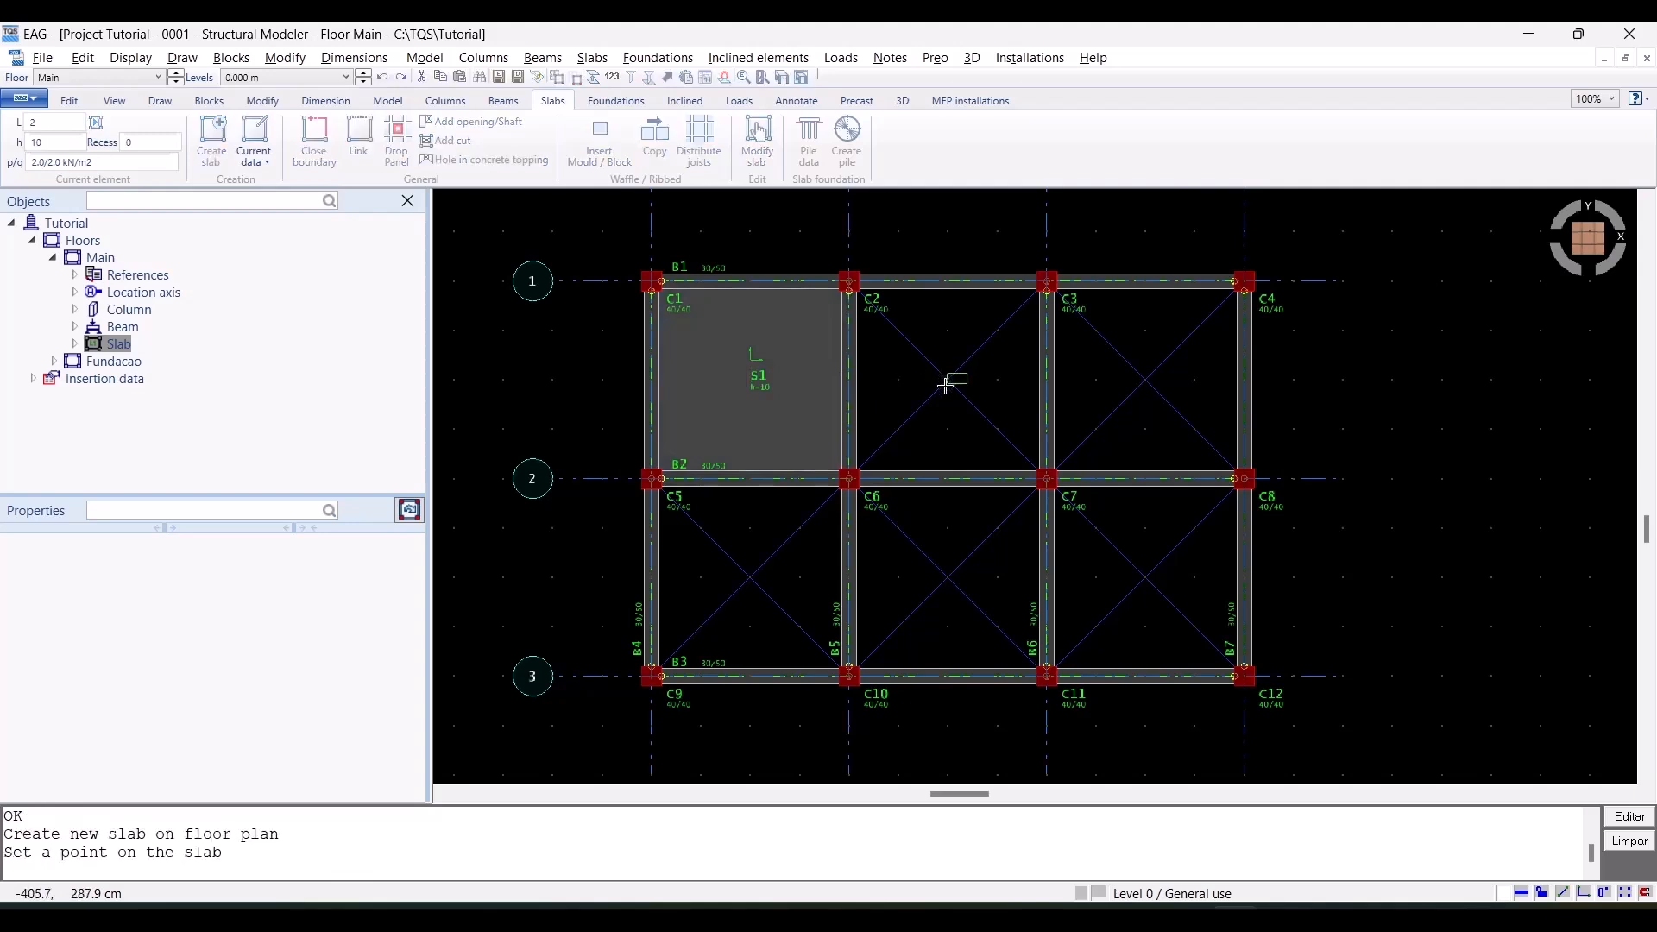
left_click(951, 381)
key("Return")
key("Return")
key("Return")
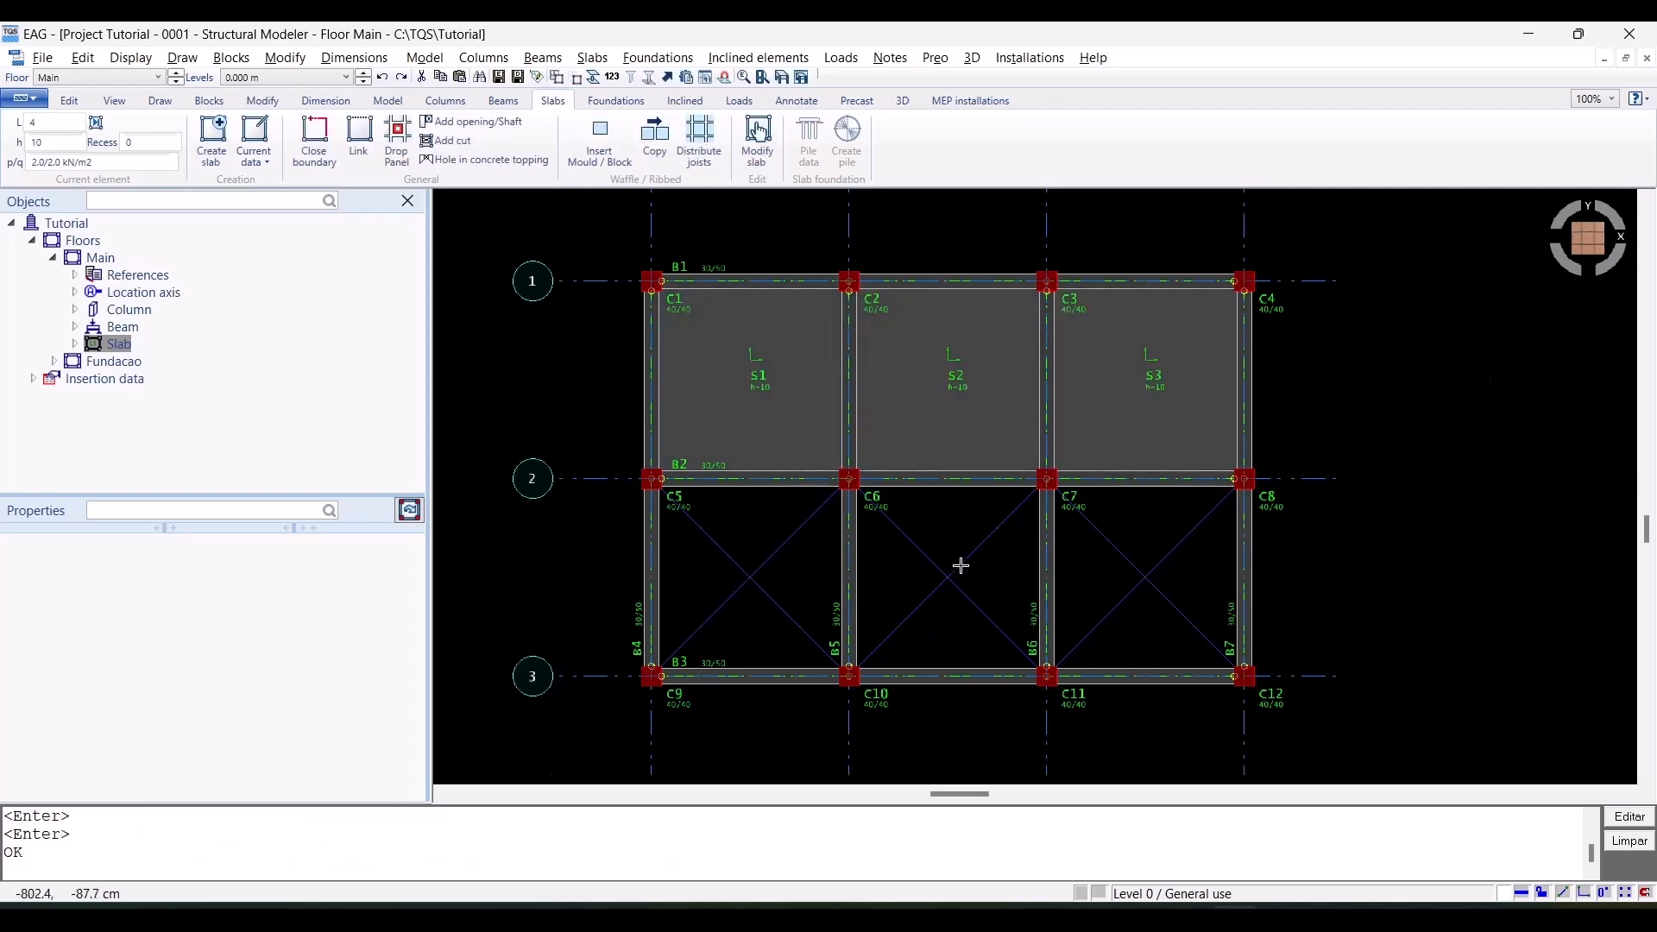
Create slabs at zero degrees in the three bays between axes 2 and 3
left_click(752, 575)
key("Return")
key("Return")
key("Return")
left_click(952, 573)
key("Return")
key("Return")
key("Return")
left_click(1156, 573)
key("Return")
key("Return")
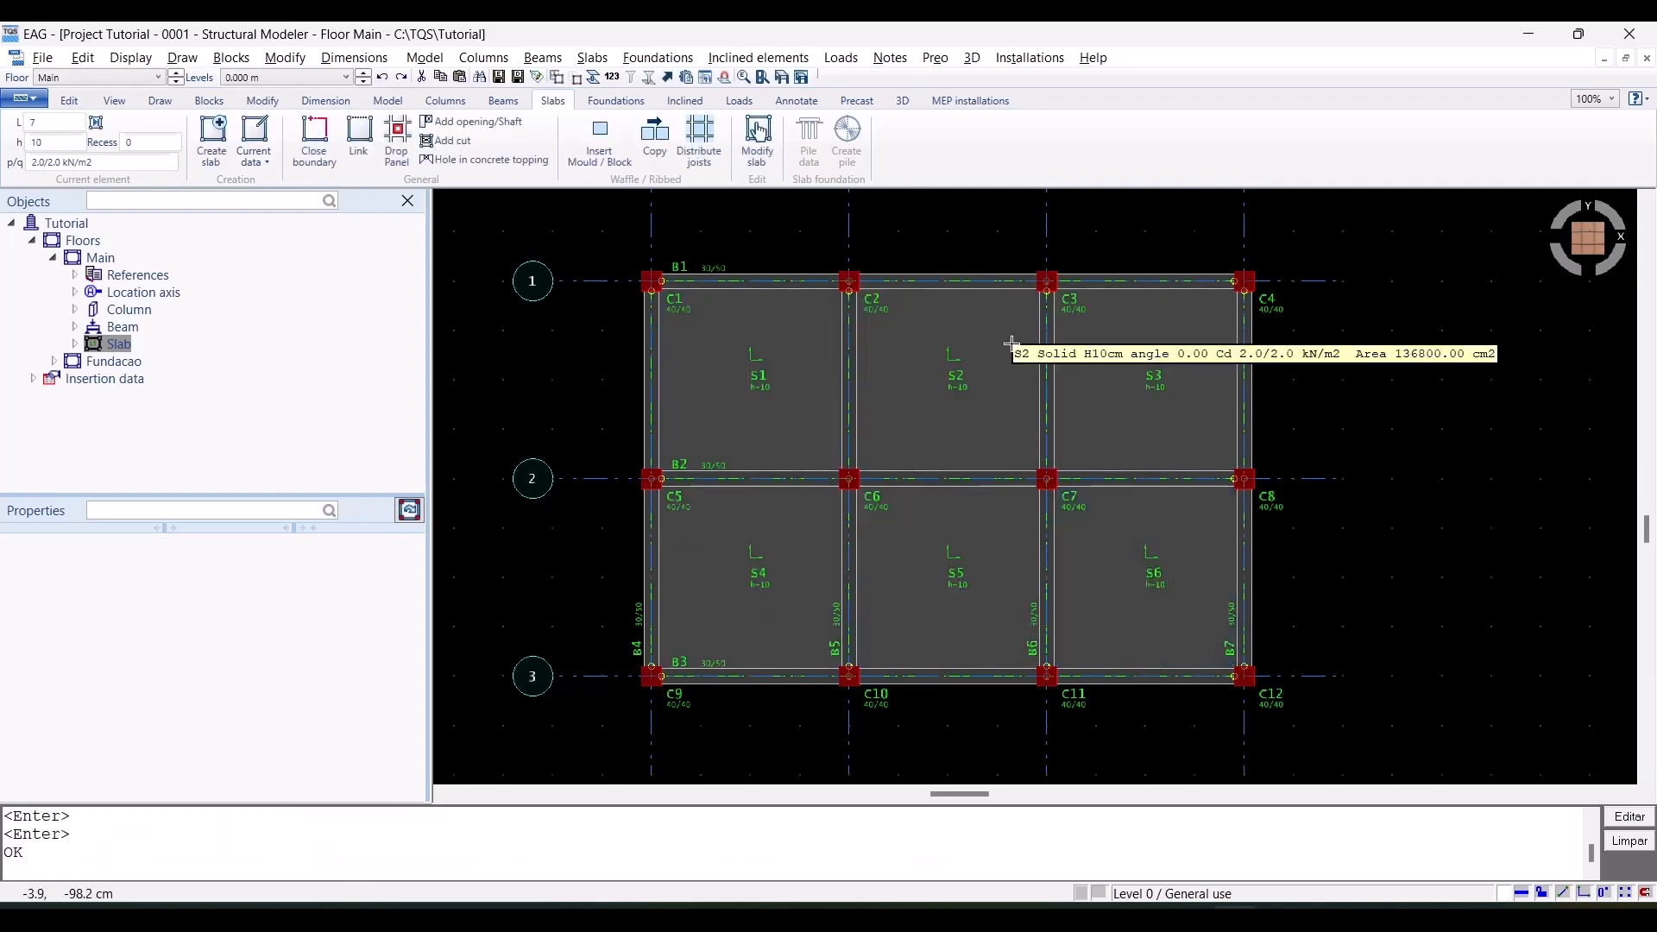
Show the Main floor in 3D with all load types displayed, and inspect the loads on the model
left_click(1574, 231)
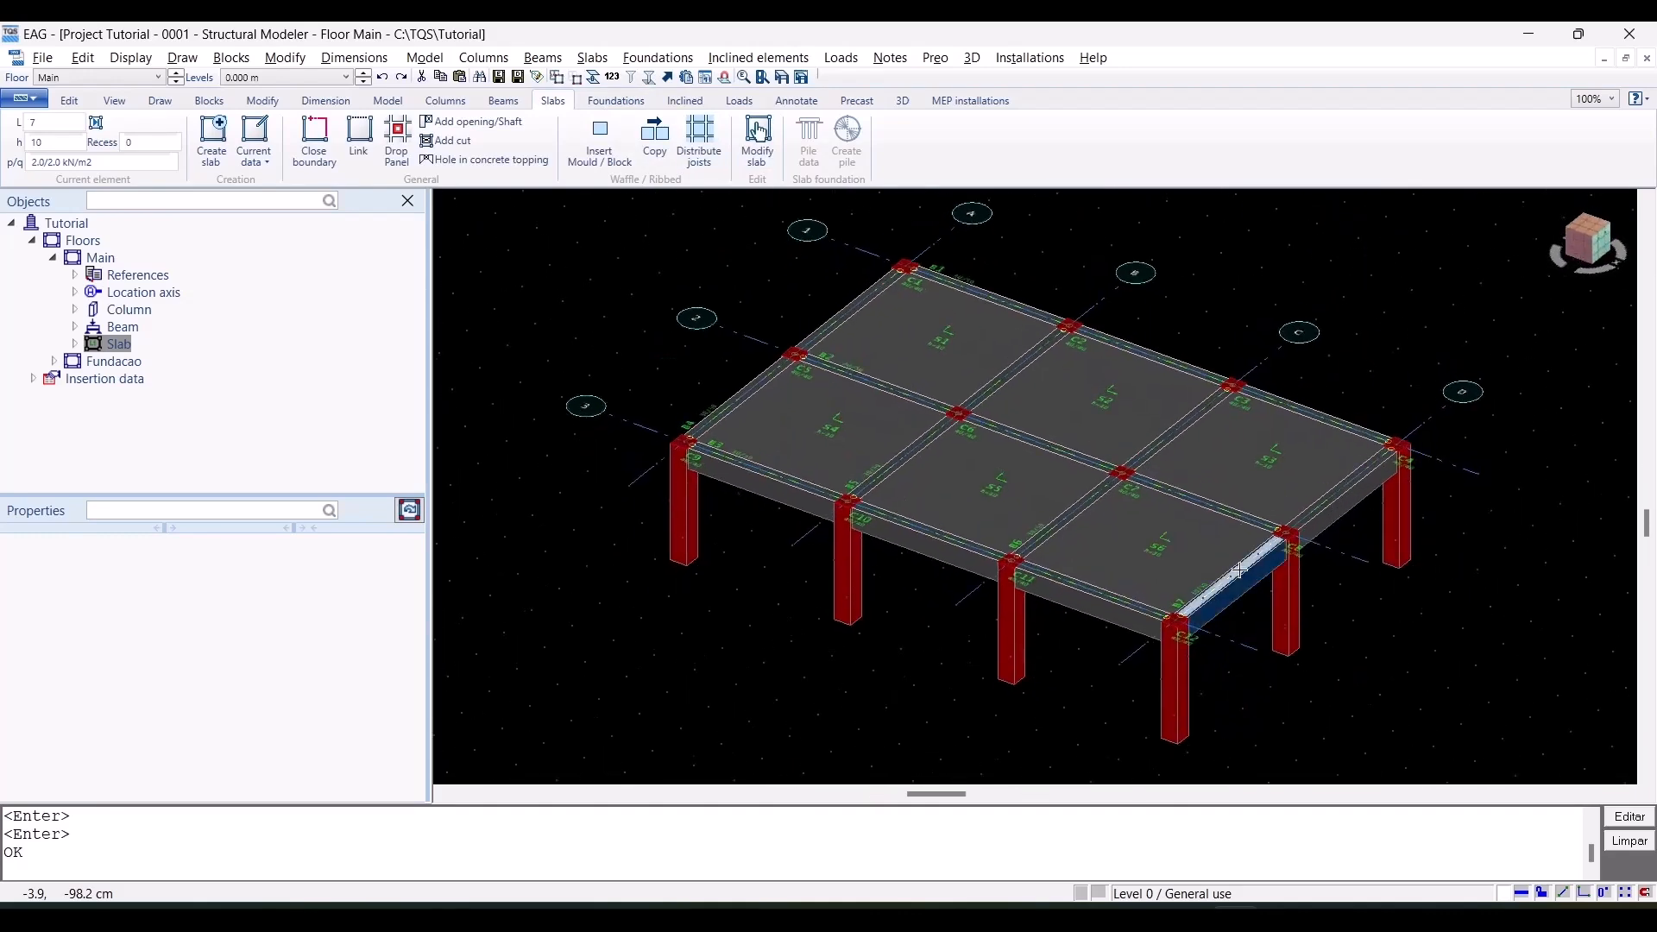
left_click(390, 101)
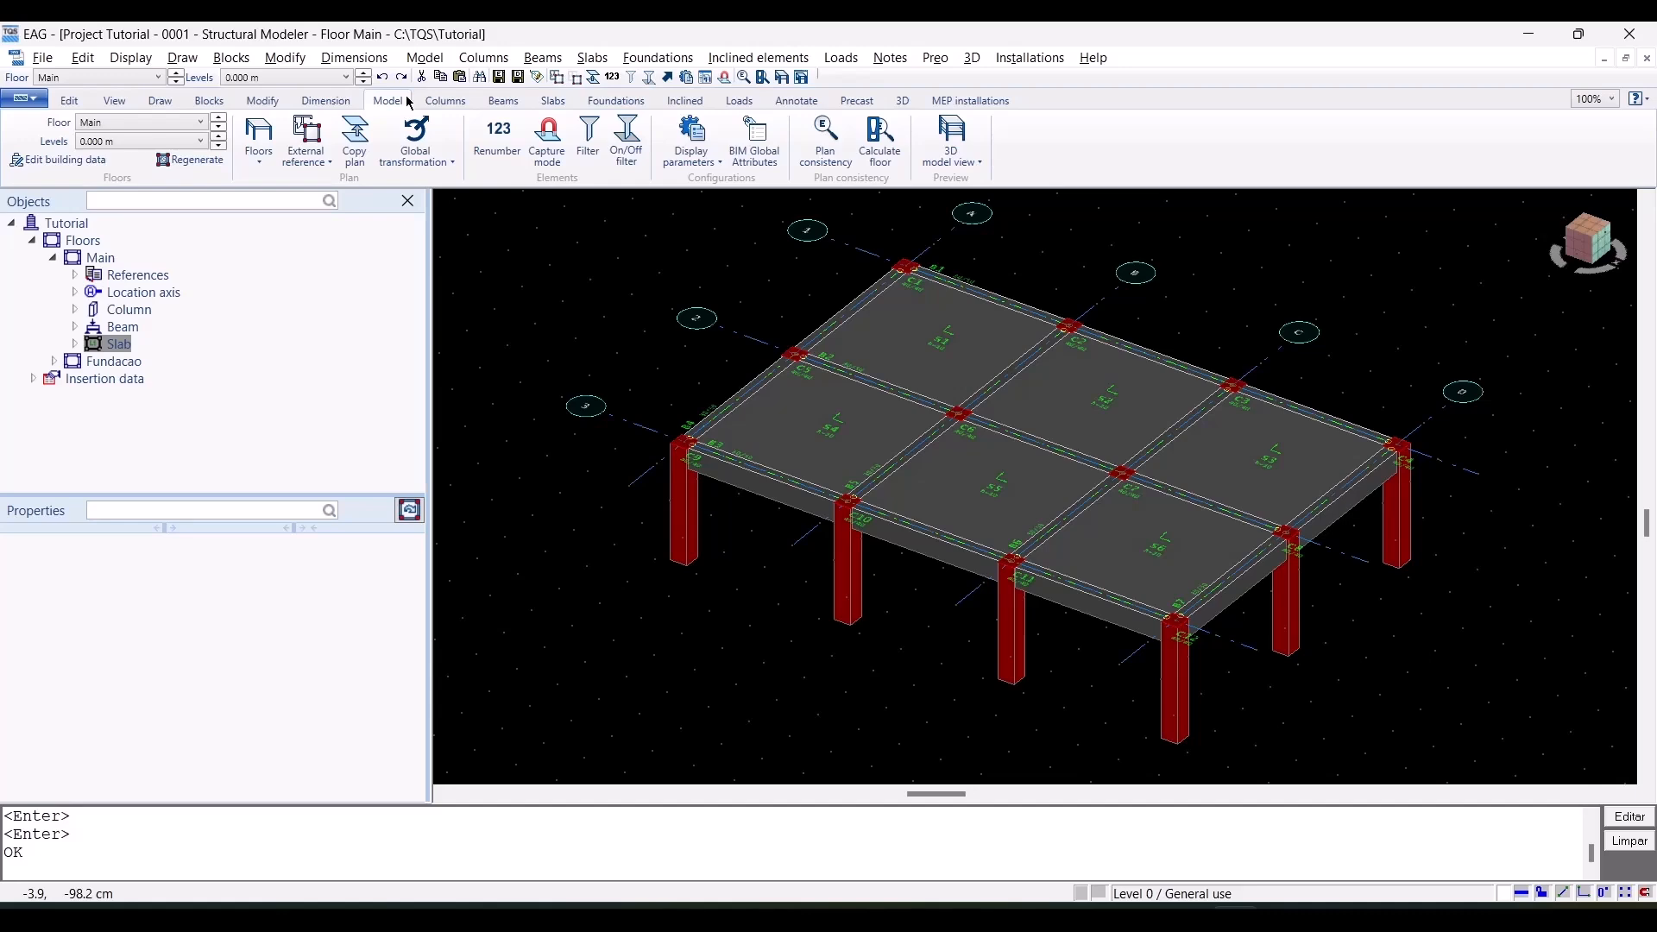
left_click(690, 135)
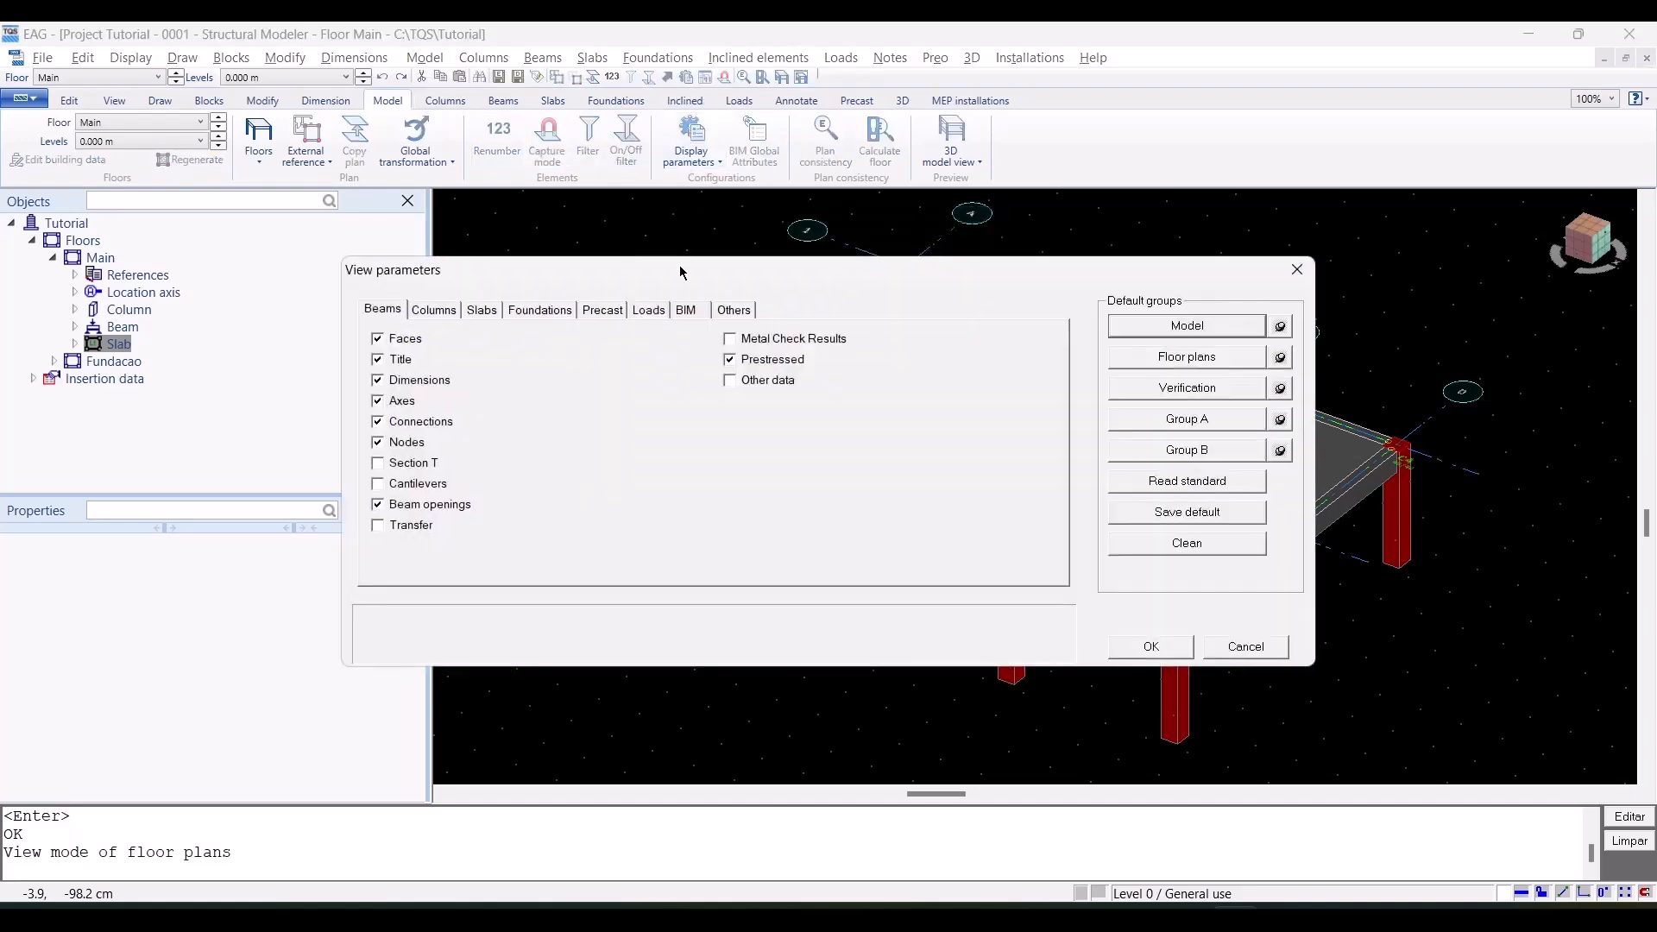
left_click(658, 312)
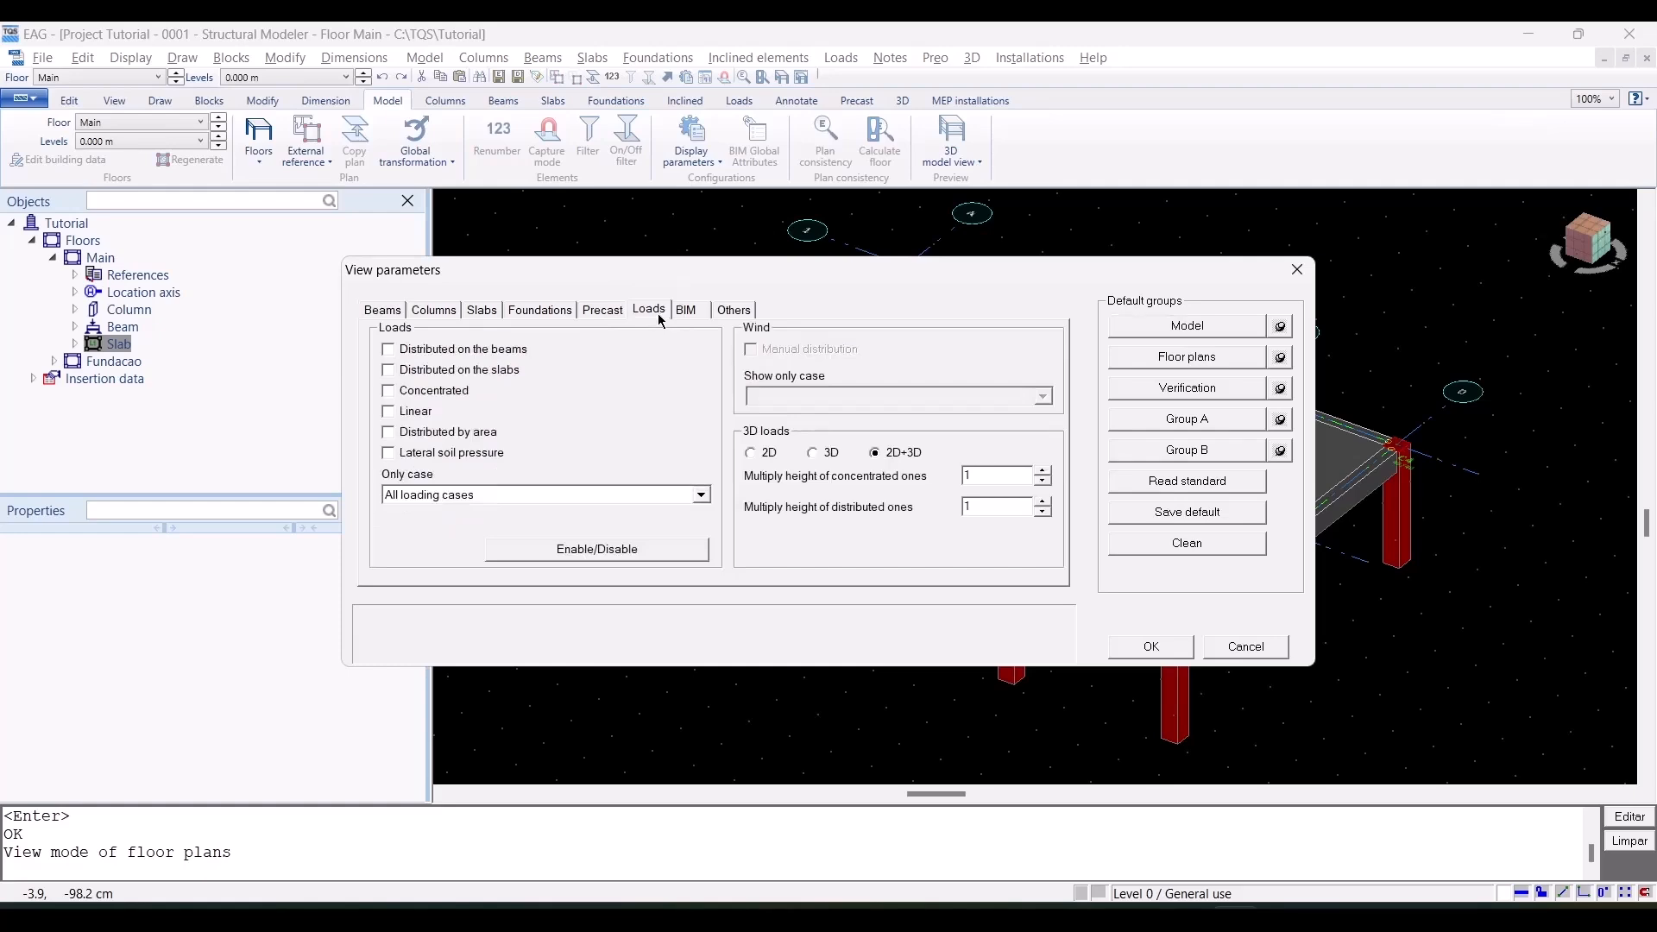
left_click(597, 549)
left_click(1151, 646)
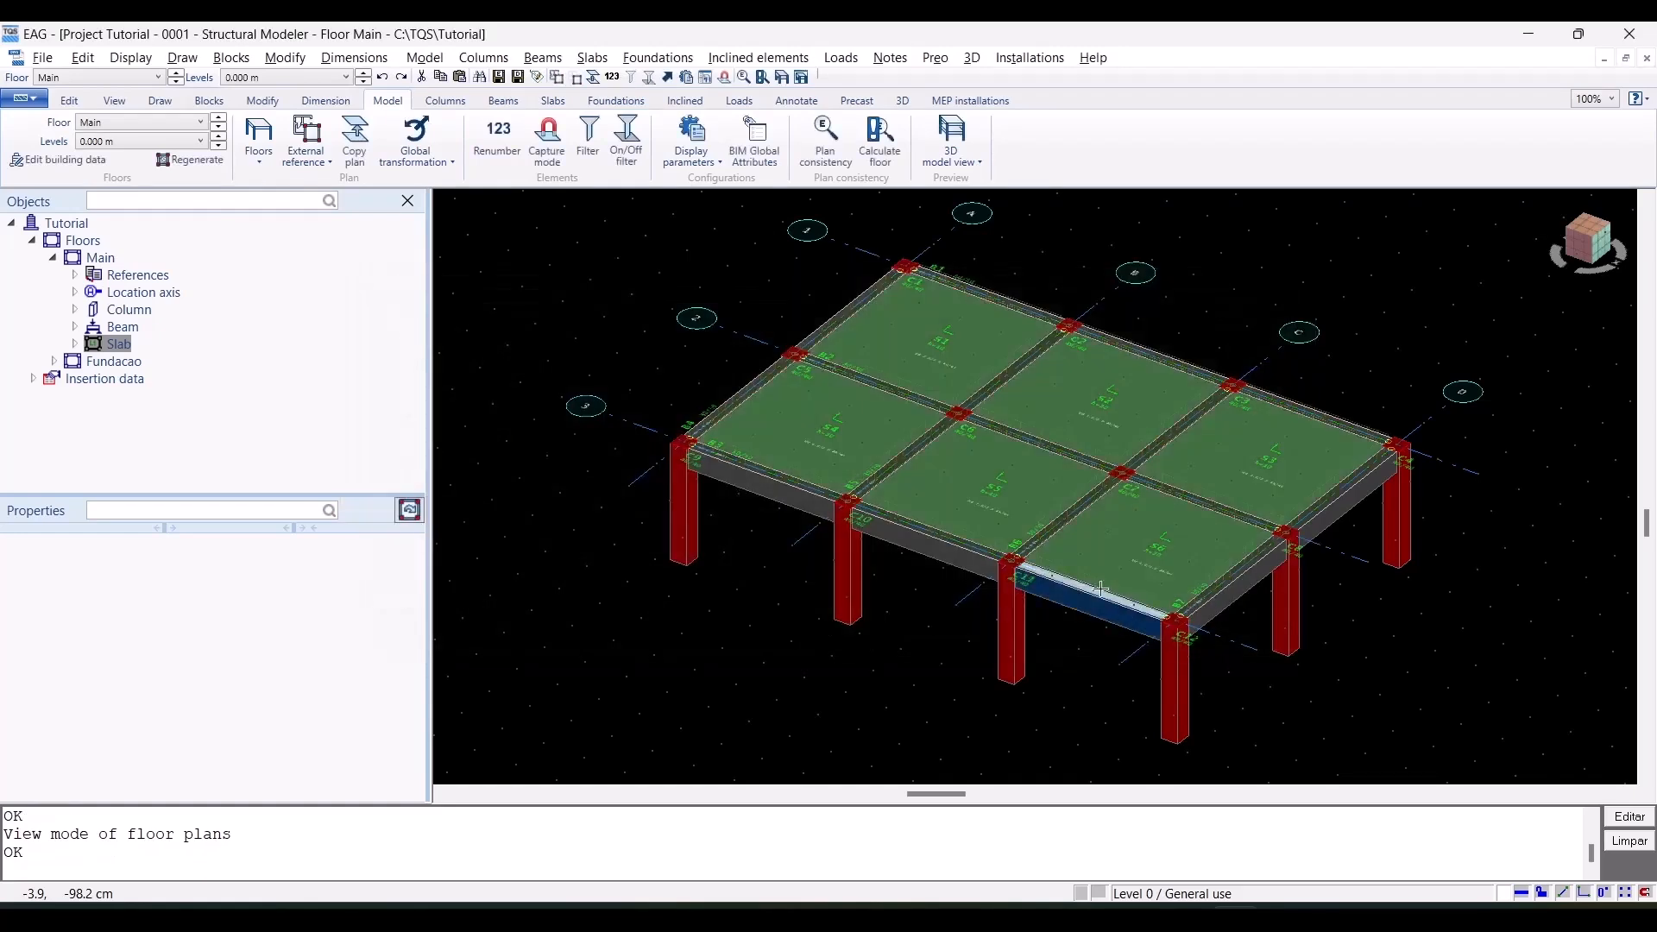
scroll(1098, 577, "up", 3)
middle_click_drag(1098, 484, 1146, 404, "shift")
scroll(1235, 271, "down", 4)
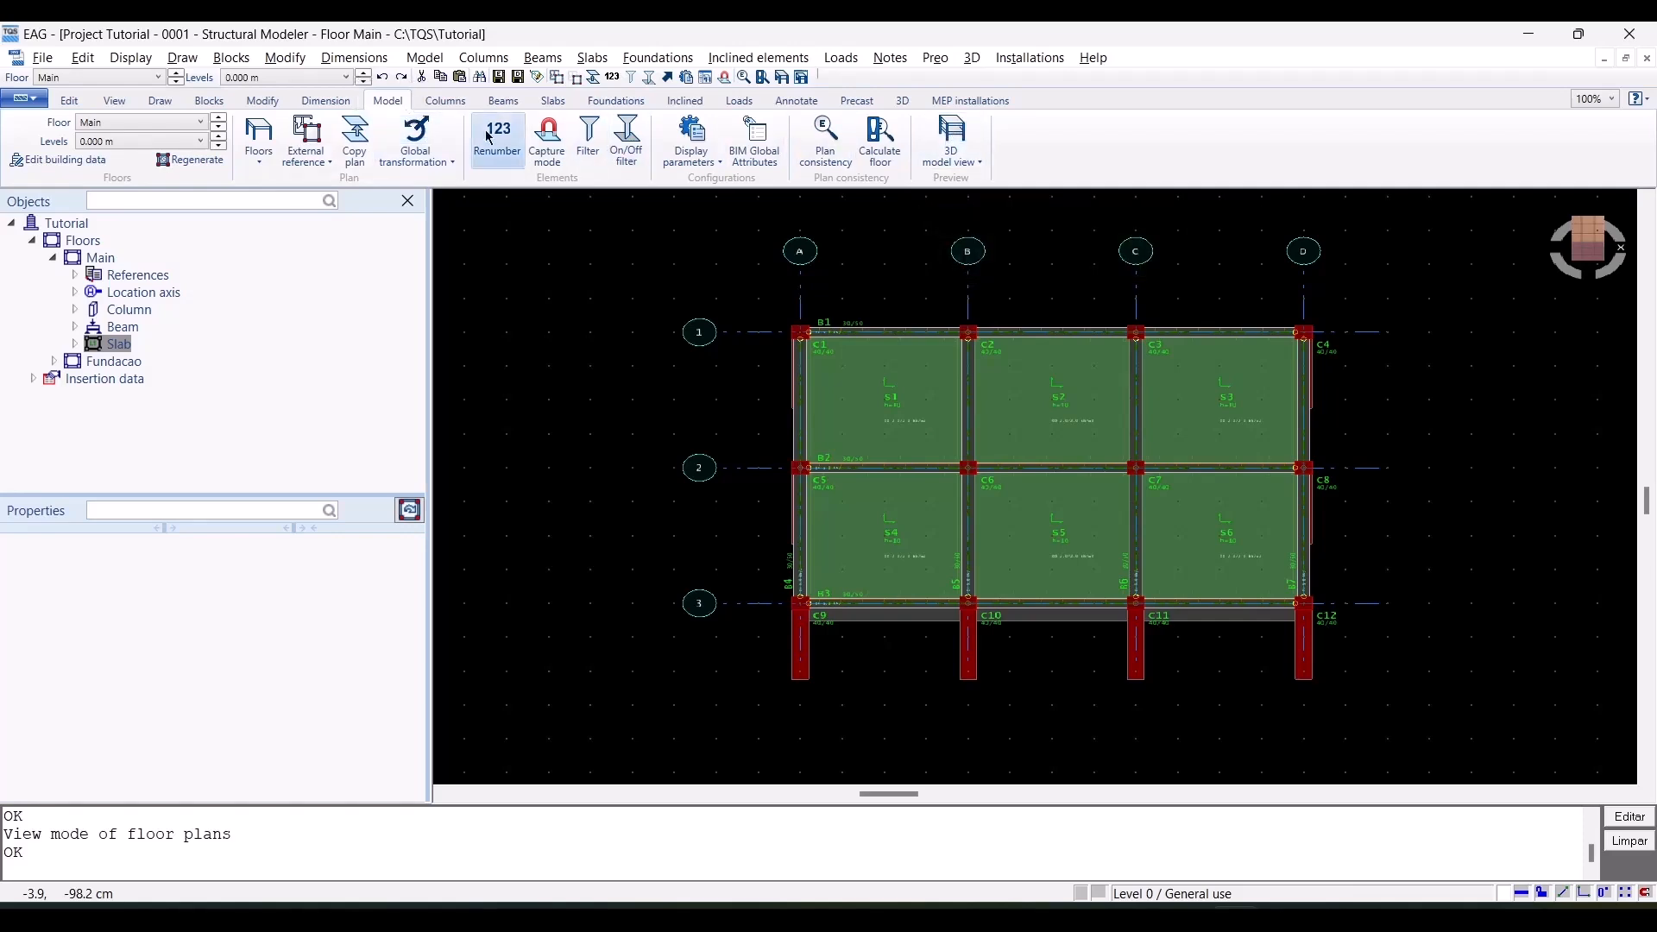
Generate the building's 3D model from the Fundacao plan to the Main plan and view it from several angles
left_click(953, 134)
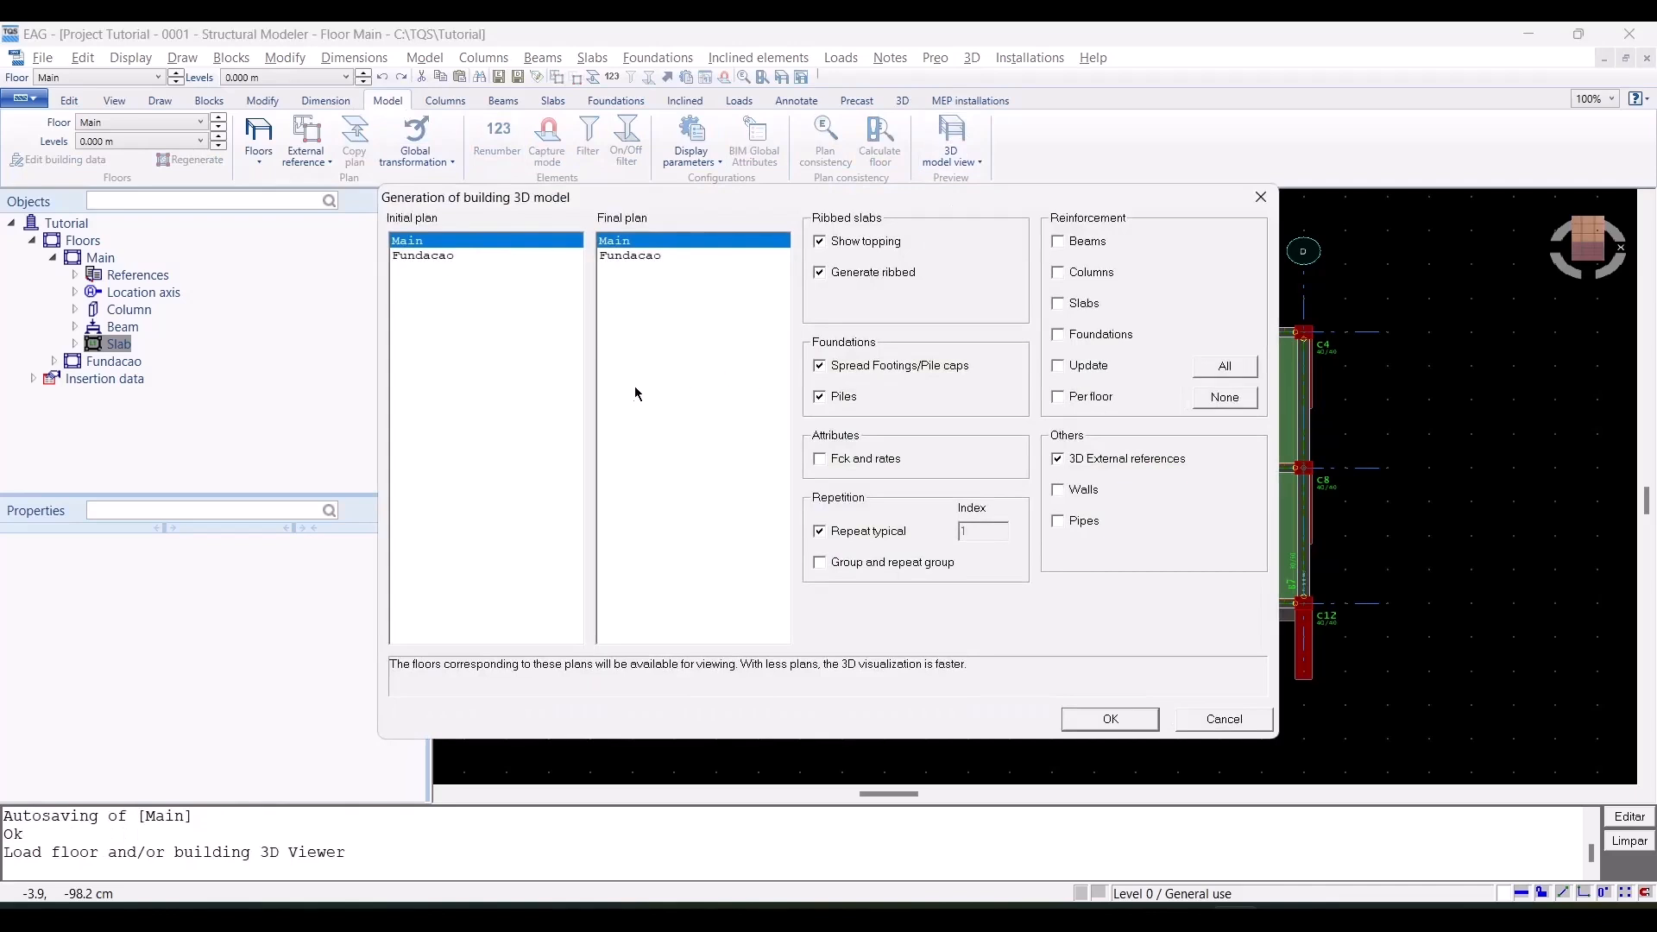
left_click(479, 256)
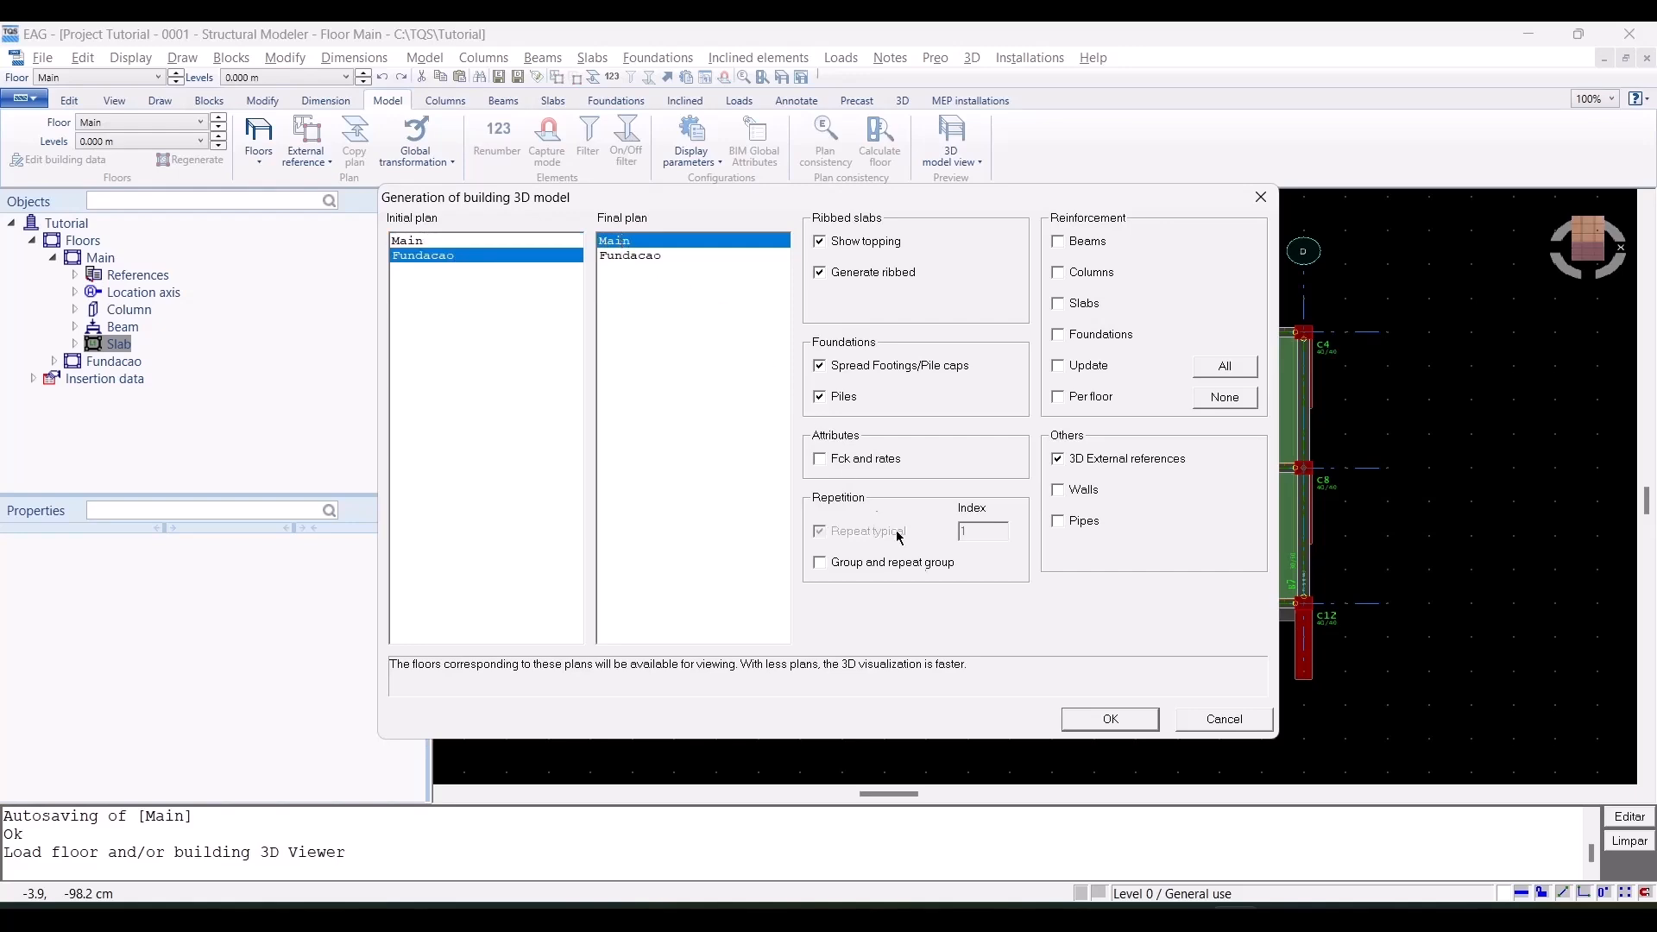
left_click(1113, 718)
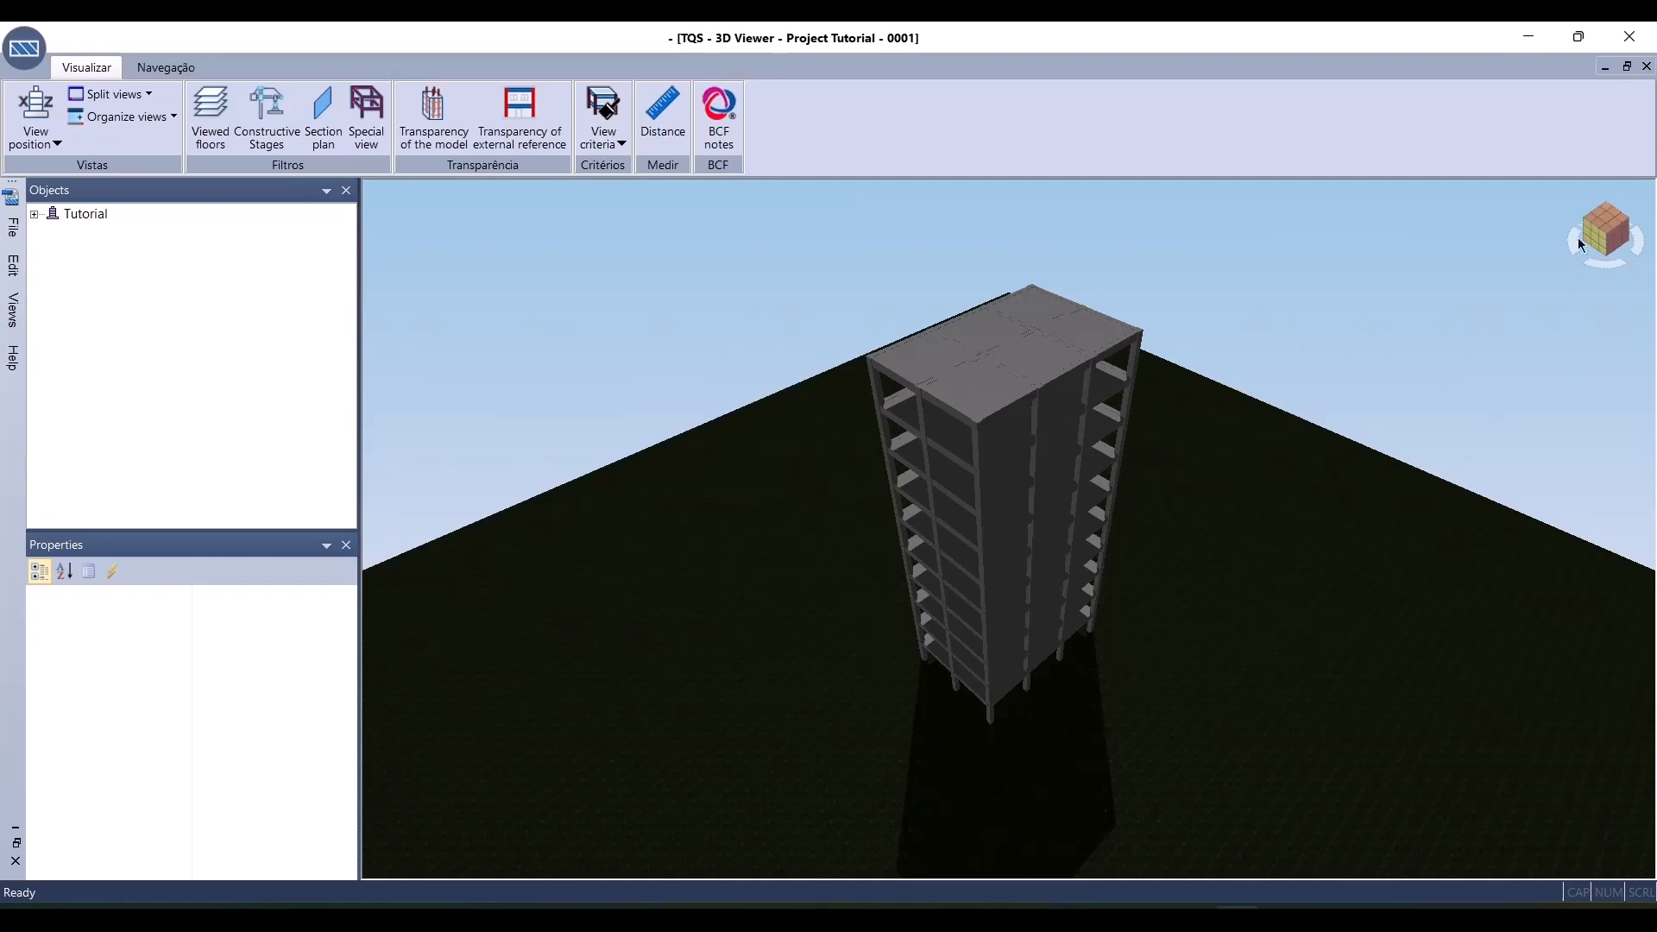
left_click_drag(1612, 231, 1532, 226)
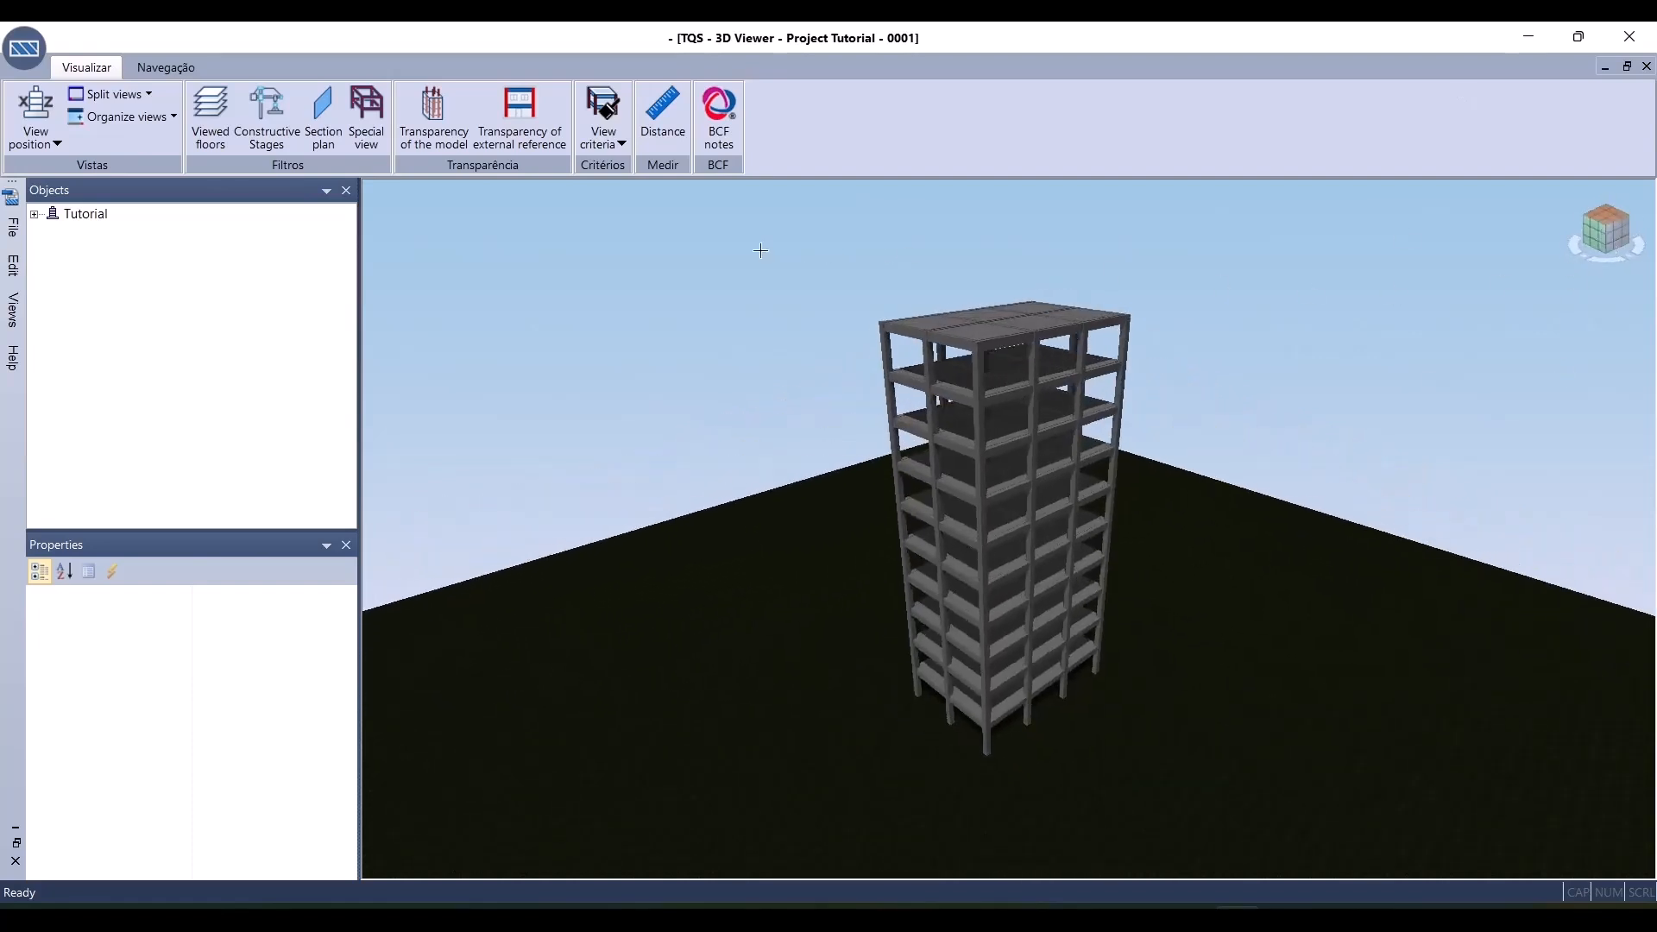
Overwrite the current building's 3D viewing criteria with library model 0001.DATR and look around the building
left_click(604, 112)
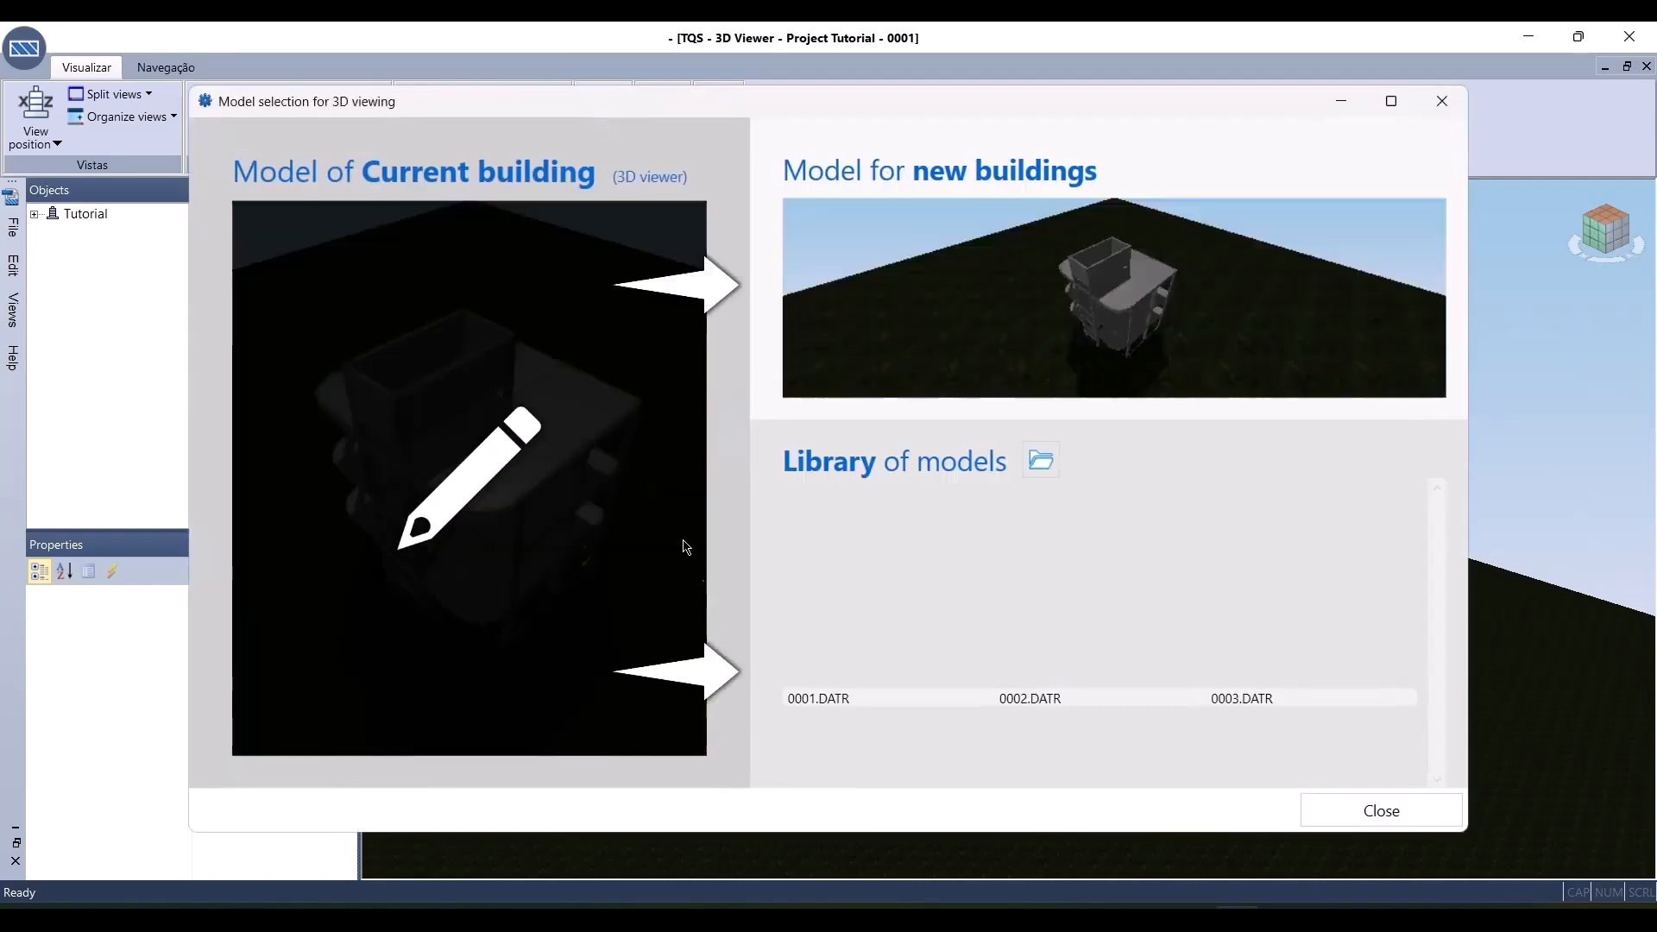
mouse_move(863, 646)
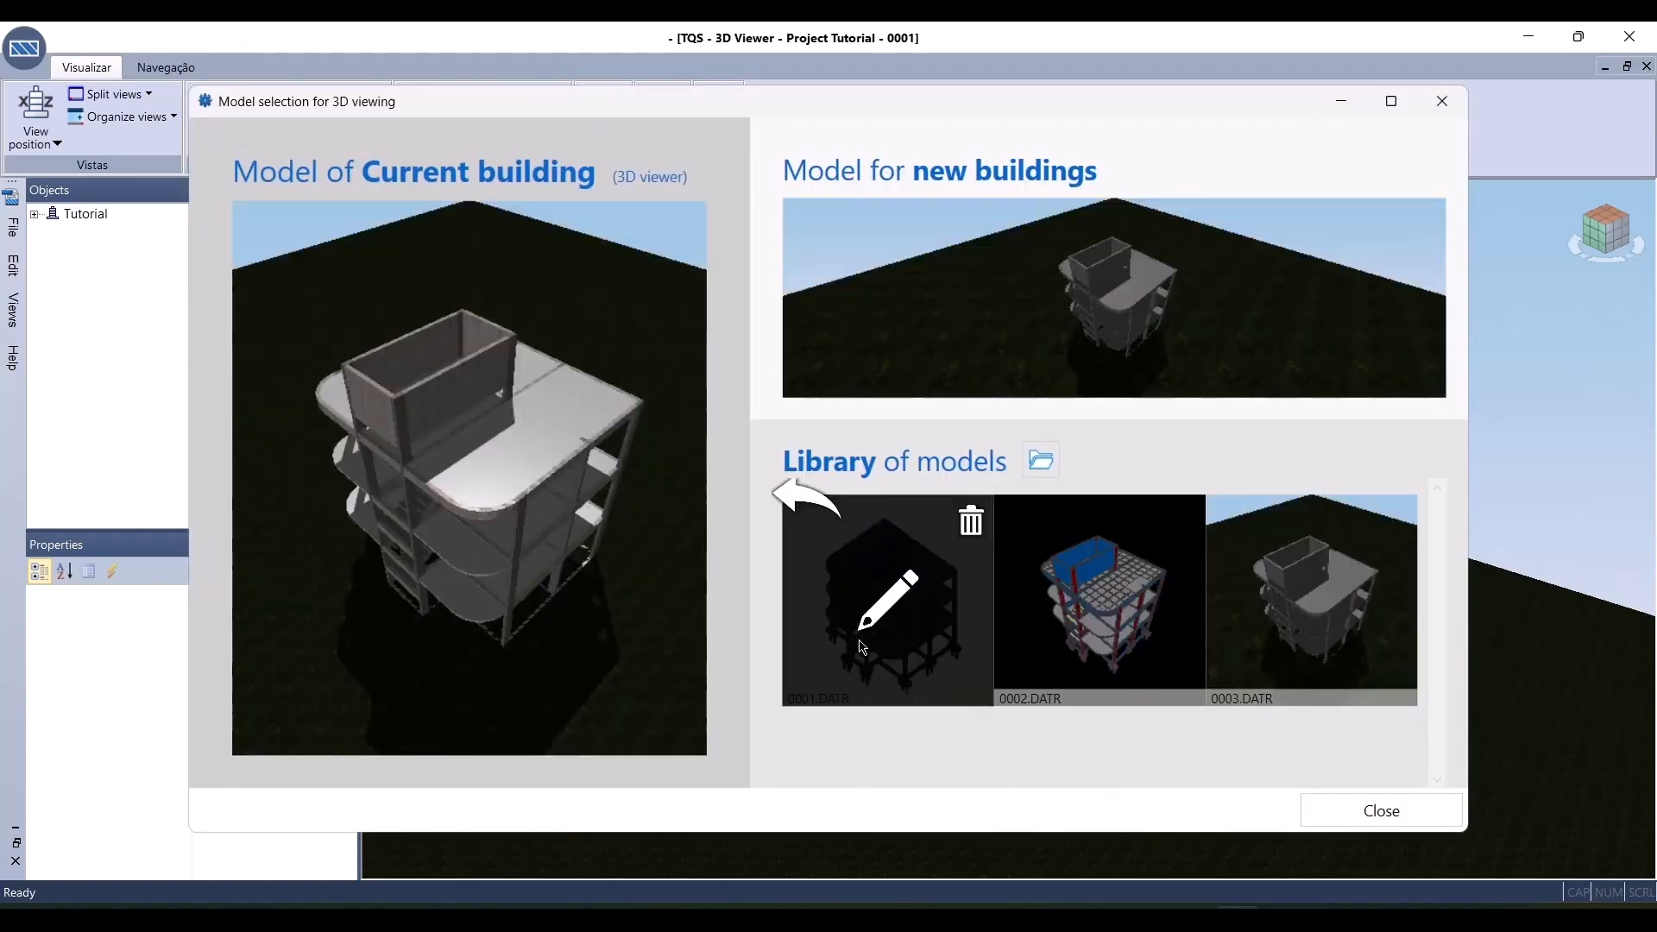
left_click(800, 505)
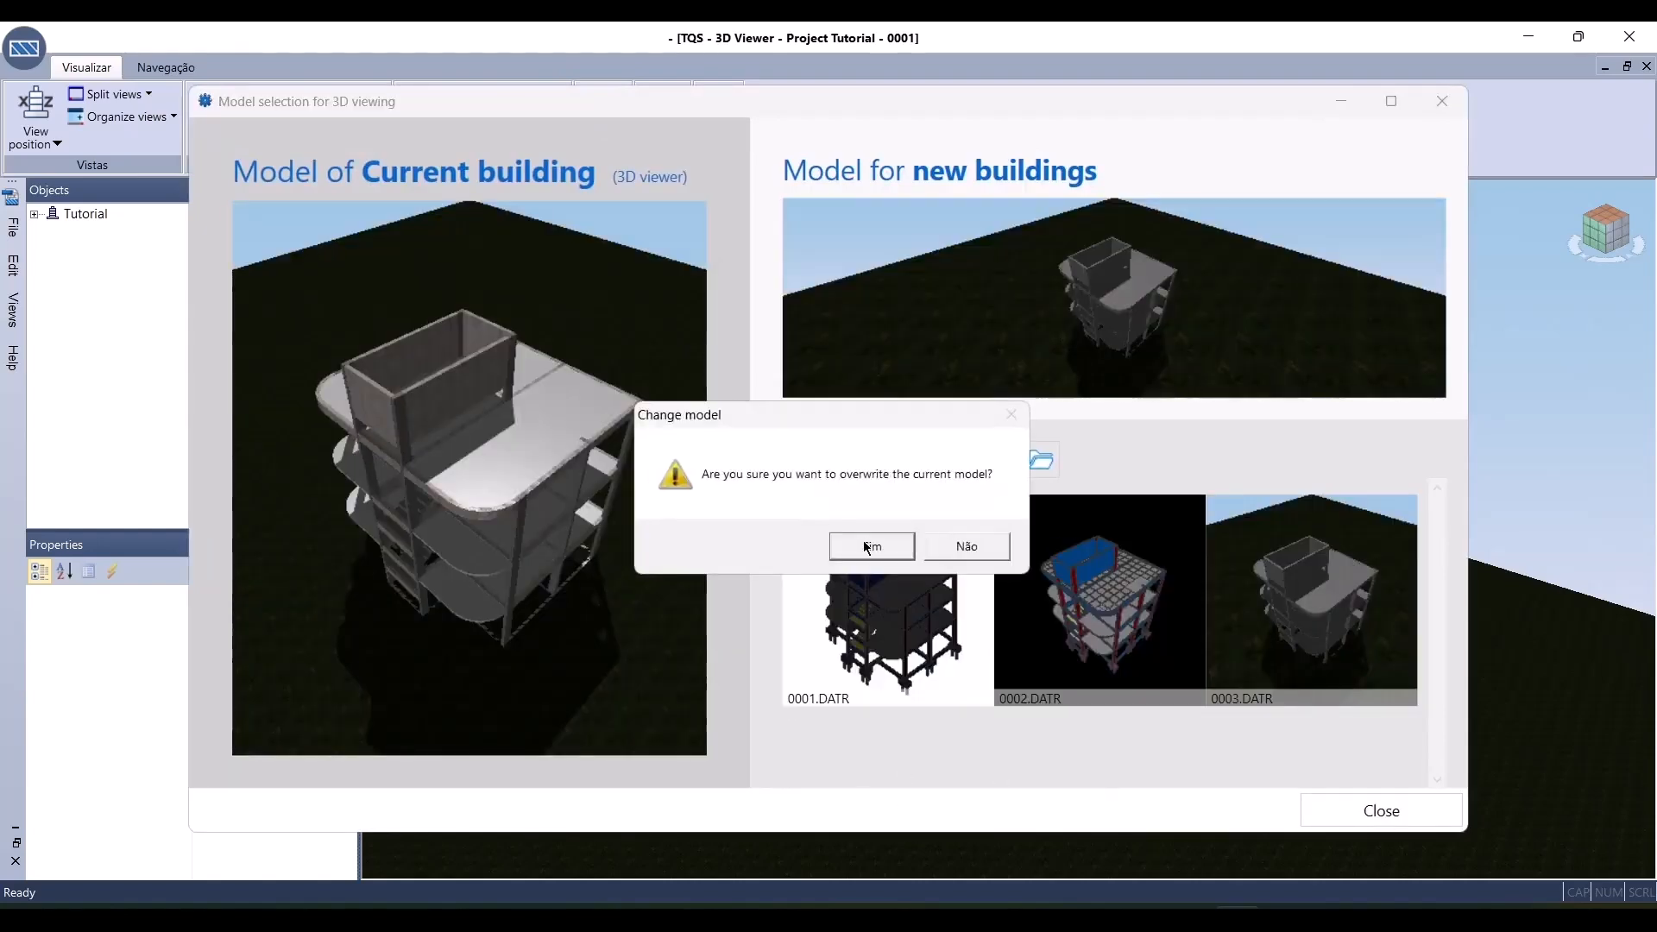
left_click(867, 546)
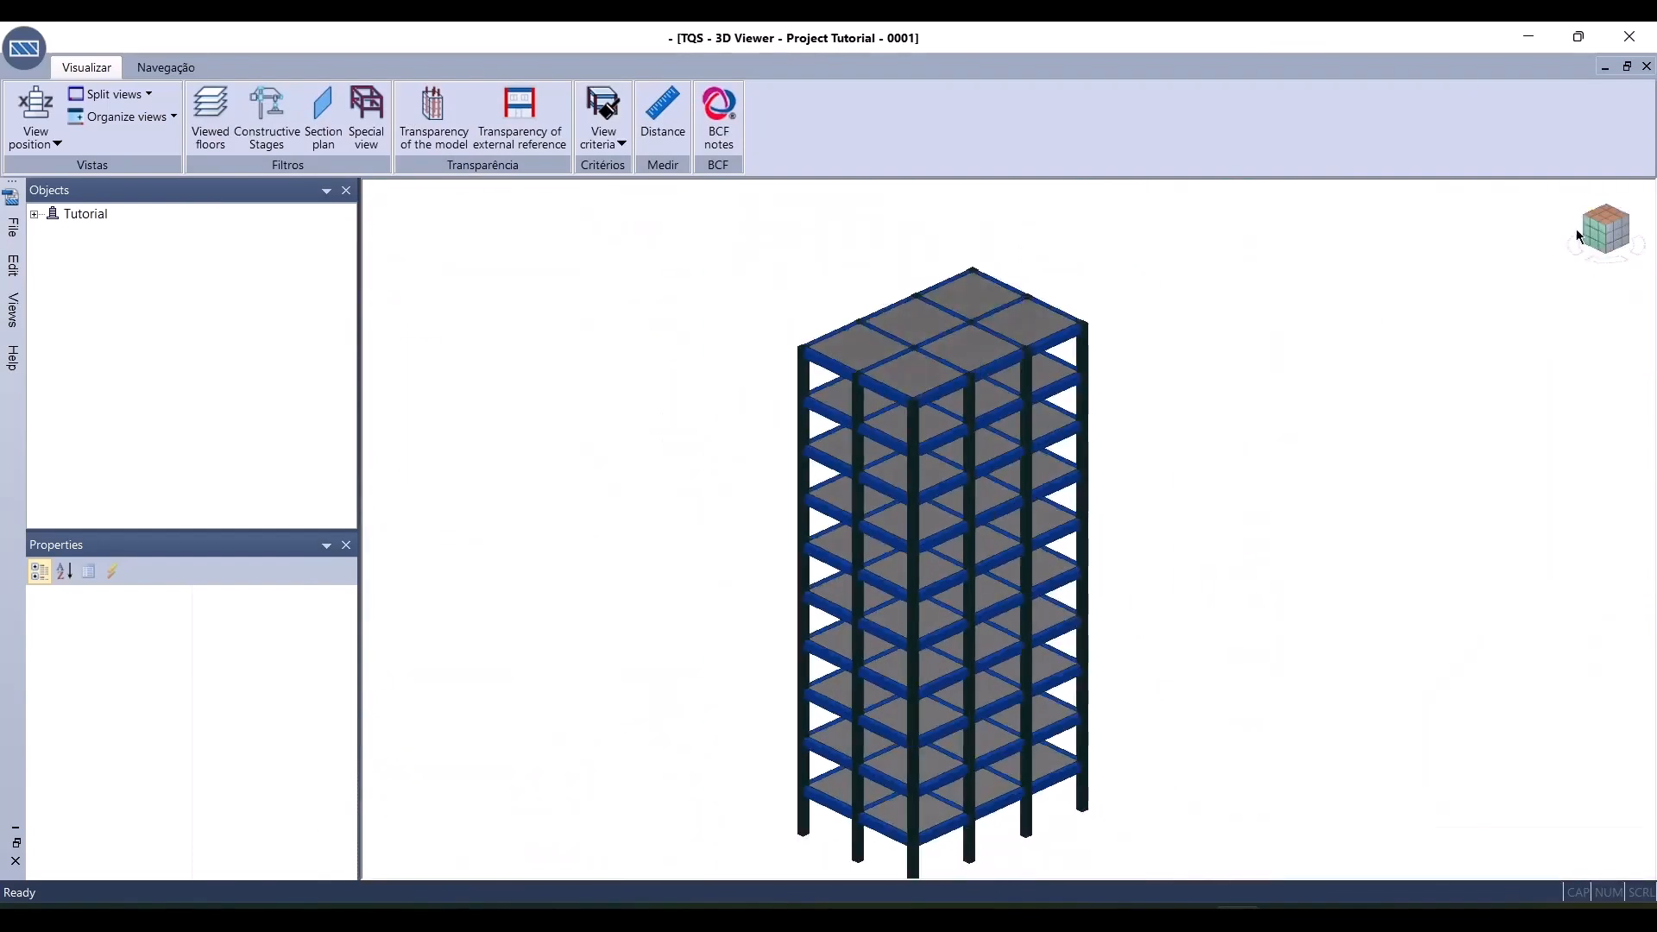
left_click_drag(1588, 236, 1605, 231)
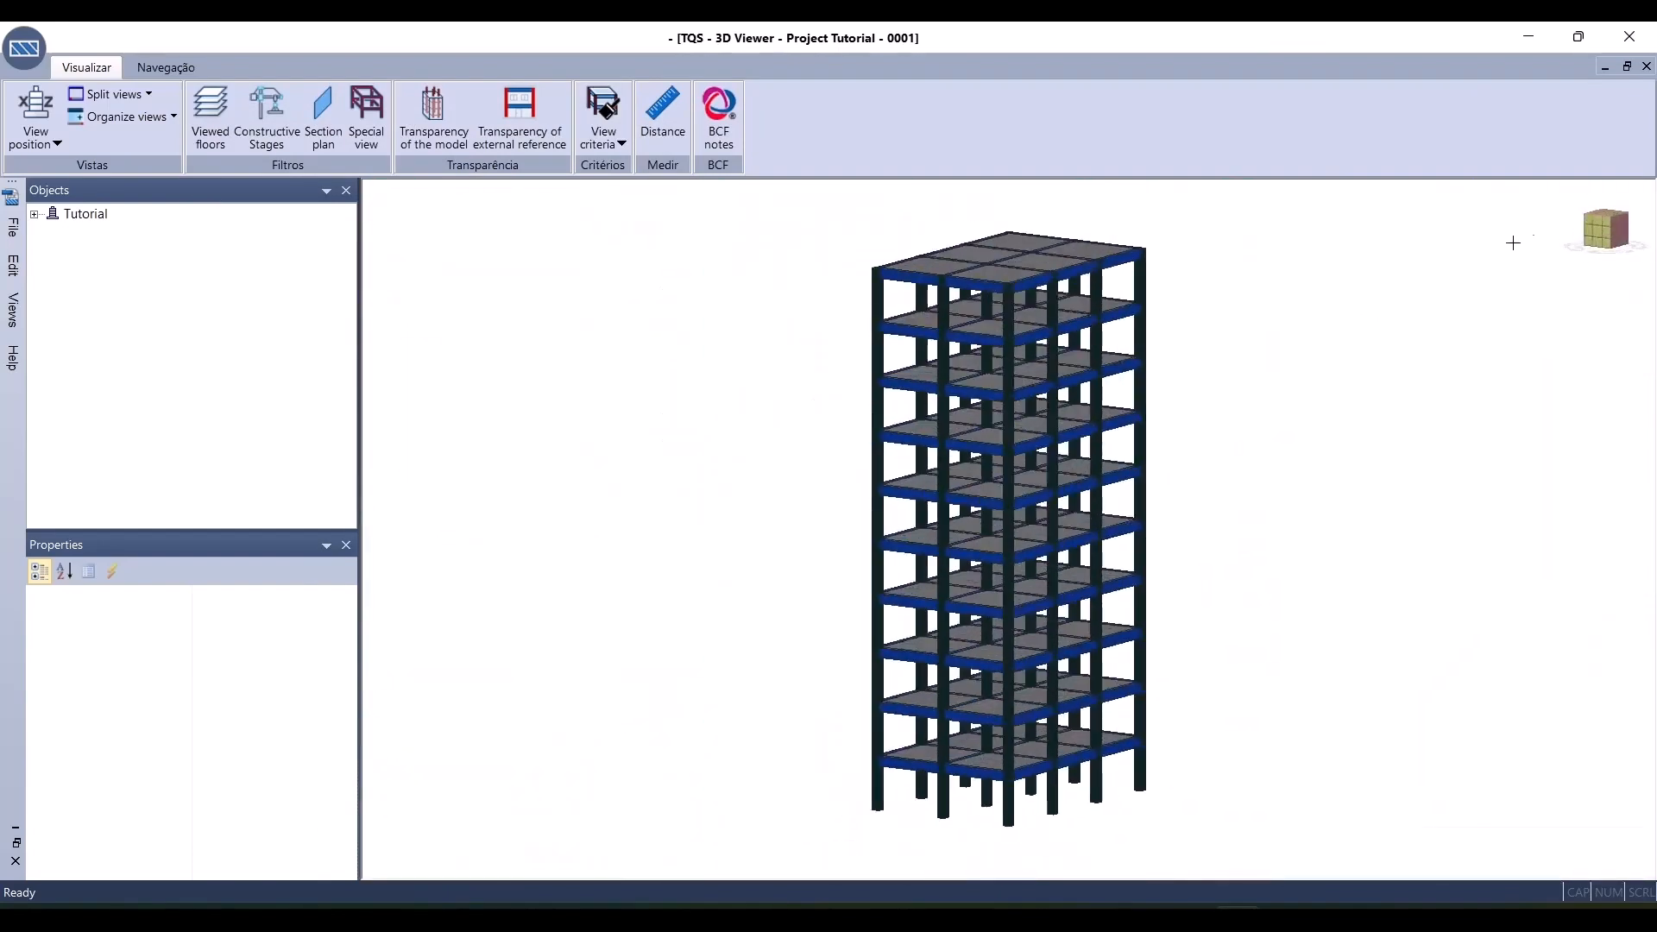
Close the 3D Viewer and exit the Structural Modeler, saving the changes to the Tutorial building
left_click(1643, 32)
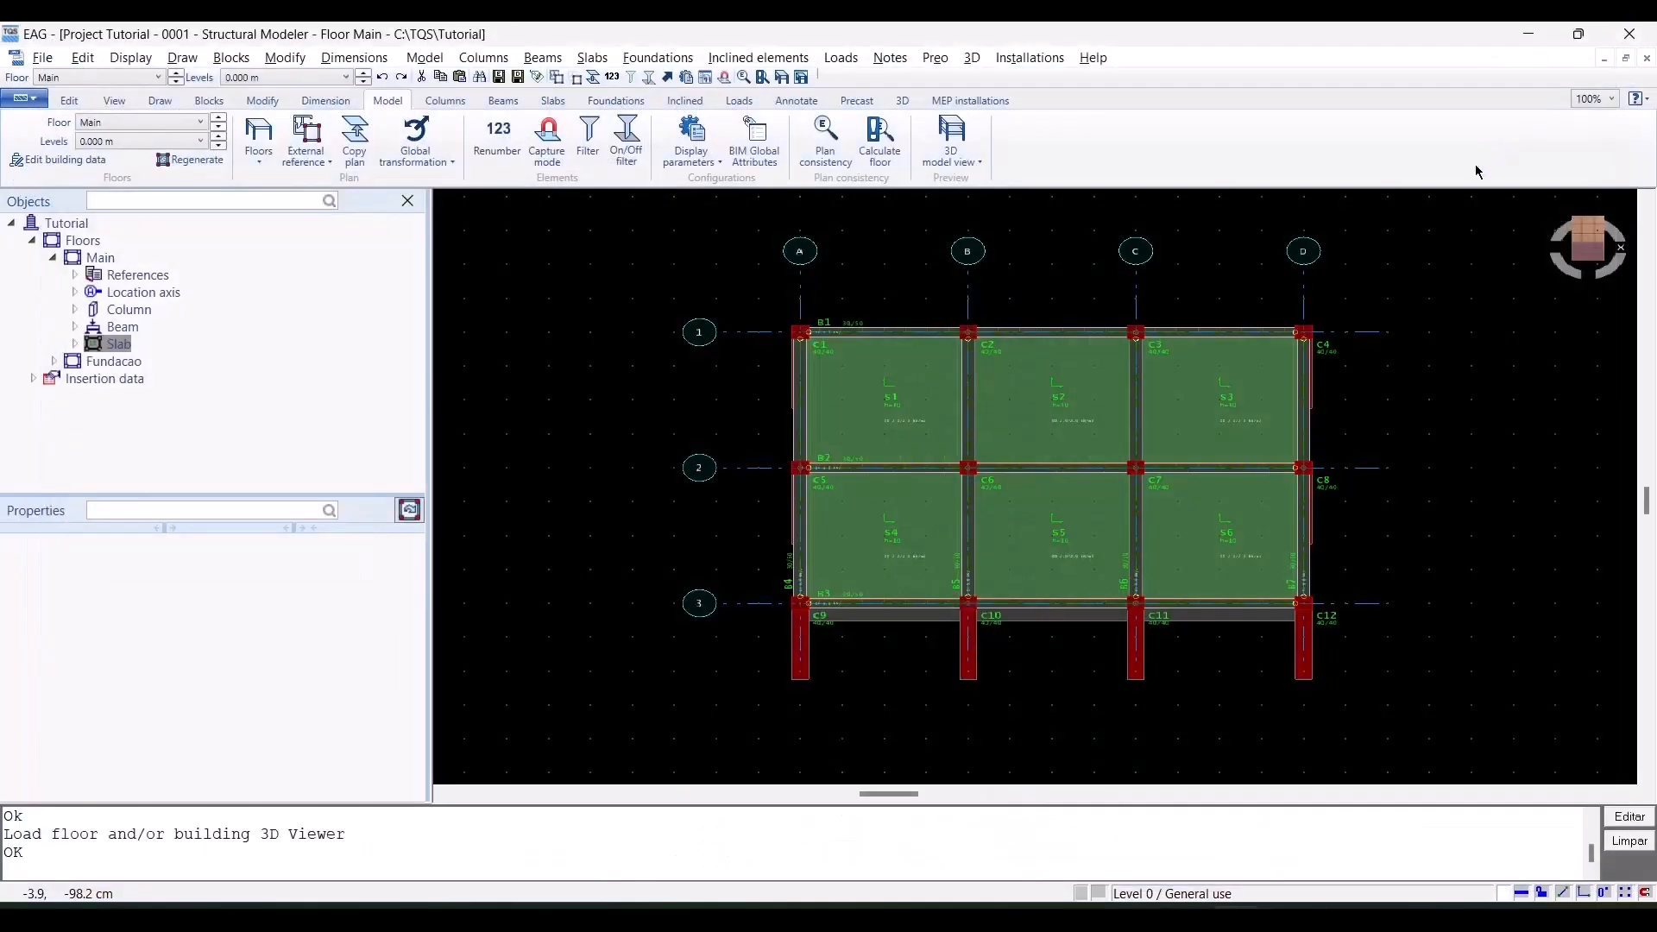
left_click(1628, 35)
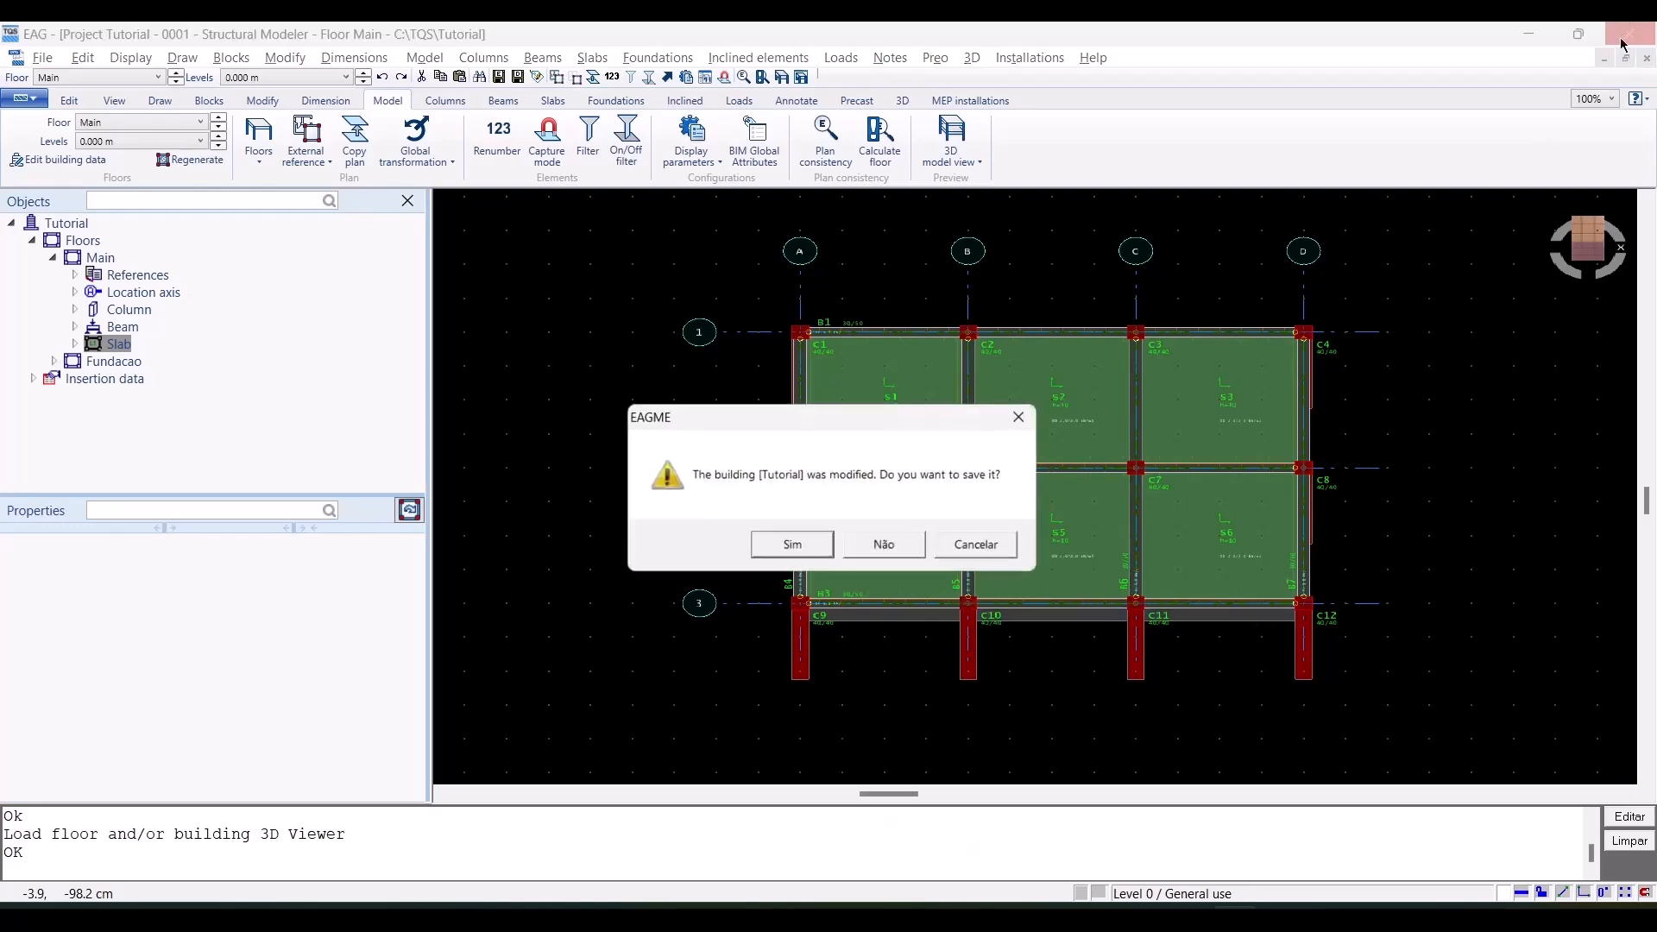
left_click(794, 548)
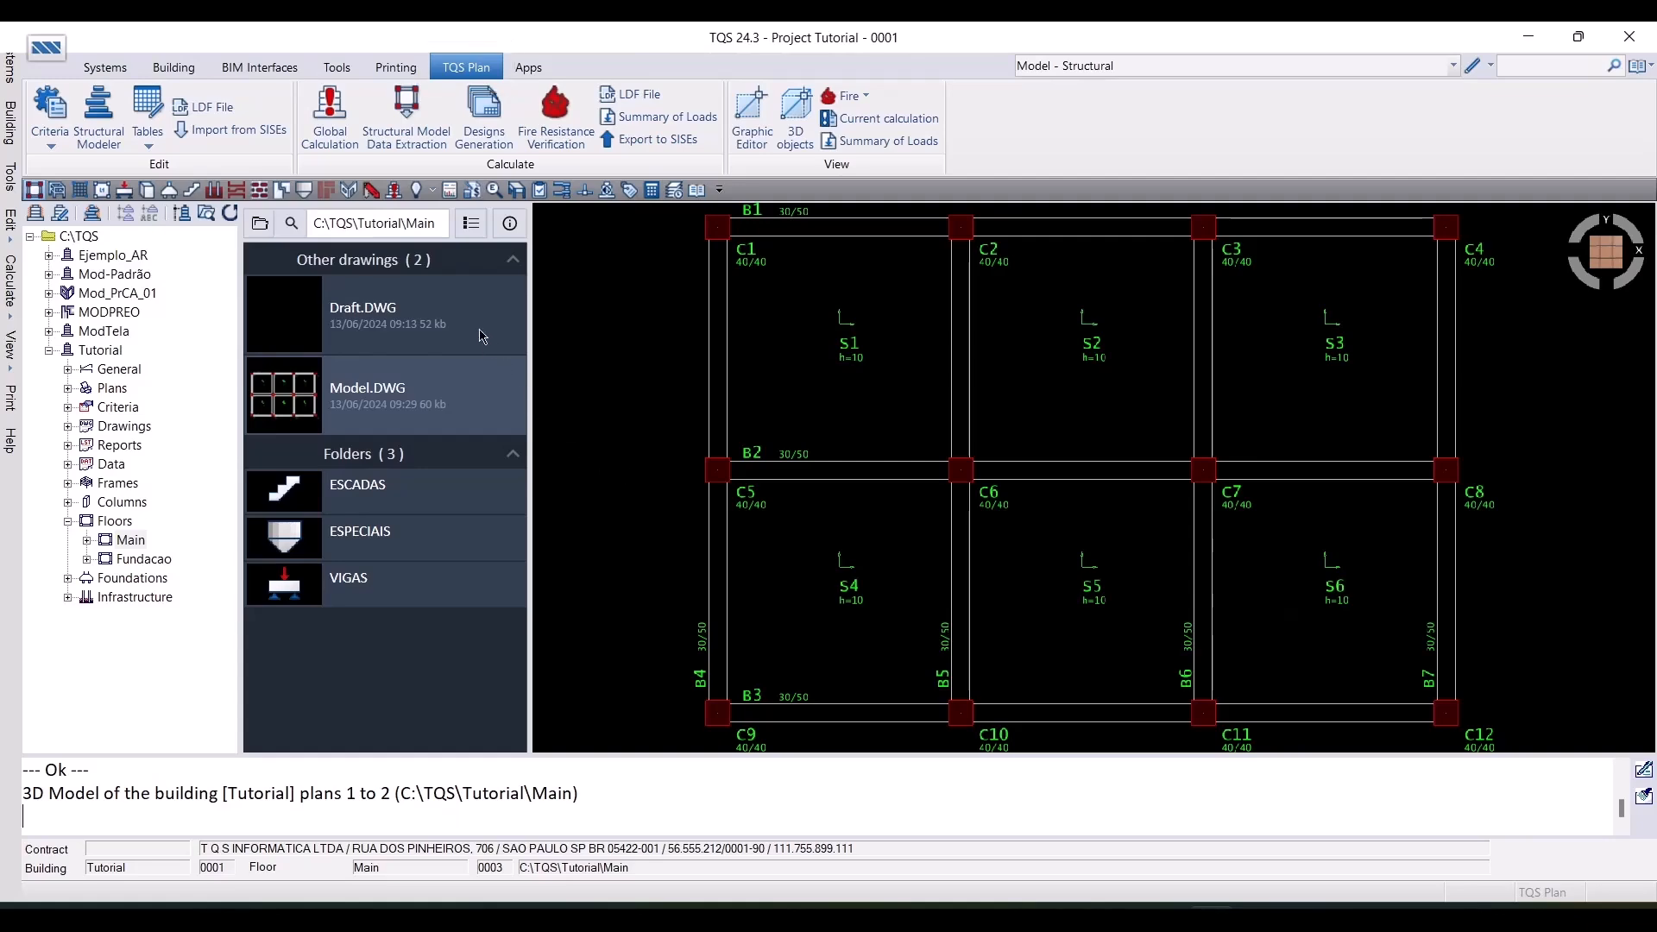
Run the global calculation of the building with the Analysis and Reinforcement preset, and dismiss the resulting error report
left_click(338, 140)
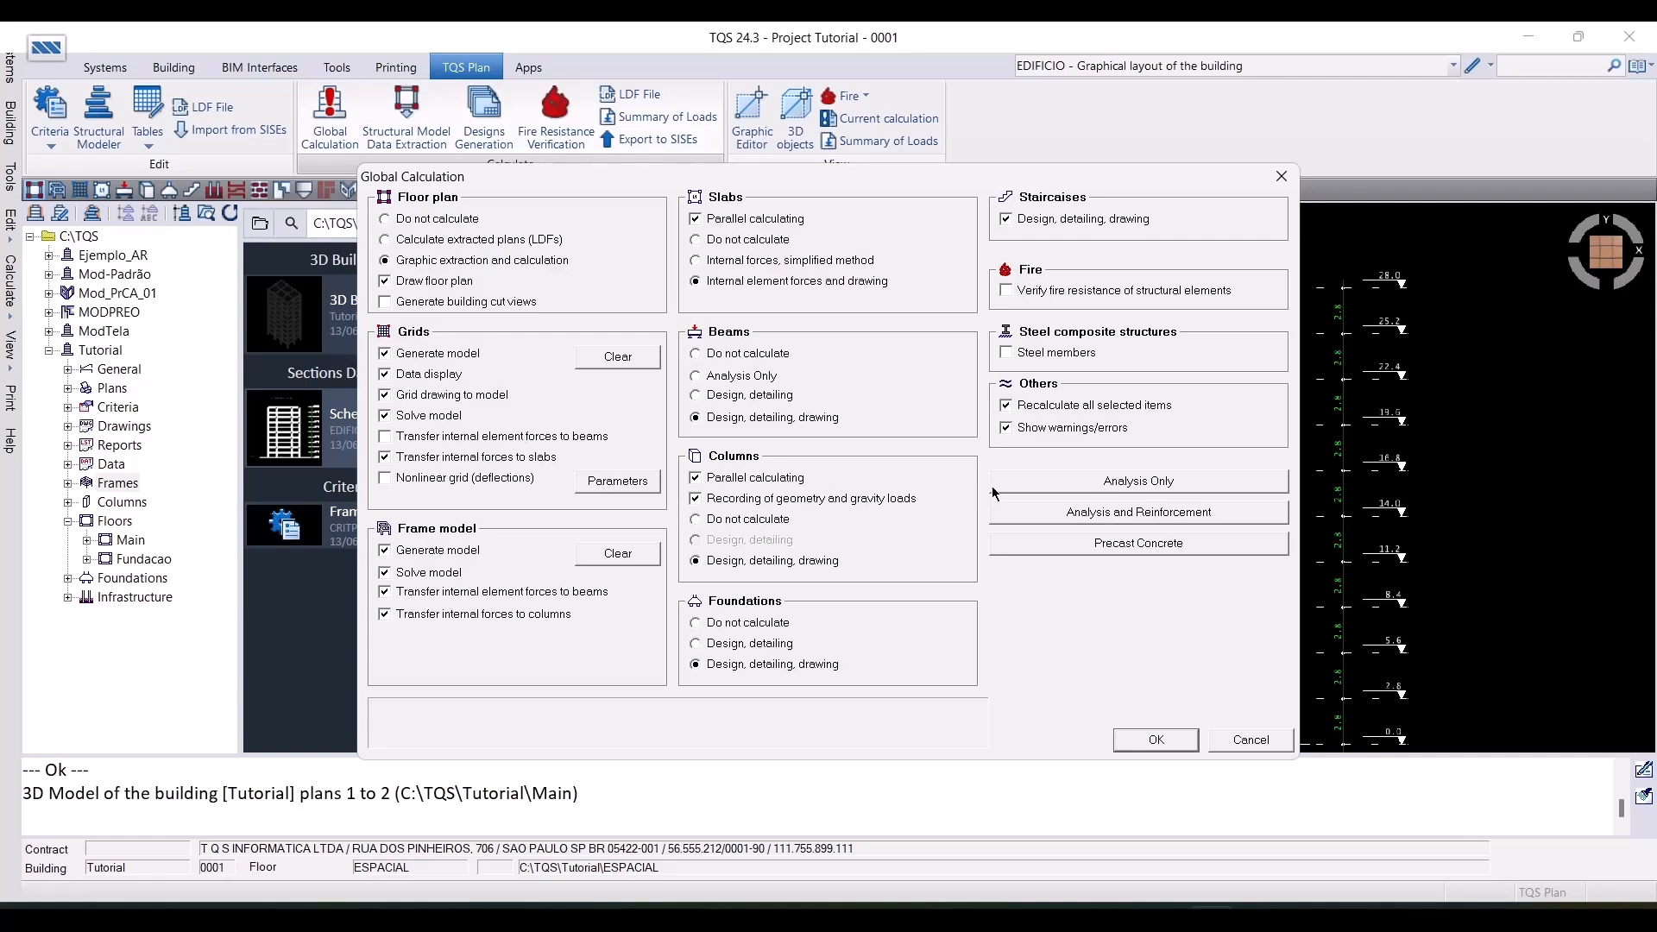
left_click(1126, 514)
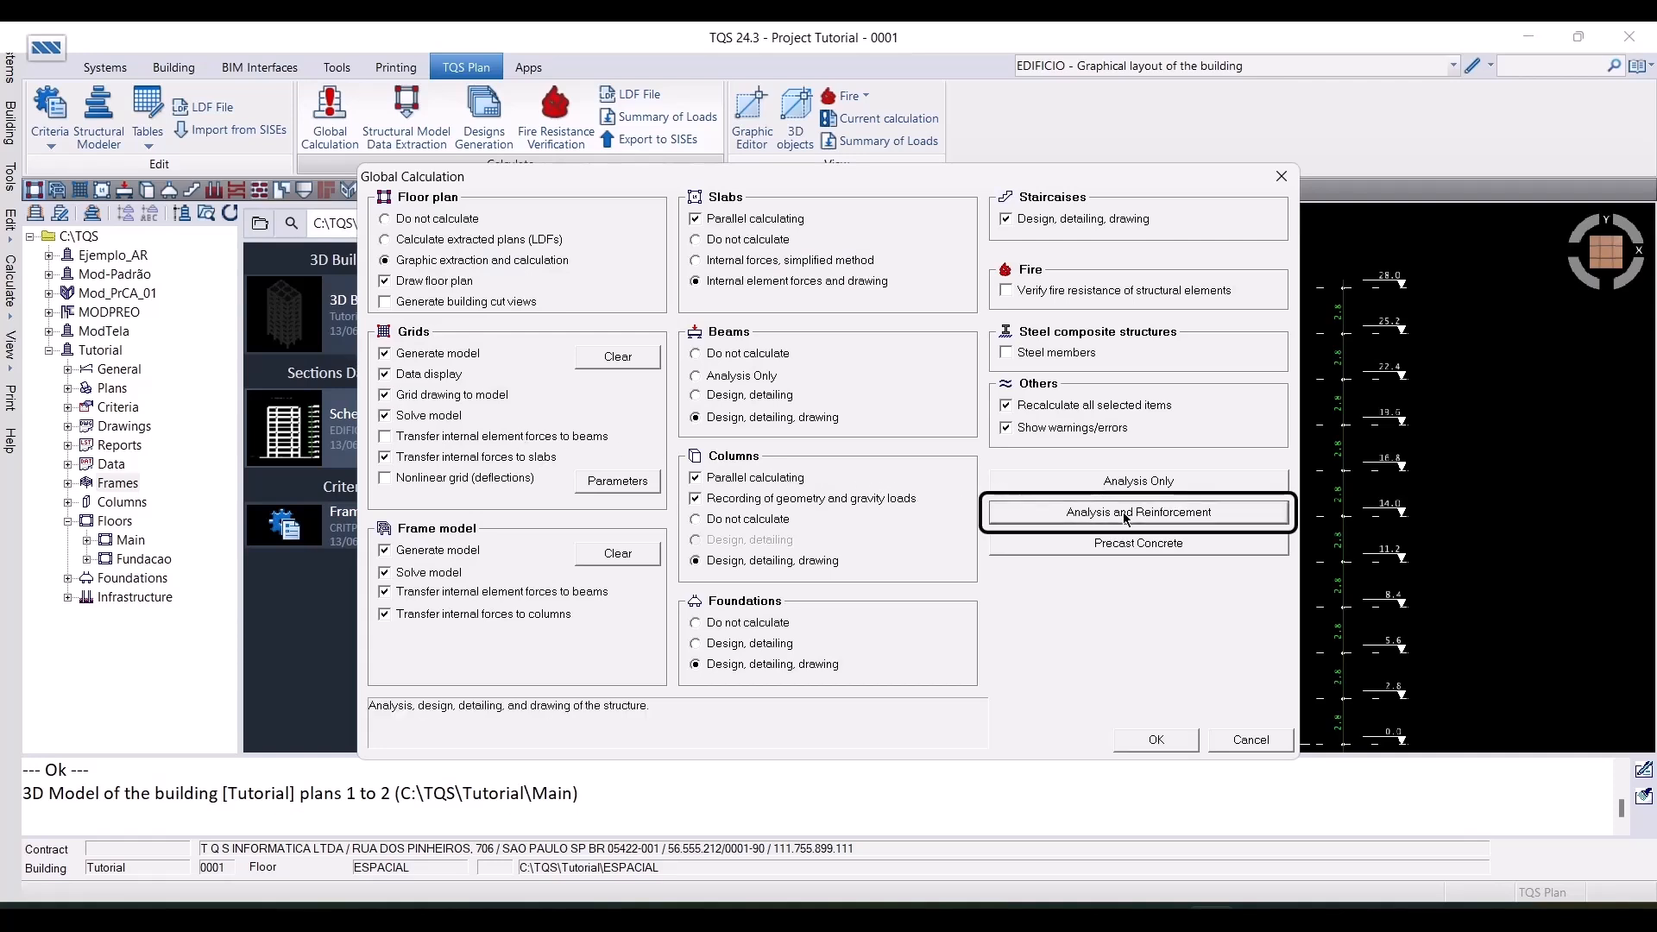
left_click(1156, 741)
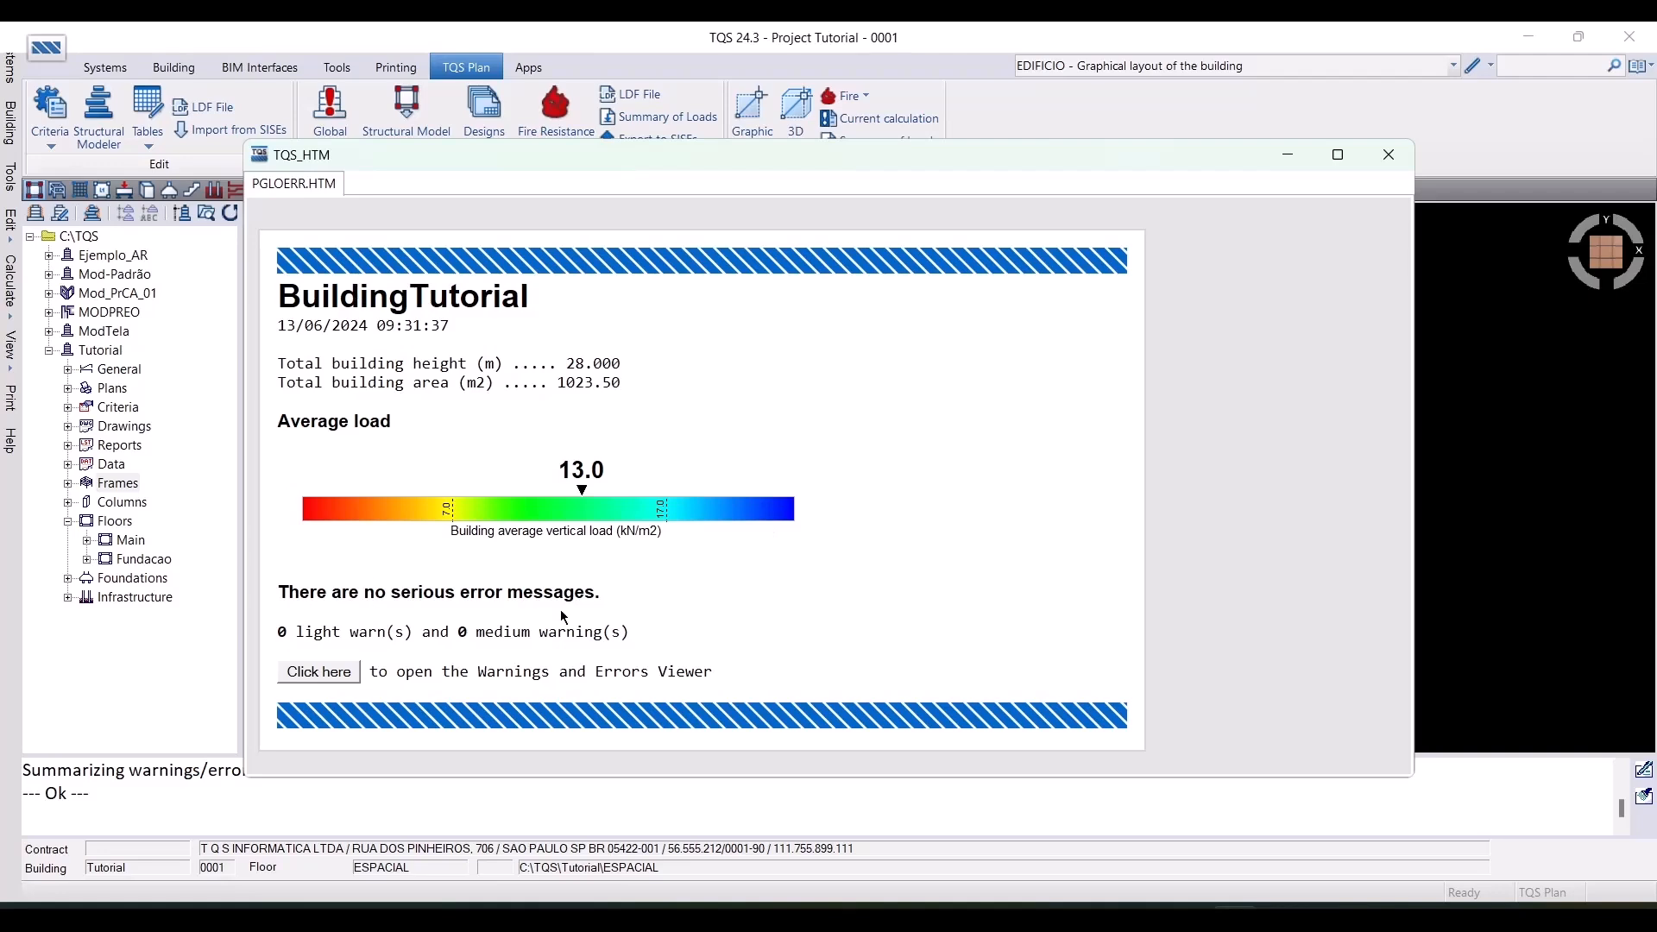
left_click(1391, 154)
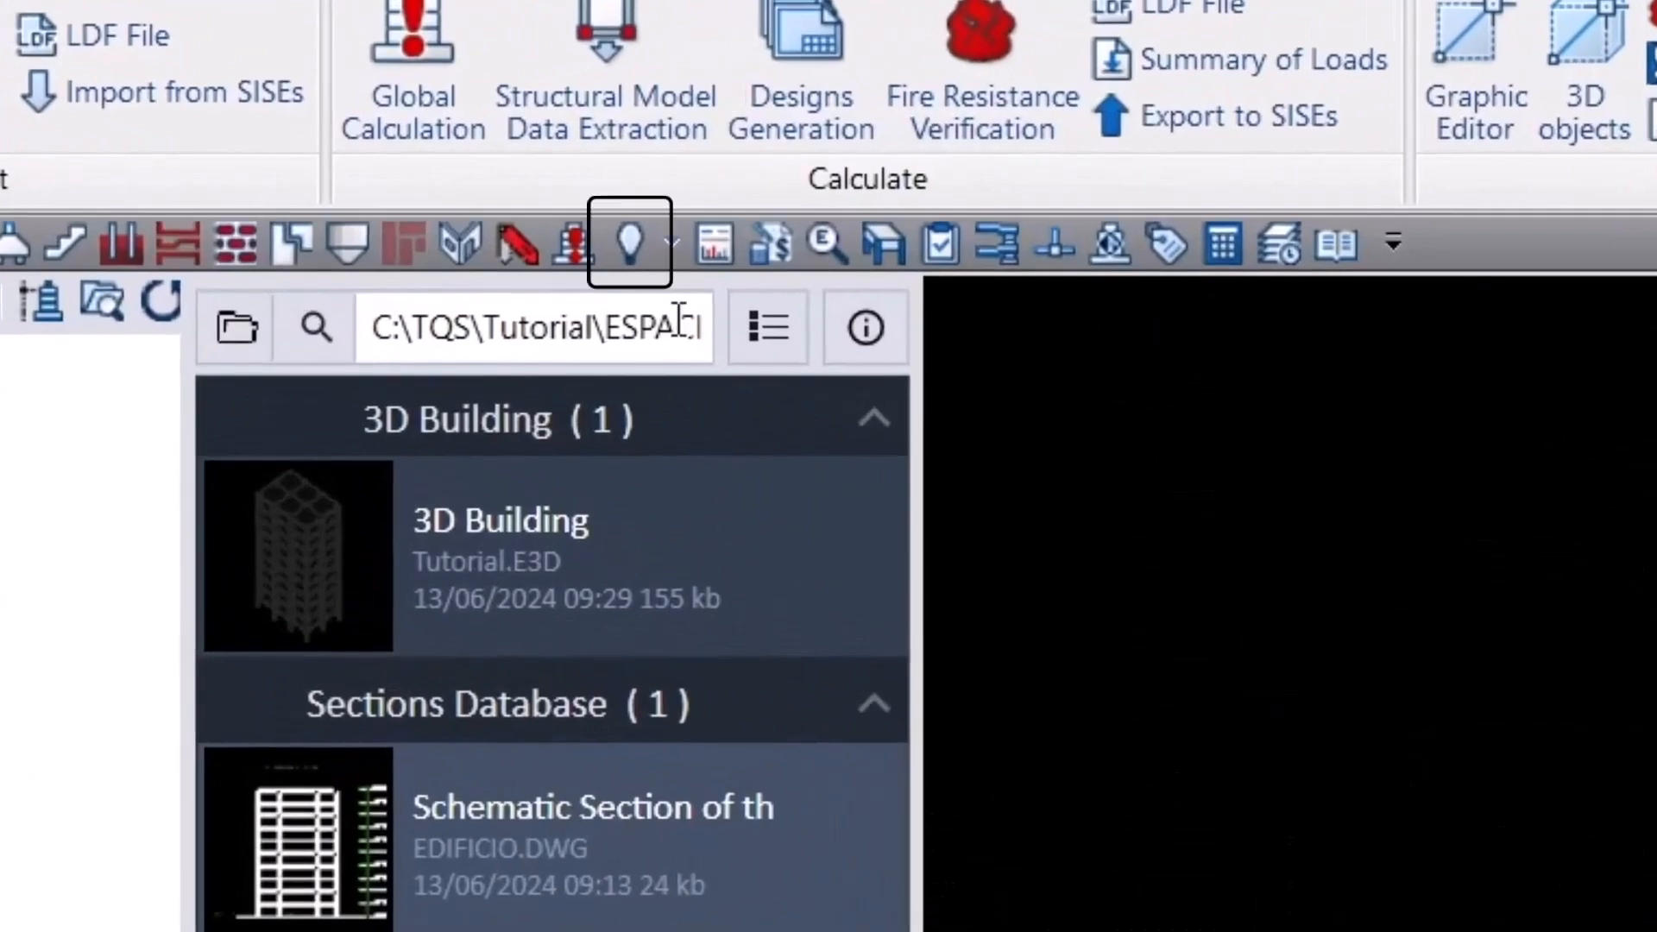
Open the Structural Summary report of the Tutorial building
left_click(641, 256)
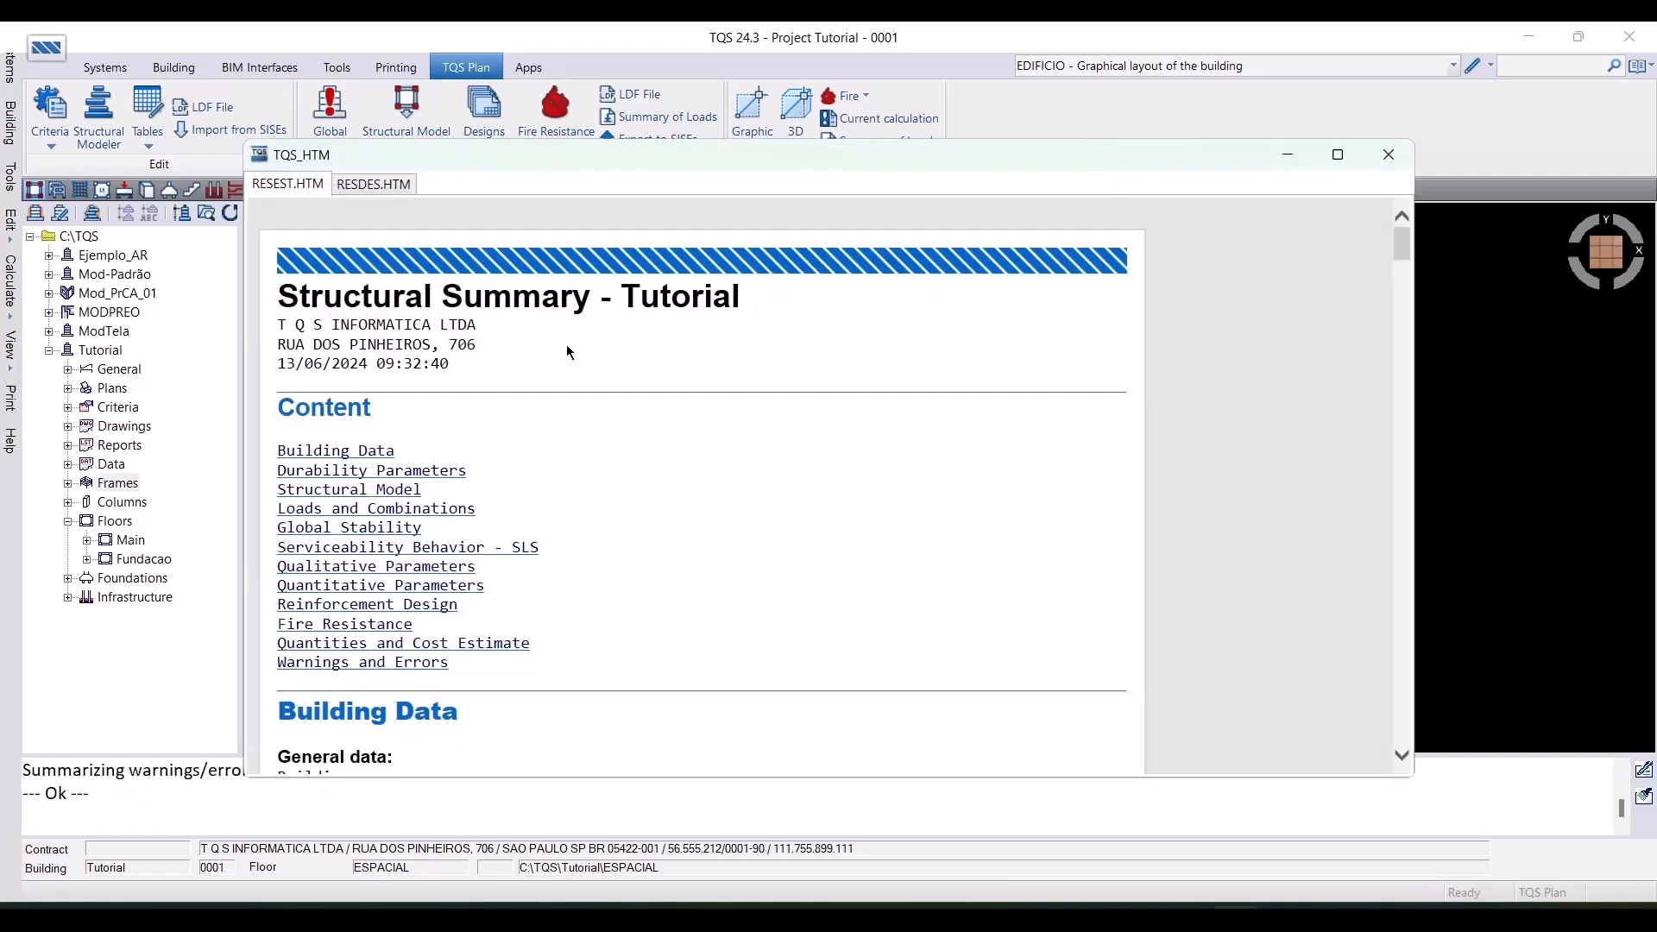
Review the quantities and cost estimate, global stability and qualitative parameters in the Structural Summary, and close the report
scroll(560, 330, "down", 1)
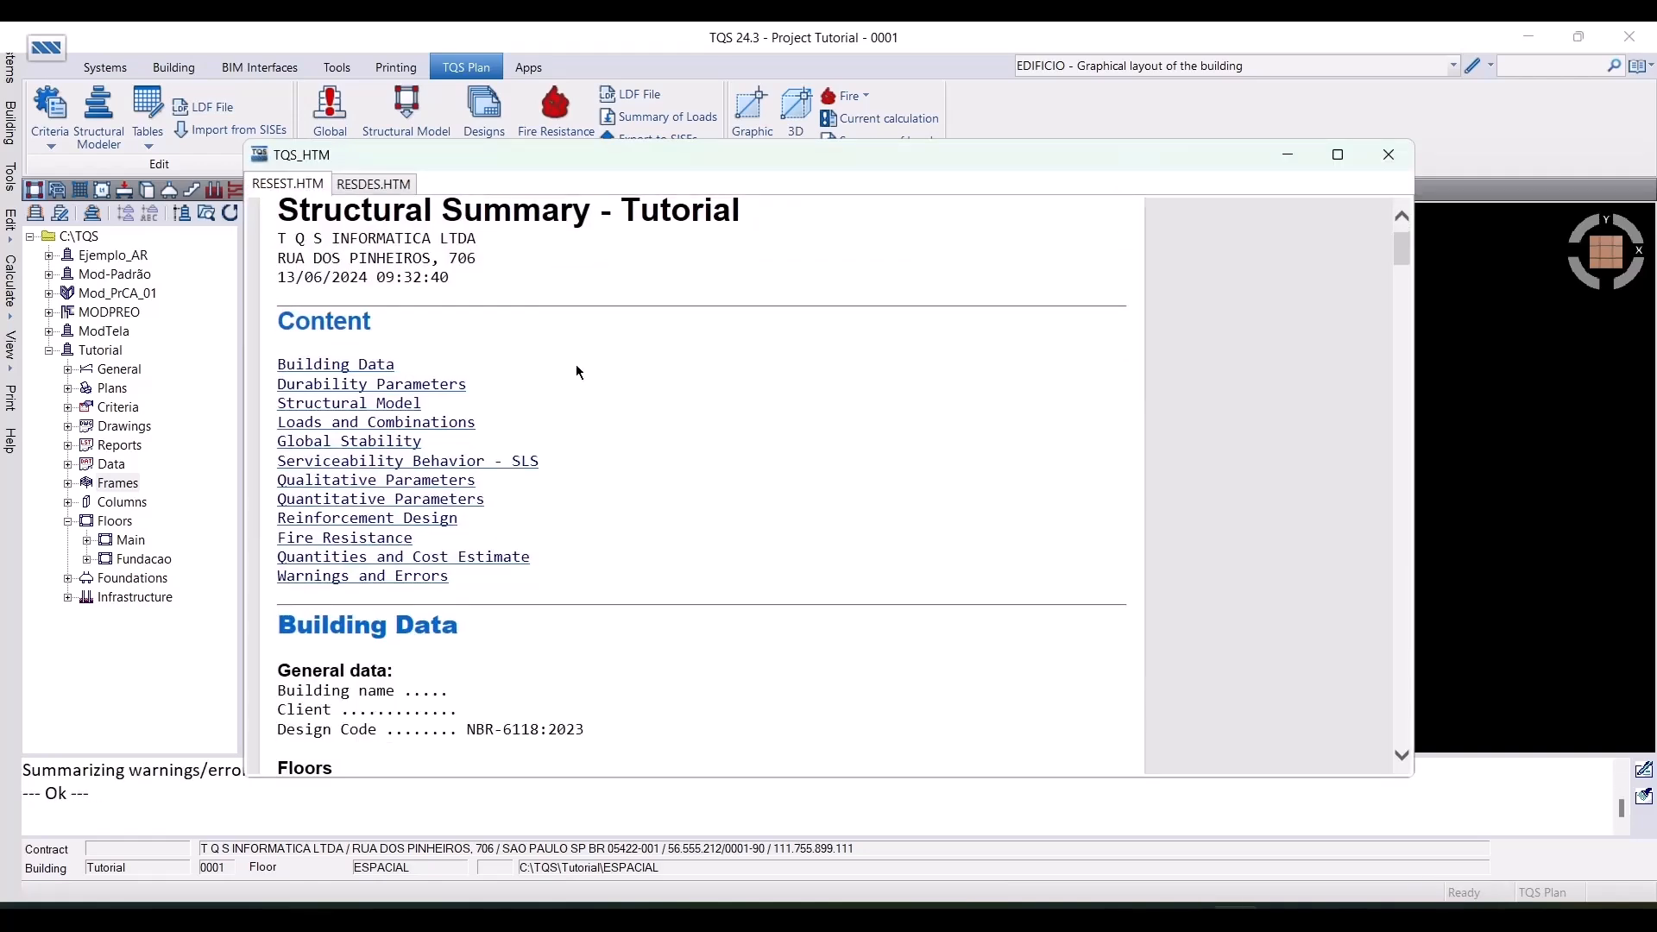
left_click(516, 559)
scroll(794, 503, "down", 11)
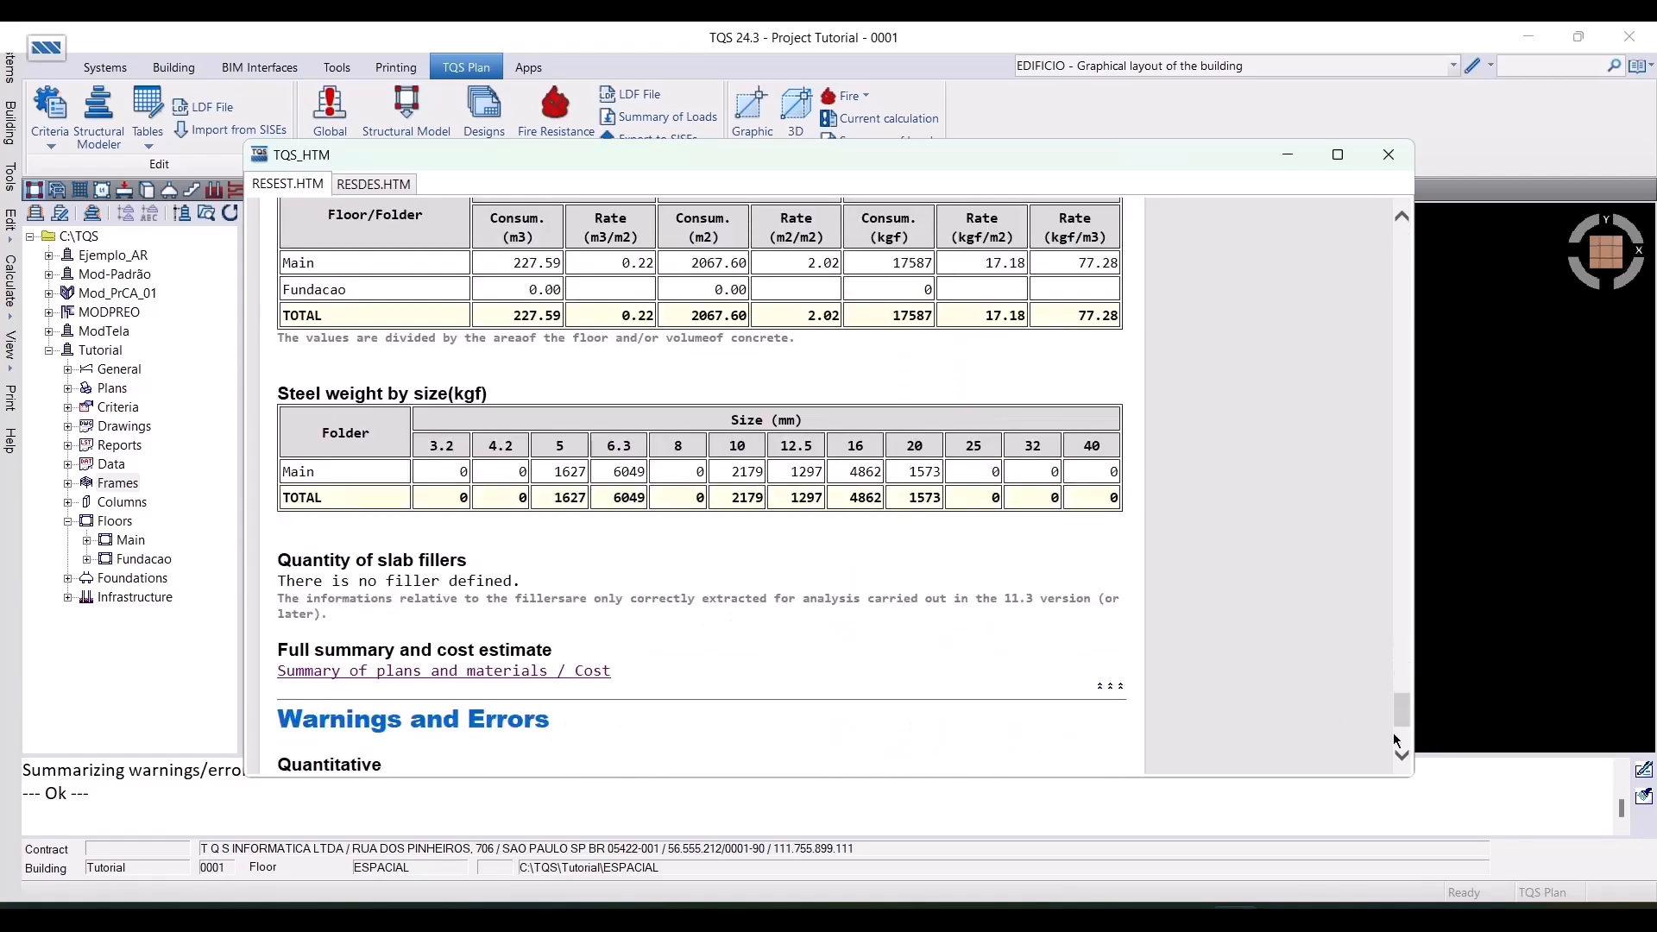
left_click_drag(1395, 732, 1395, 244)
left_click(372, 516)
scroll(570, 517, "down", 20)
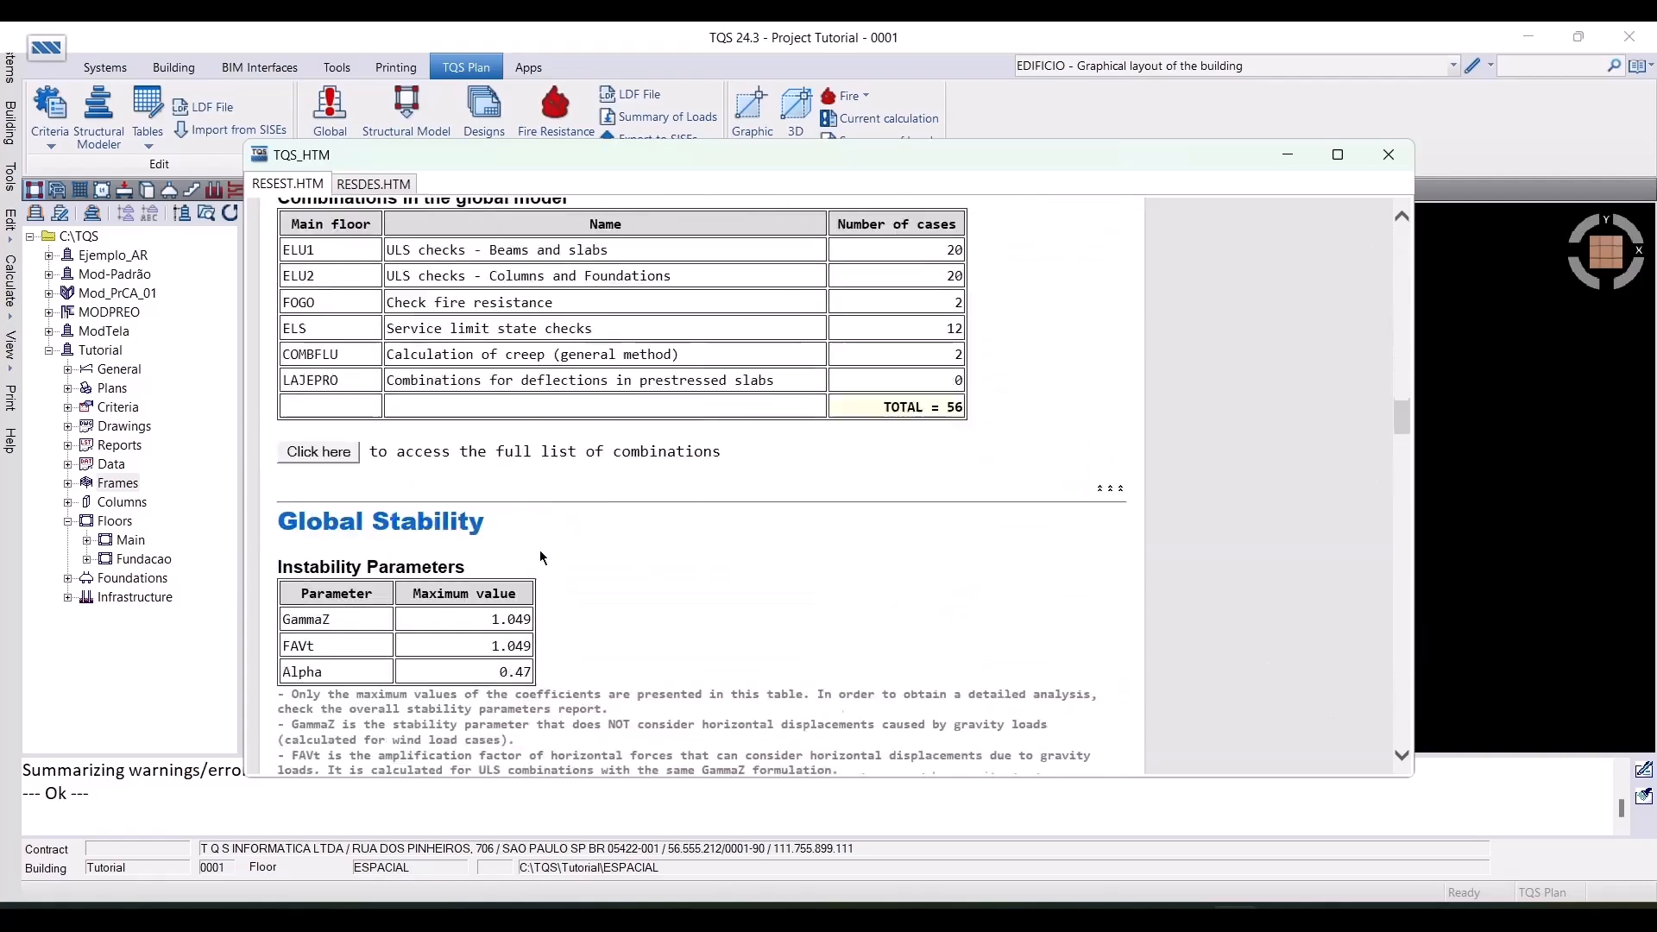
scroll(593, 506, "down", 8)
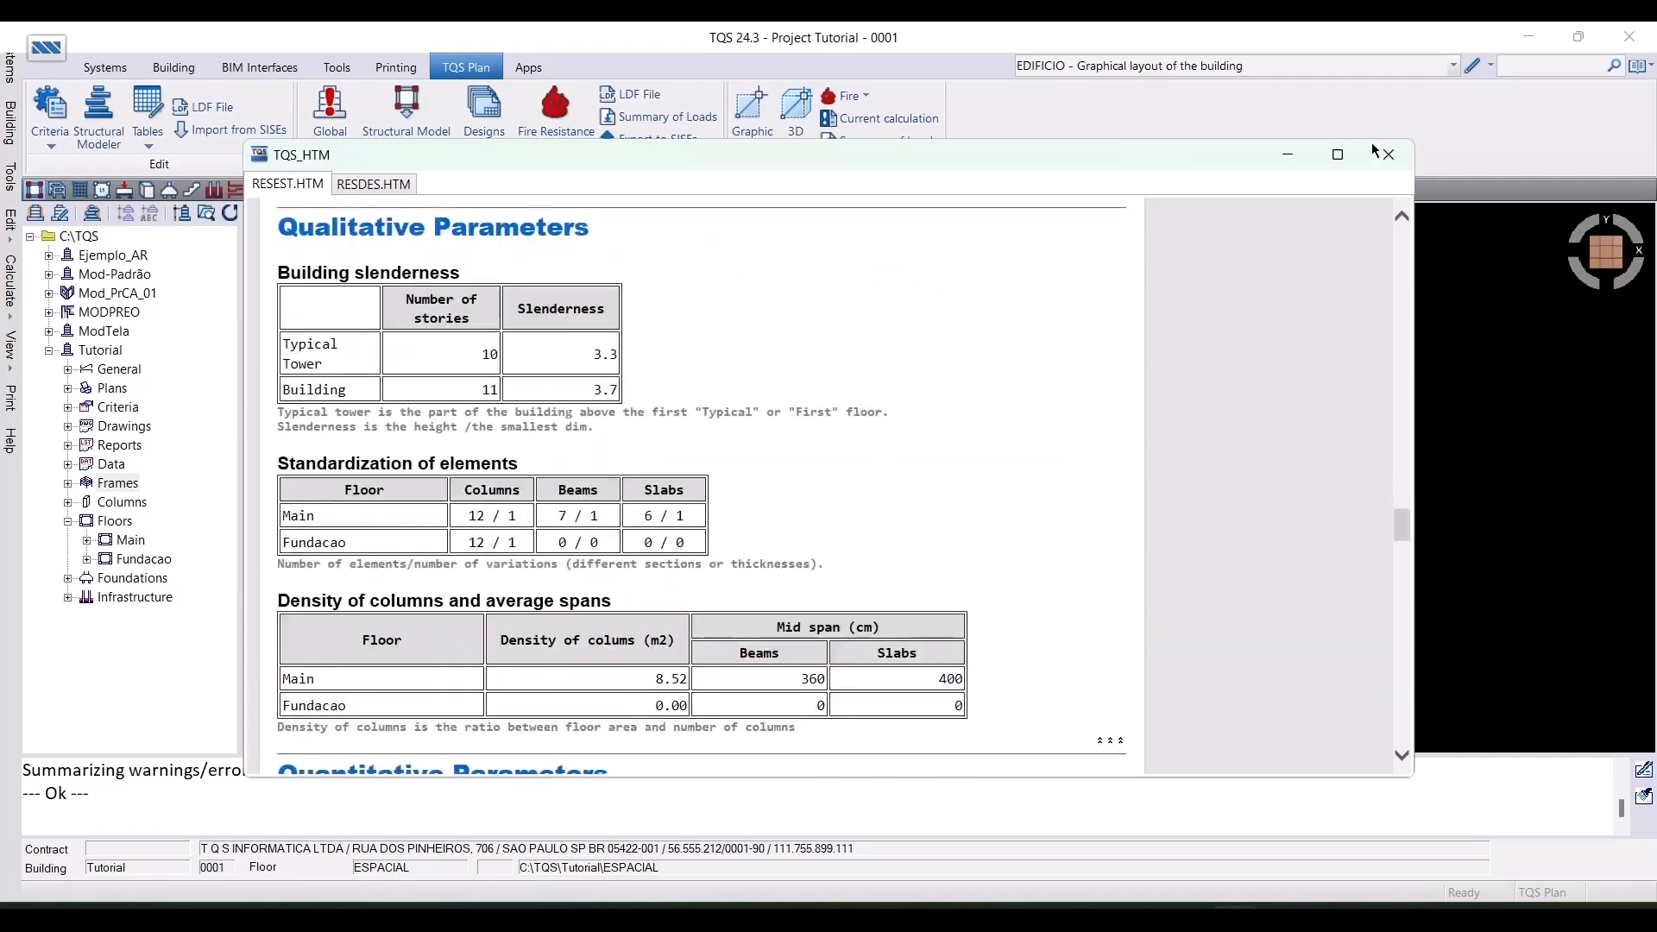
left_click(1399, 161)
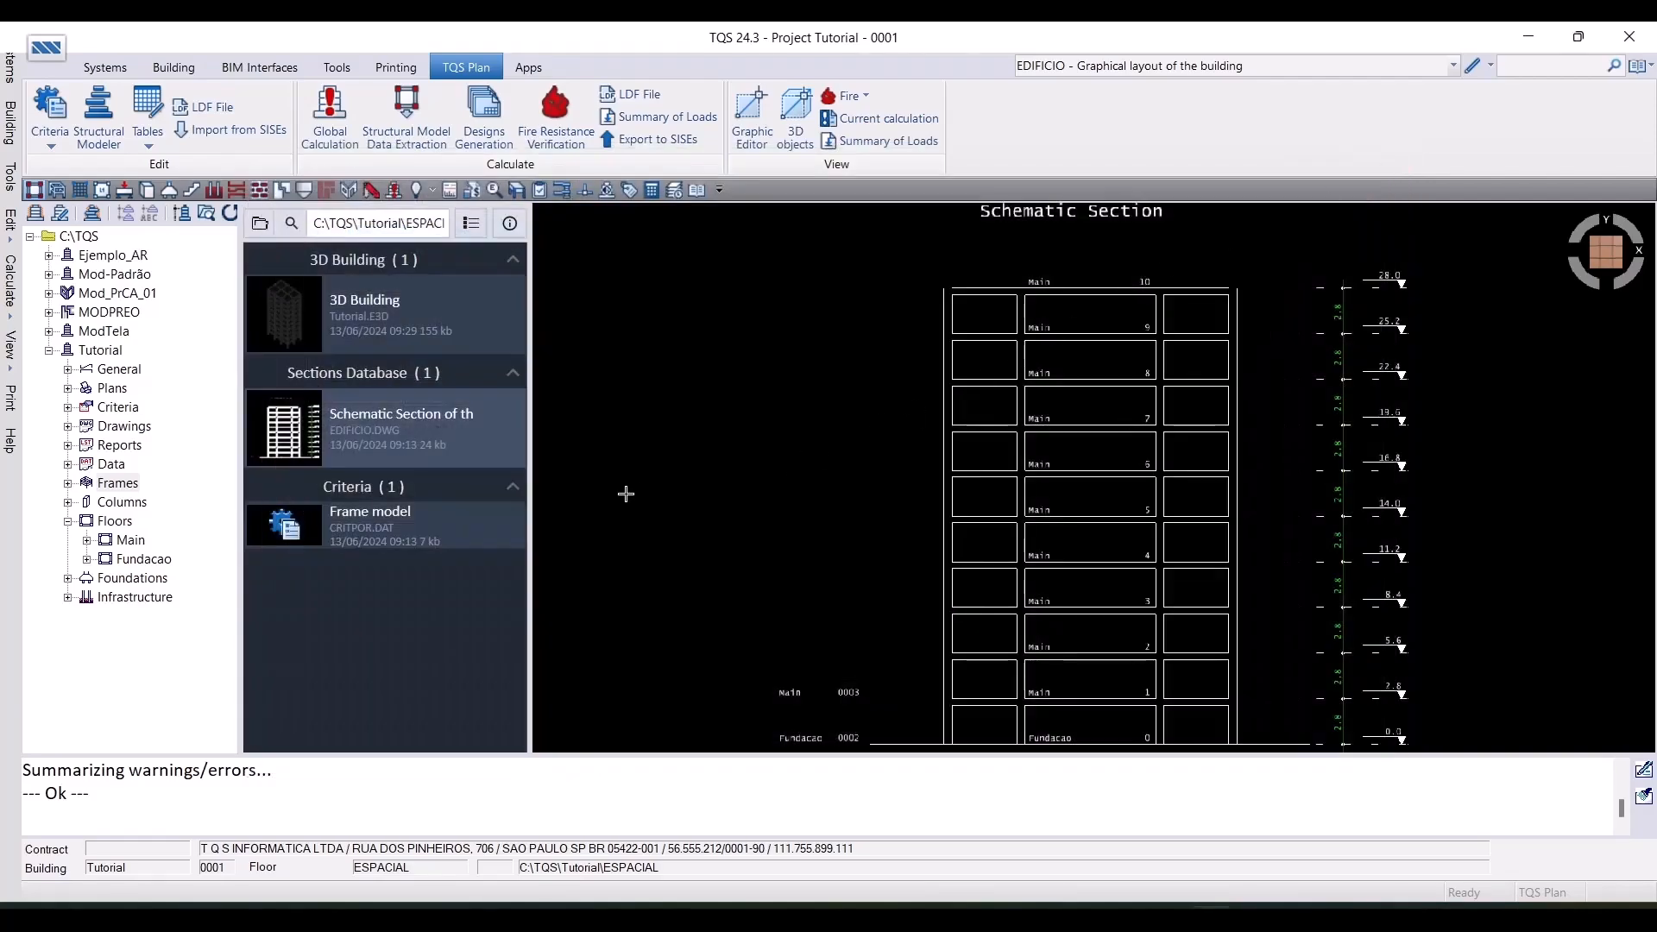
Open the Global stability report (PORALF.HTM) from the Tutorial building's Frames folder and read through it
left_click(117, 483)
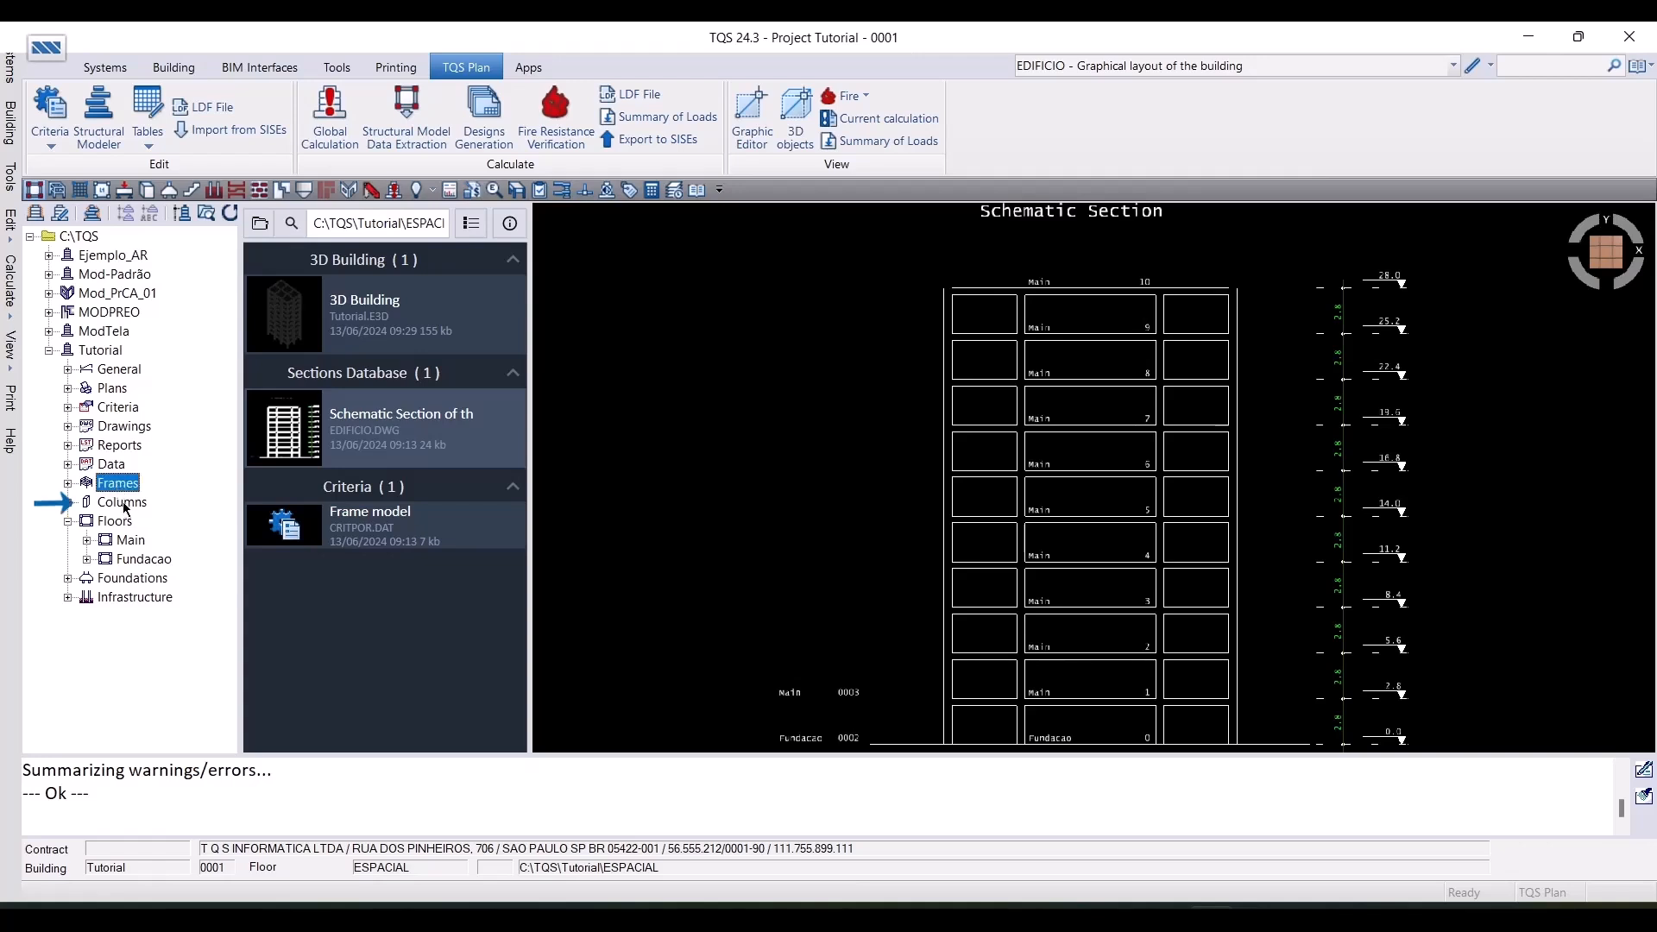
left_click(124, 504)
left_click(116, 483)
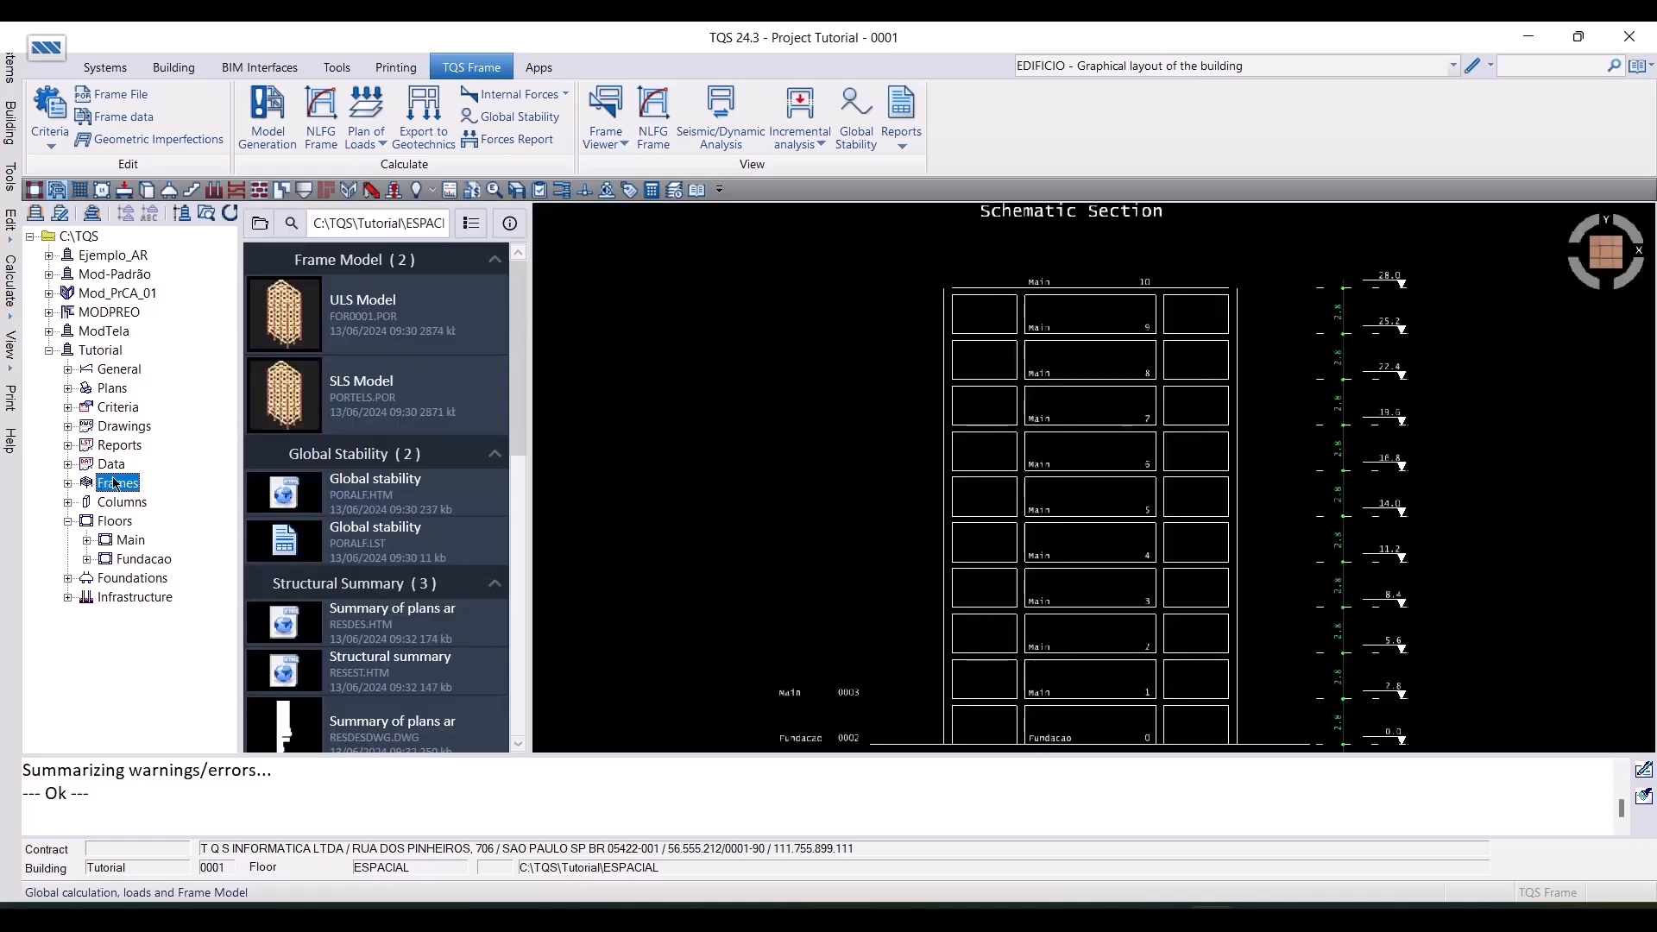
left_click(401, 493)
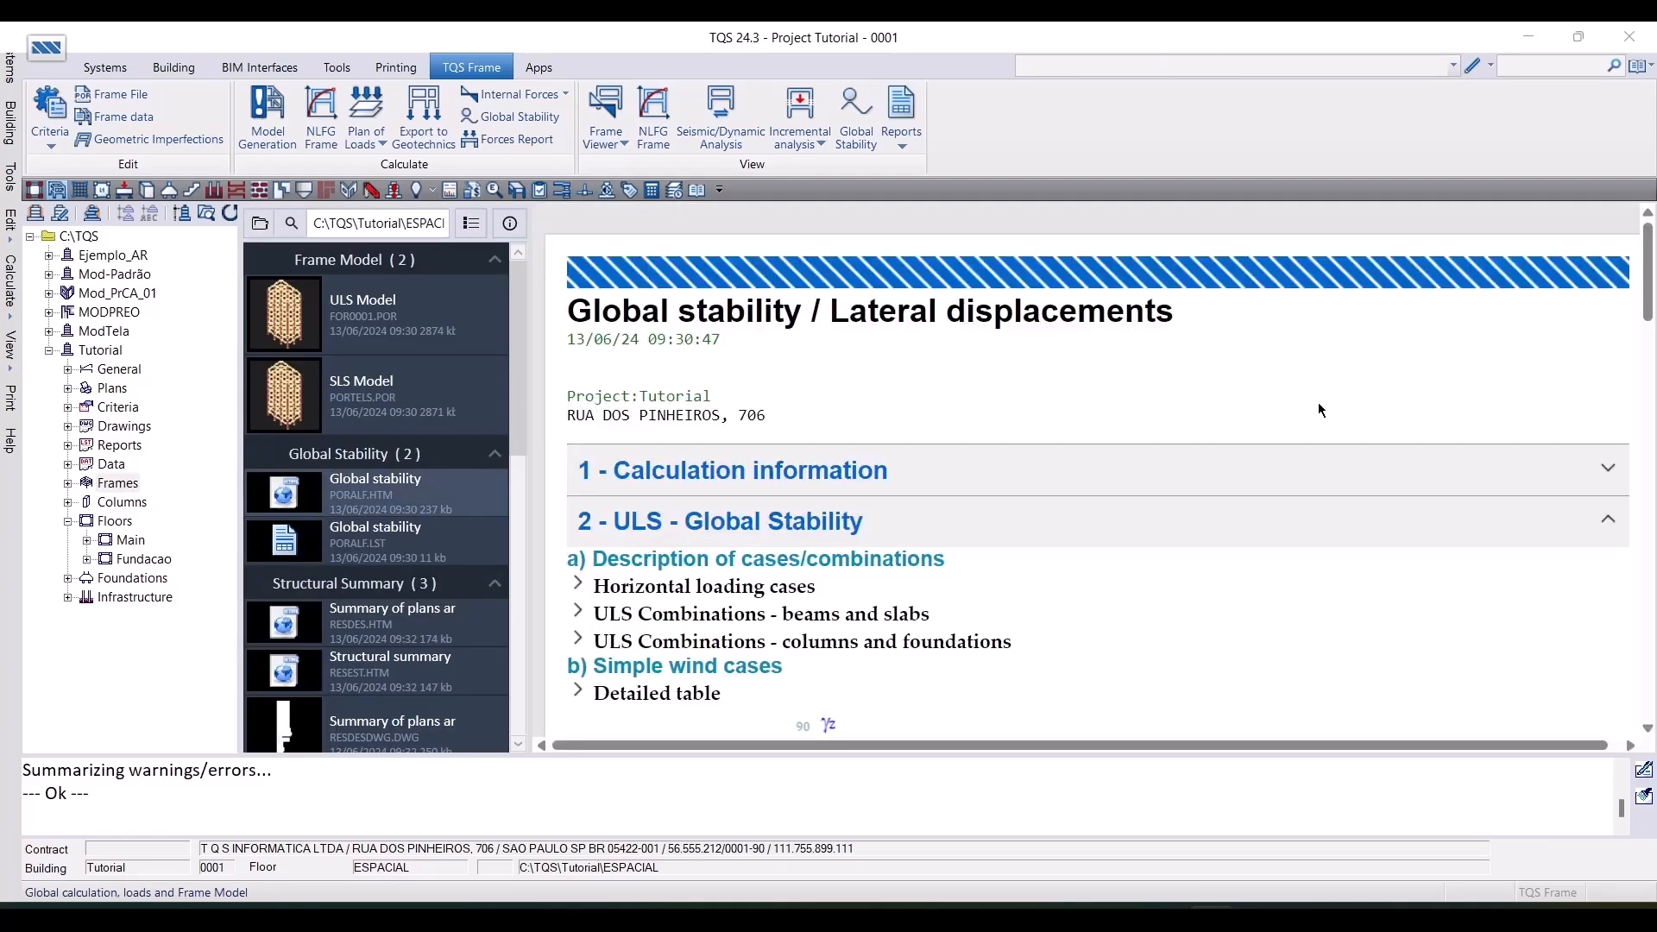
scroll(1318, 410, "down", 20)
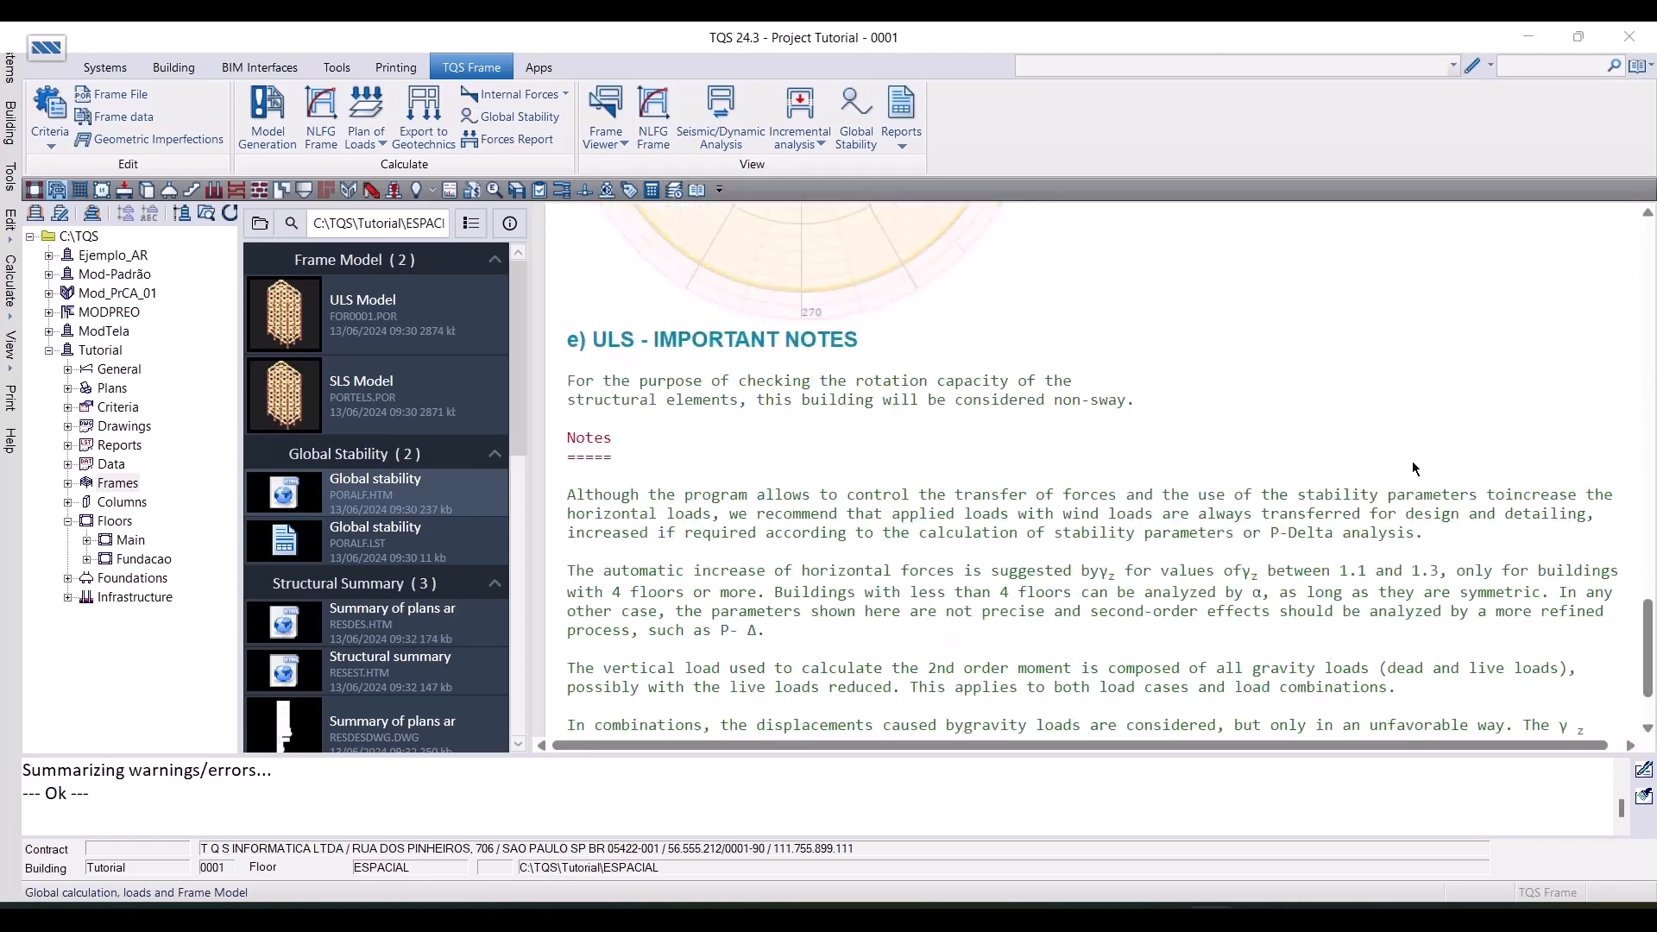
scroll(1413, 468, "up", 20)
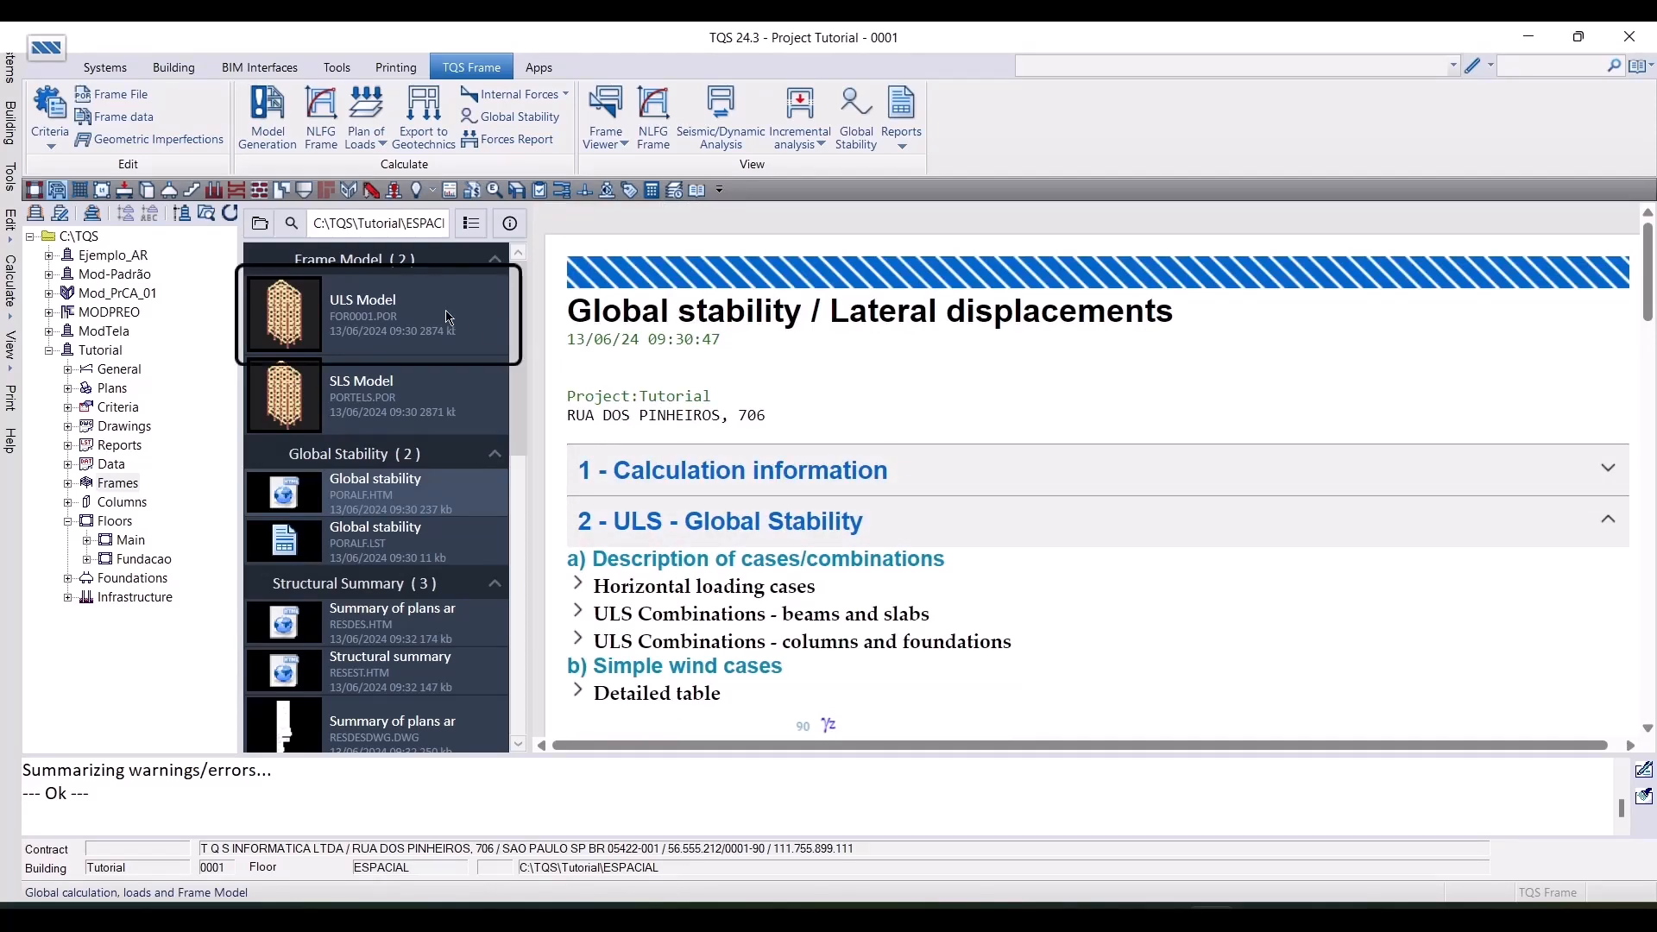
Open the ULS frame model FOR0001.POR with combination 01 - All dead and live loads of the floors
double_click(371, 327)
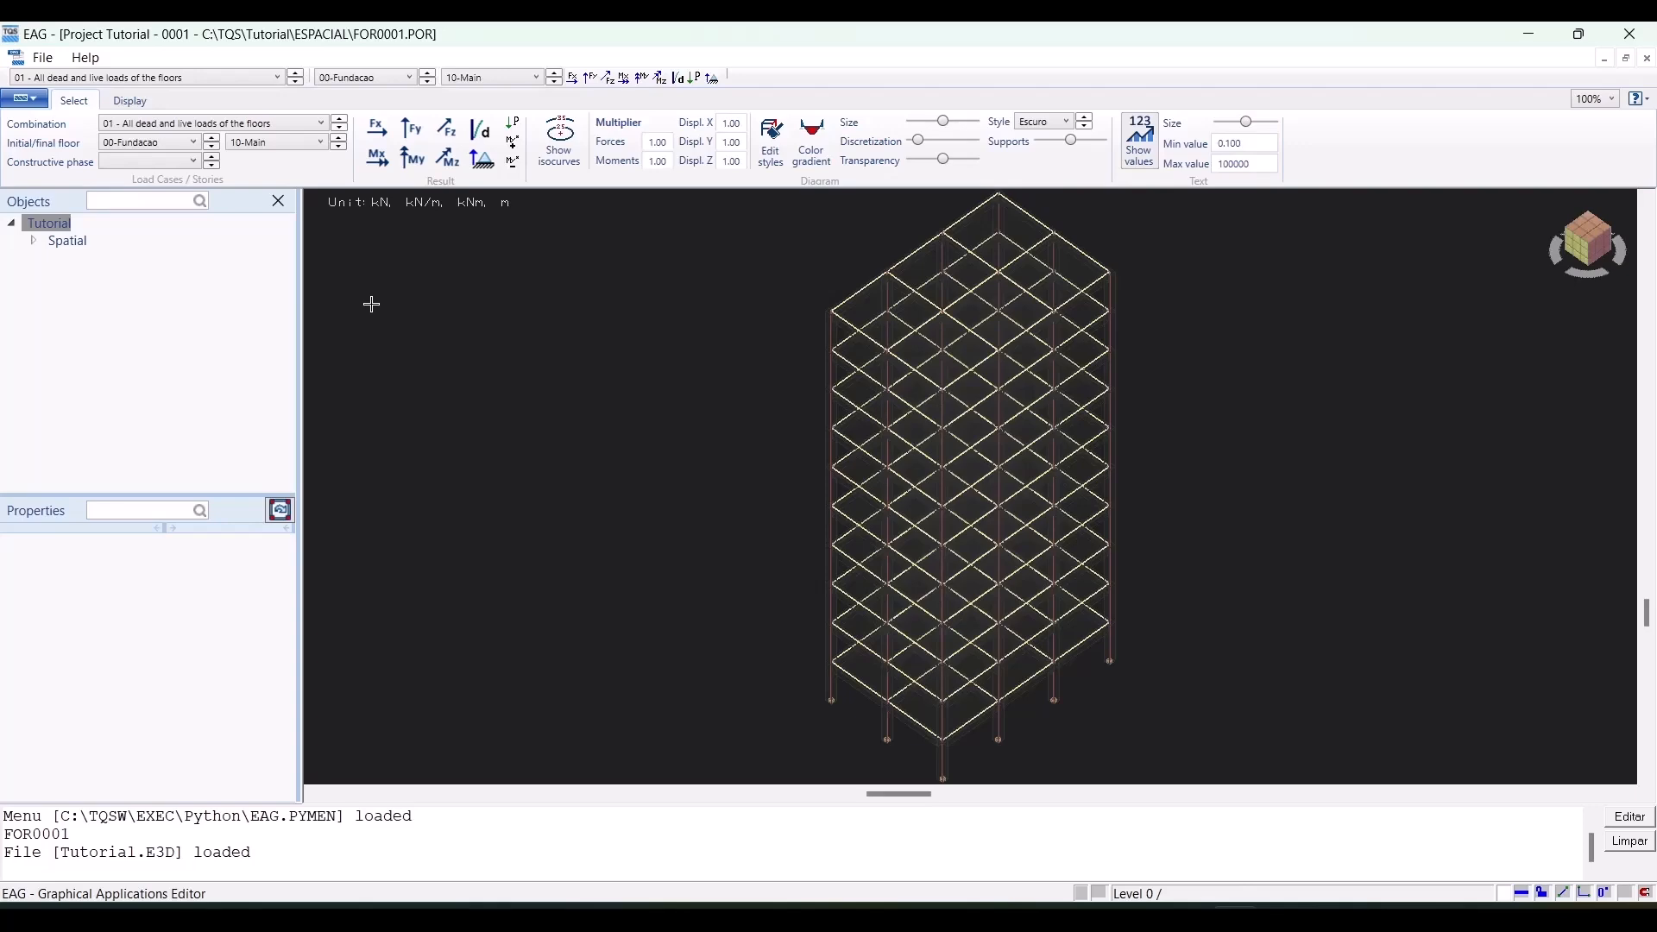
left_click(275, 124)
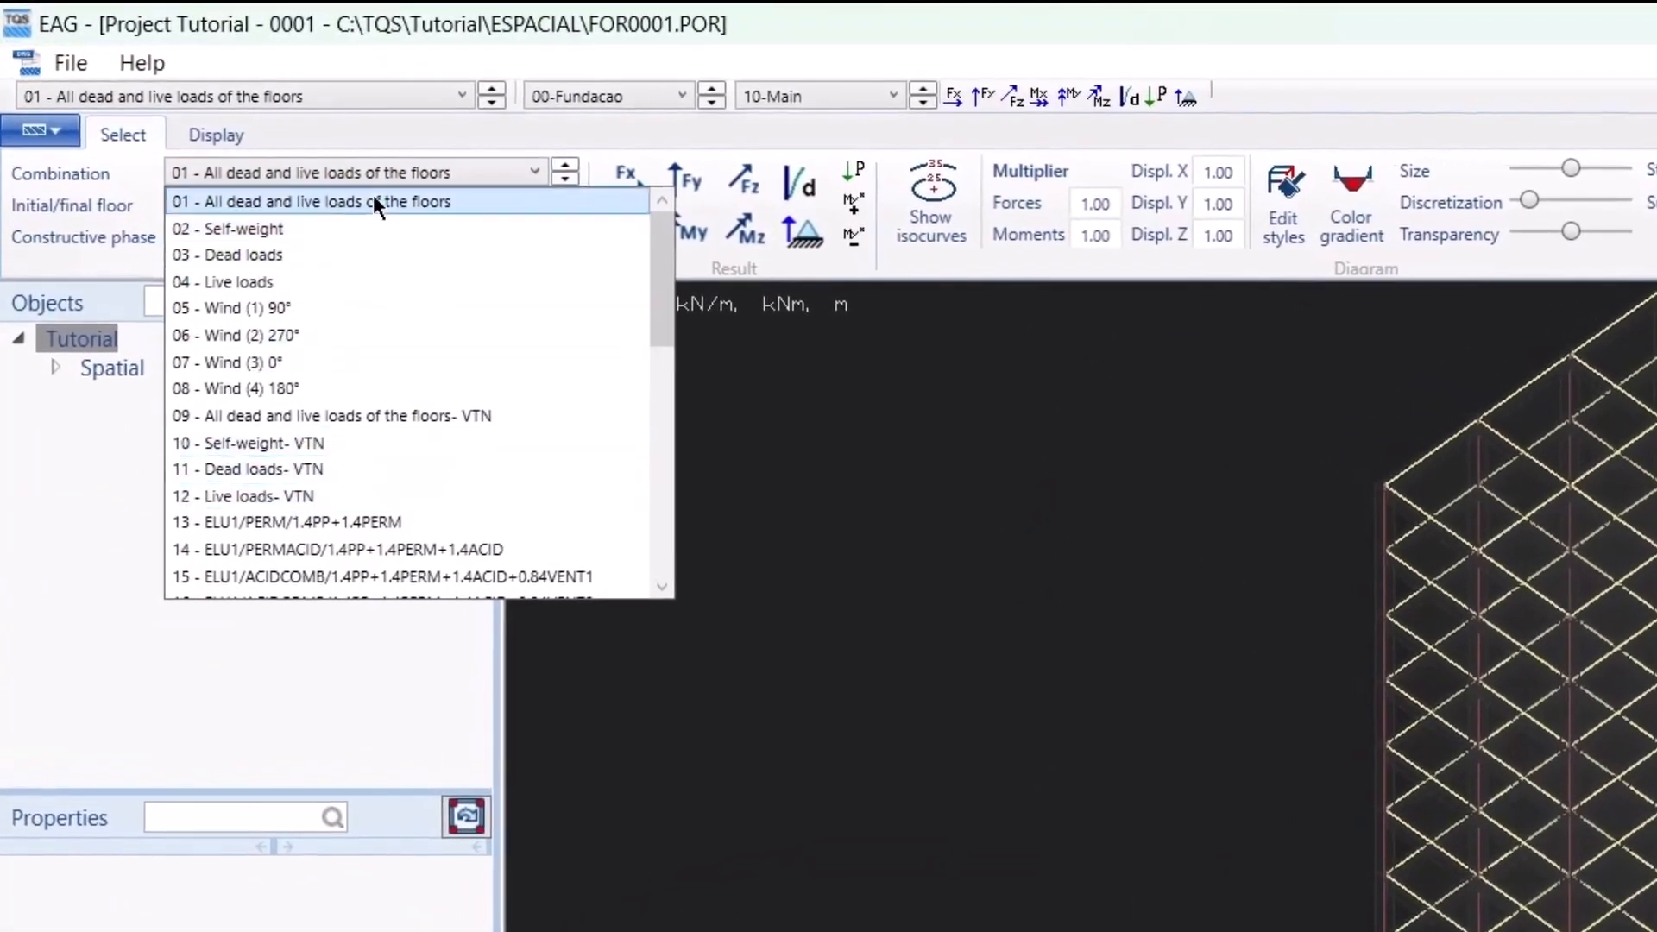
left_click(422, 173)
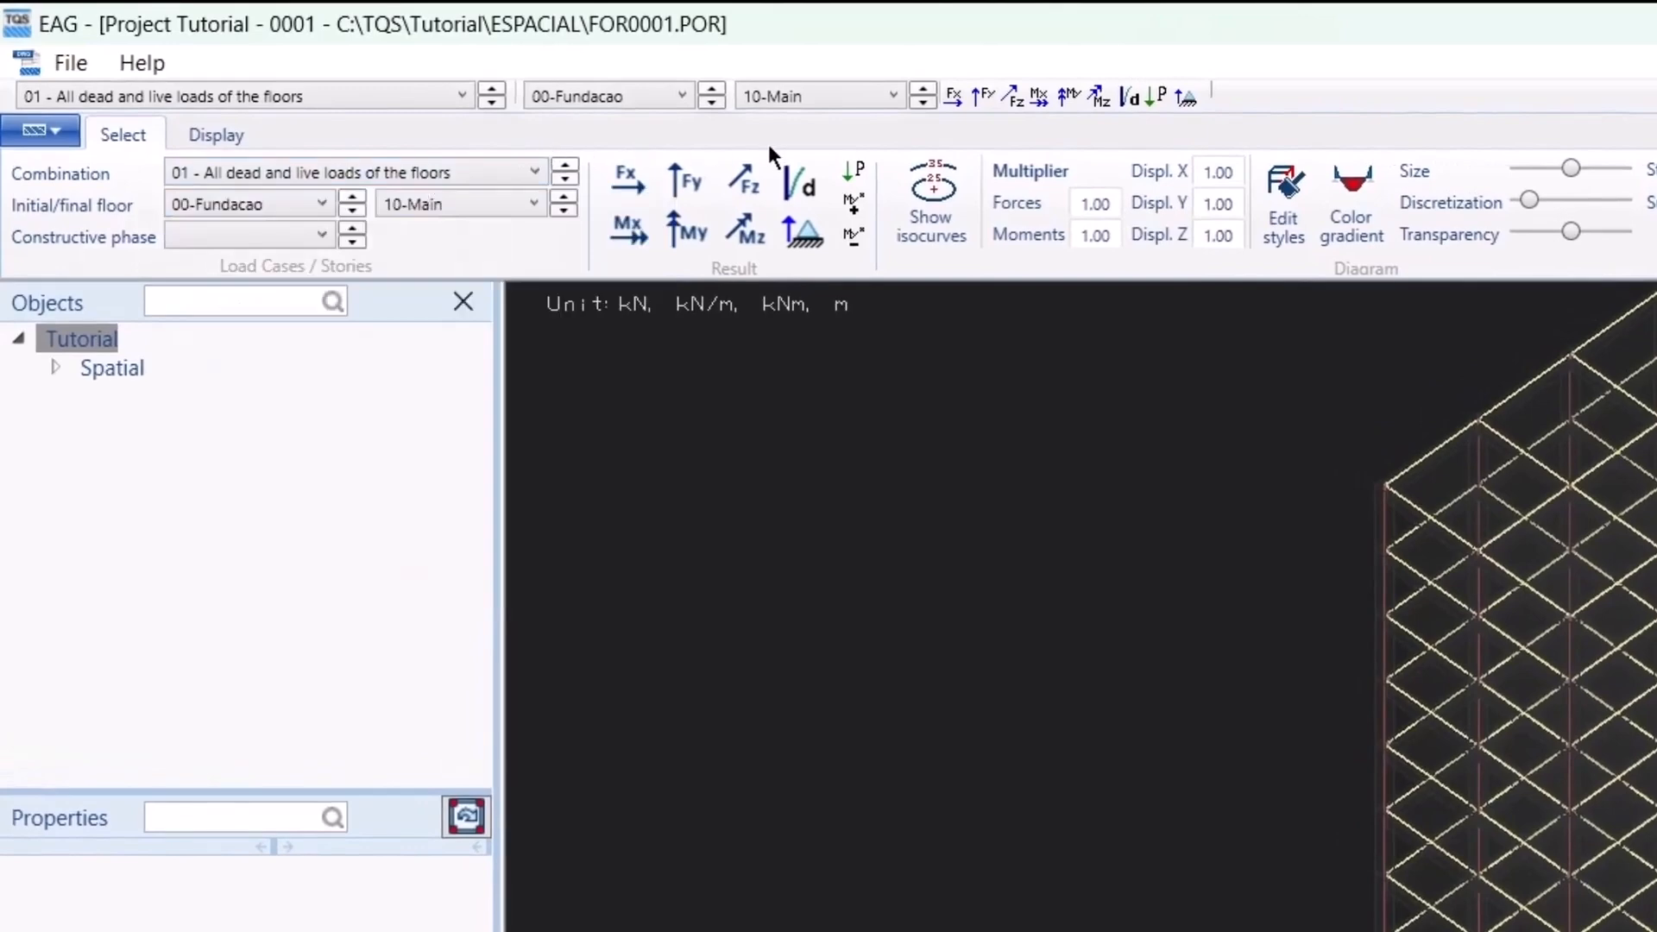
Display the frame's My bending moment diagrams with a color gradient and increased discretization, and inspect them up close
left_click(682, 233)
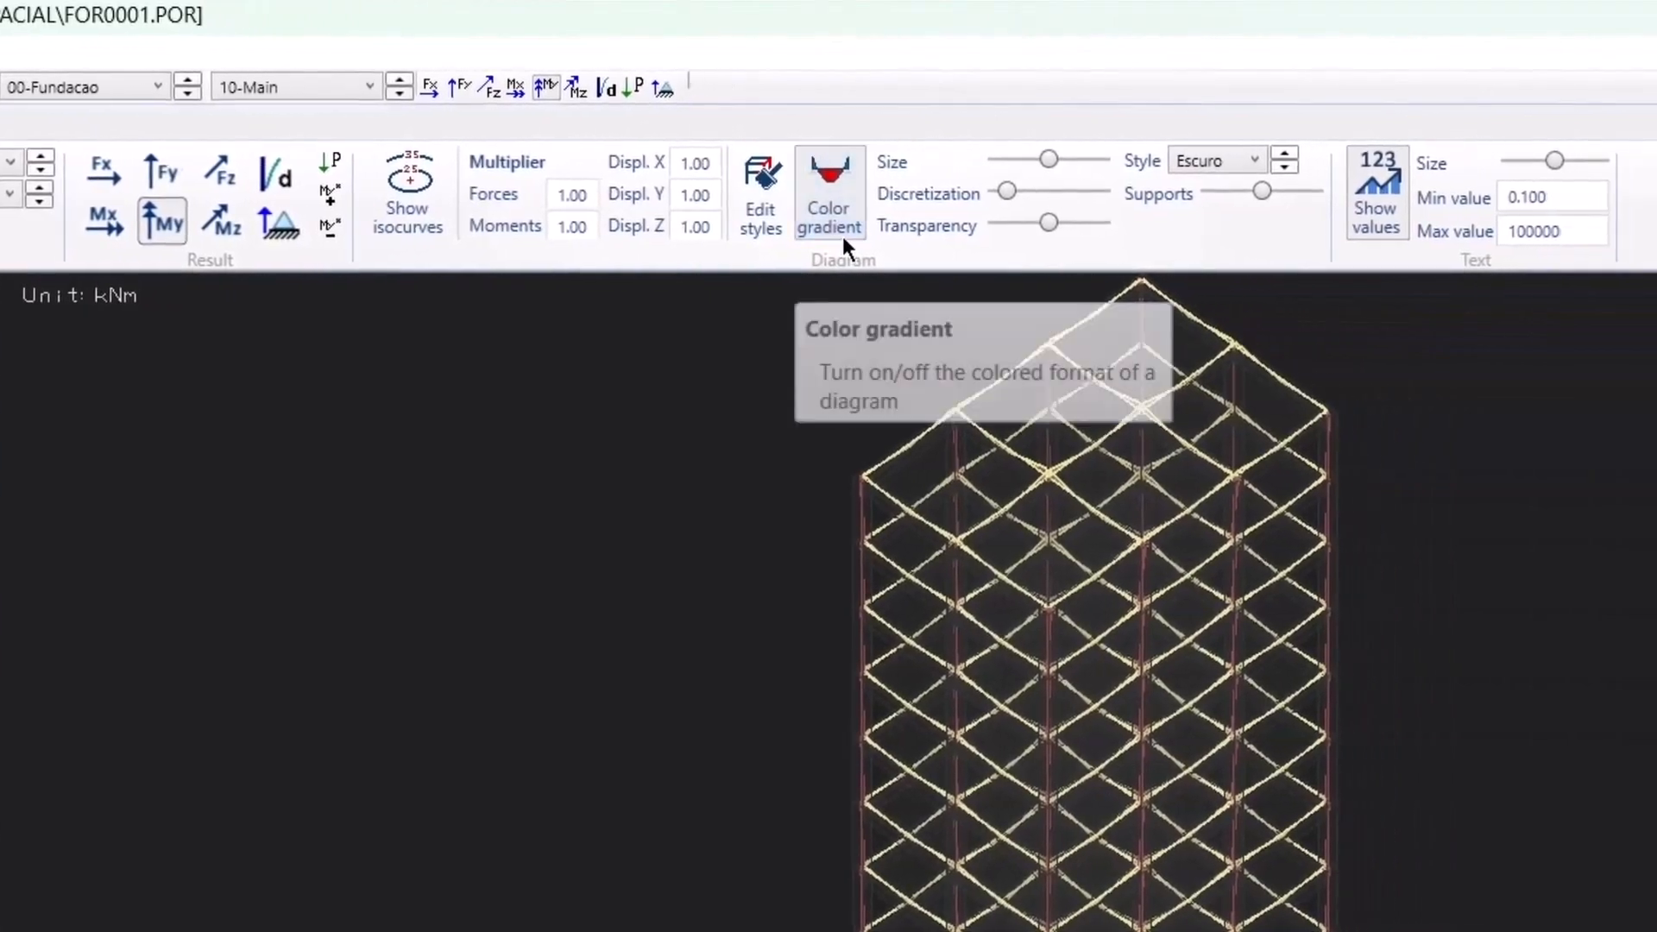
left_click(842, 233)
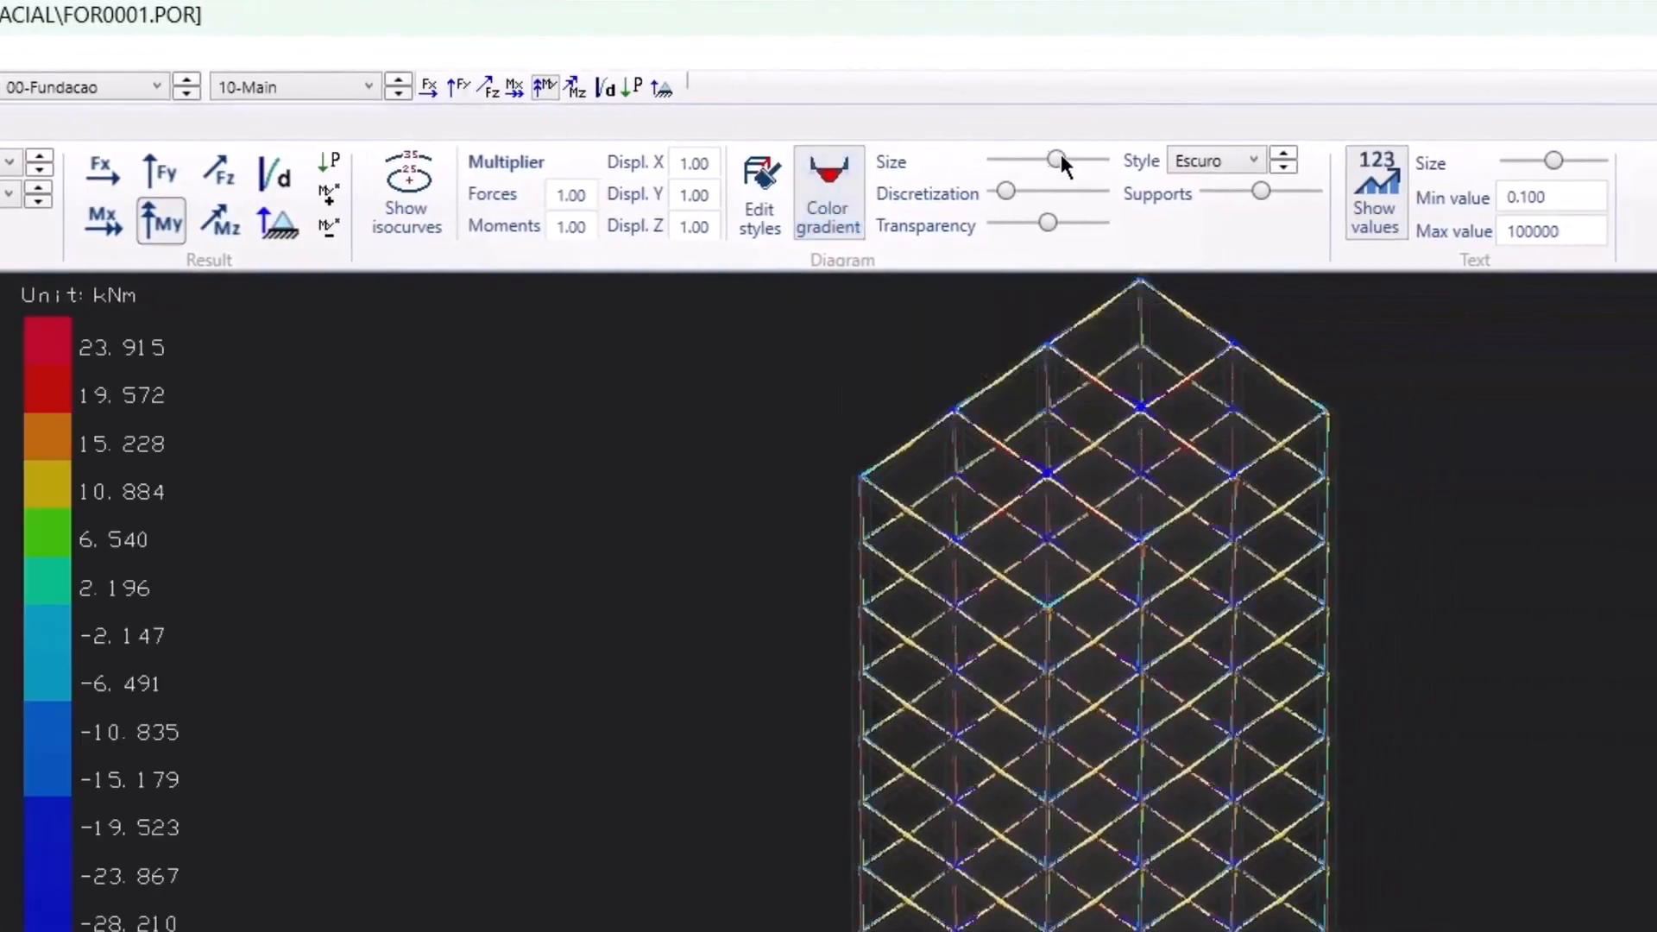
left_click_drag(1006, 191, 1105, 190)
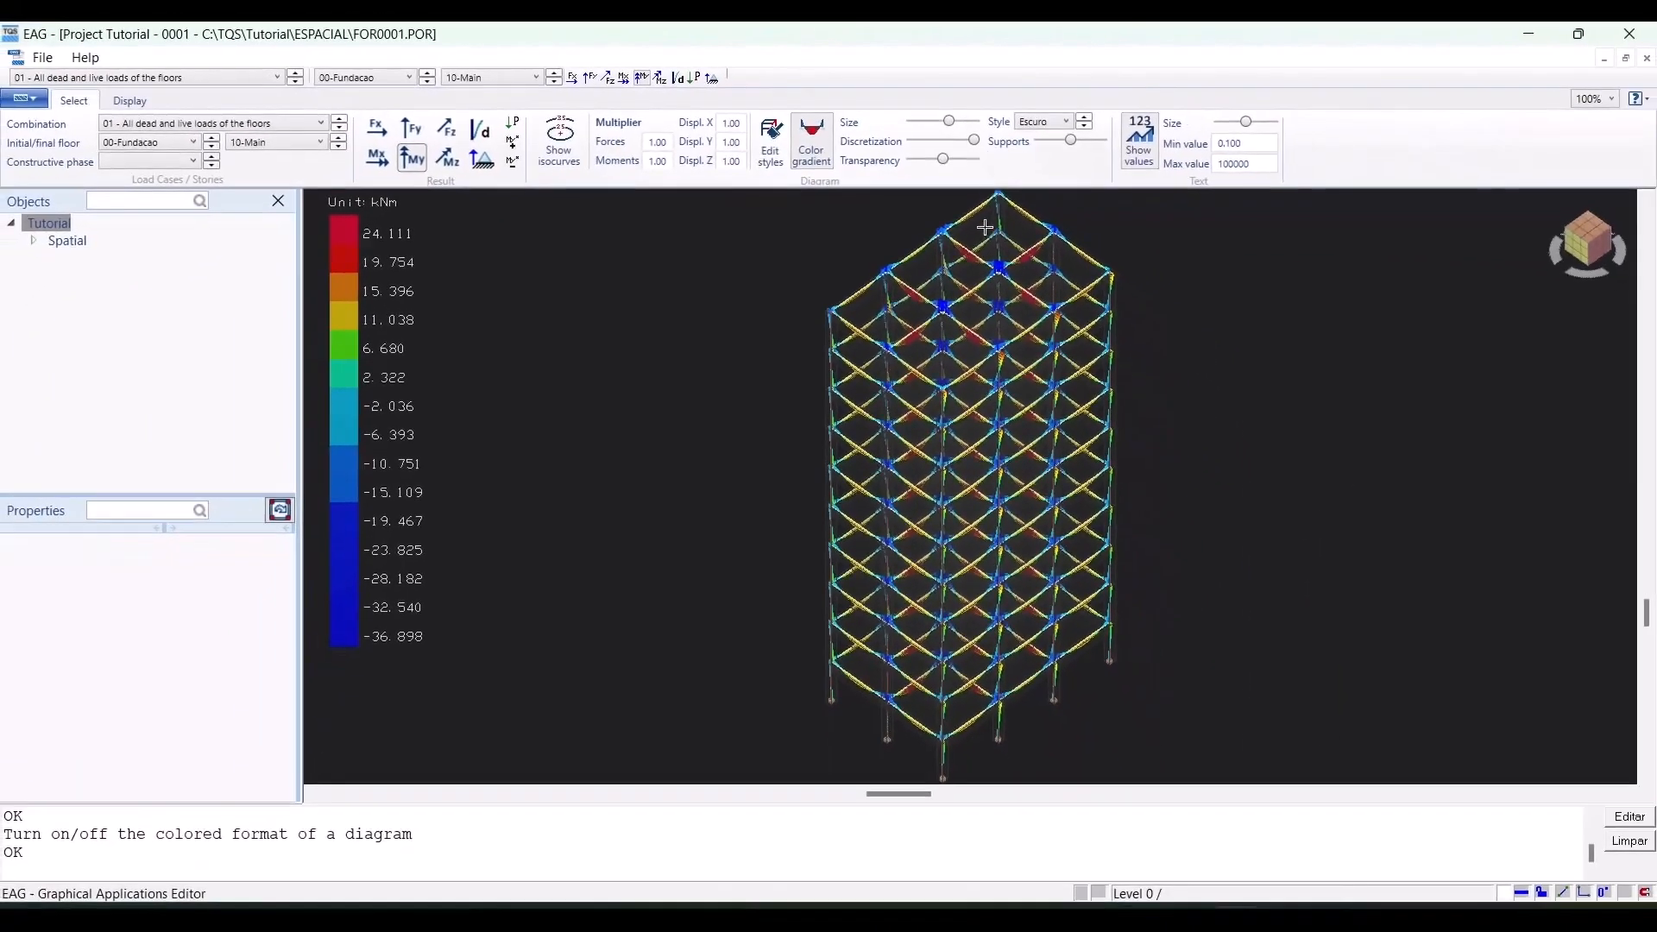
scroll(995, 355, "up", 5)
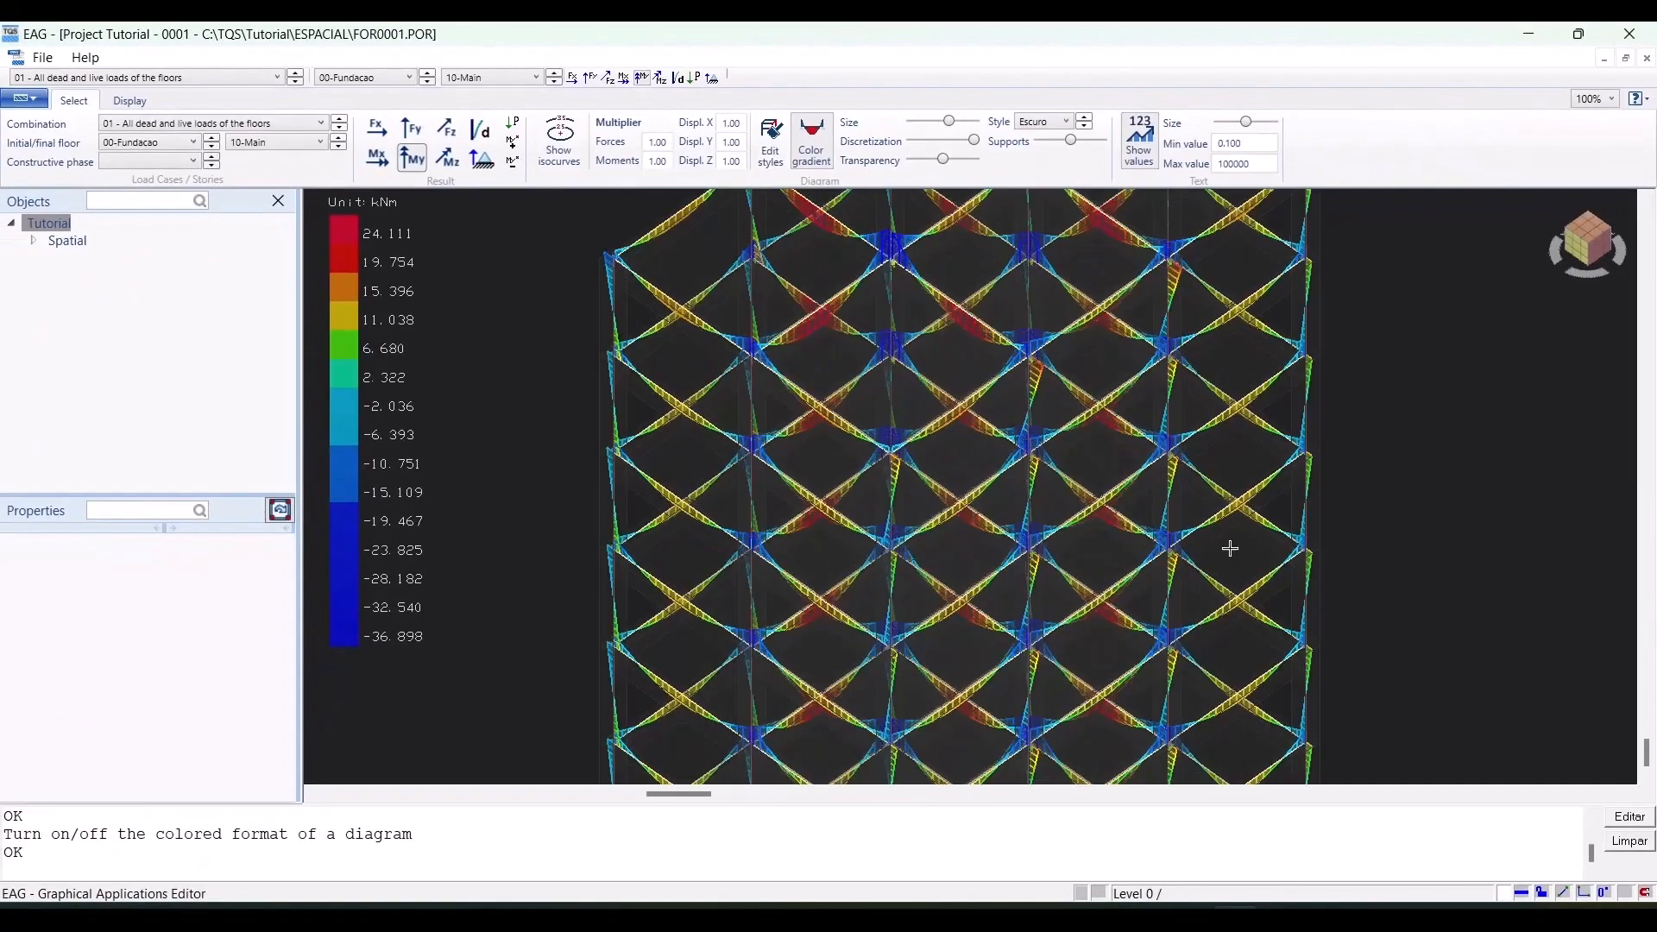
scroll(1005, 491, "down", 2)
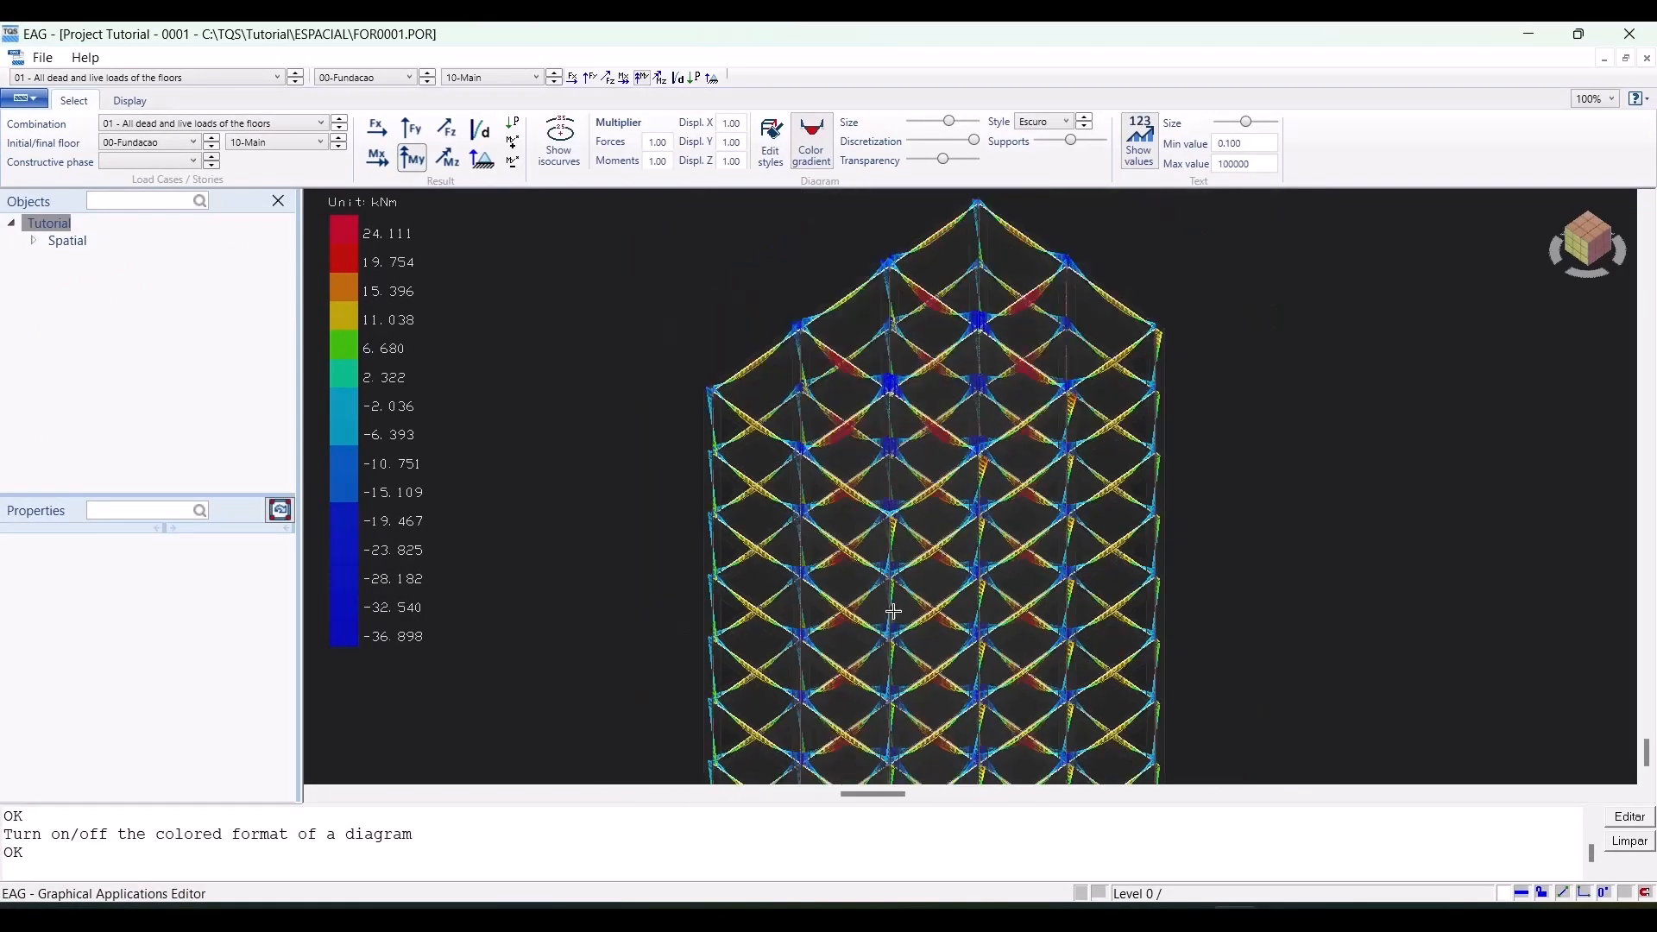
scroll(984, 321, "up", 3)
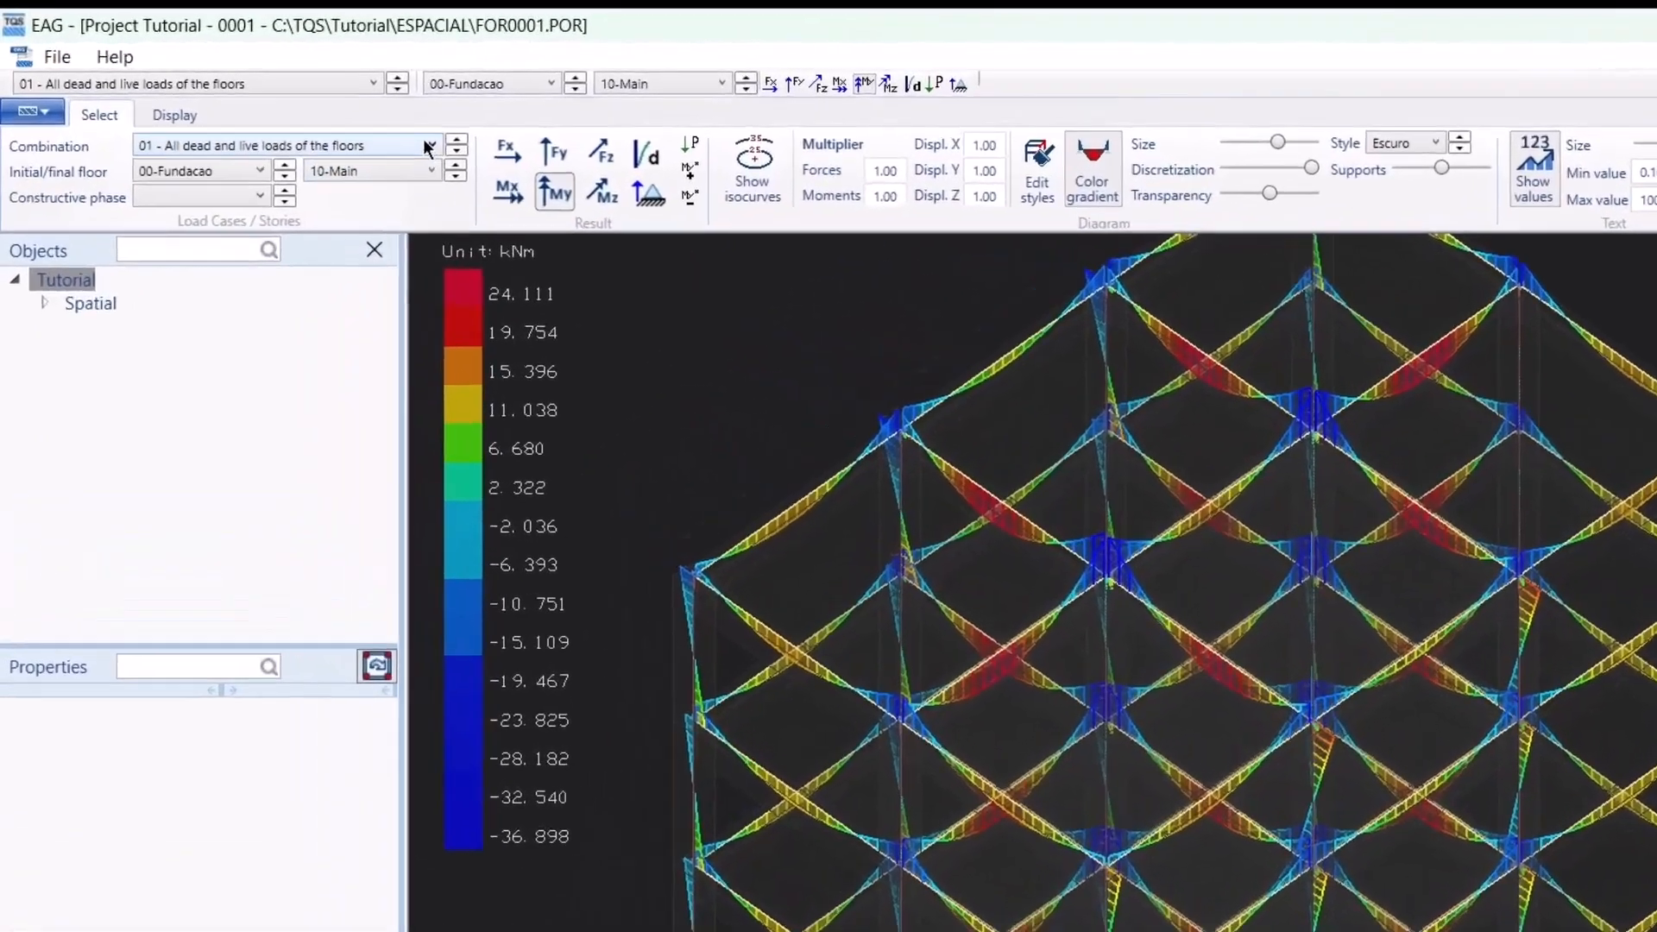
Show the frame's displacements under 05 - Wind (1) 90°, examine the deformed shape from different angles and close the frame viewer
left_click(321, 123)
left_click(357, 302)
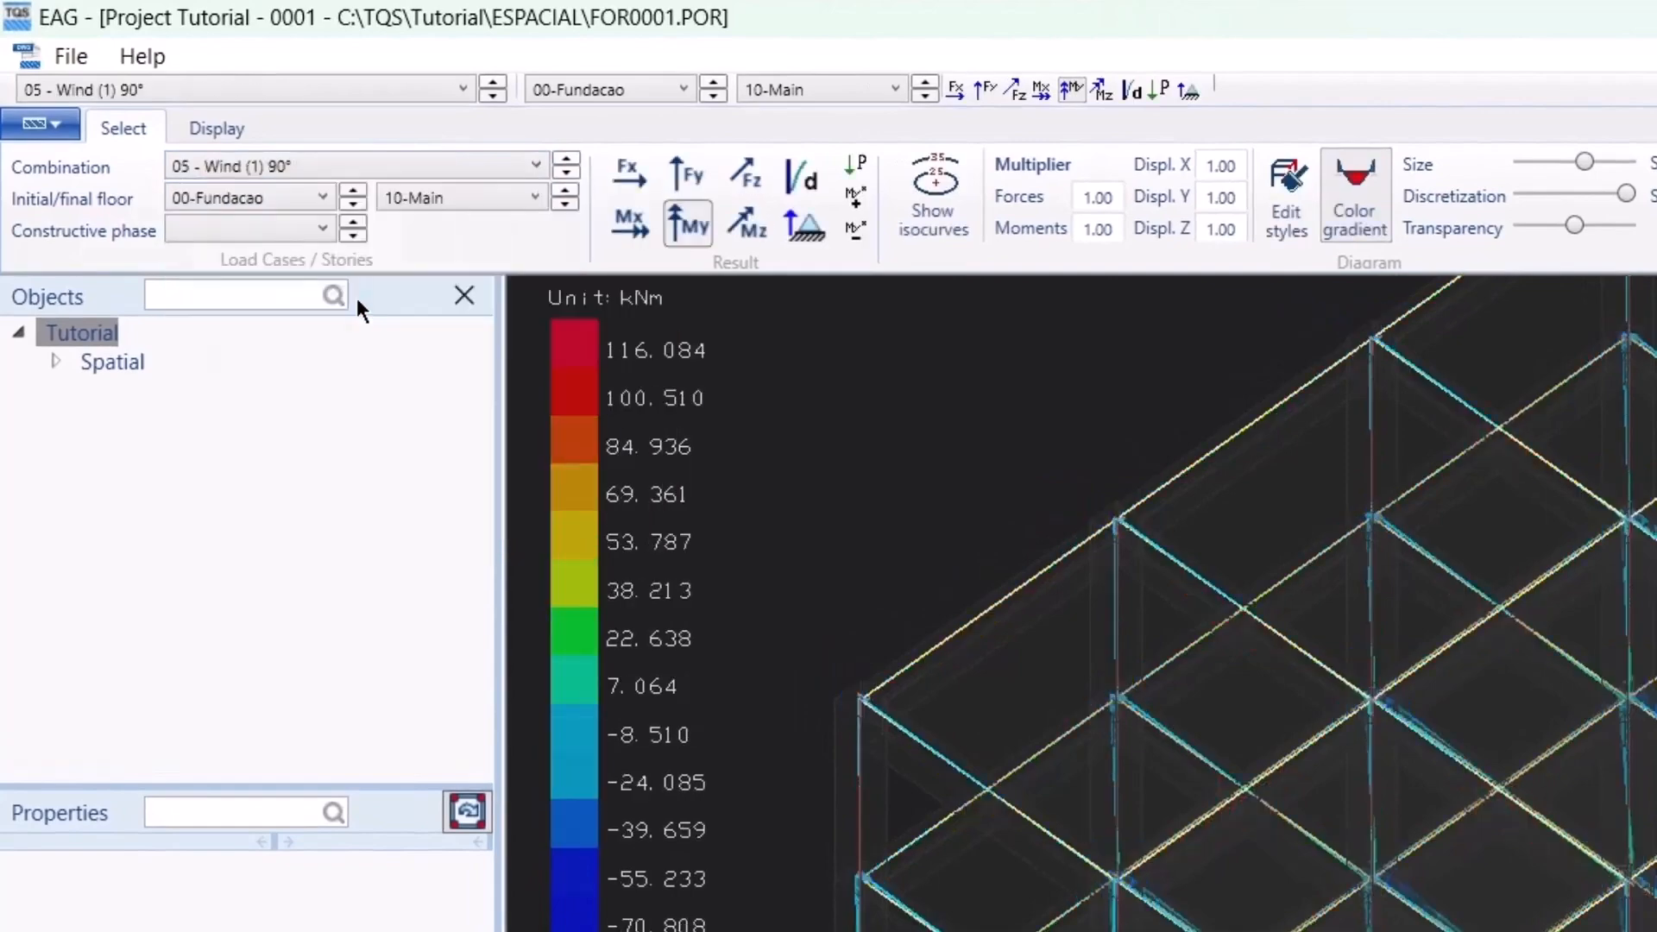
left_click(795, 178)
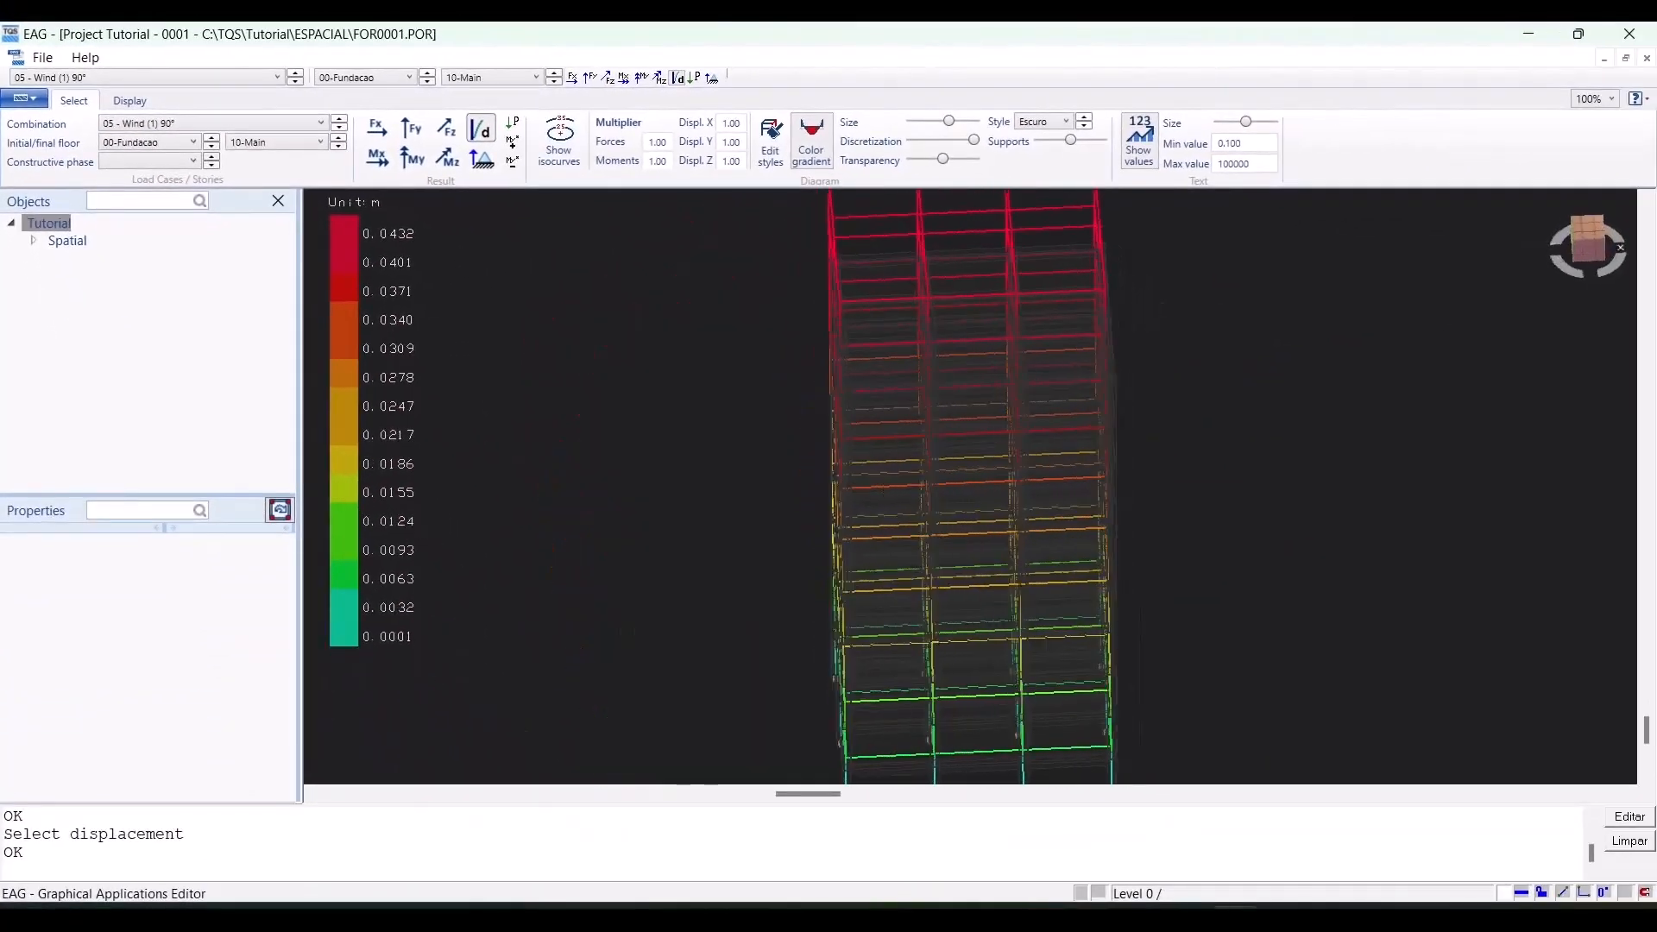
middle_click_drag(966, 449, 1151, 381, "shift")
scroll(984, 409, "down", 1)
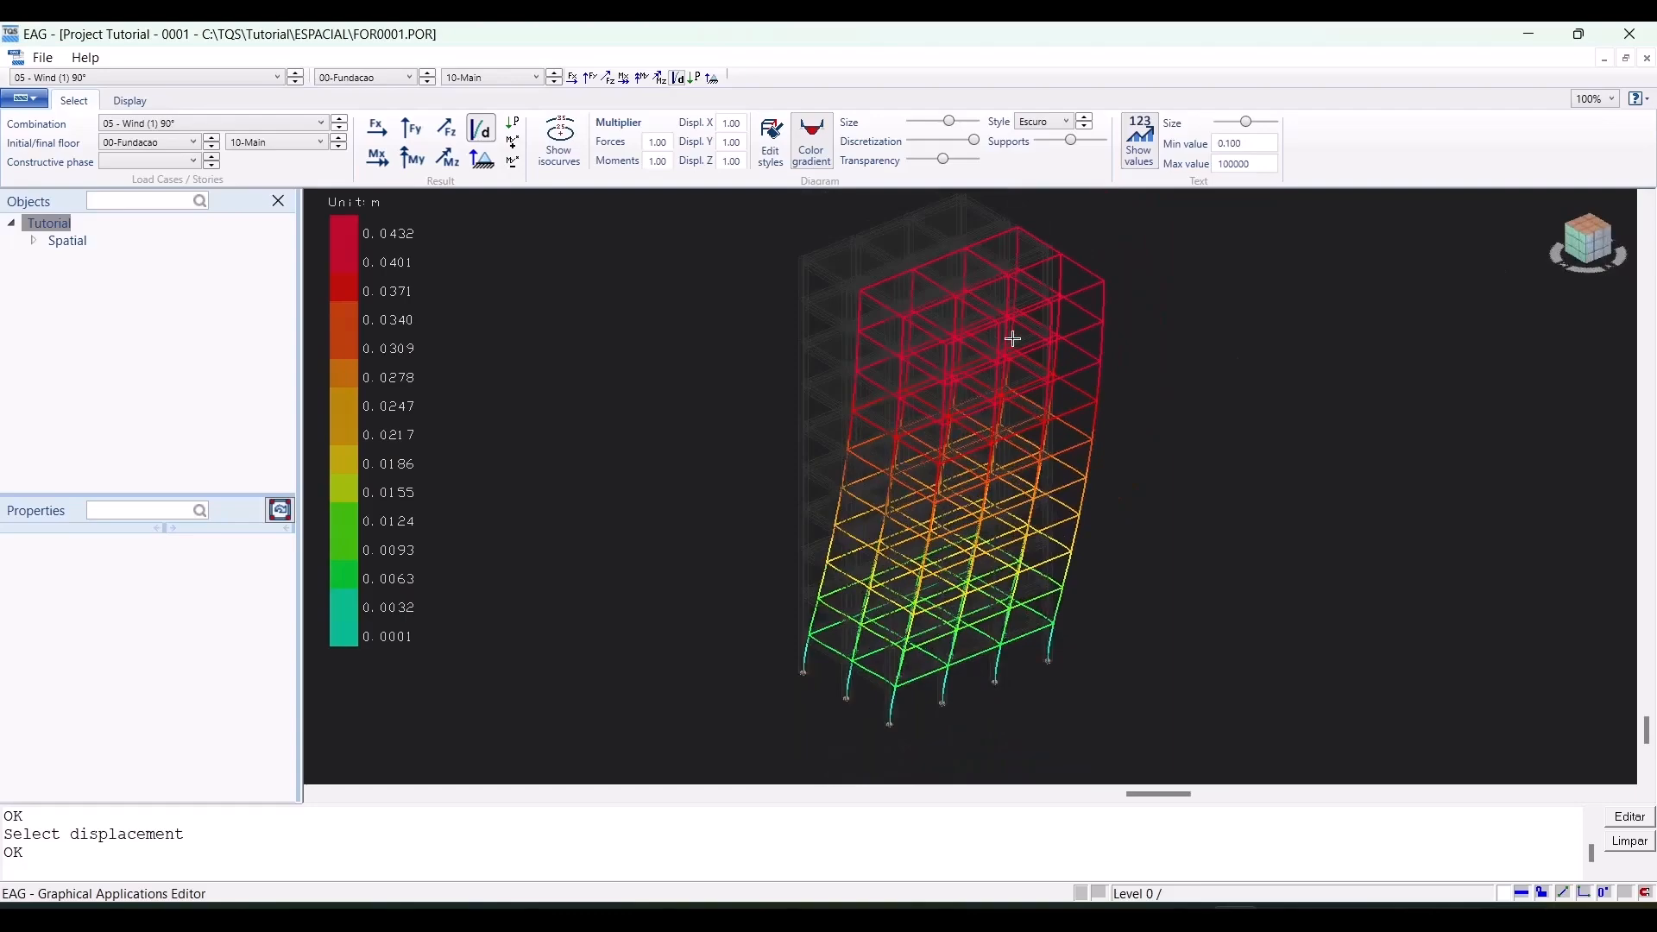
left_click(1652, 30)
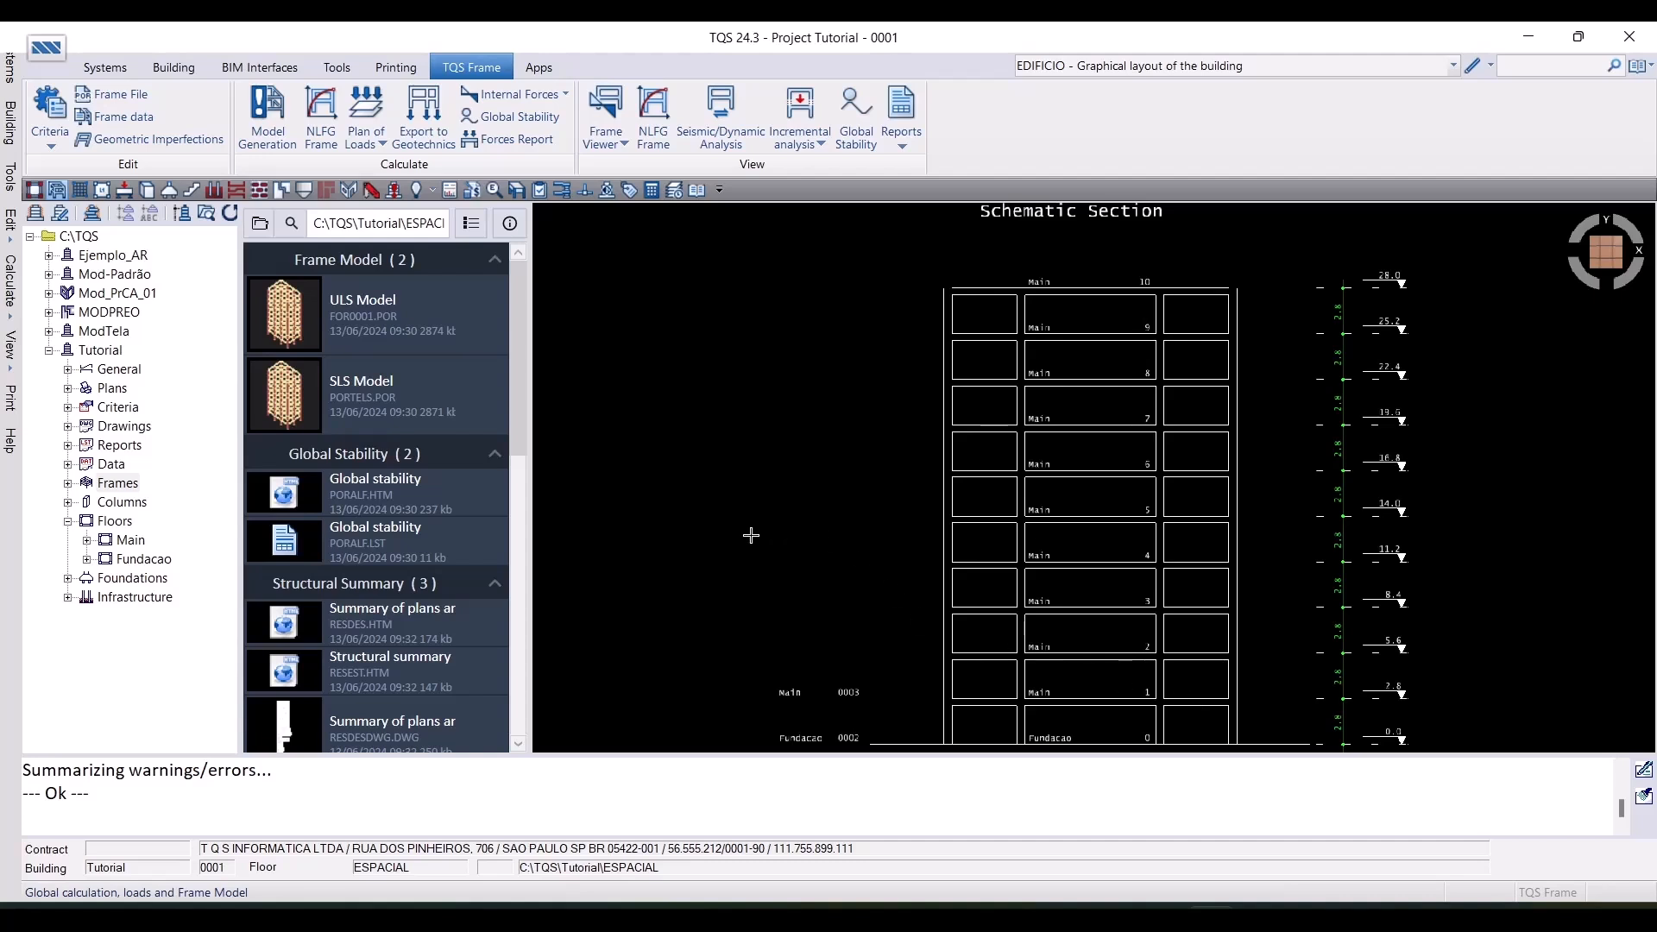
Open the column report Pilar.rep and review the bending results of column C7 at span 5
left_click(116, 504)
left_click(350, 284)
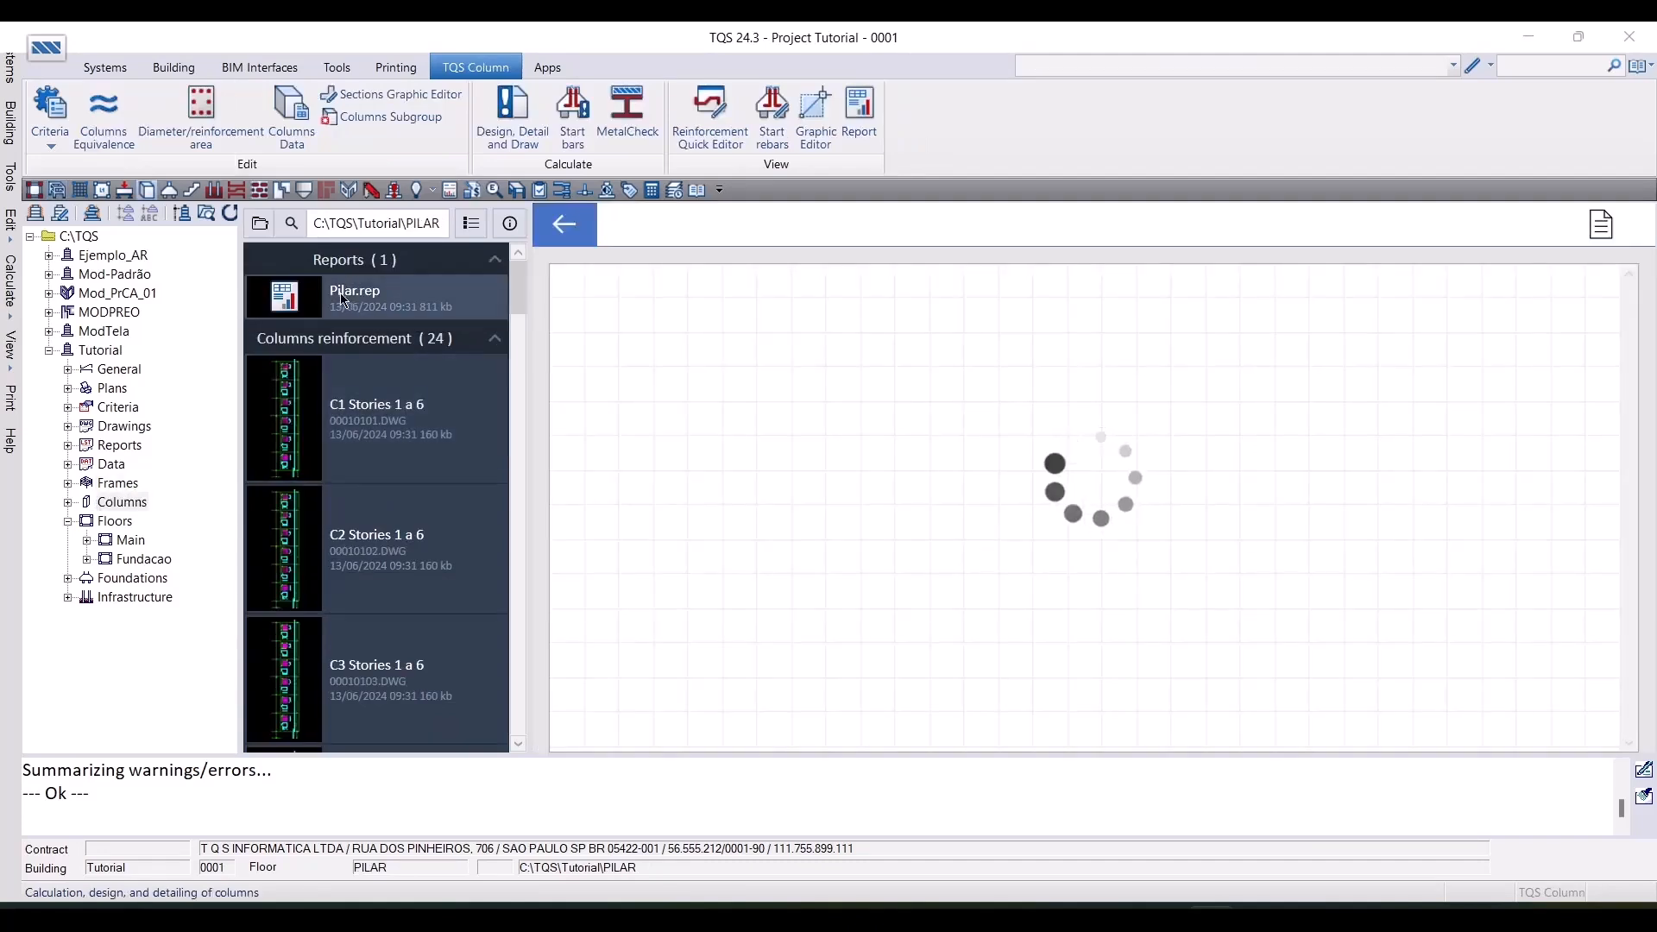
scroll(722, 392, "down", 5)
left_click(616, 497)
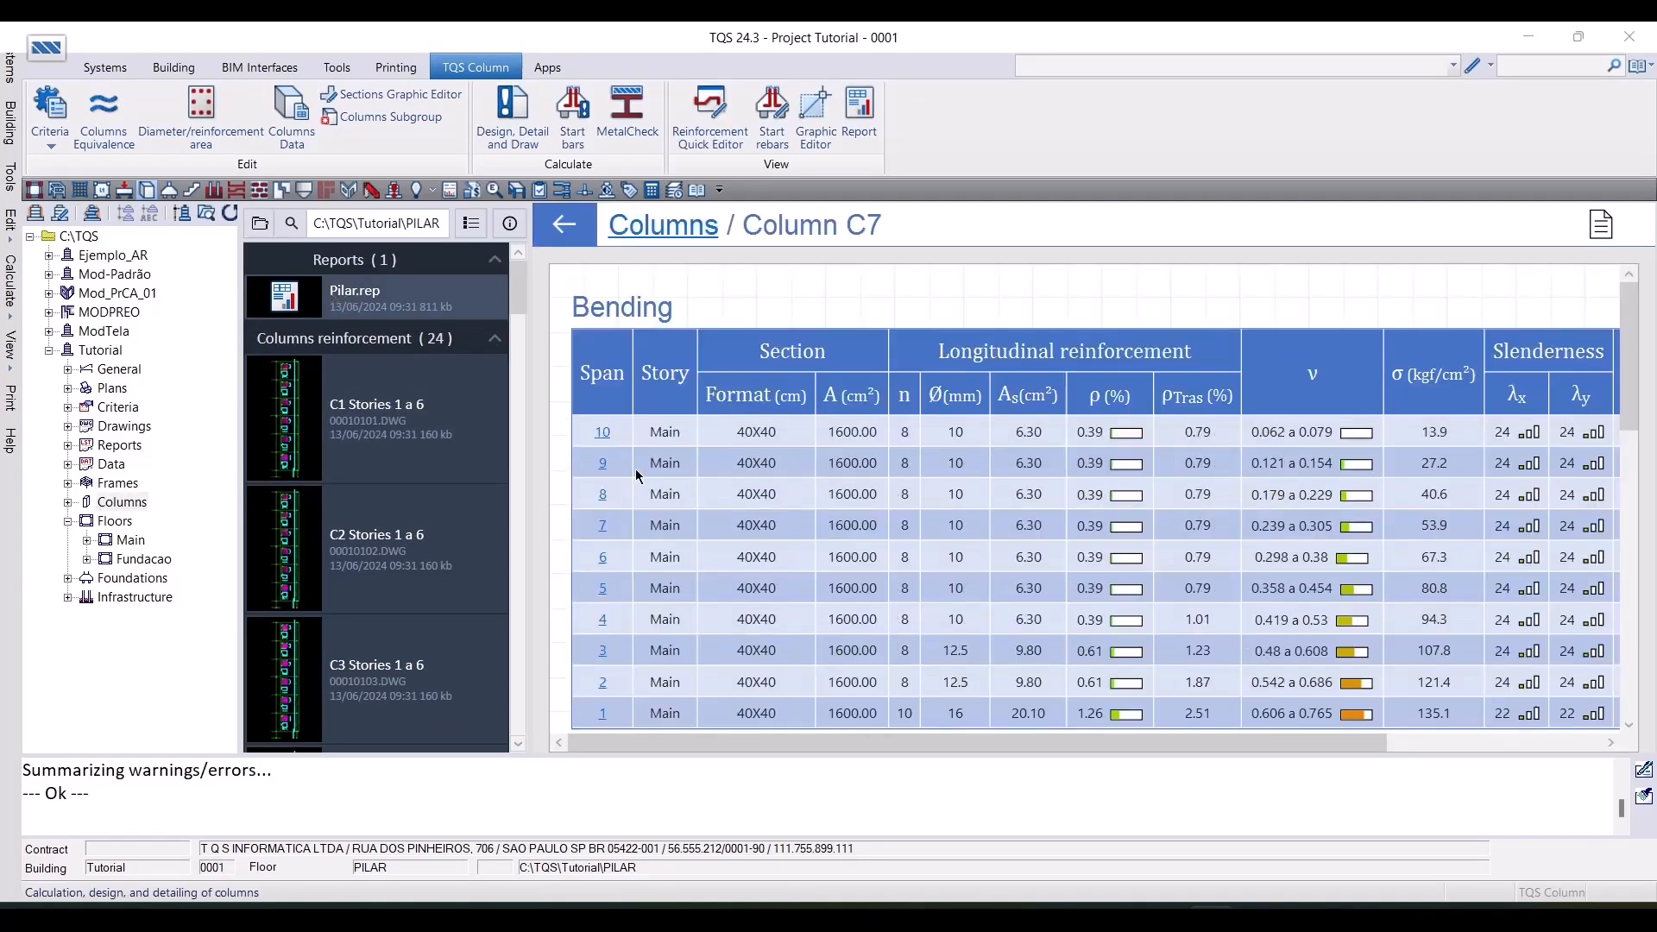
scroll(643, 477, "down", 1)
scroll(1241, 515, "down", 10)
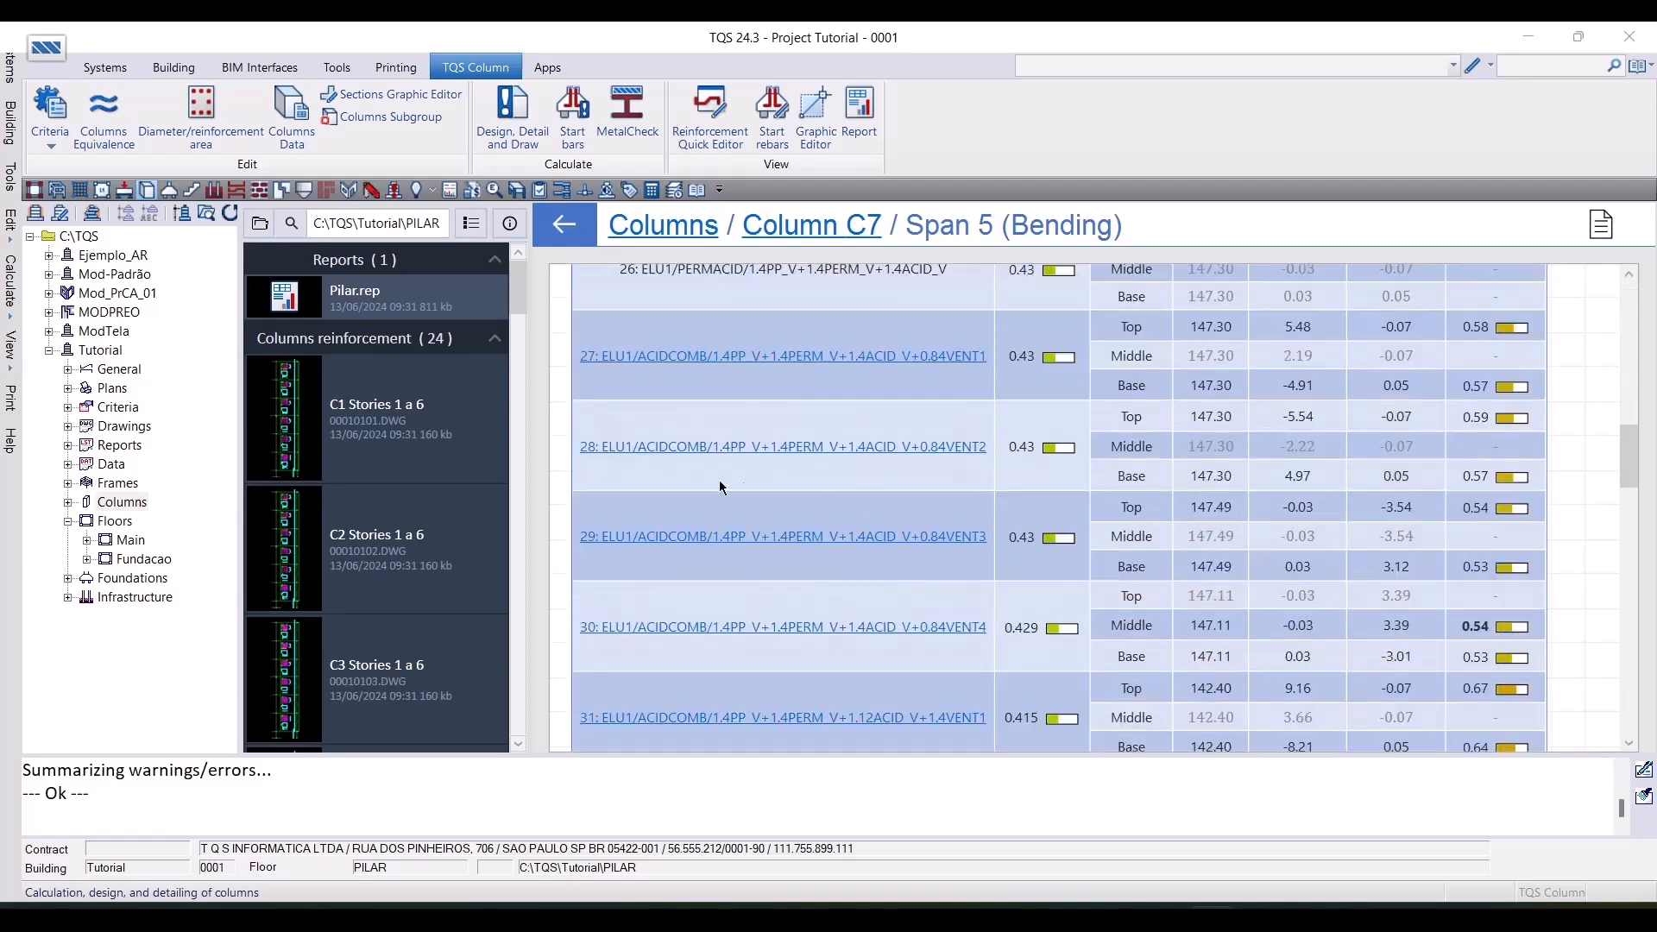
Inspect the column reinforcement drawings for stories 1 to 6 of columns C1, C3 and C4
left_click(414, 448)
scroll(1117, 527, "up", 4)
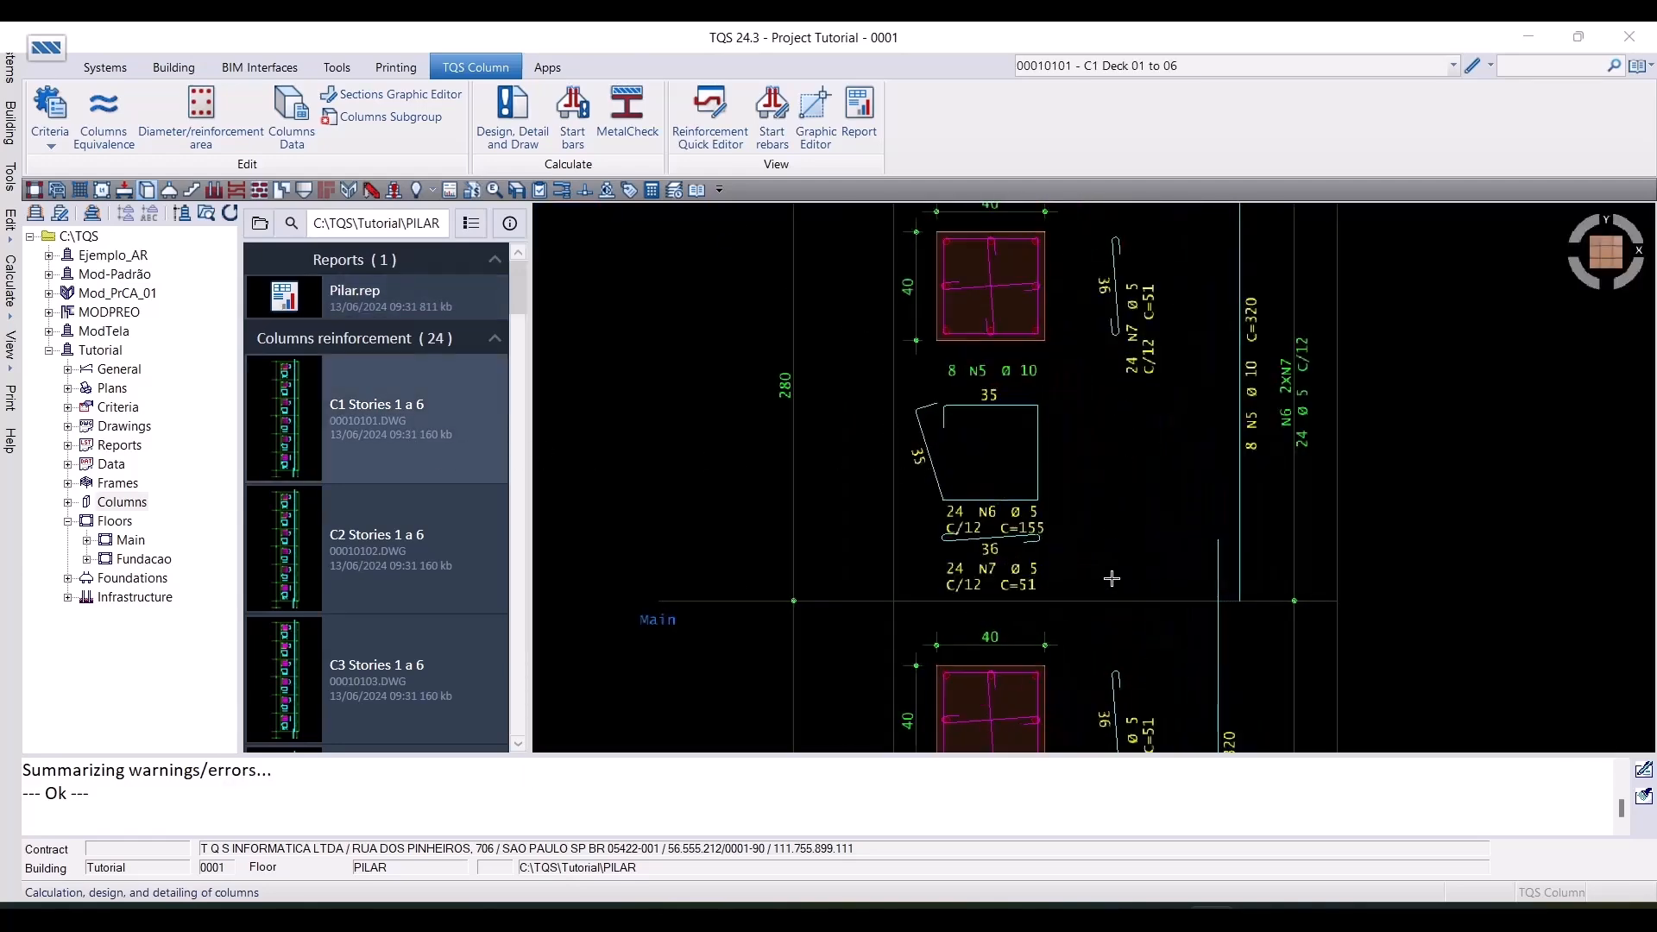
scroll(1101, 712, "down", 3)
scroll(1098, 330, "up", 3)
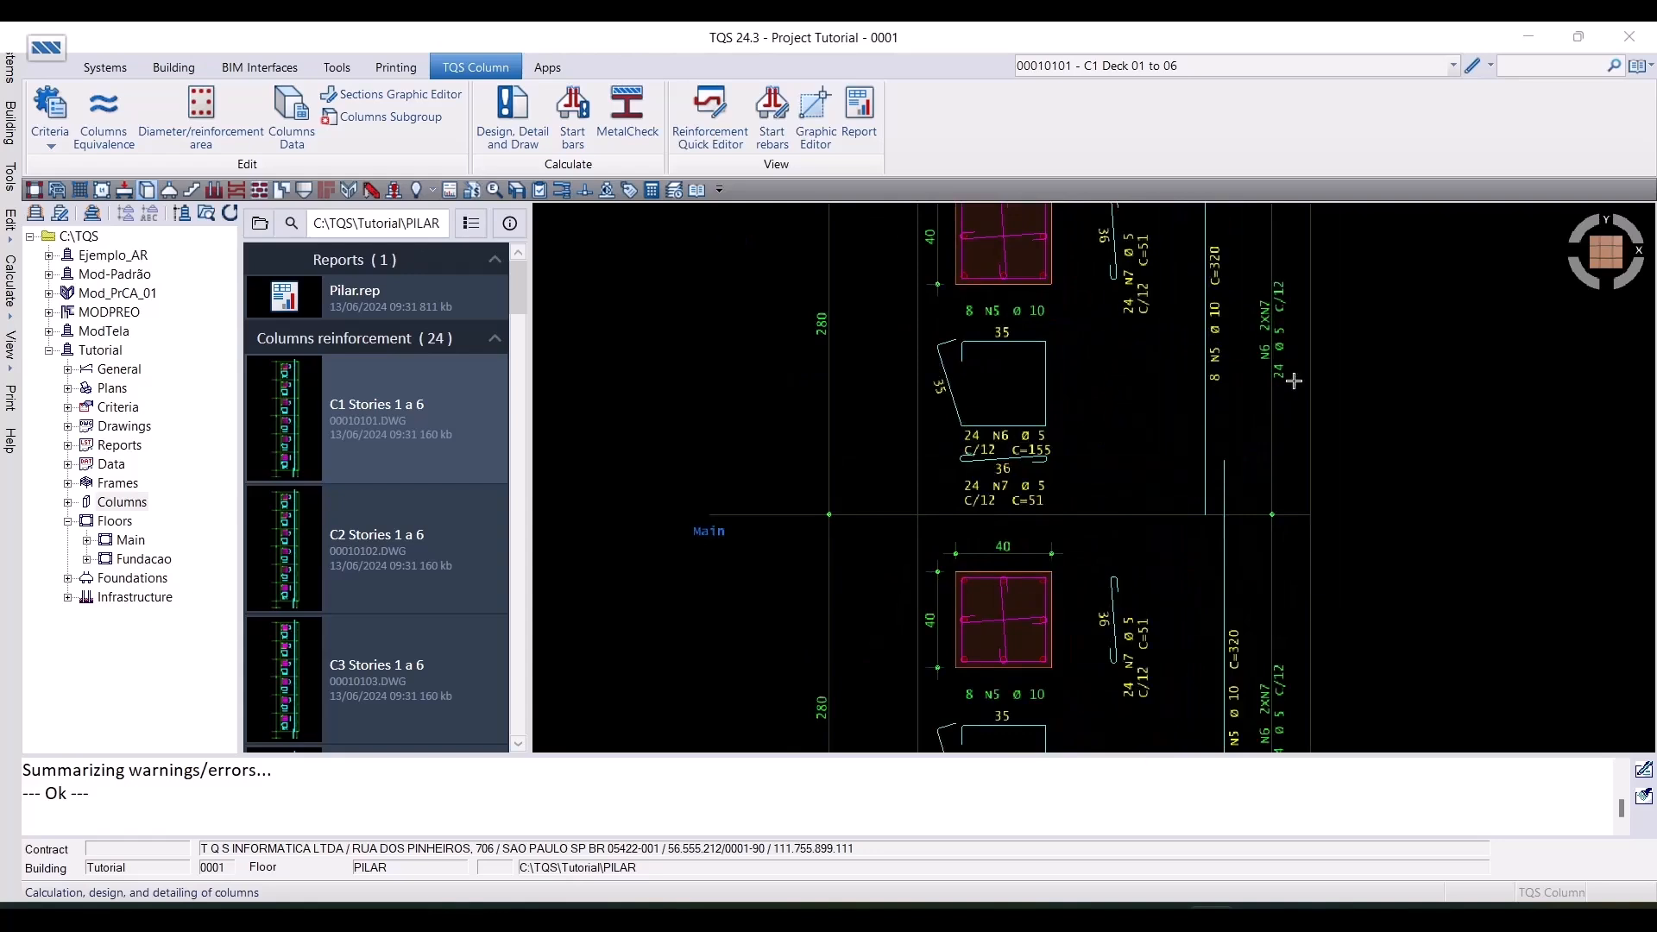
scroll(1080, 603, "down", 5)
scroll(1104, 391, "up", 6)
left_click(404, 658)
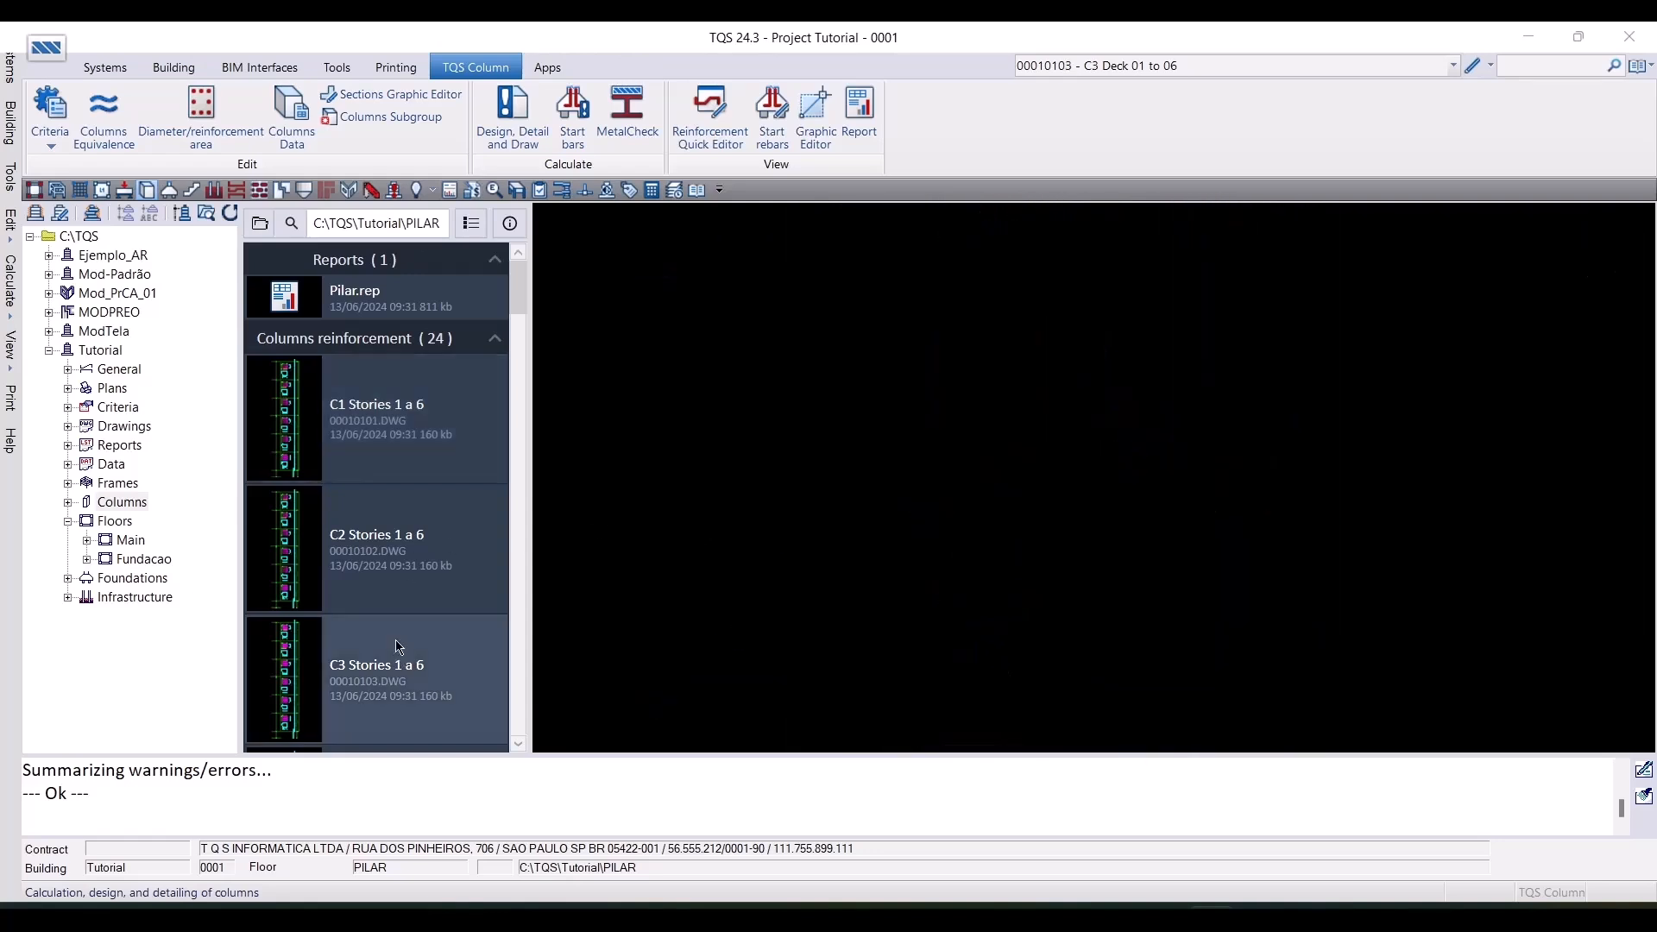
scroll(404, 639, "down", 2)
left_click(404, 628)
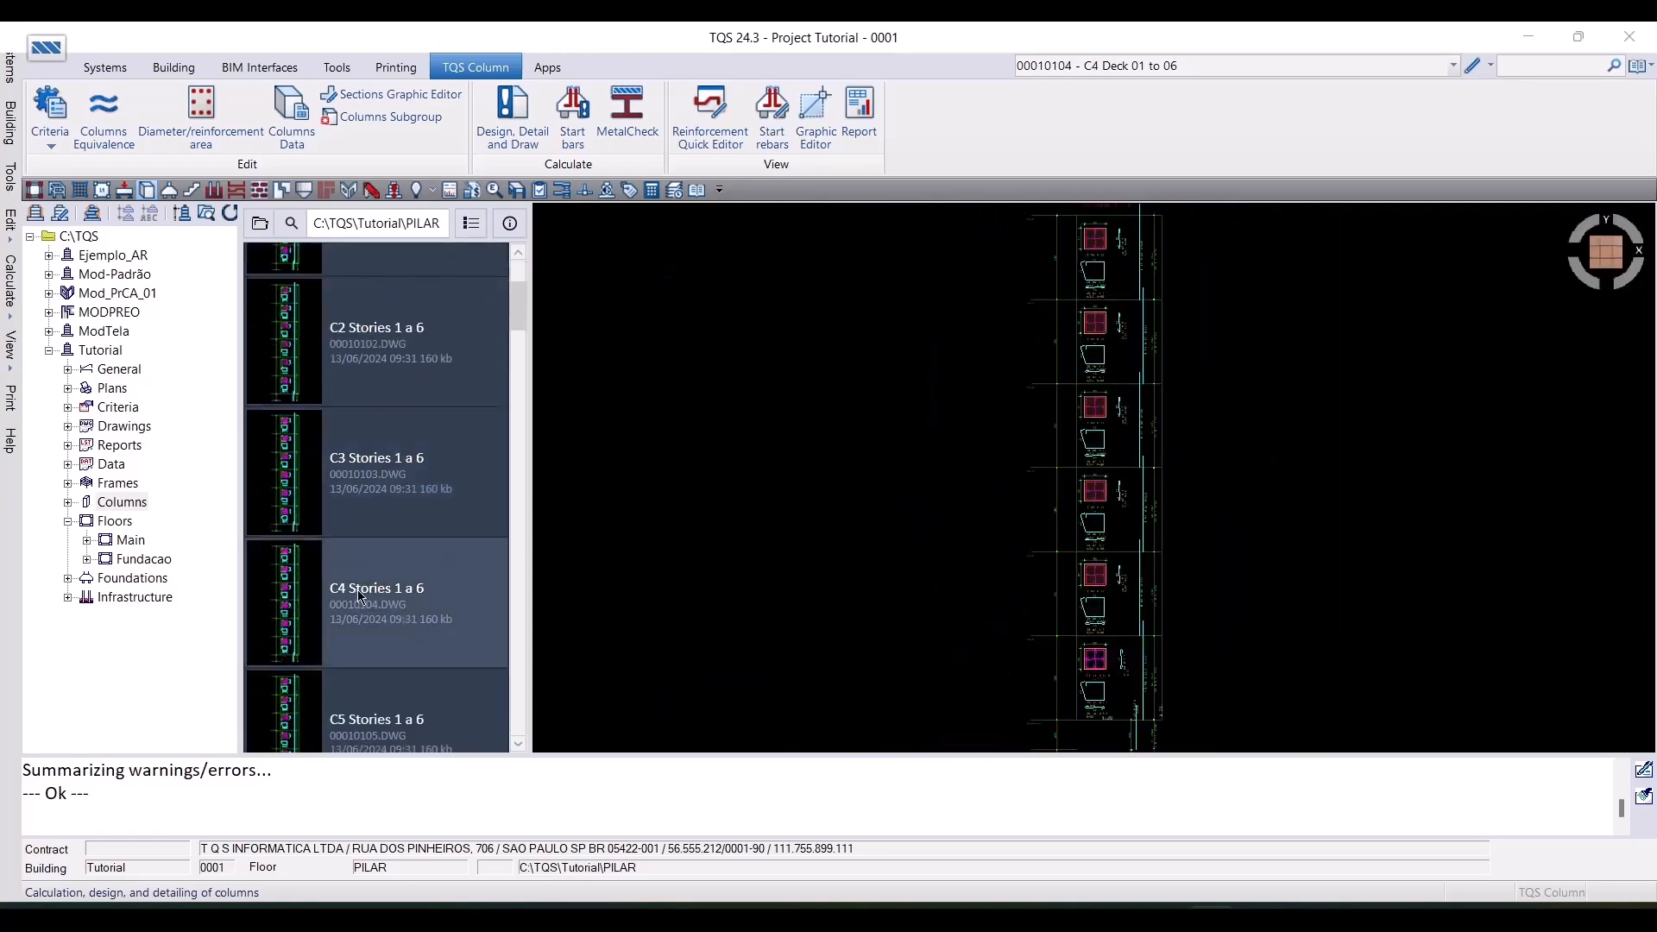
Open the beam report of the Main floor and review the bending design and deflections of beam B3, span 2
left_click(105, 523)
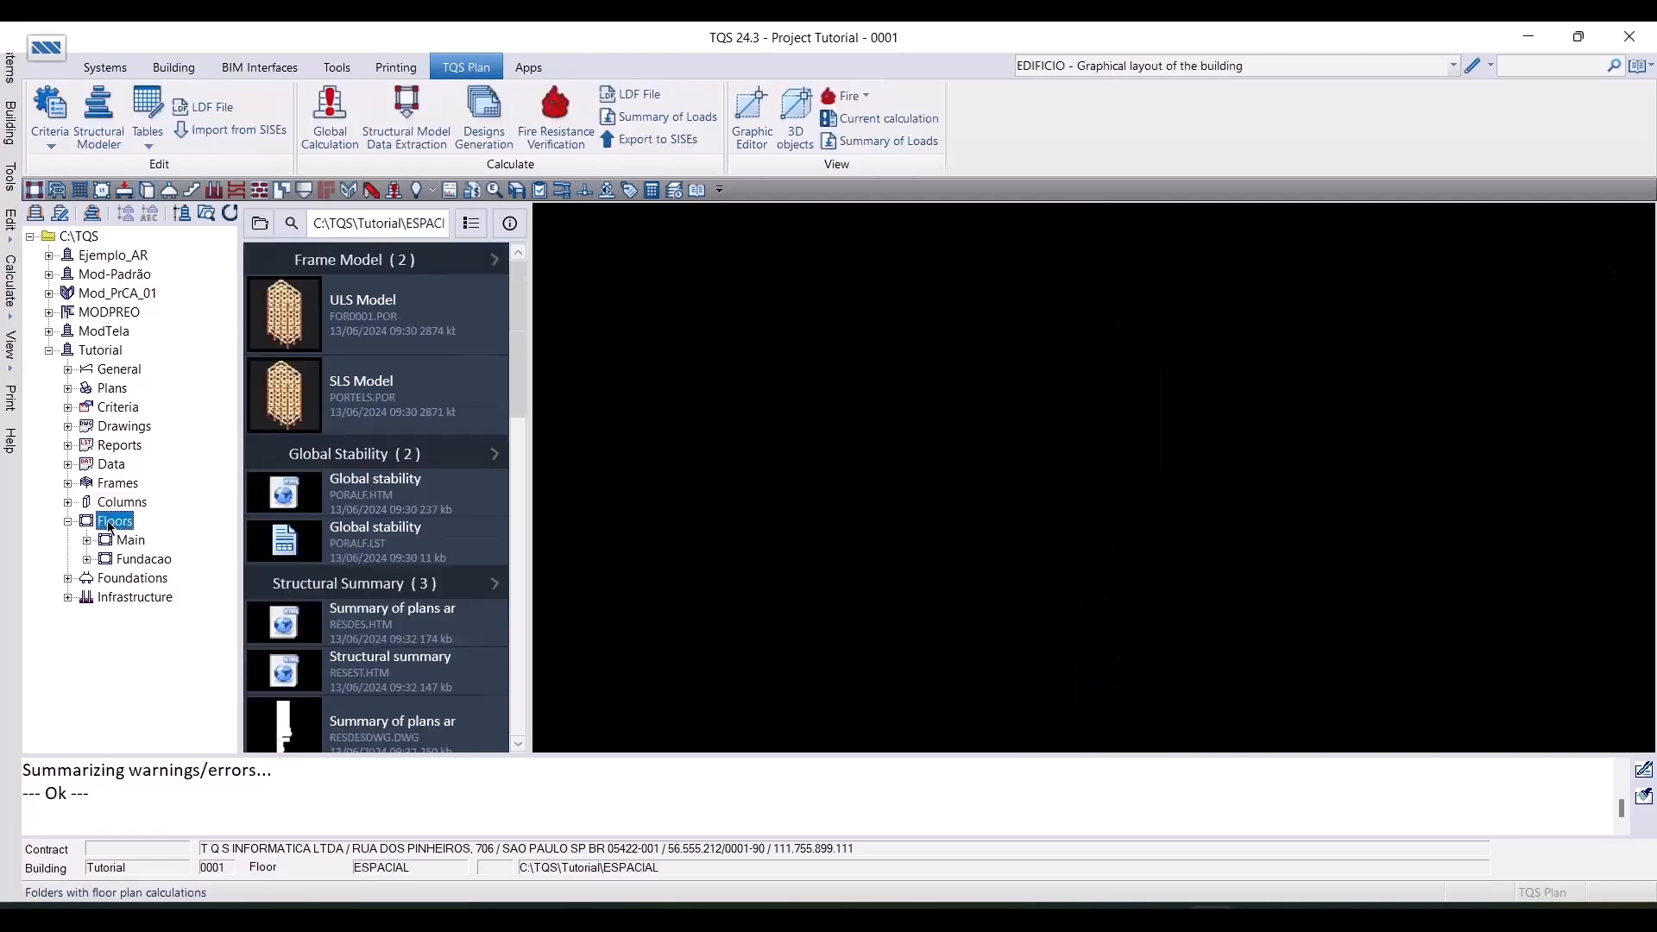
left_click(86, 541)
left_click(147, 560)
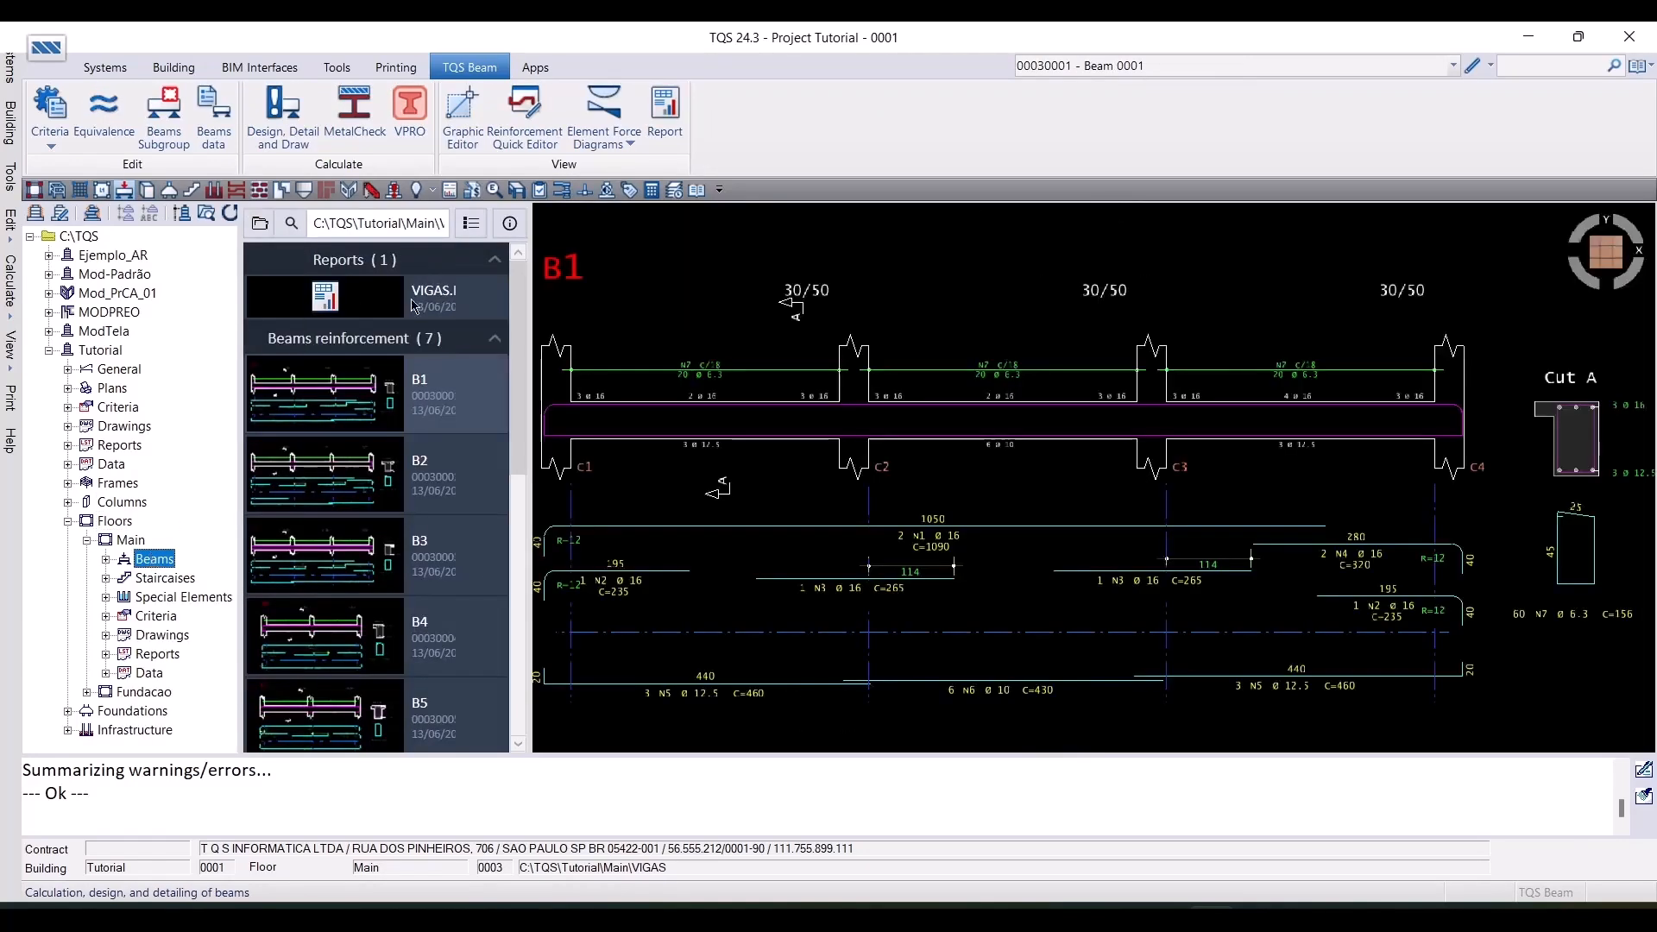
left_click(415, 306)
left_click(606, 470)
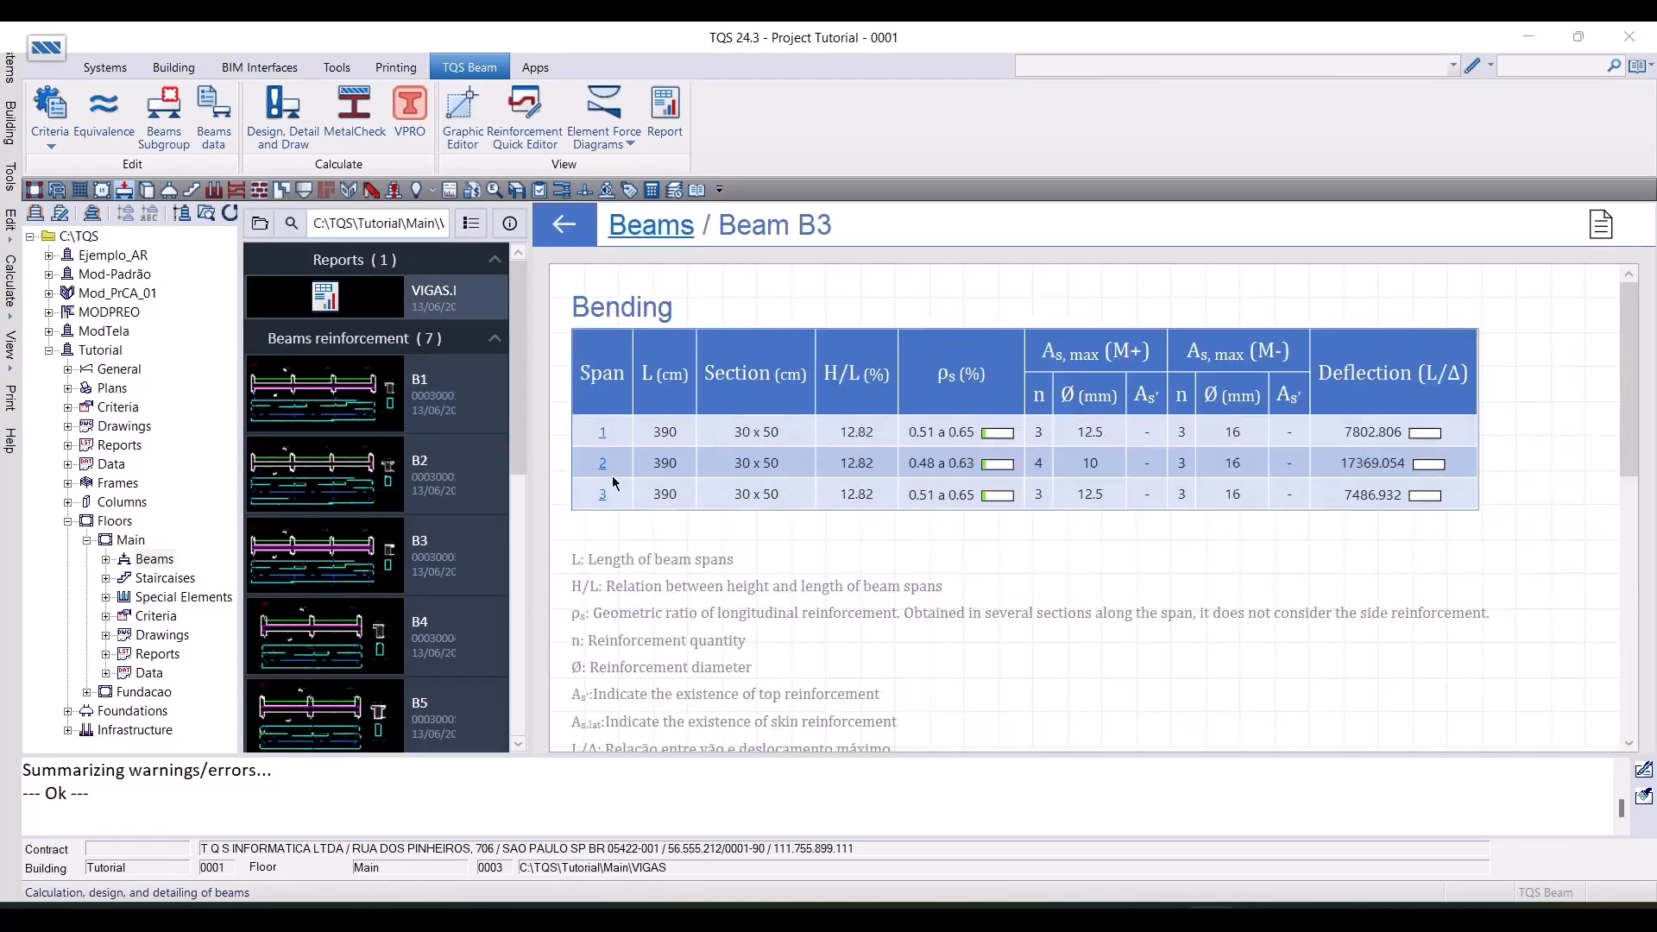
left_click(615, 459)
scroll(1398, 553, "down", 5)
scroll(1347, 738, "down", 10)
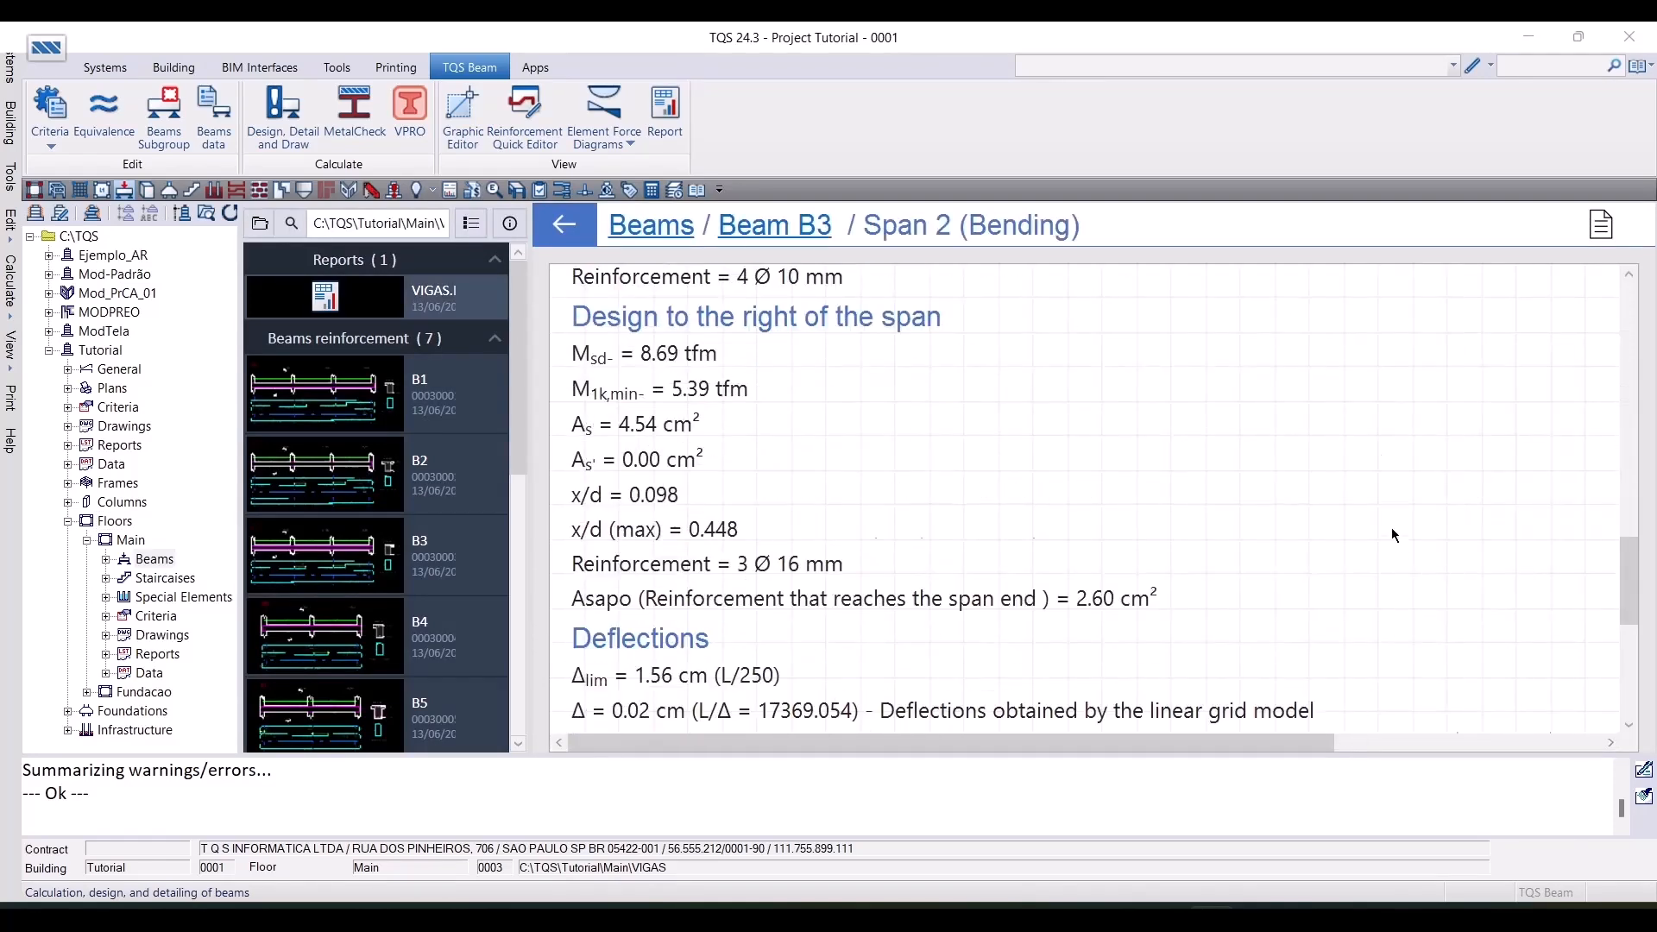
View the reinforcement drawings of beams B1 and B4 on the Main floor
left_click(392, 396)
left_click(390, 637)
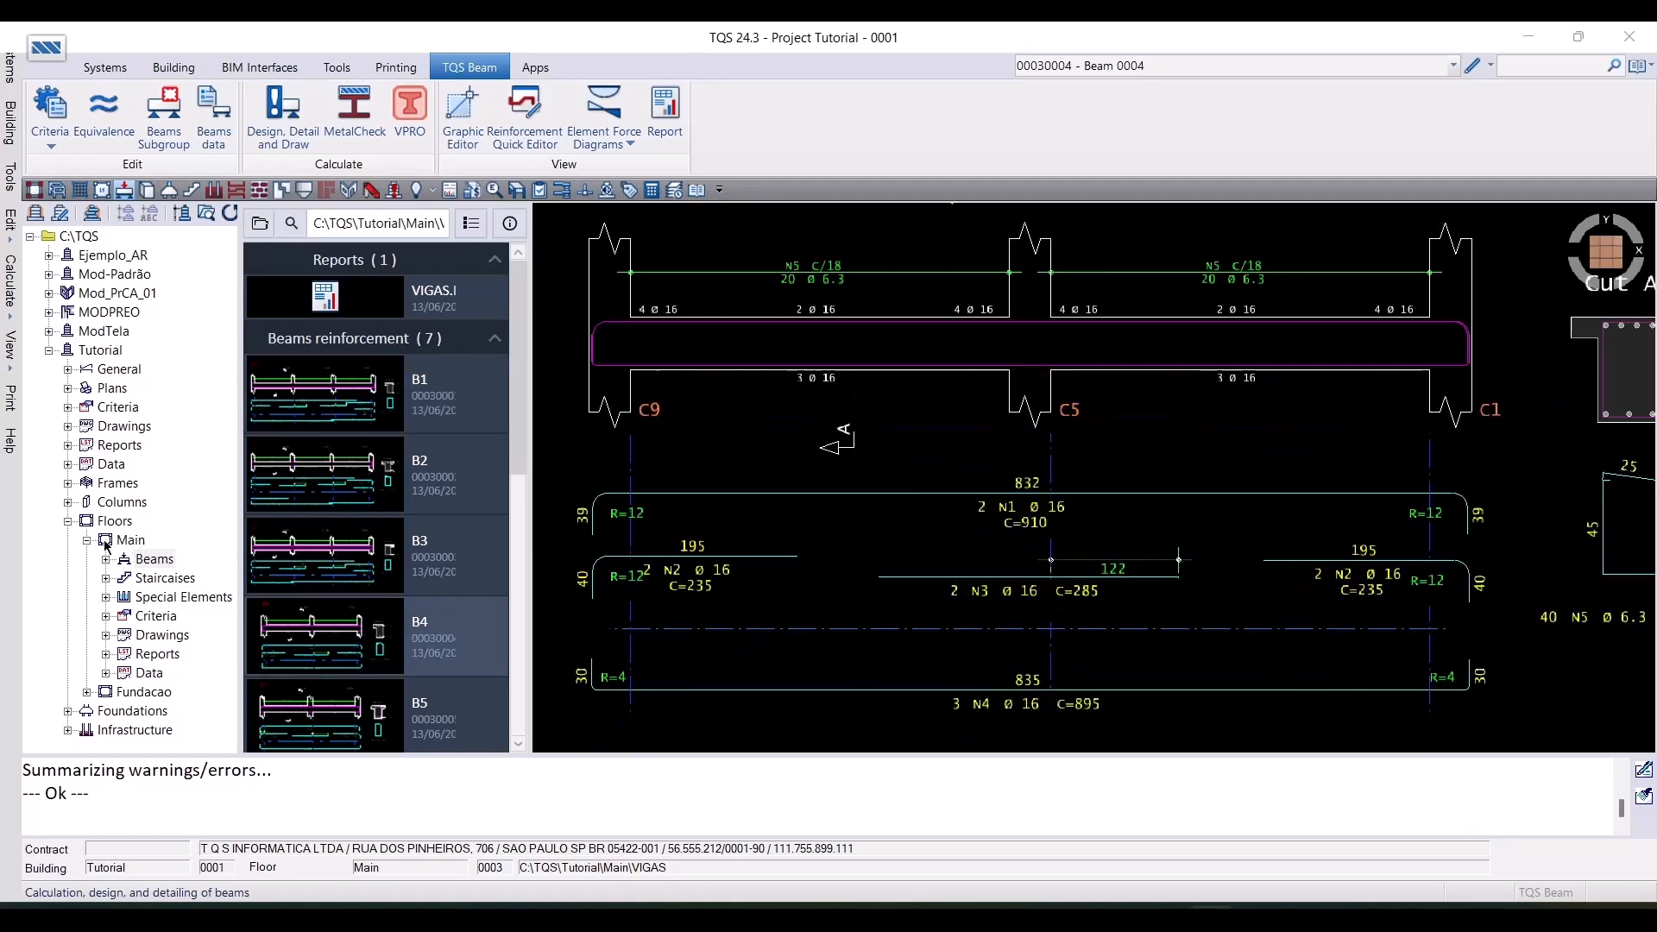
View the horizontal and vertical negative slab reinforcement drawings of the Main floor
left_click(131, 542)
scroll(406, 485, "down", 6)
left_click(396, 396)
scroll(932, 389, "up", 3)
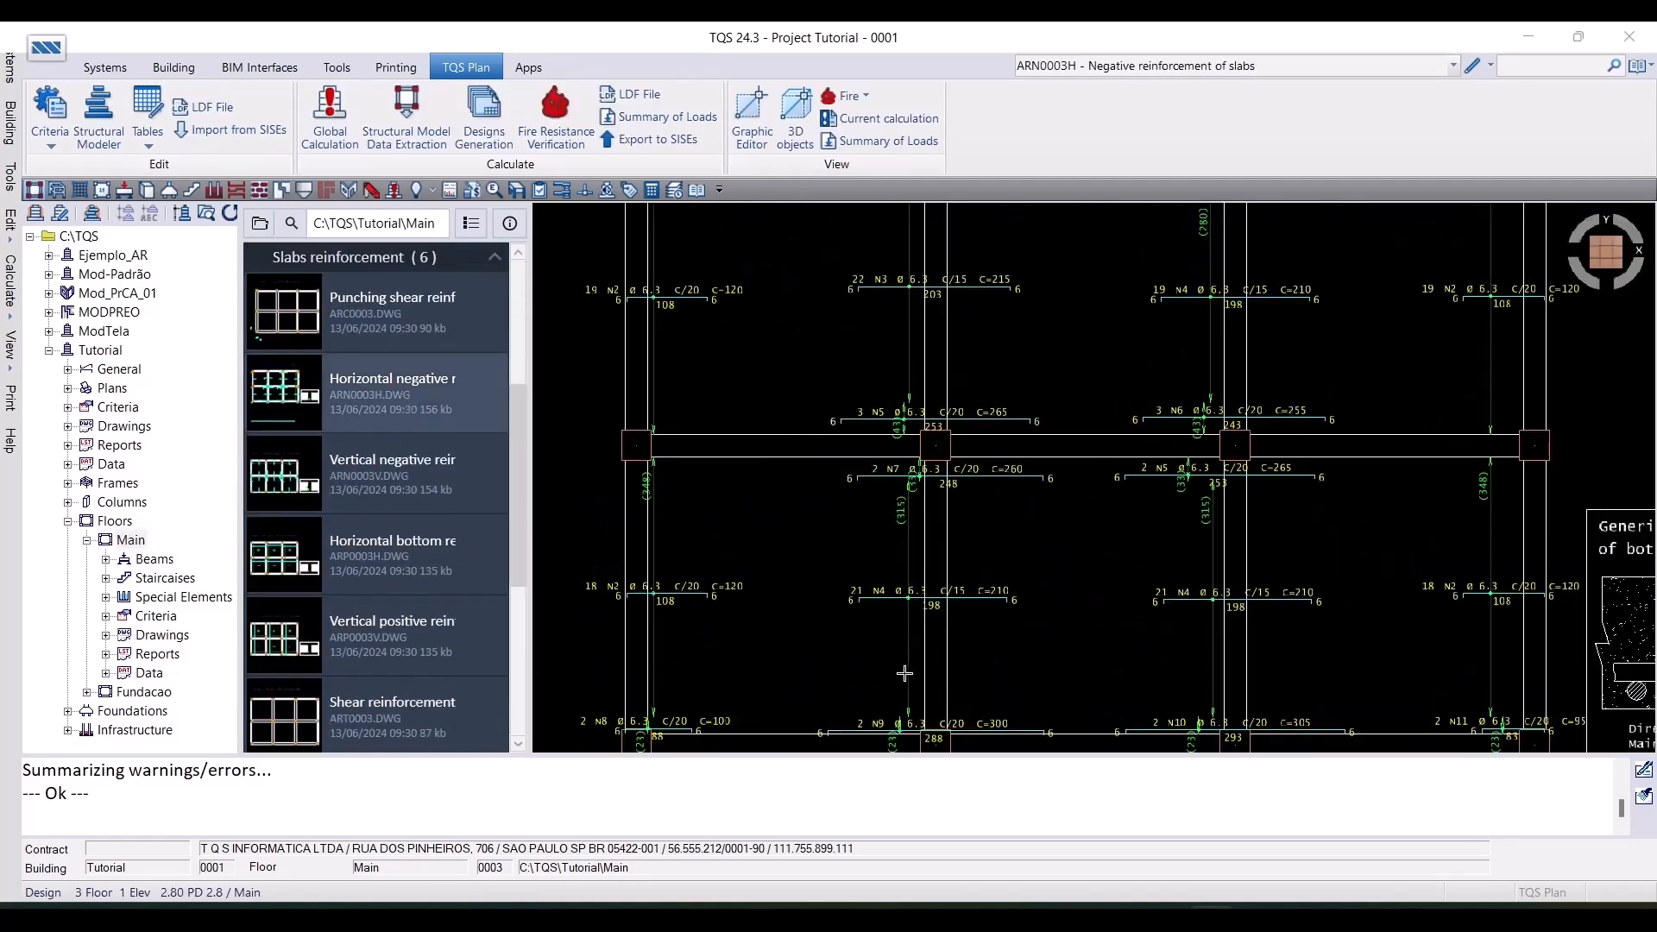
key("Down")
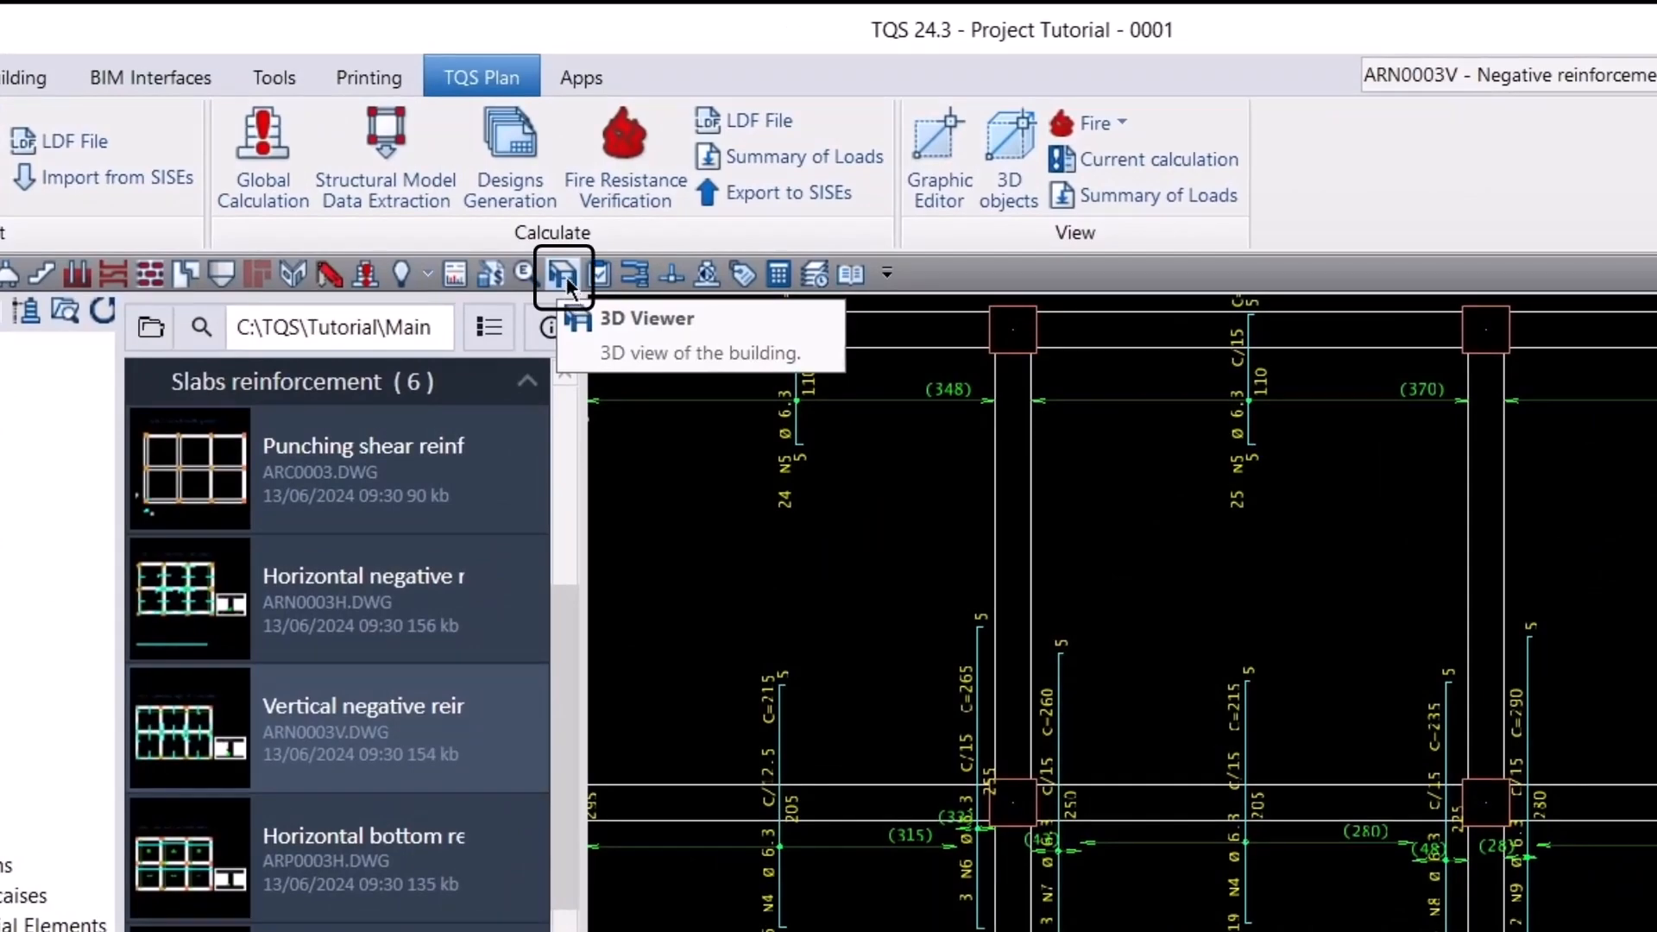
Generate the building's 3D model from Fundacao to Main with beam, column and slab reinforcement, updating the reinforcement database
left_click(566, 278)
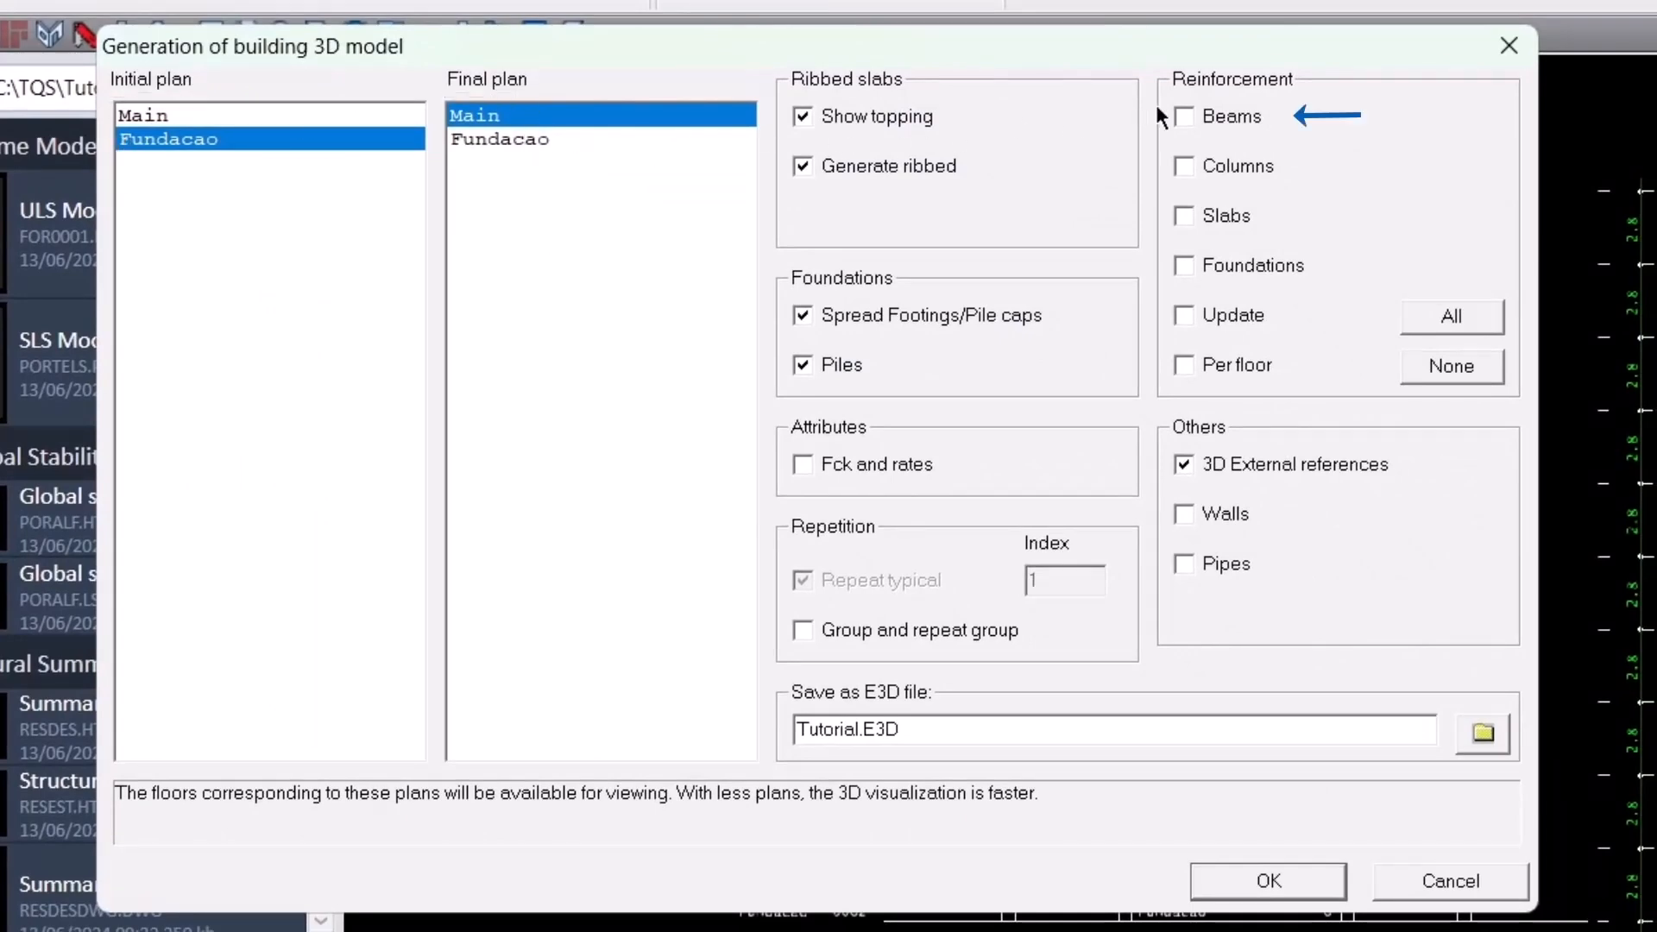
left_click(1238, 119)
left_click(1240, 168)
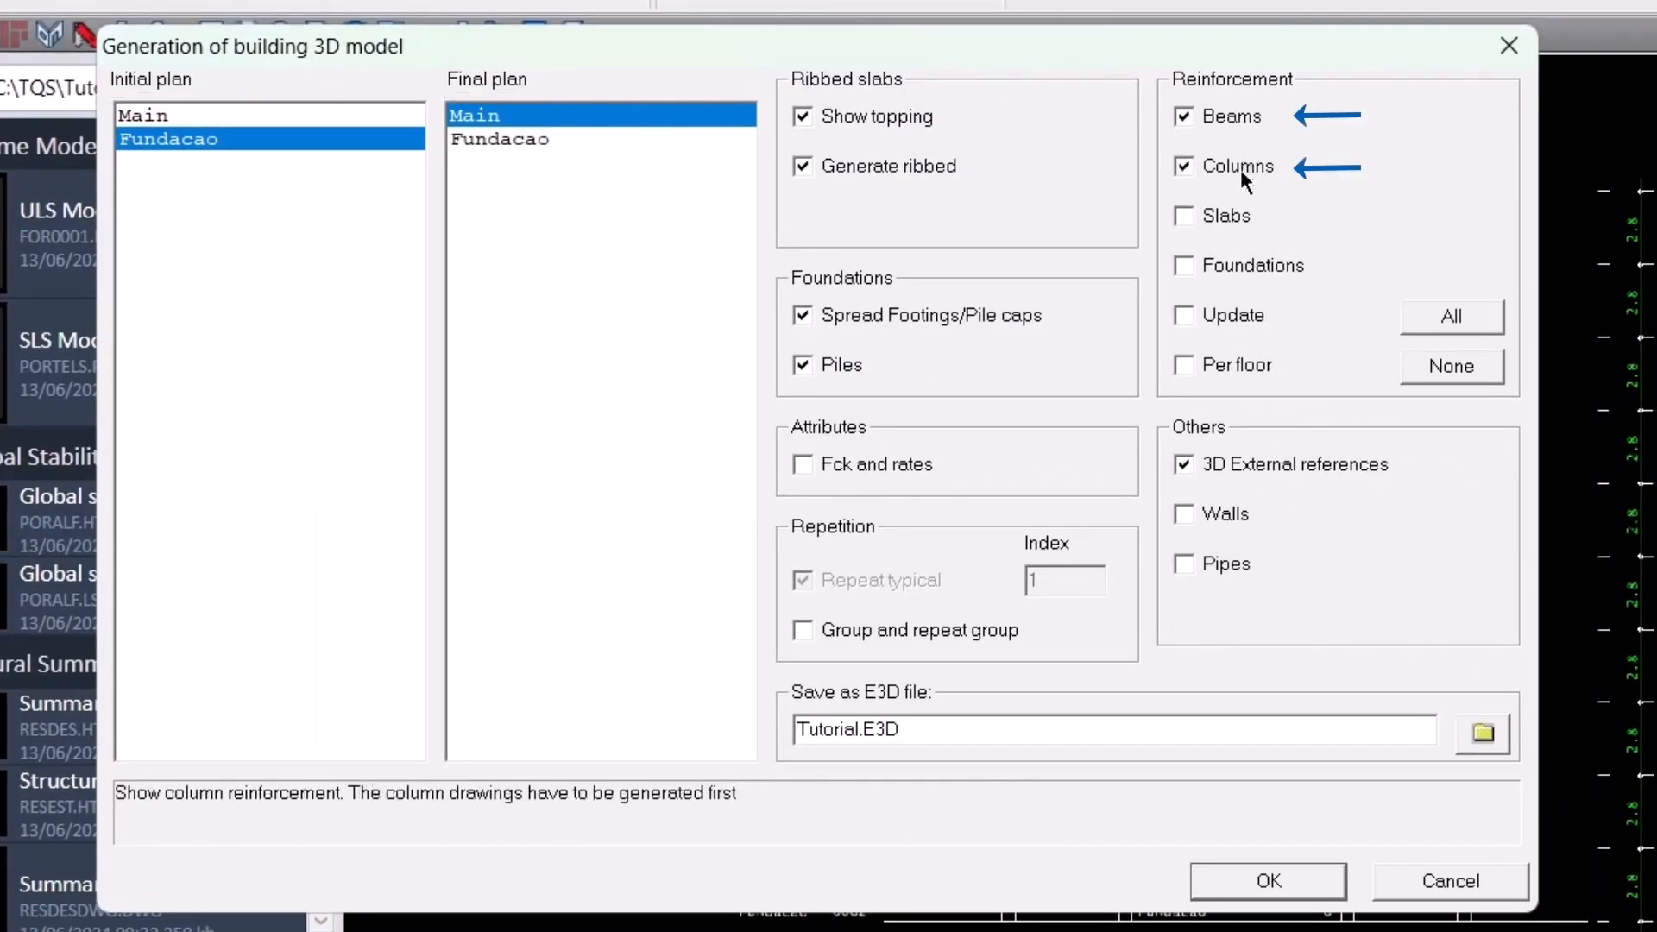
left_click(1236, 216)
left_click(1235, 314)
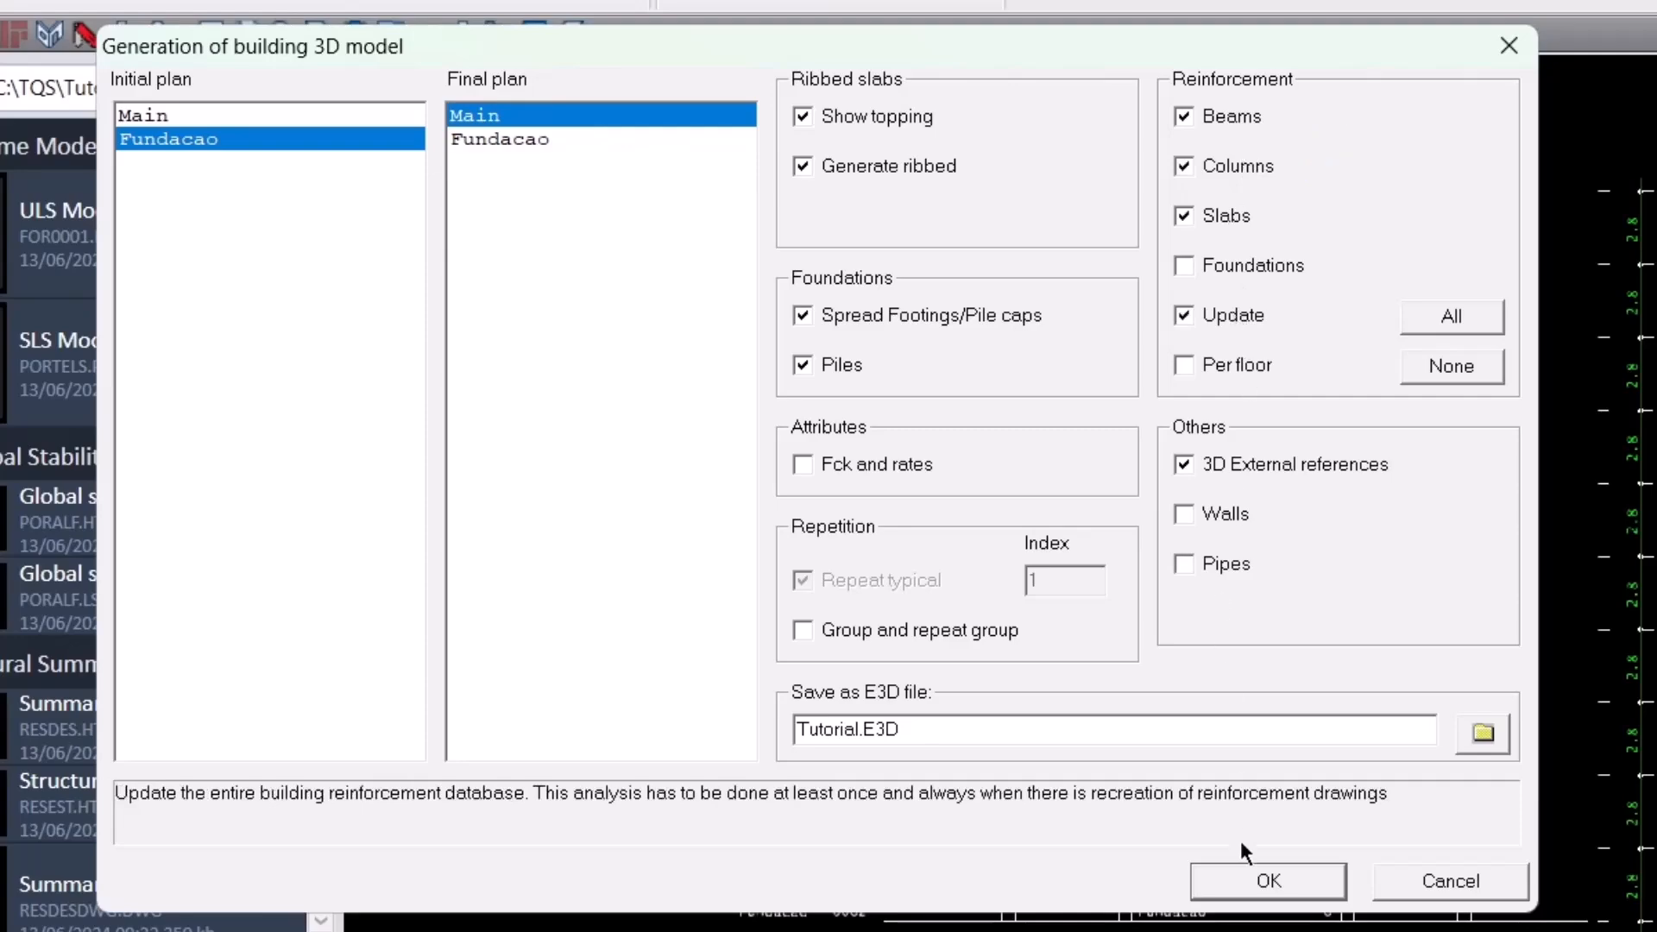
left_click(1267, 880)
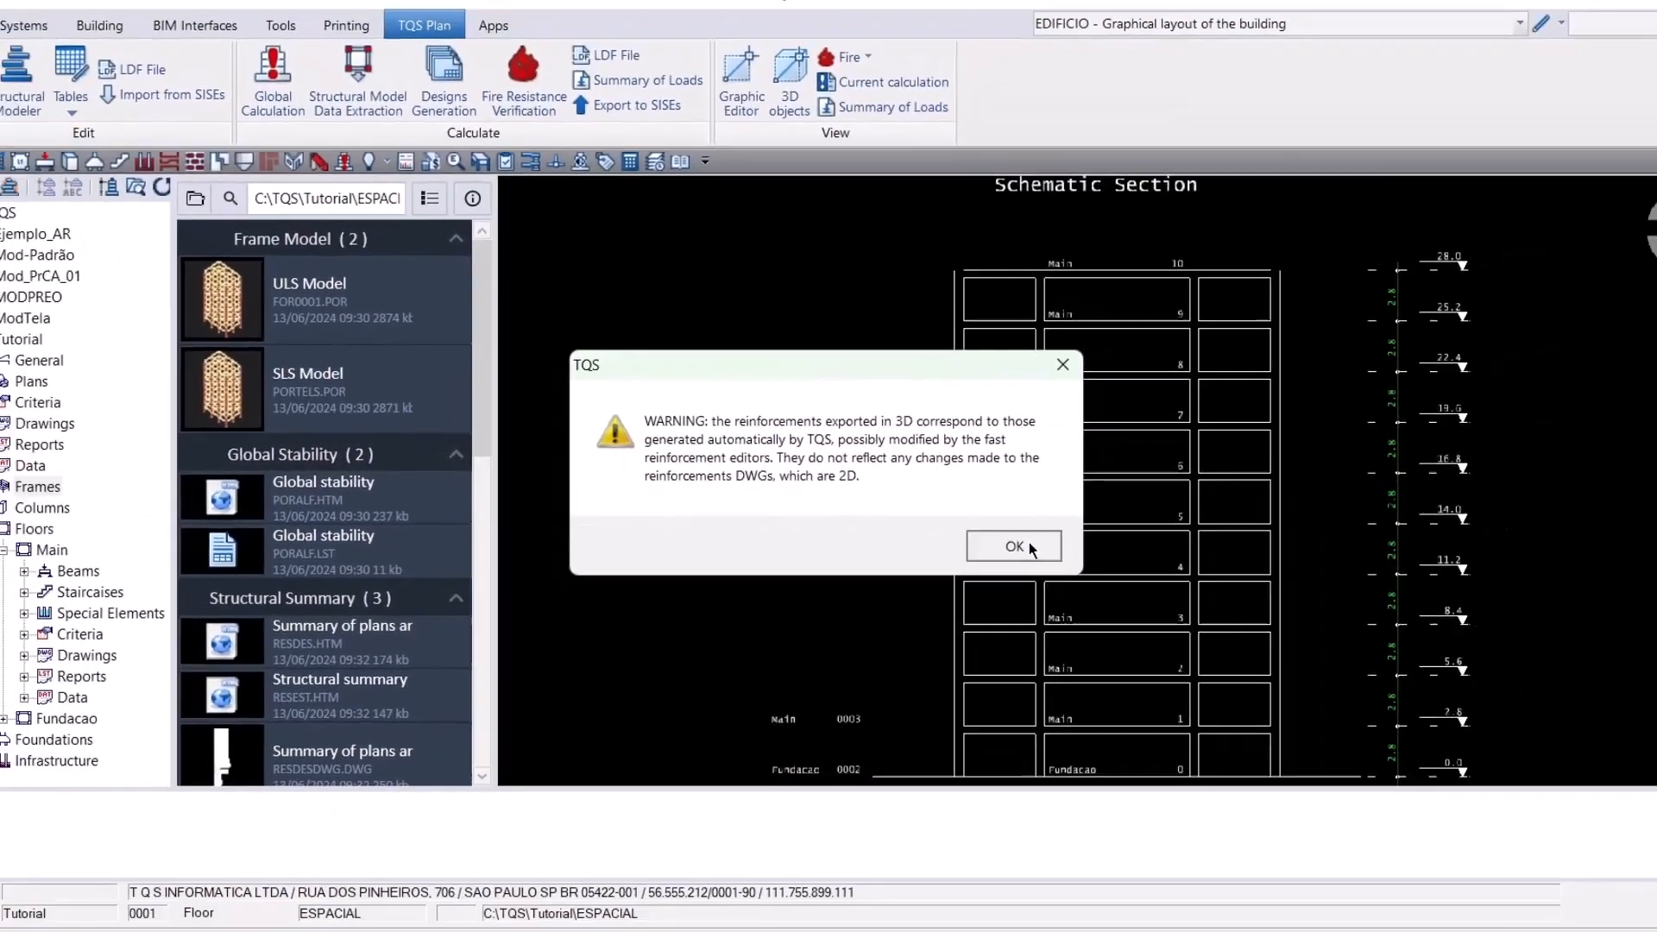
left_click(1081, 585)
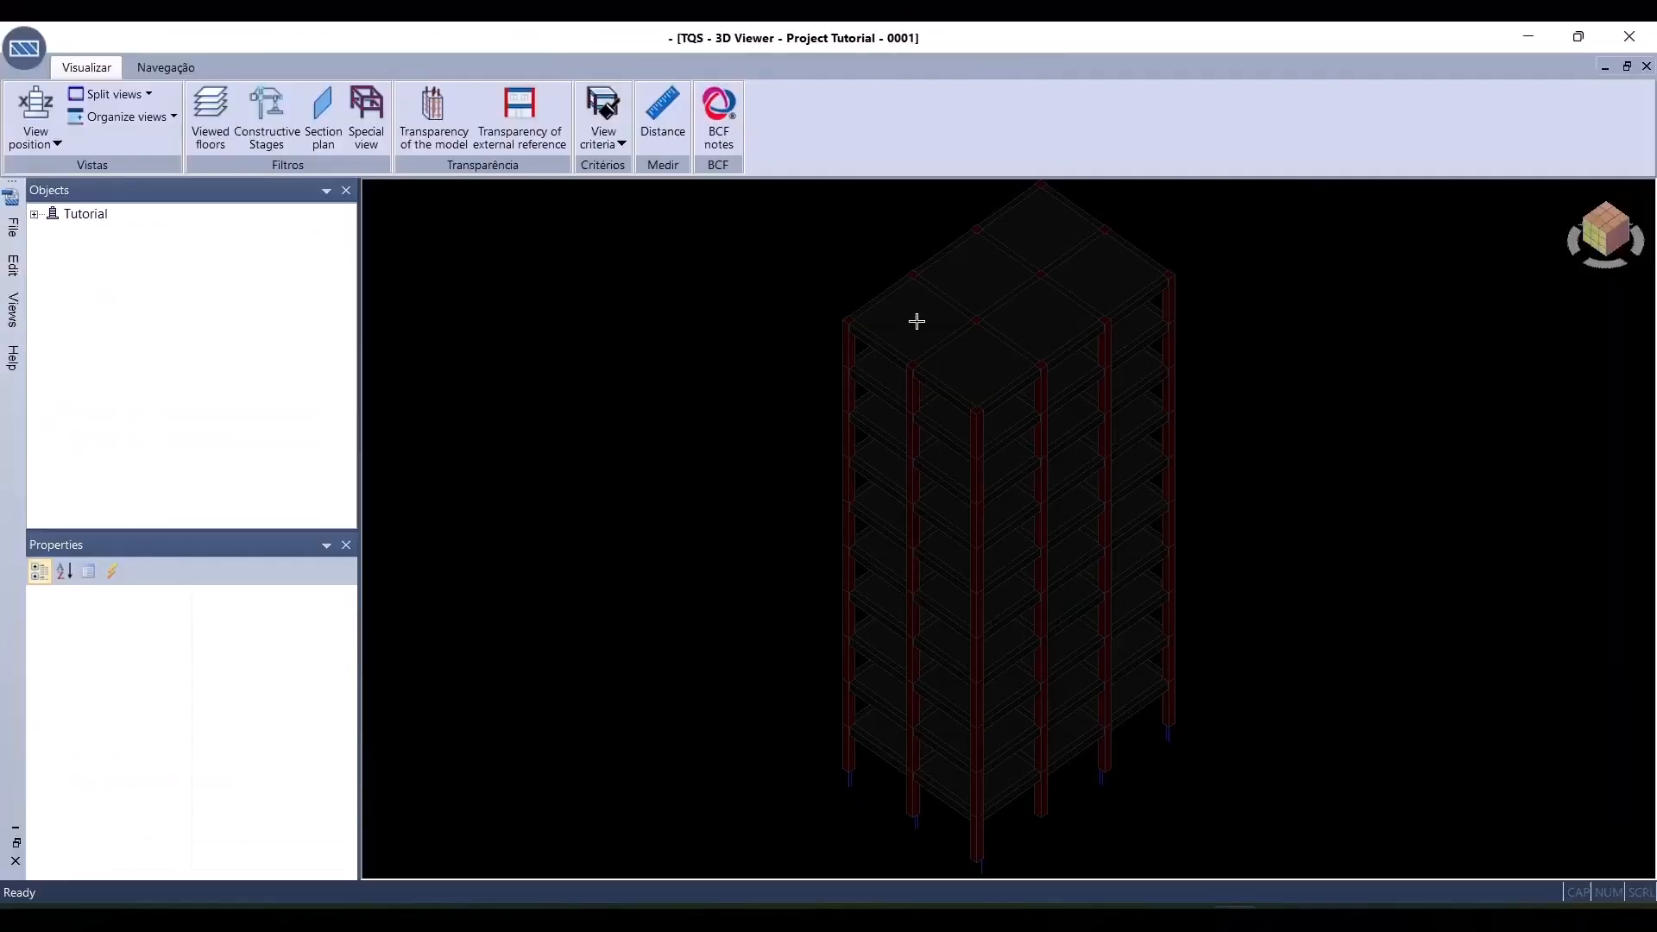
Apply the library model 0001.DATR as the 3D viewing criteria of the current building
left_click(603, 103)
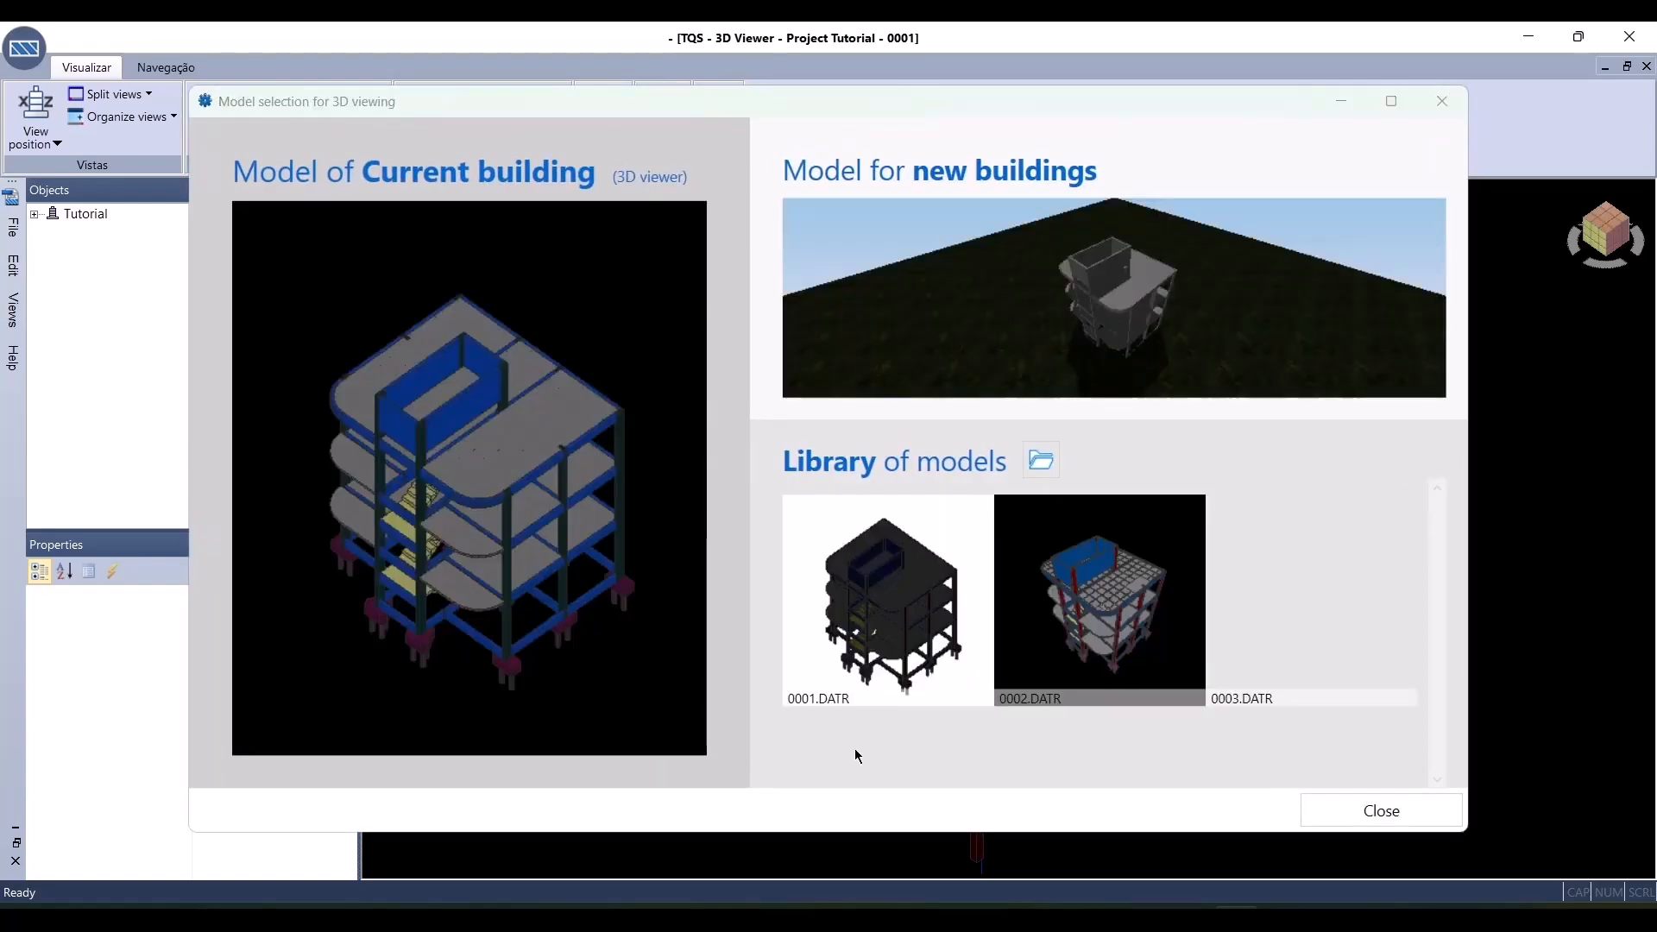
left_click(841, 535)
left_click(873, 543)
left_click(1353, 798)
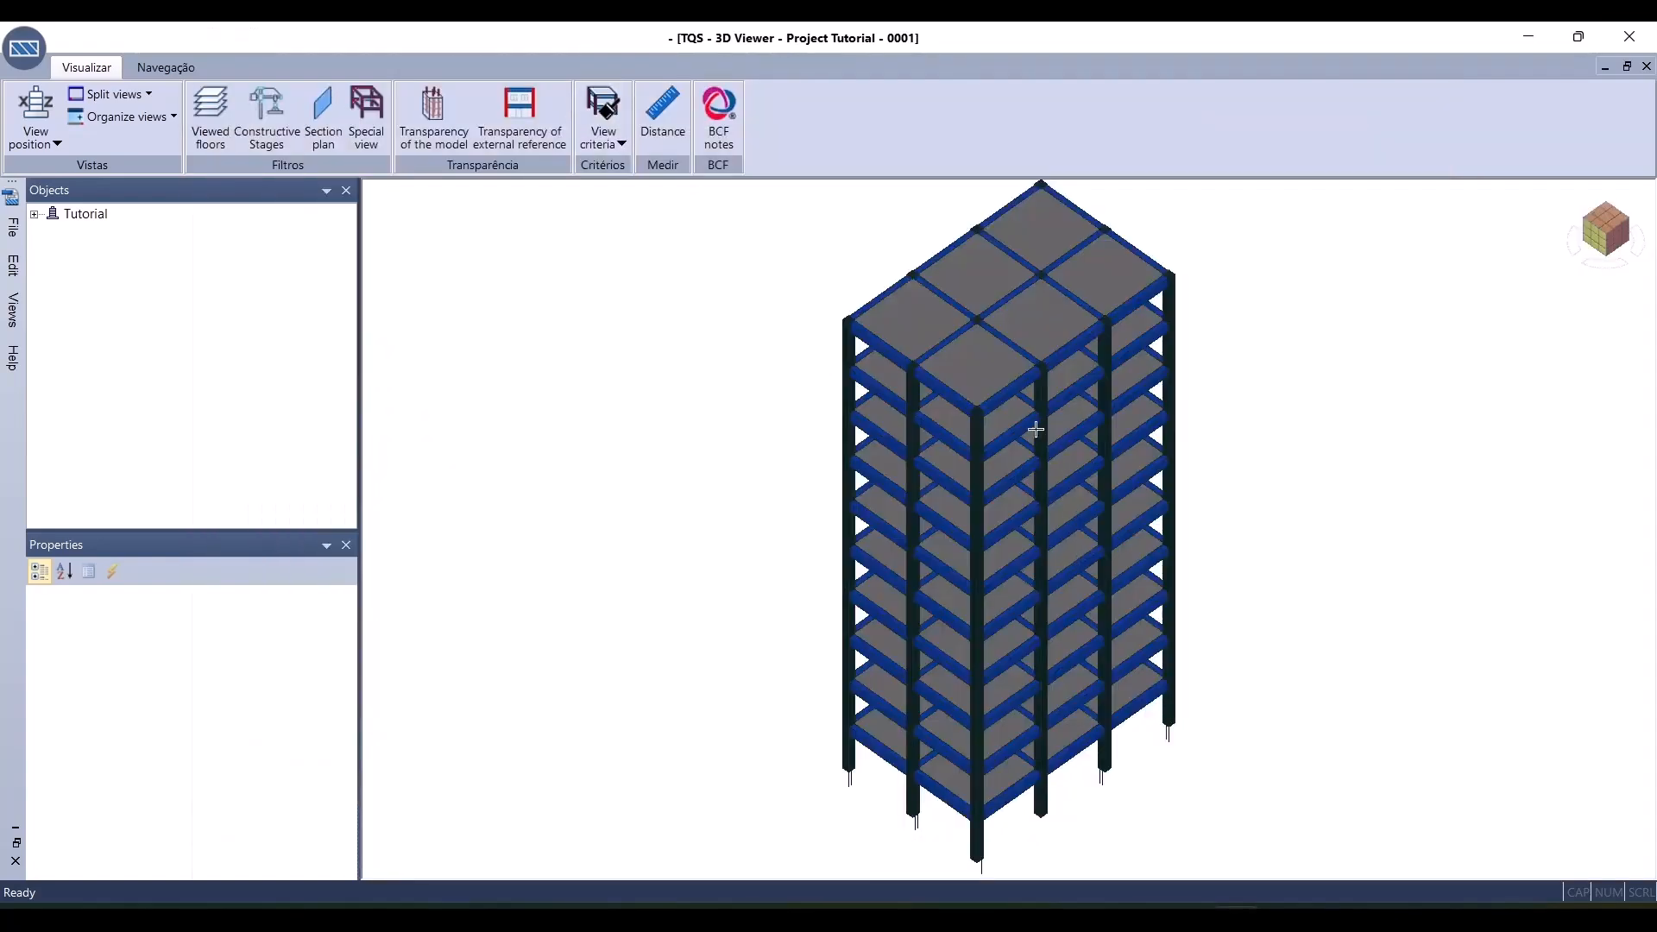
Make the 3D model transparent, inspect the column, beam and slab rebars up close, and close the 3D viewer
left_click(439, 118)
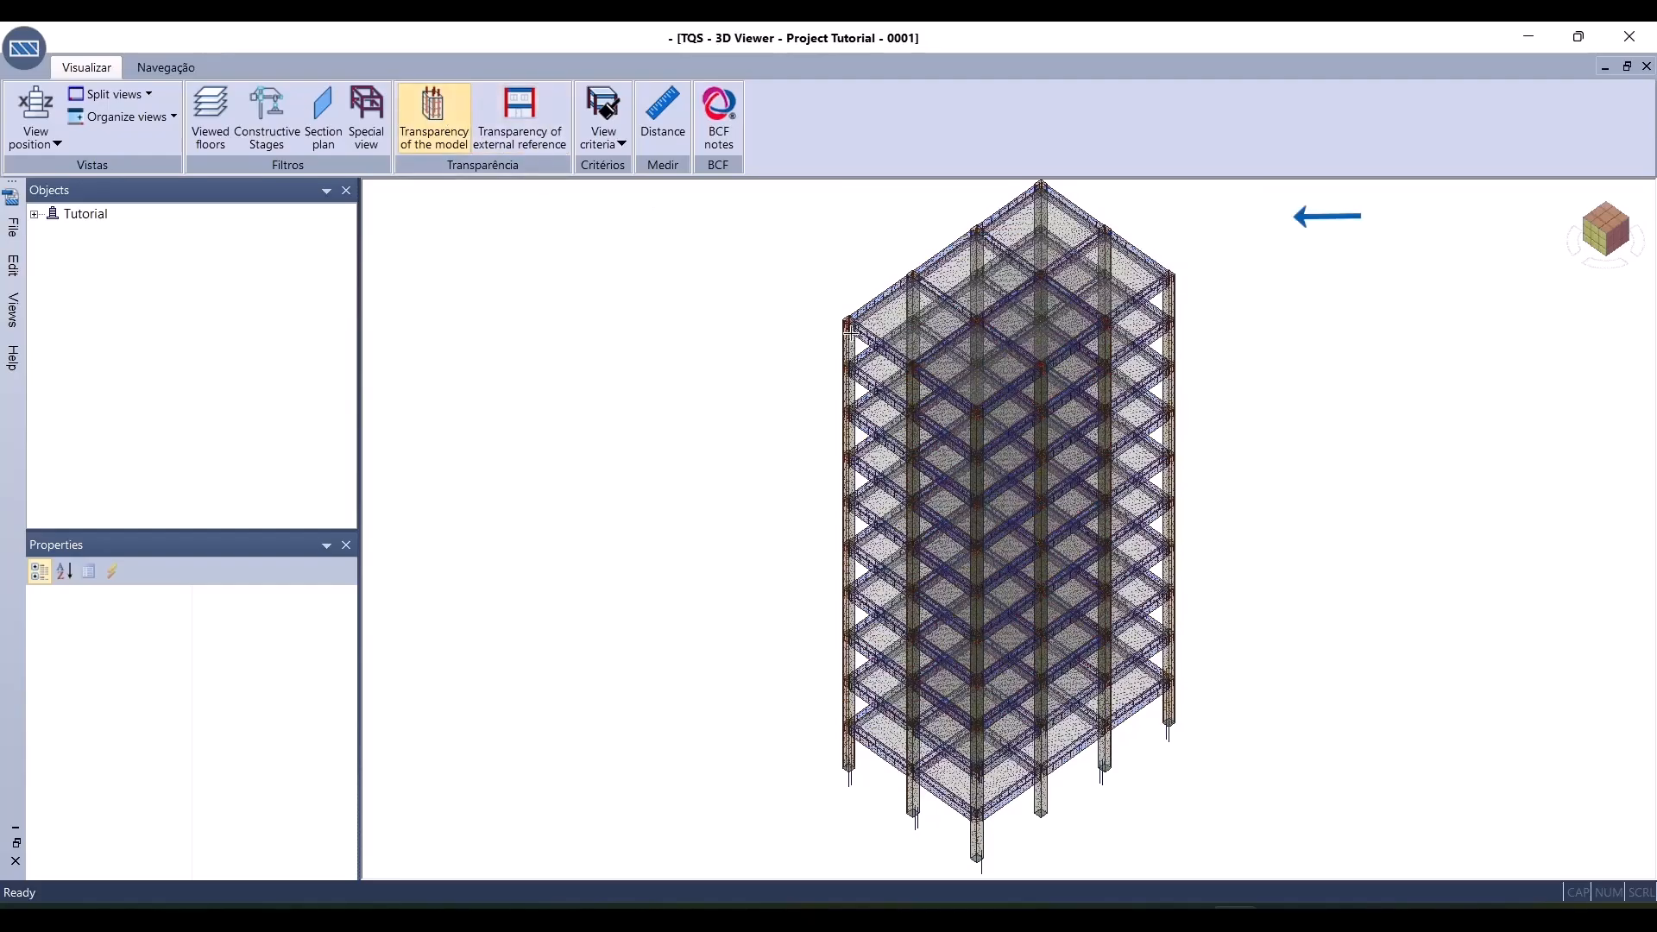
scroll(850, 327, "up", 10)
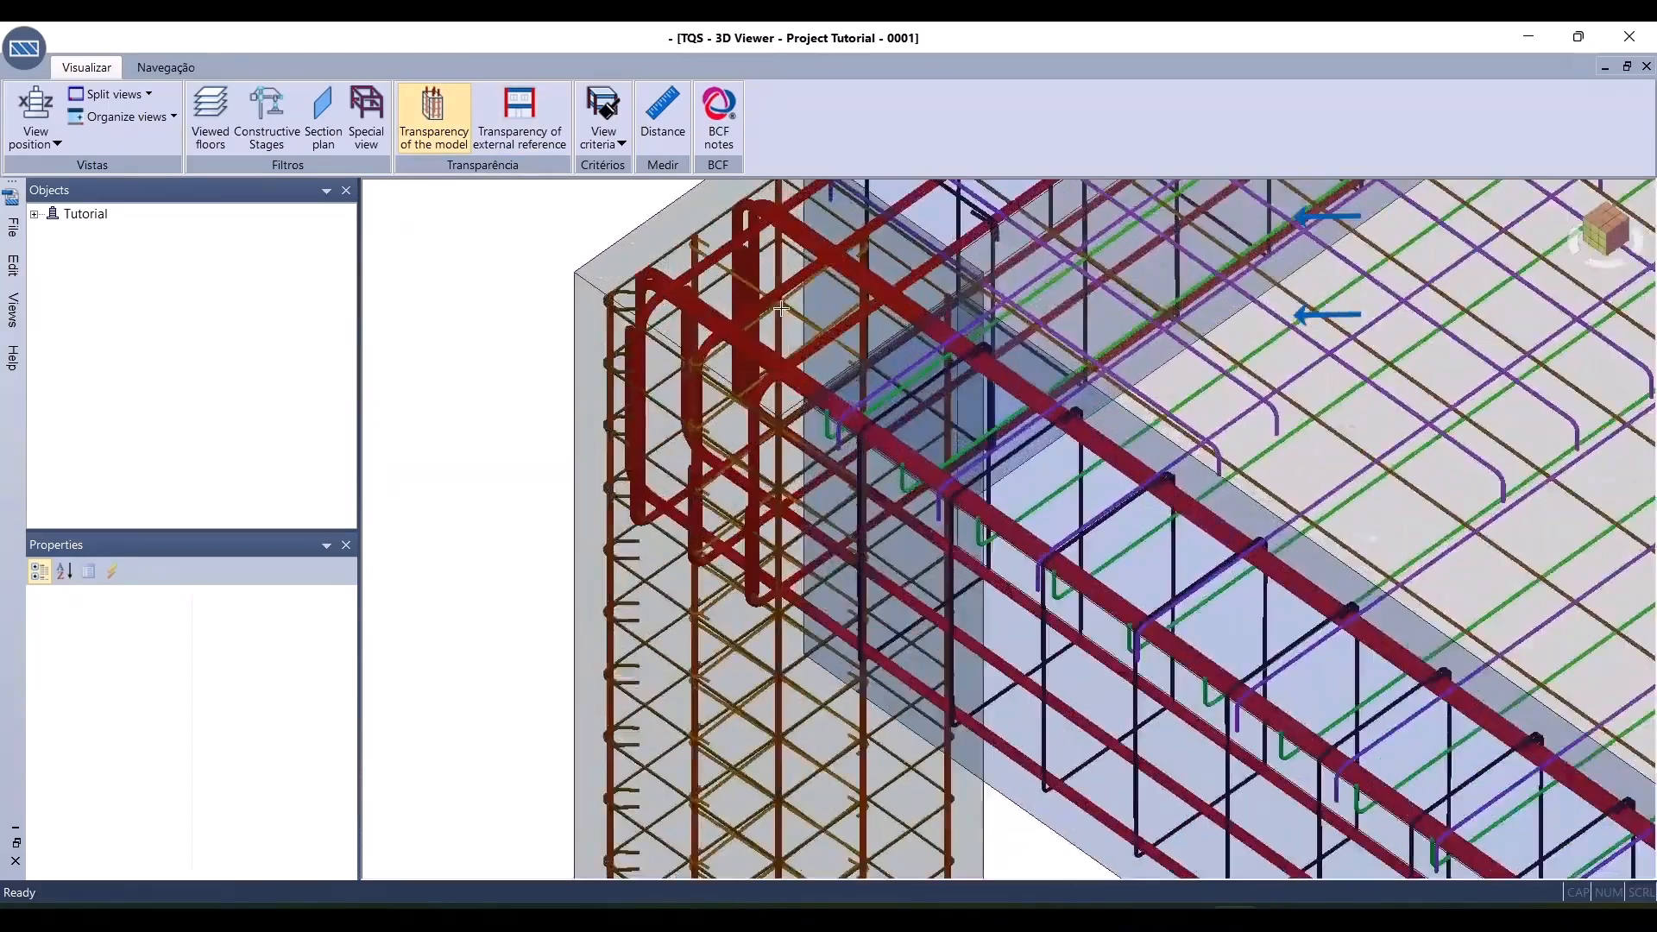
scroll(781, 308, "up", 2)
scroll(1172, 505, "up", 5)
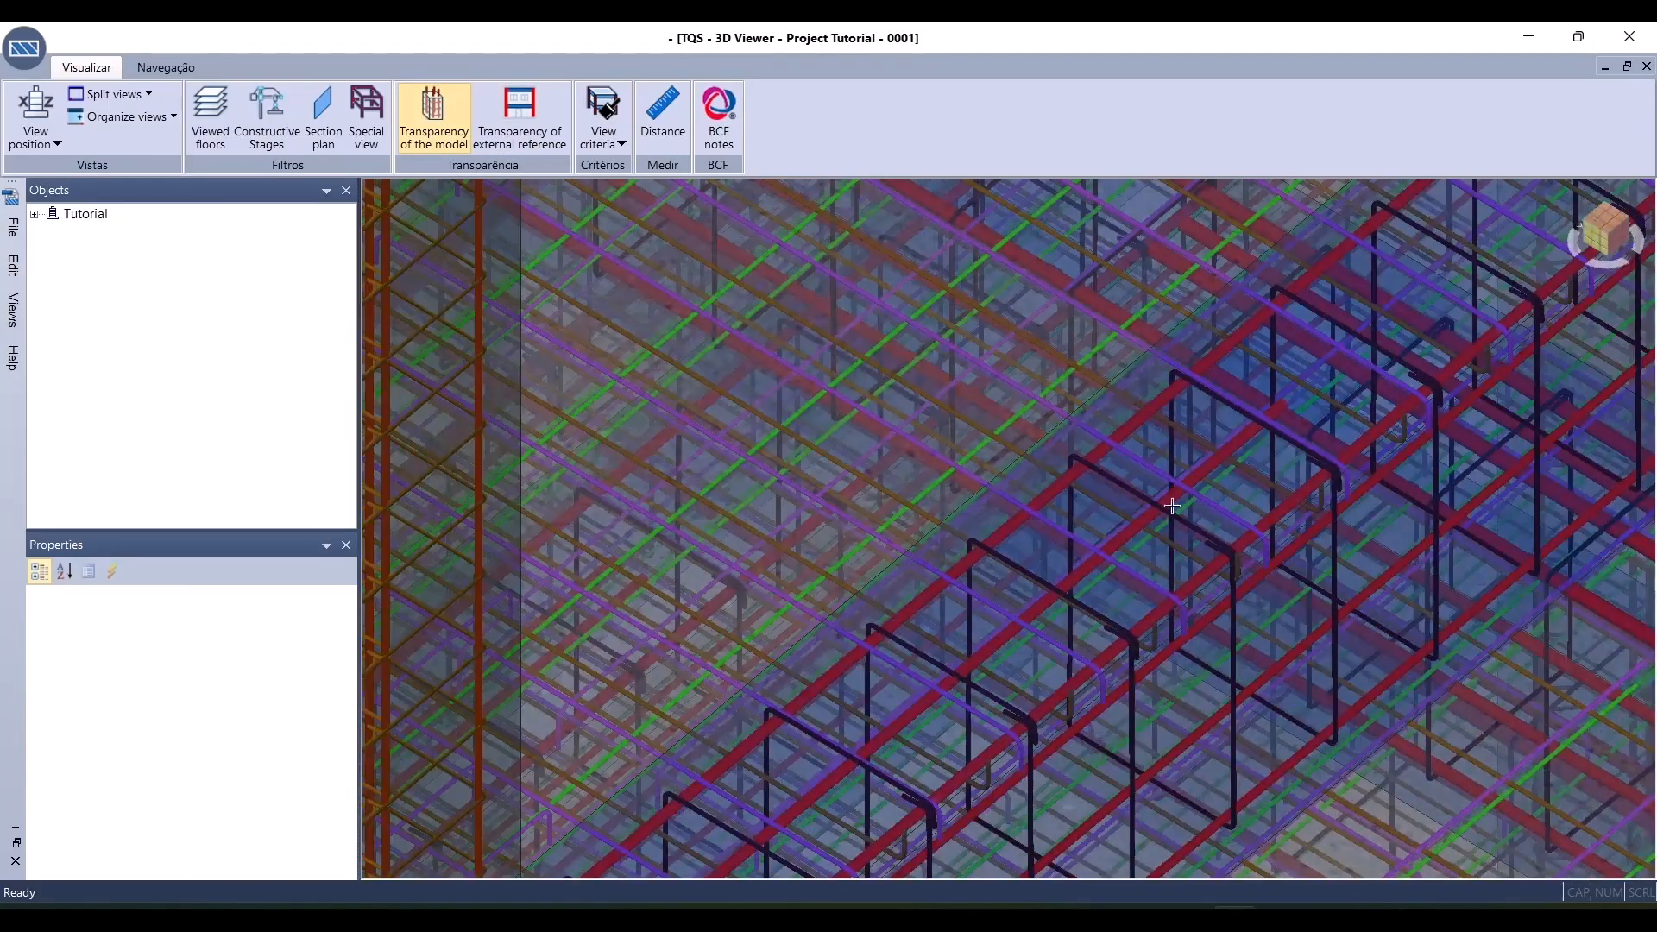
scroll(872, 571, "down", 2)
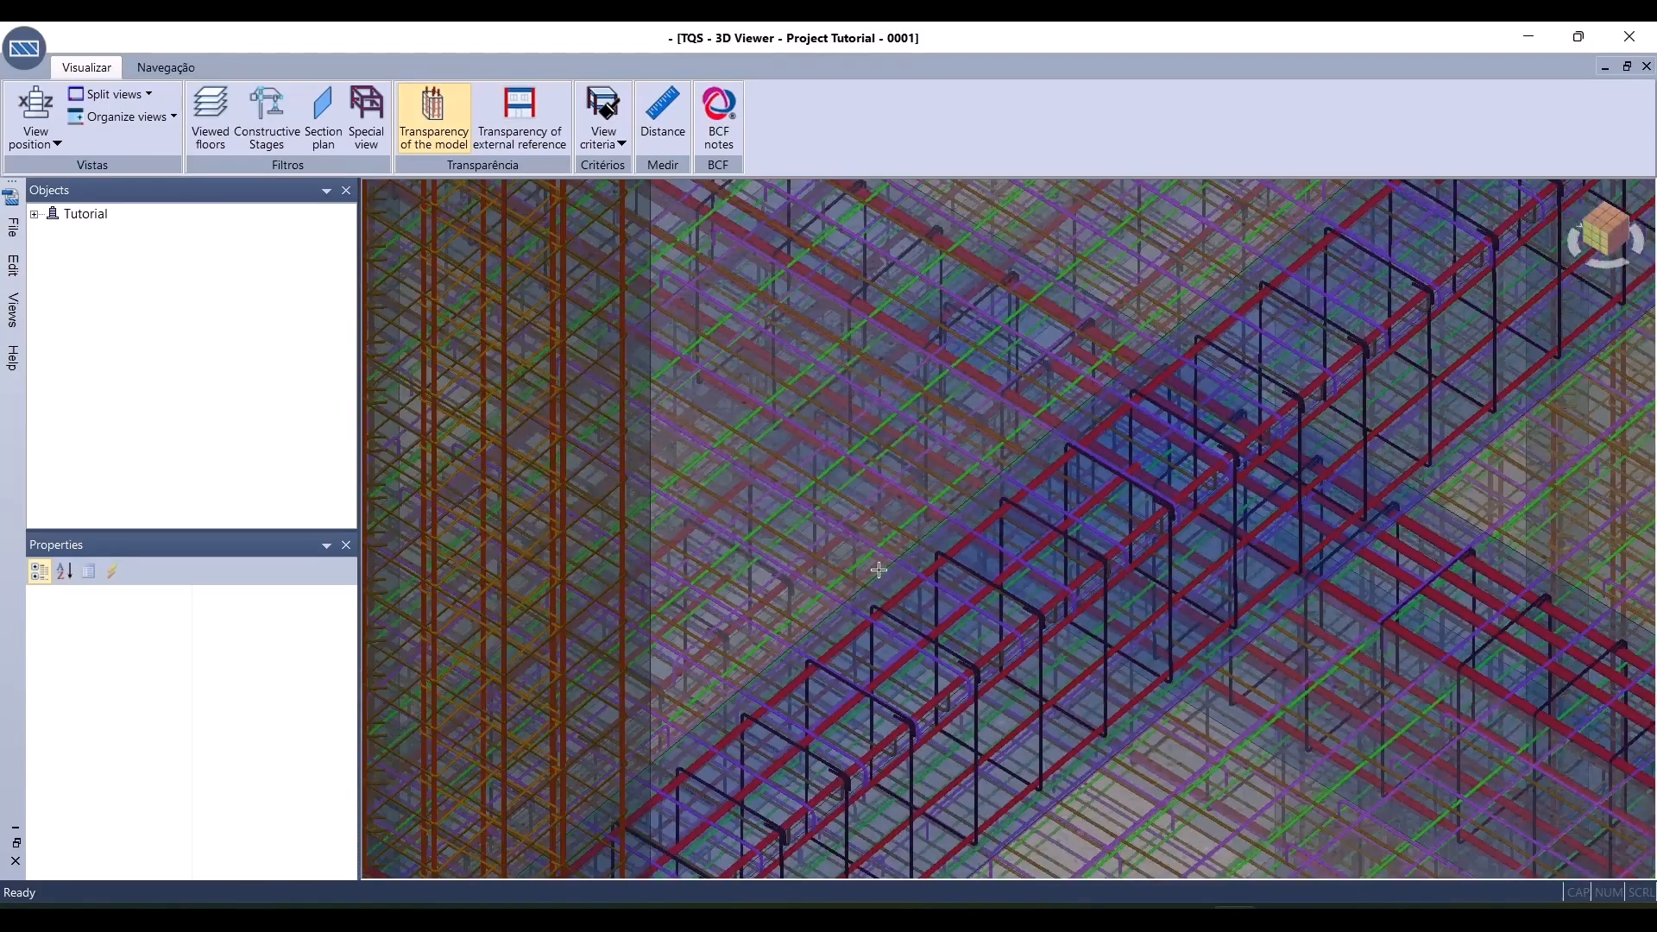
left_click(1629, 36)
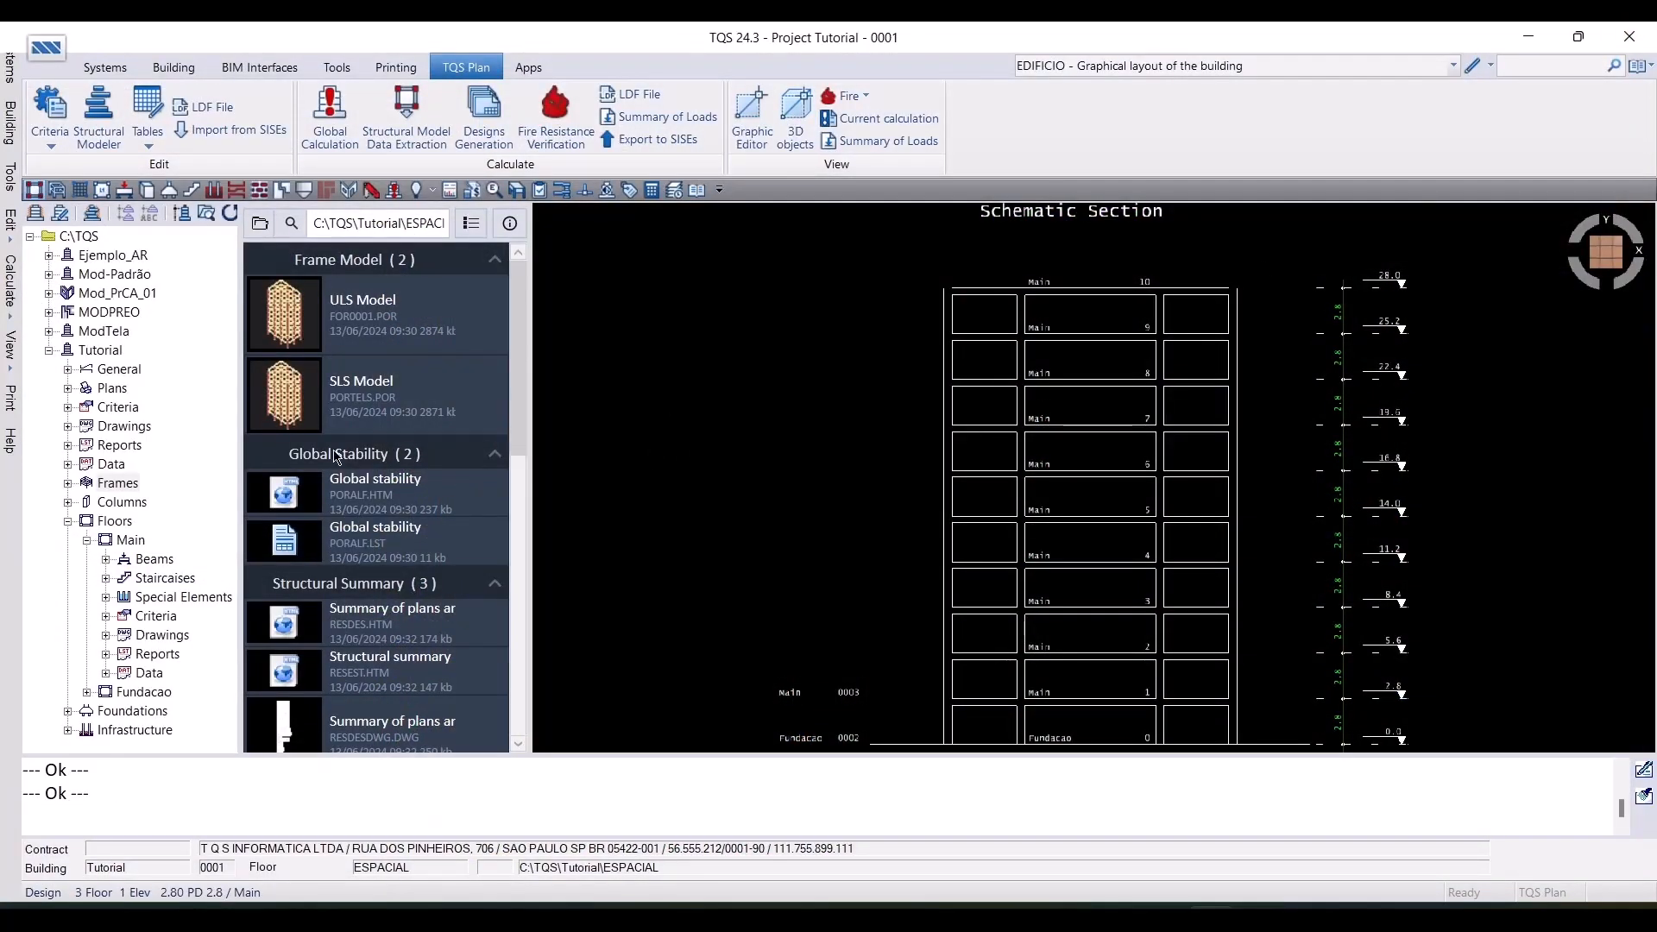
Open the Plan Editor for the Plans folder of the Tutorial building
left_click(119, 395)
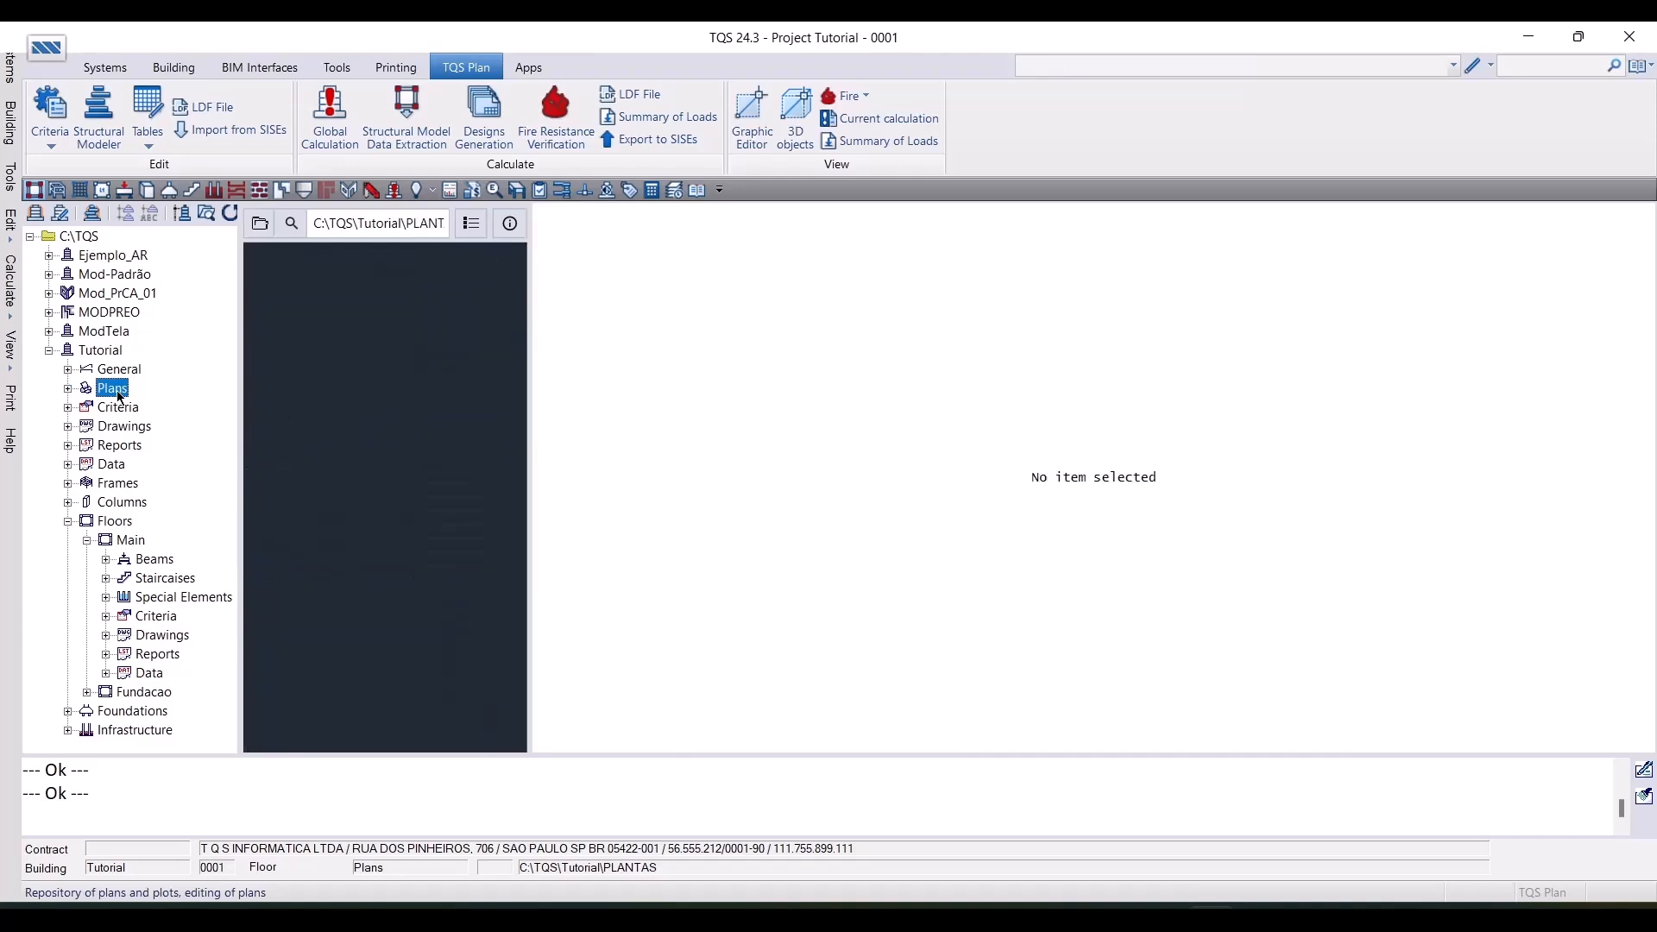
left_click(397, 68)
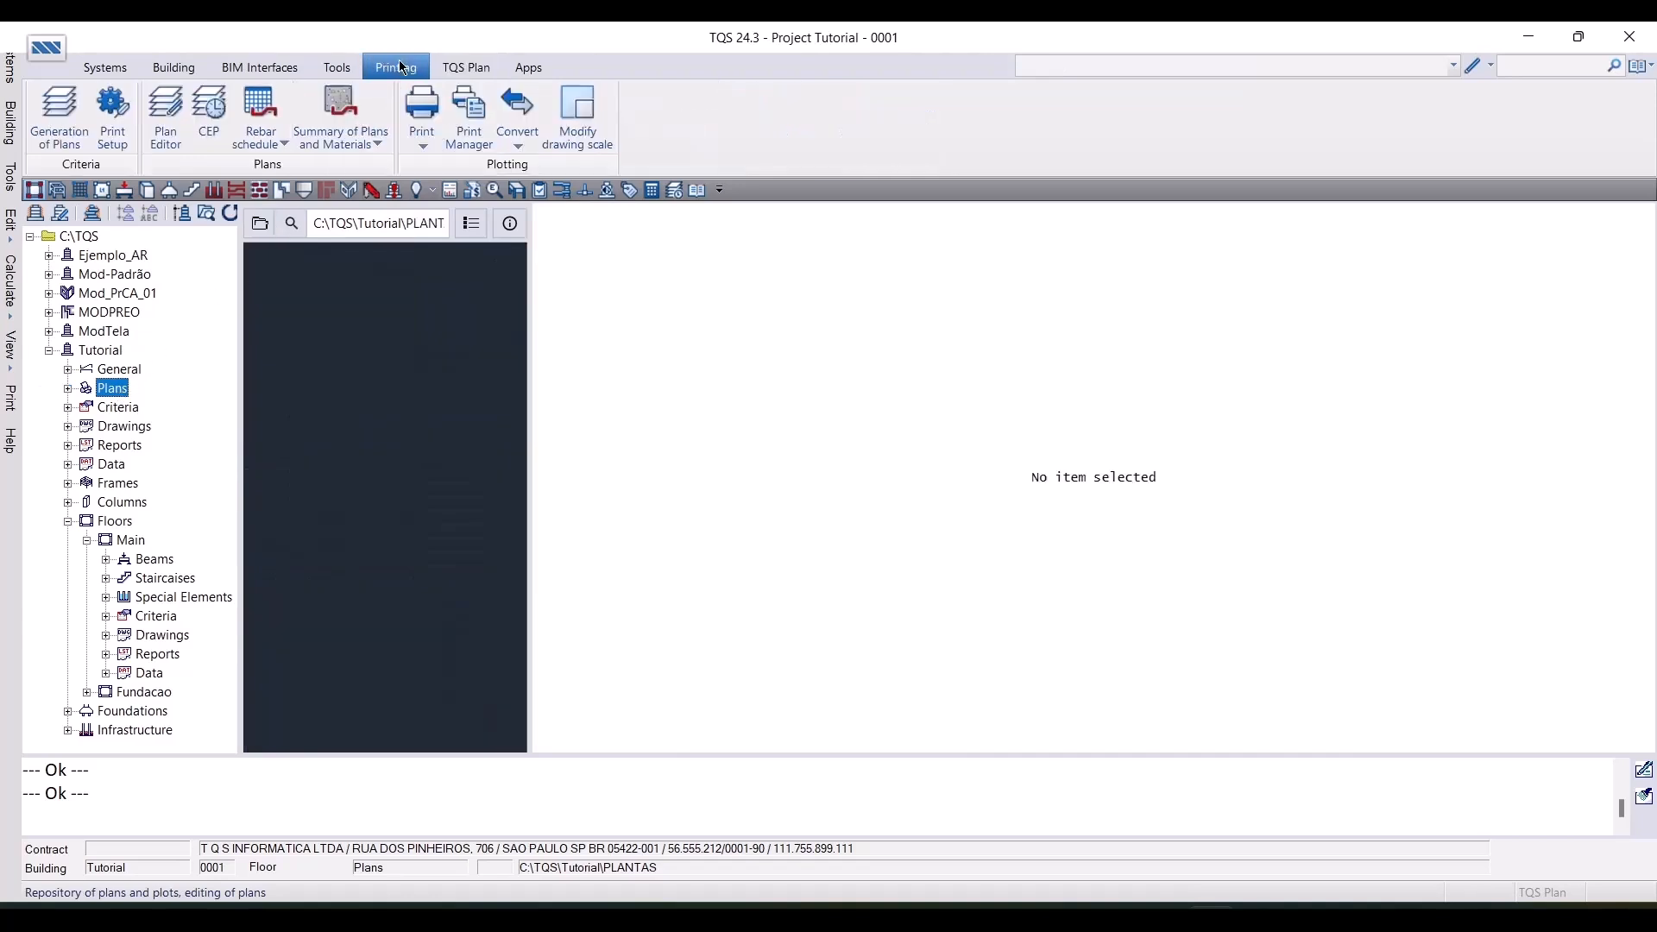
left_click(162, 136)
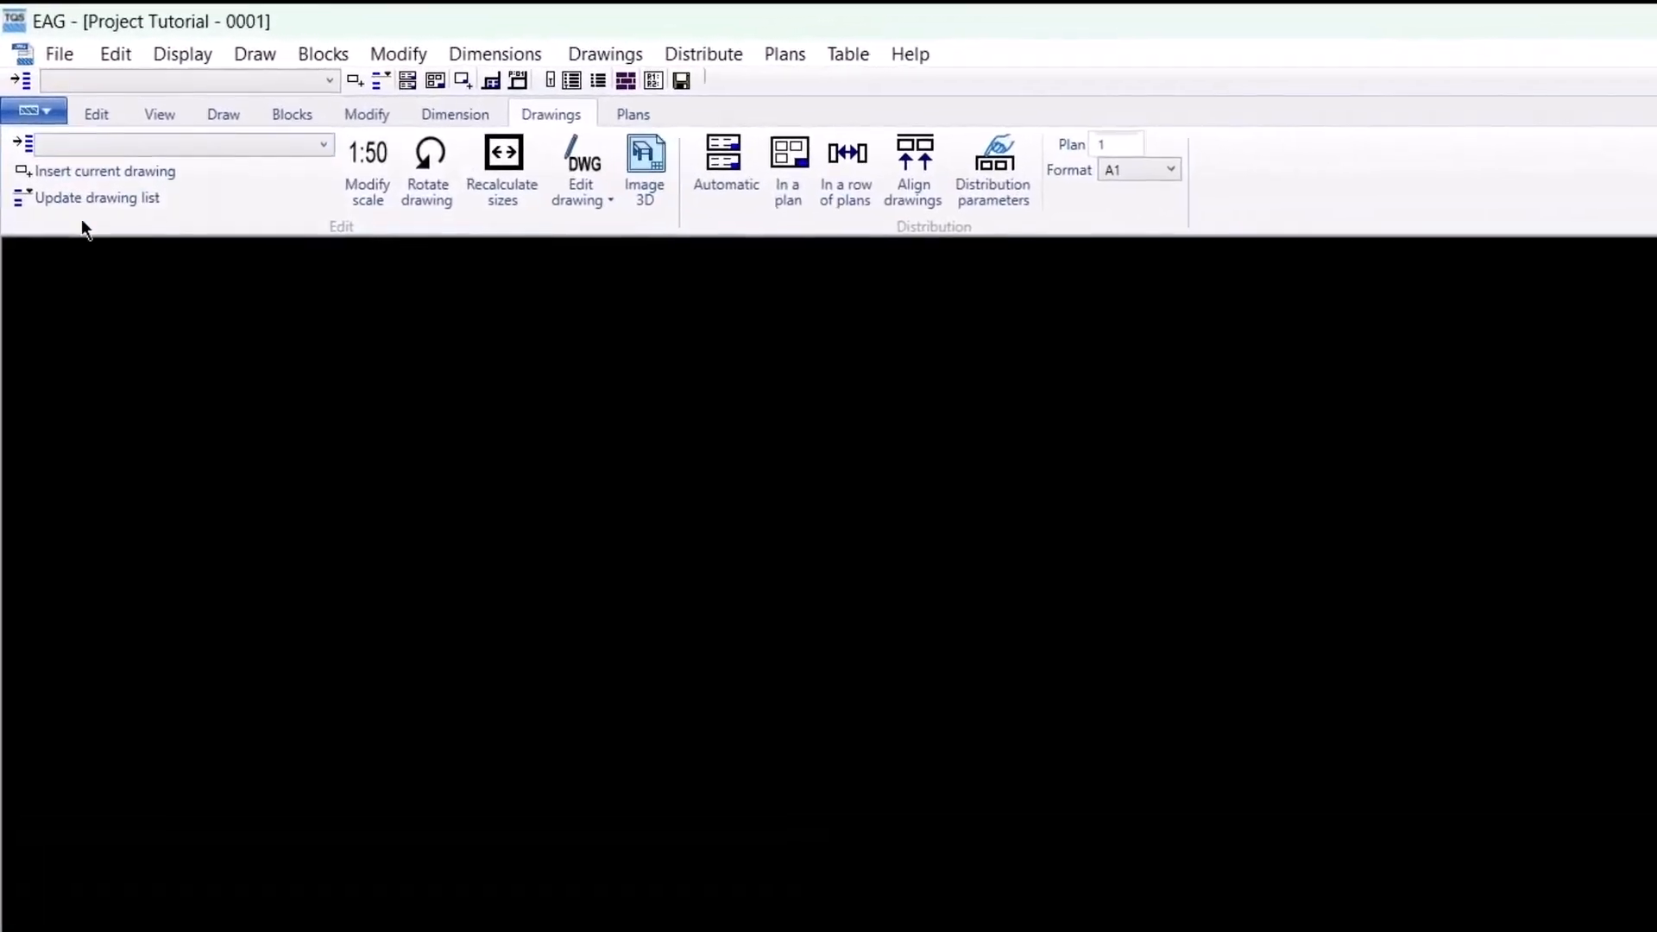
Insert all beam drawings of the Main floor and distribute them automatically on A1 plans
left_click(25, 151)
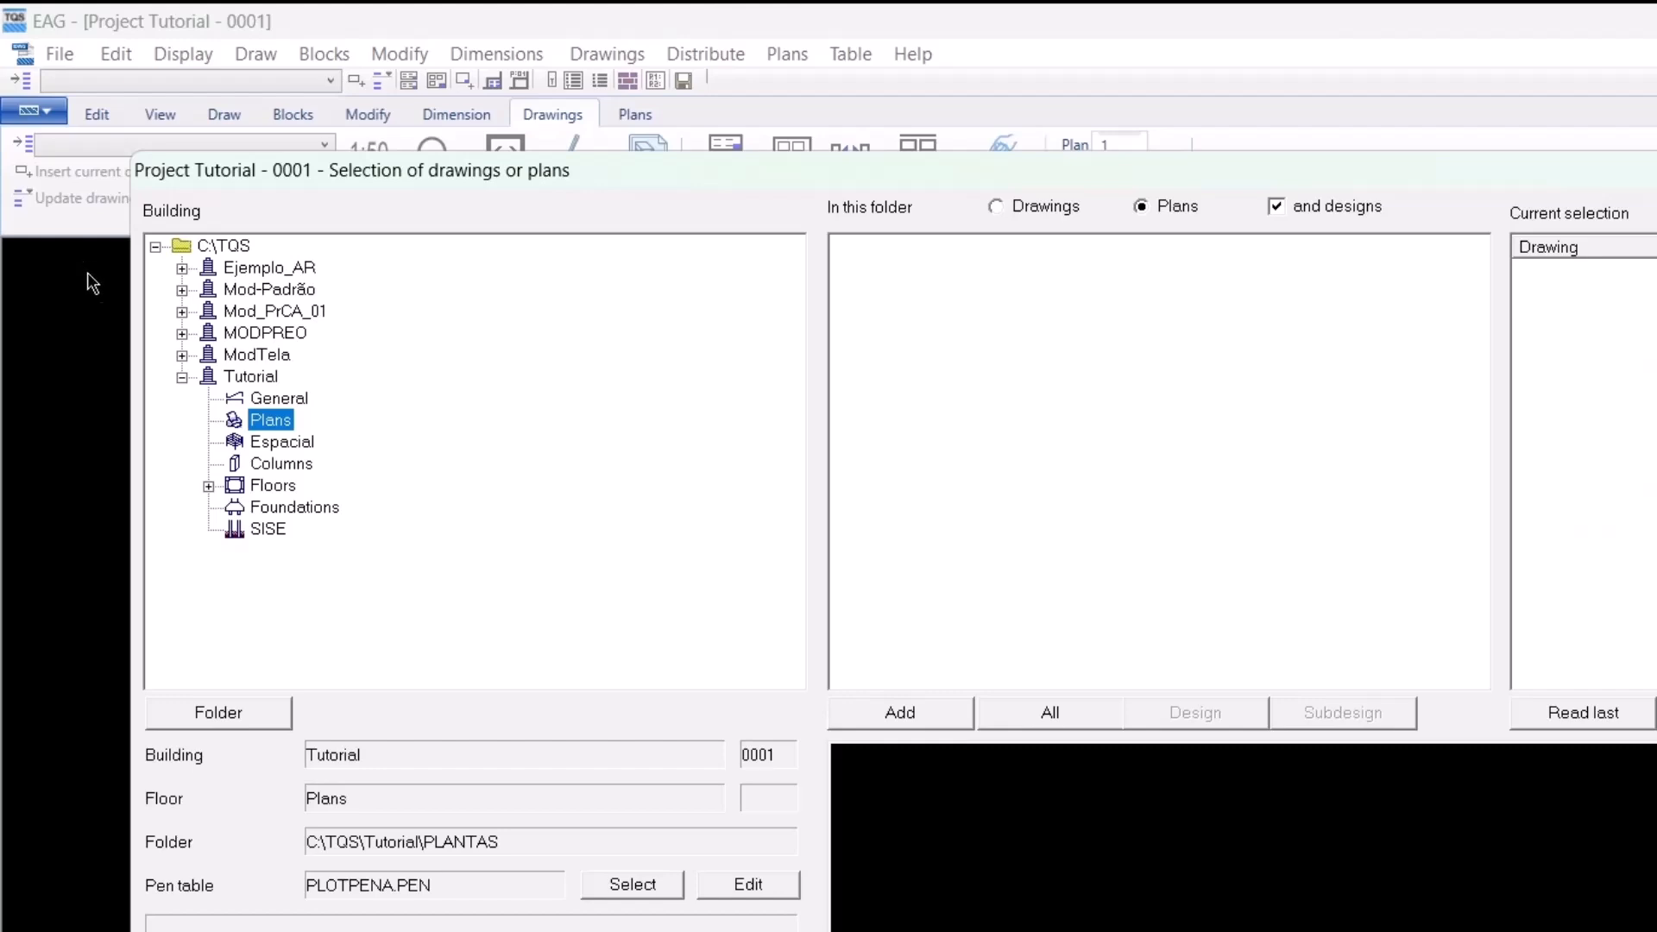
left_click(208, 486)
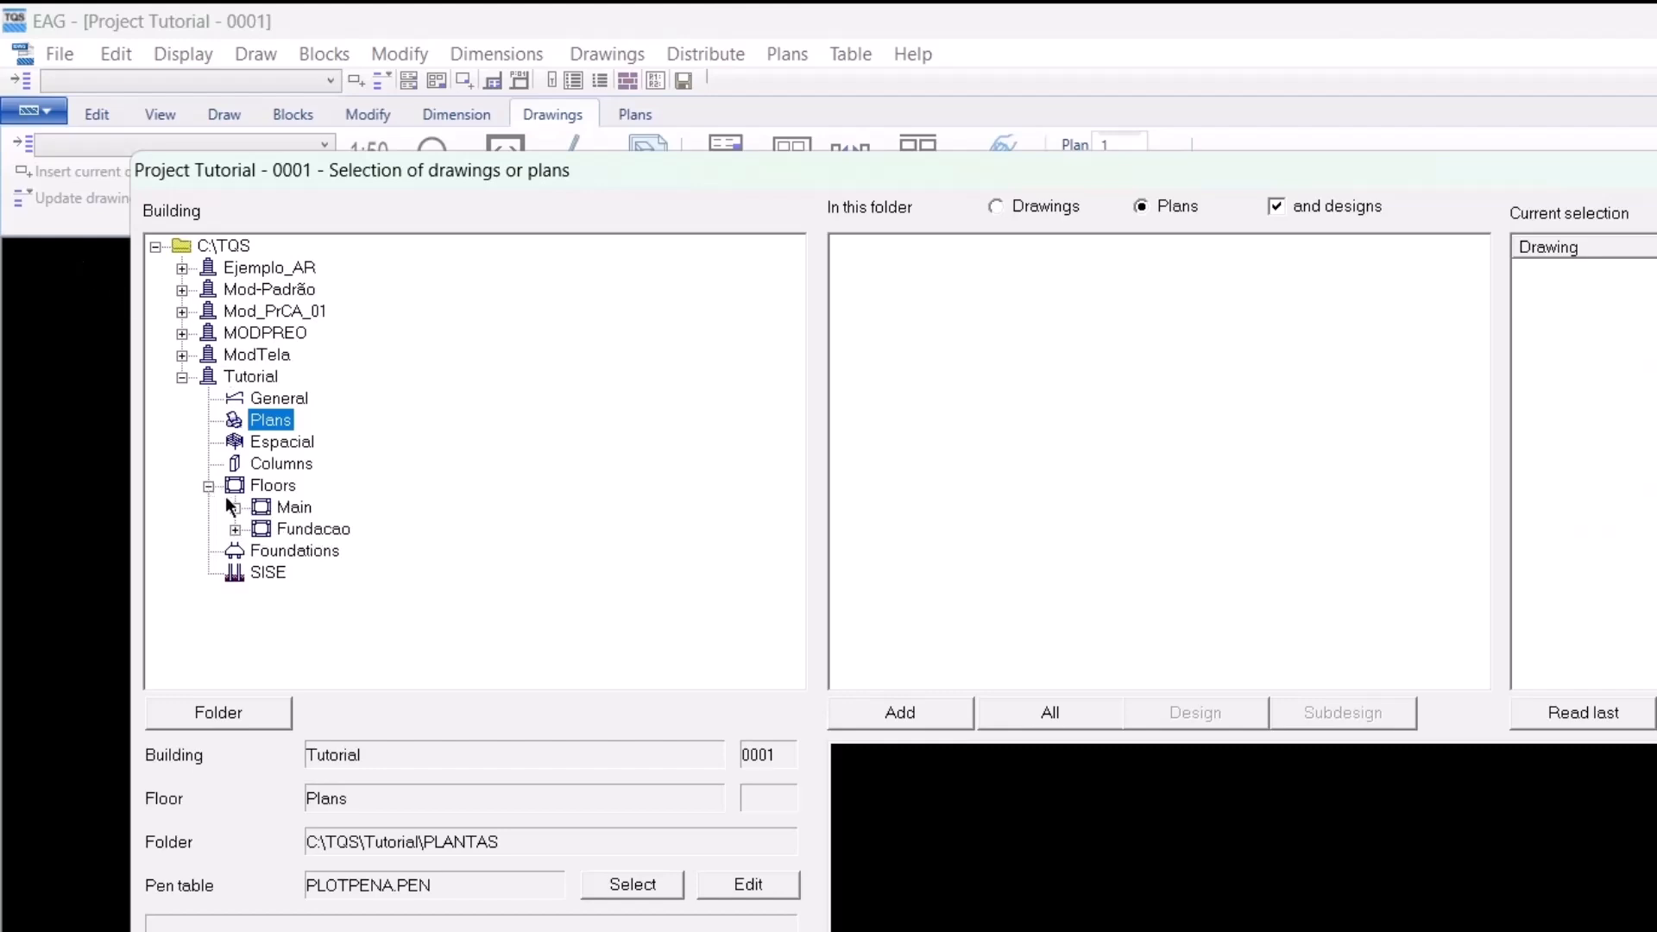
left_click(234, 507)
left_click(318, 530)
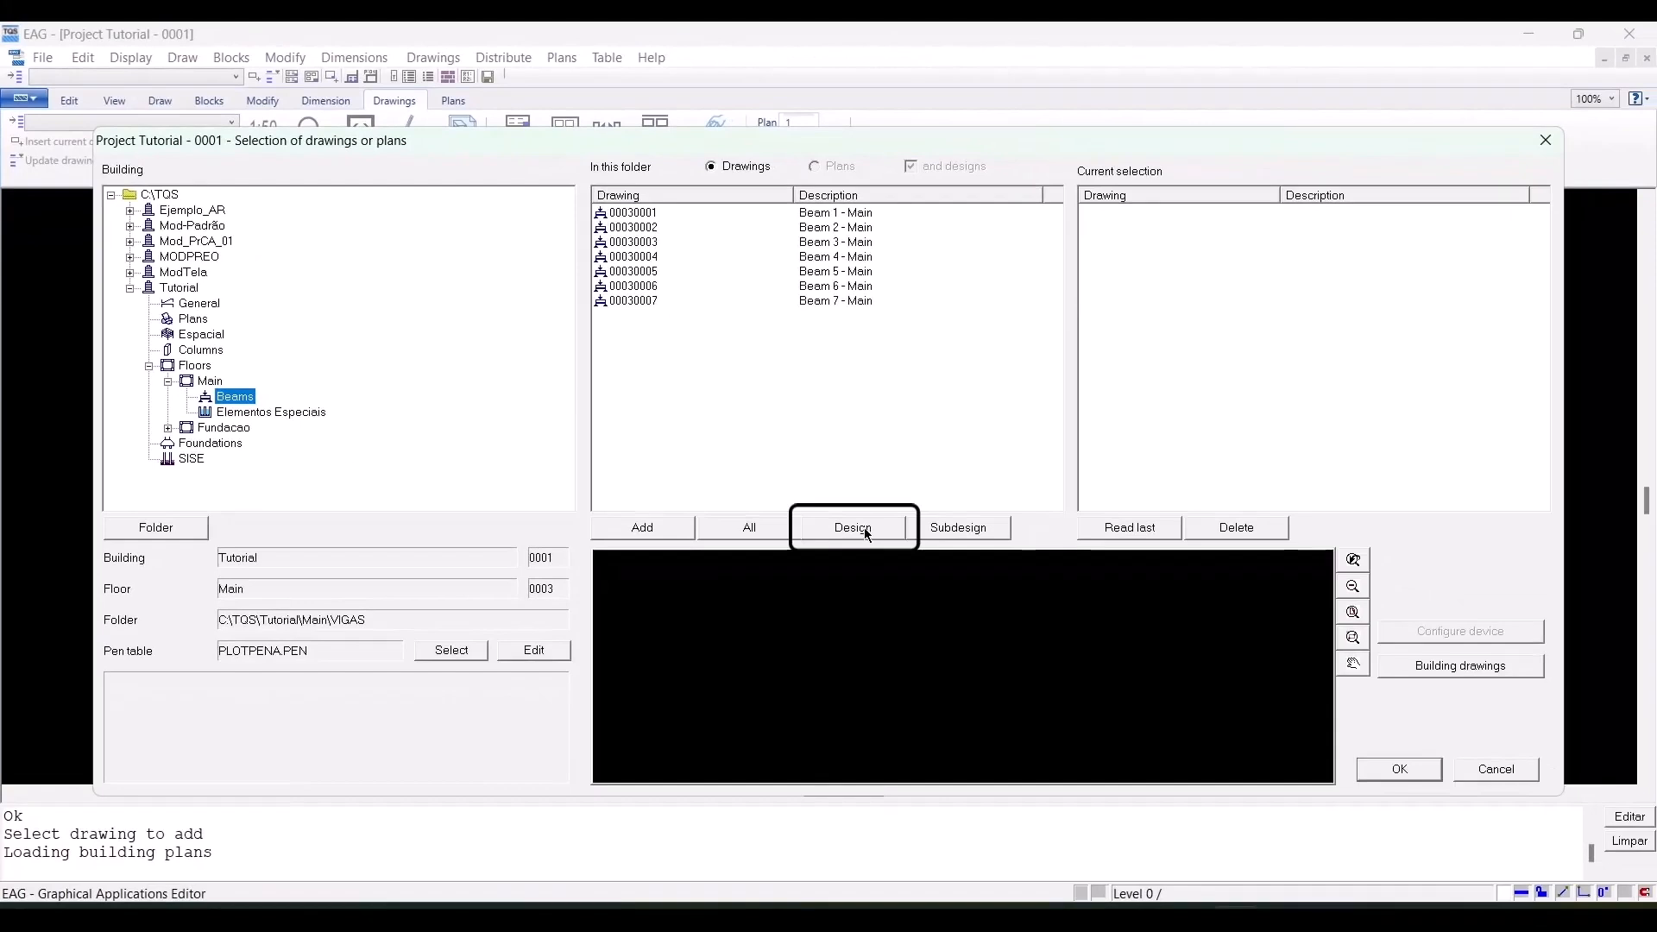
left_click(868, 536)
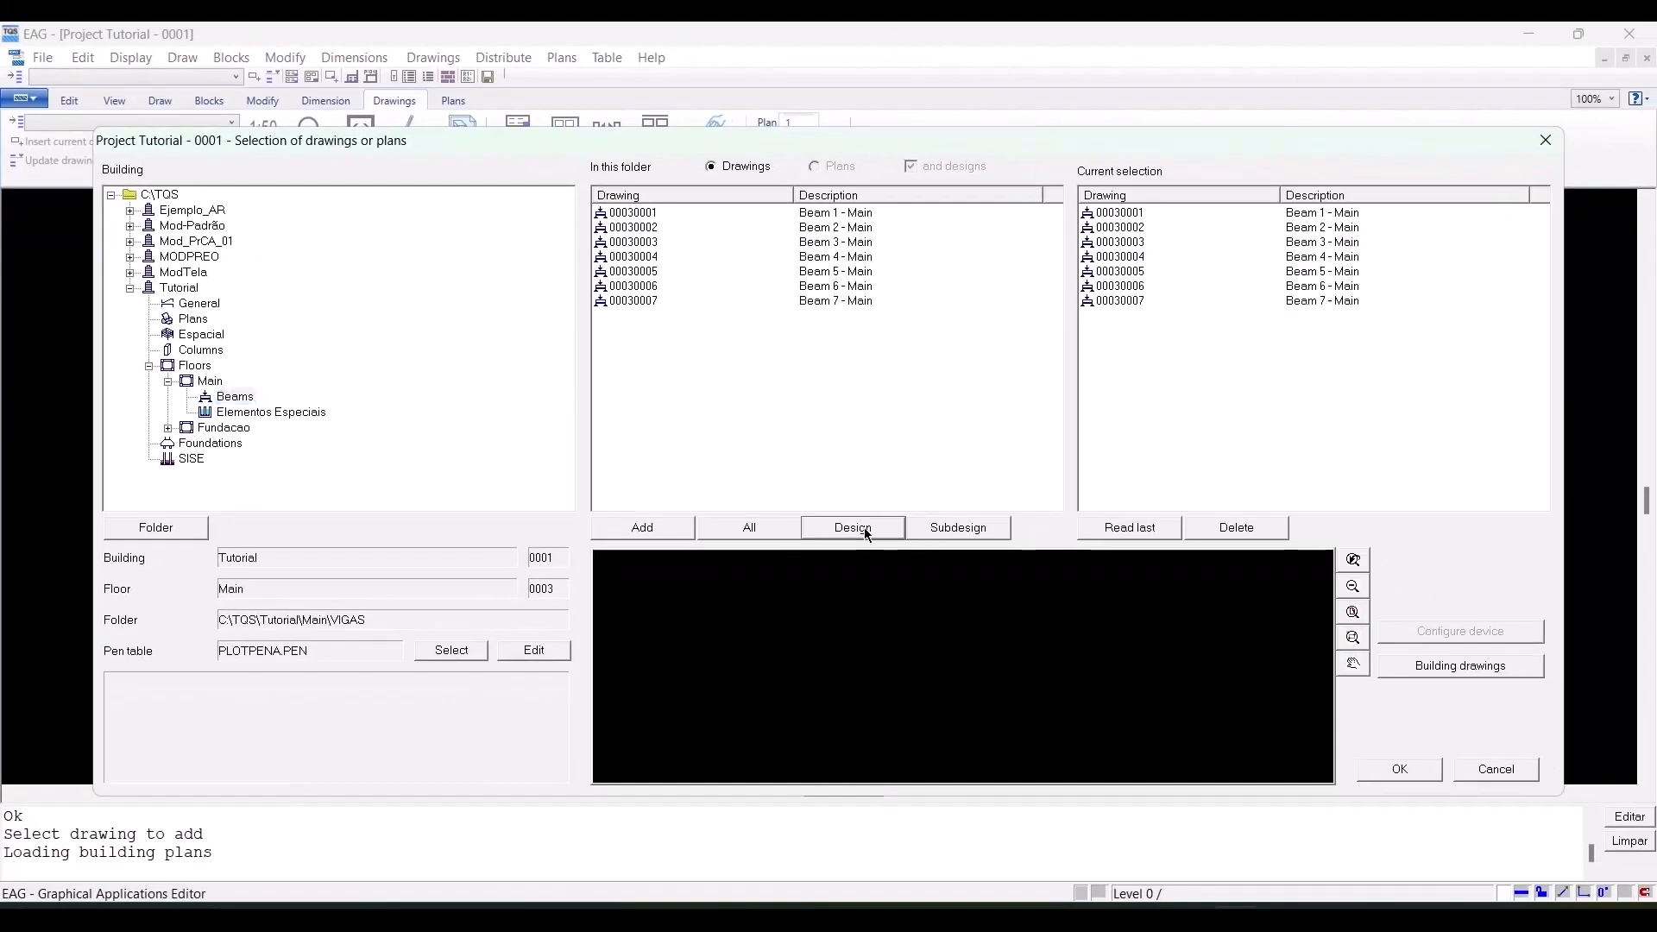
left_click(1400, 770)
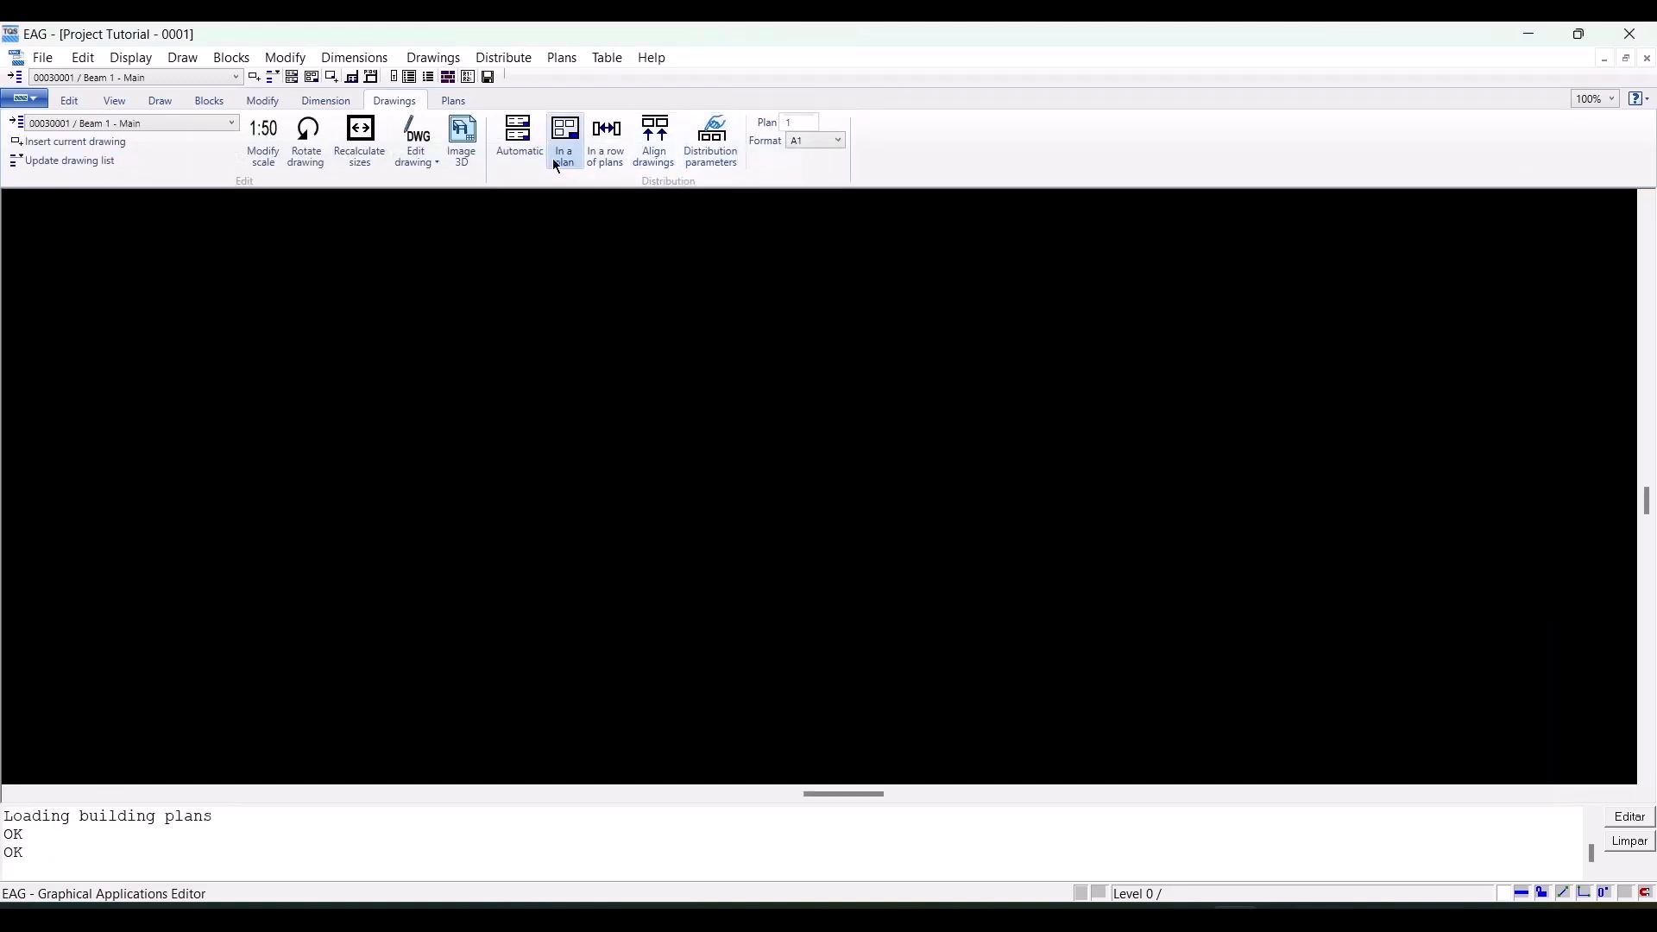
left_click(522, 149)
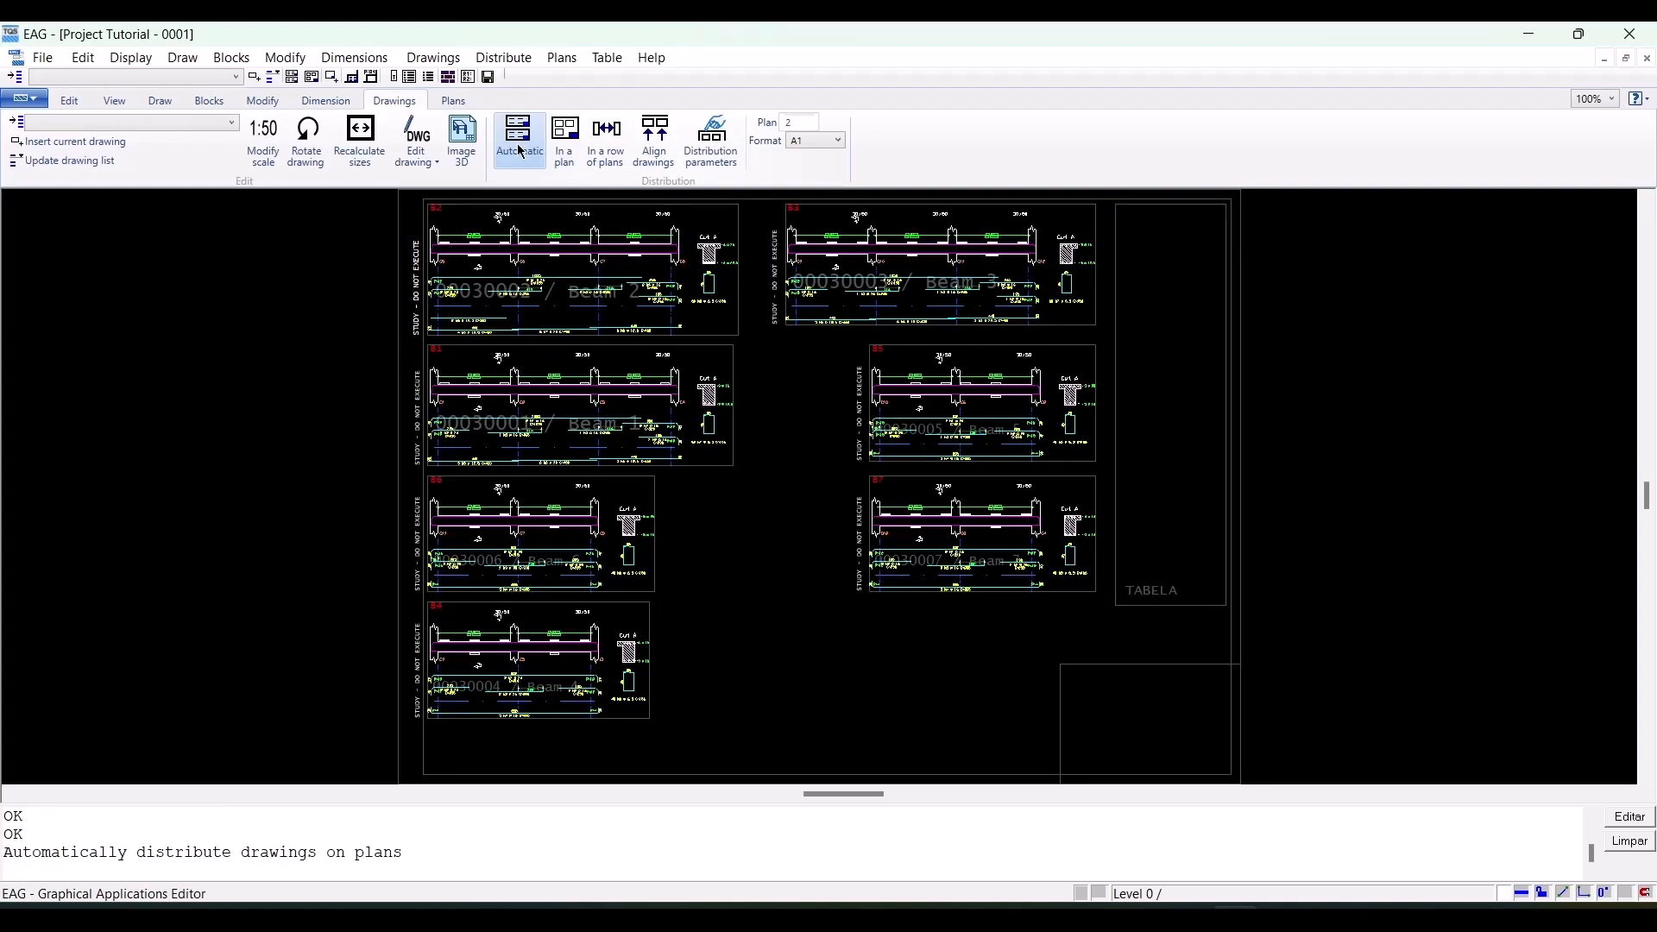
Fill the plan's title block using prefix TUT-MAI-VIG and plan number 1, keeping the predefined fields, and save the title block drawing
left_click(465, 107)
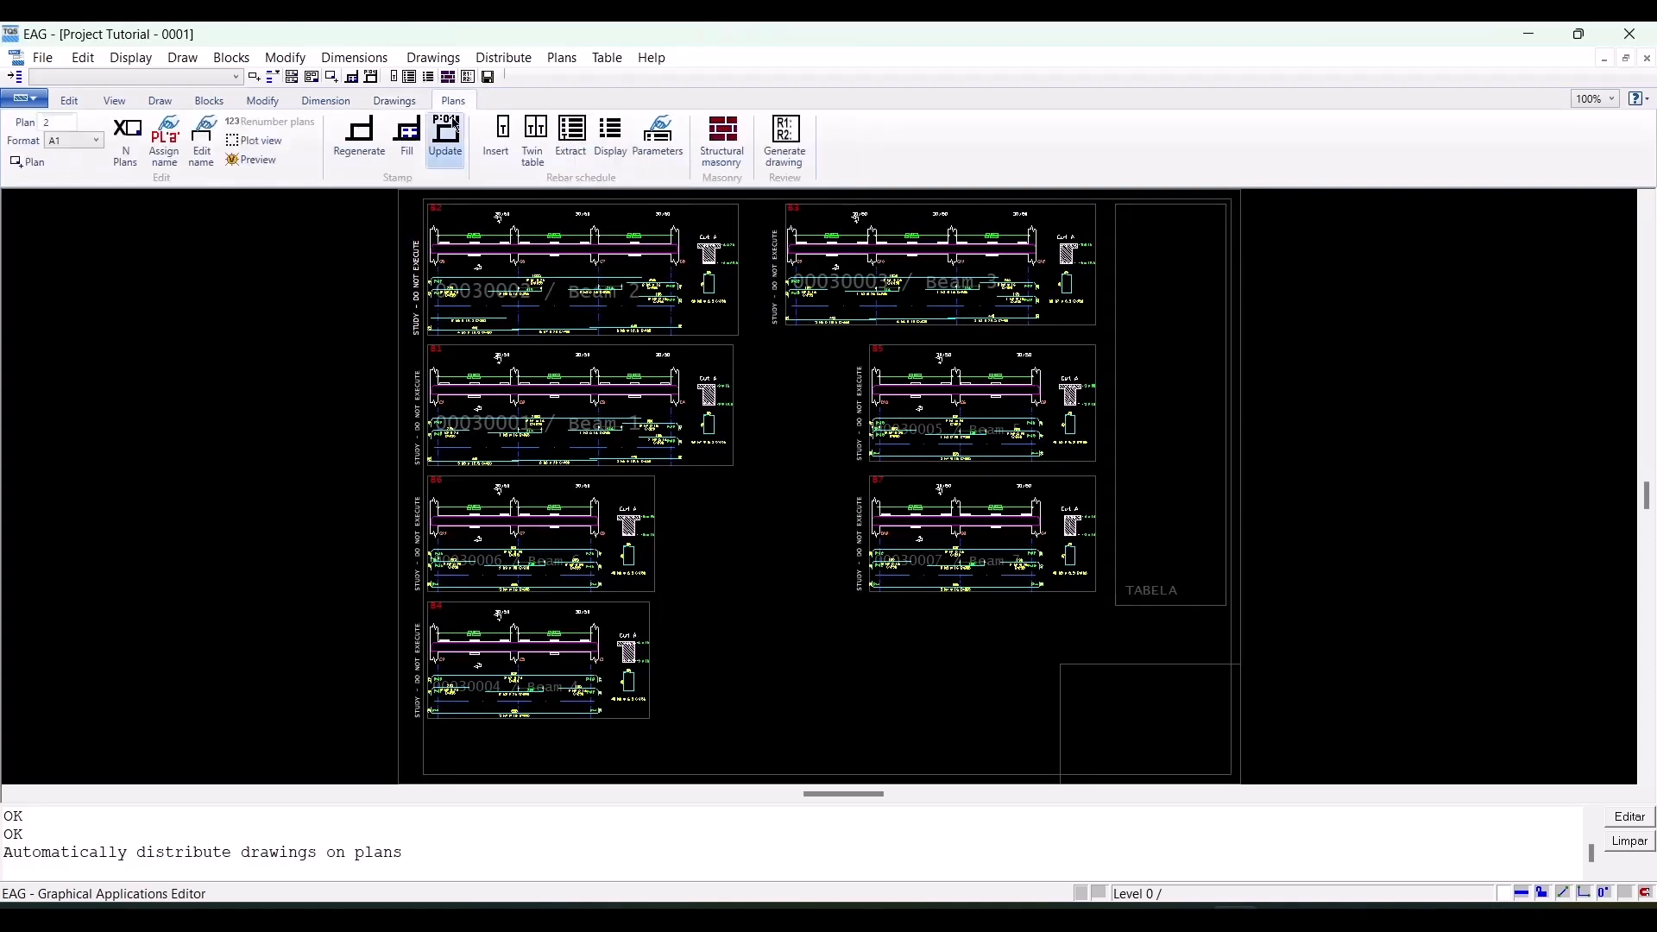
left_click(414, 160)
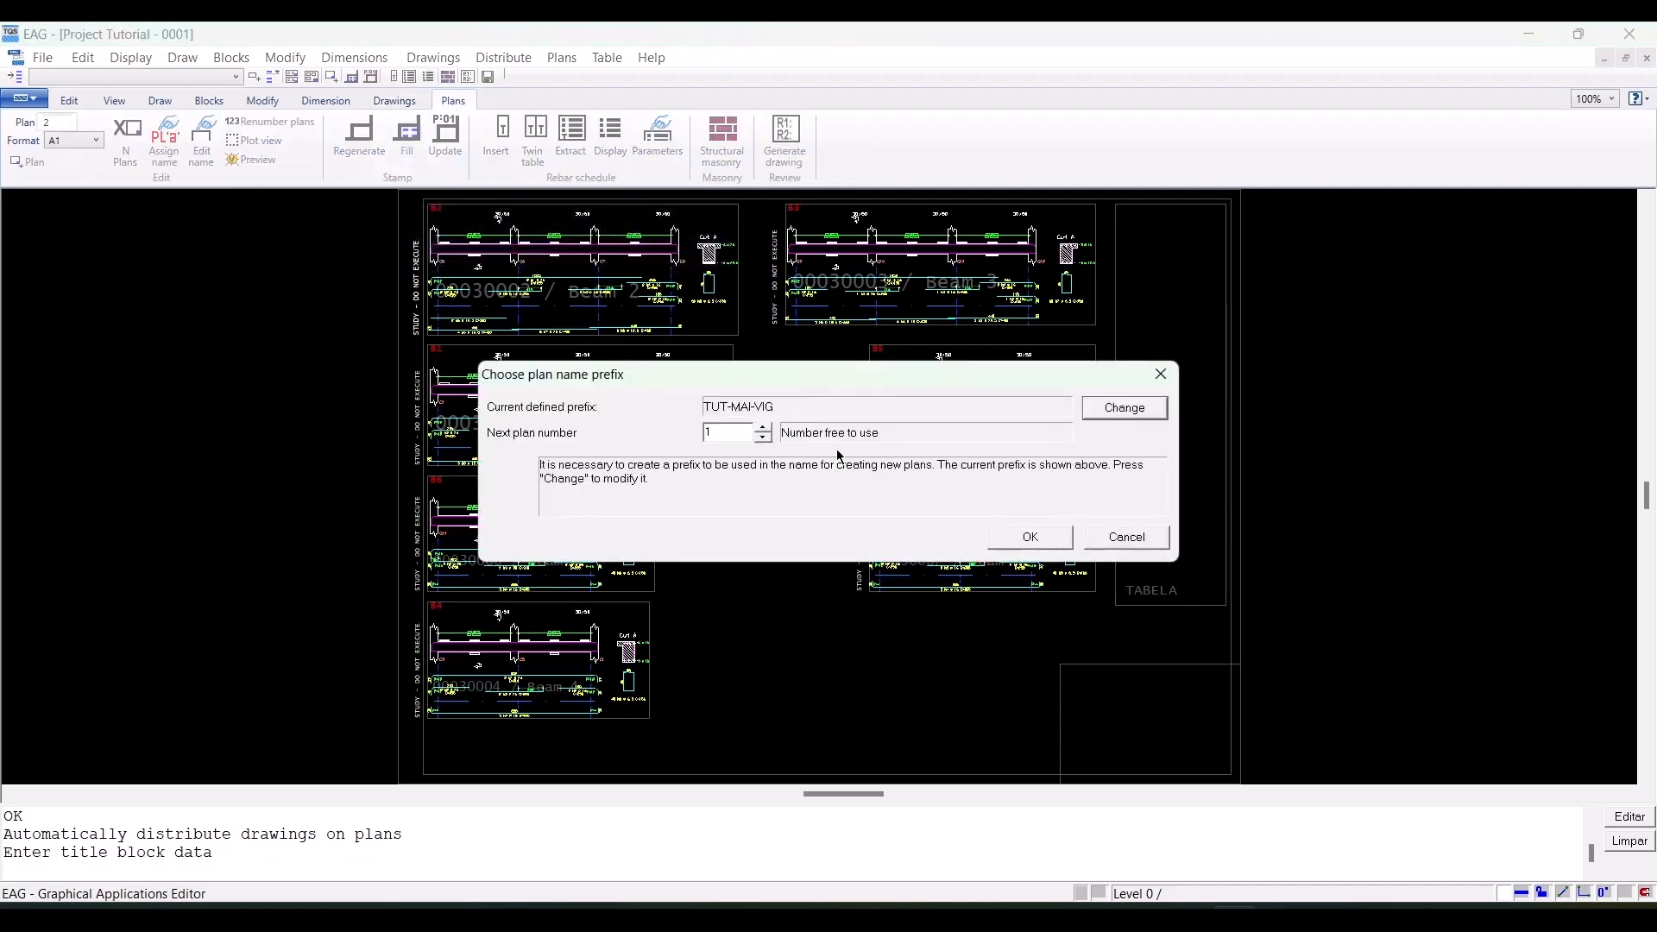
left_click(1030, 537)
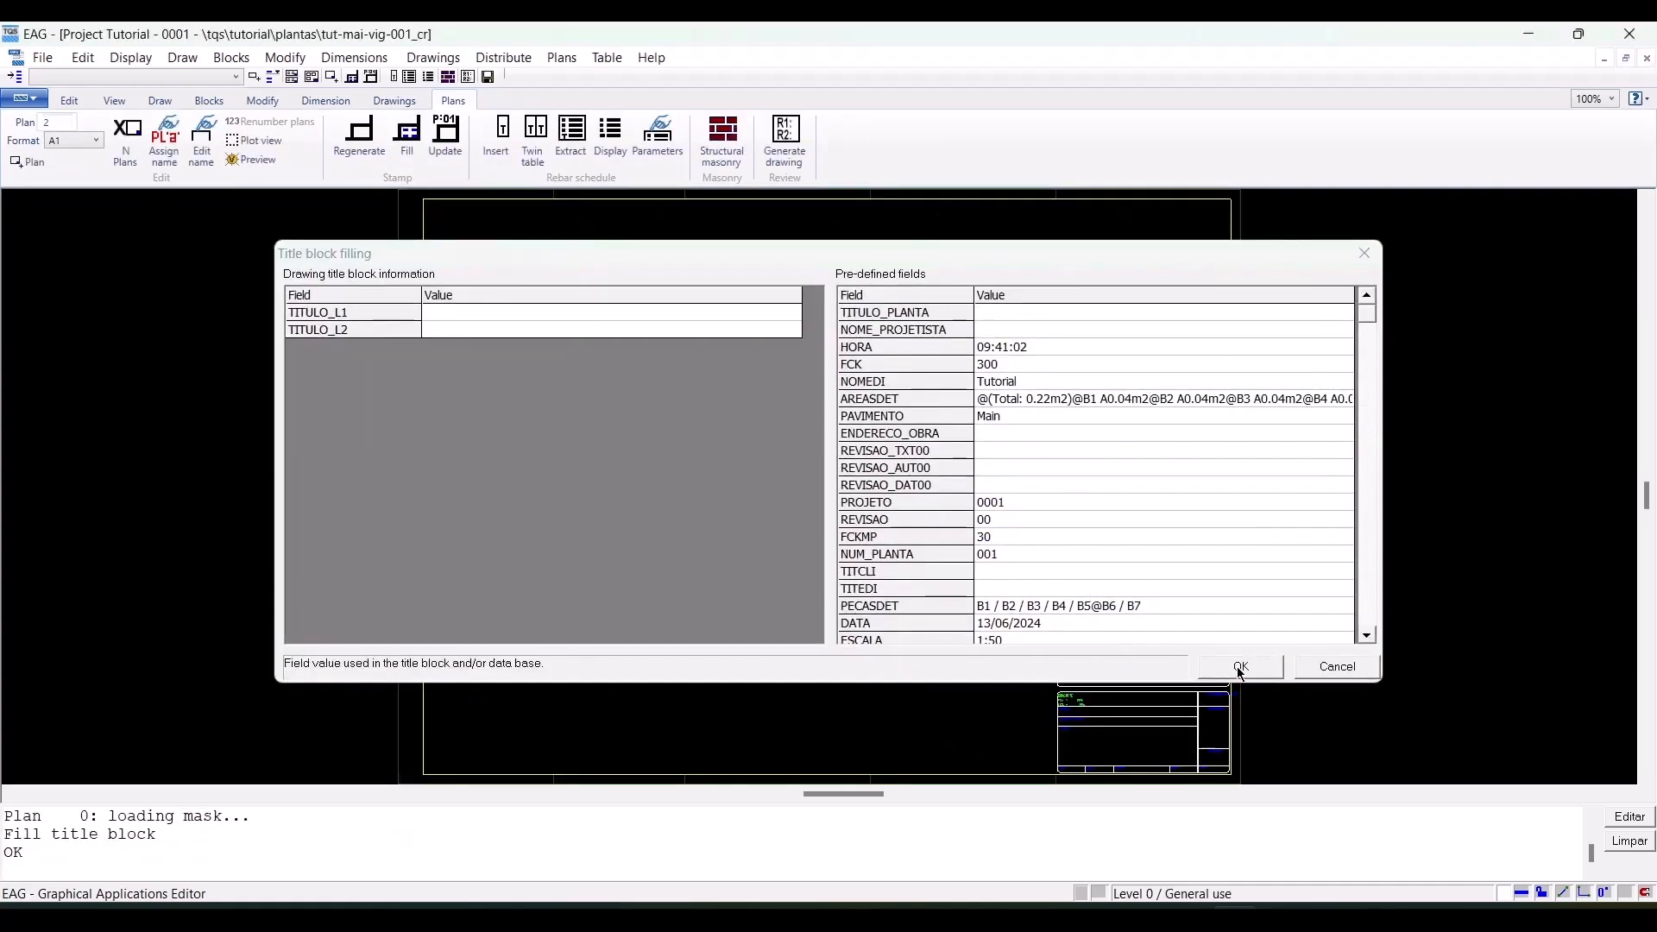
left_click(1241, 667)
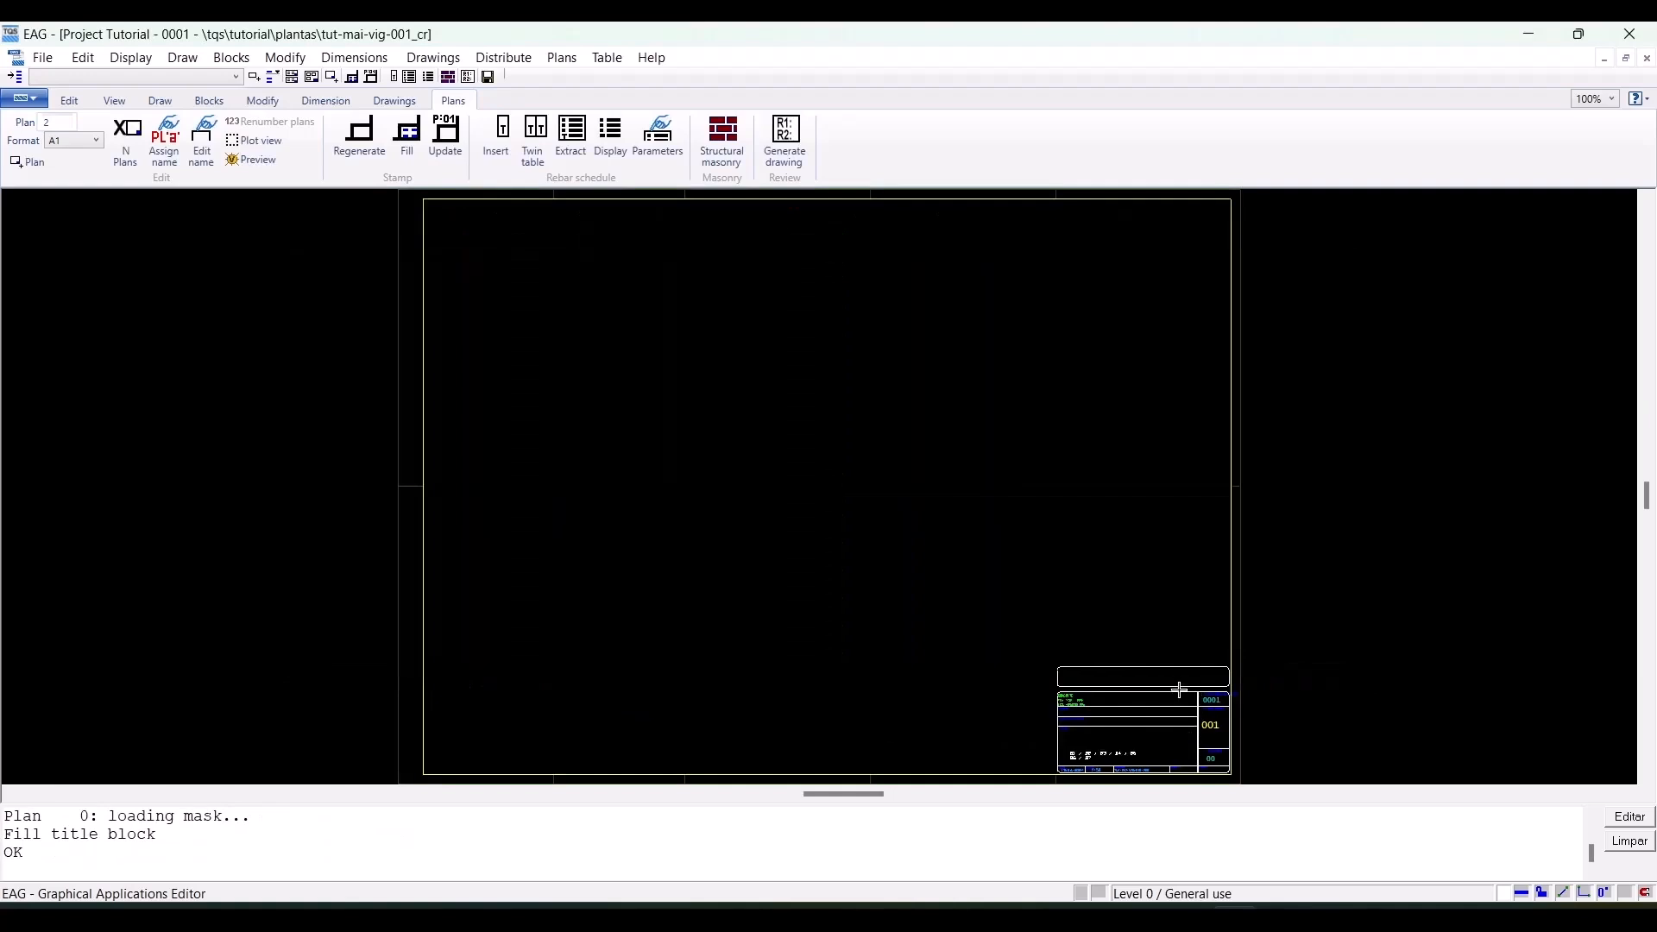
left_click(1647, 57)
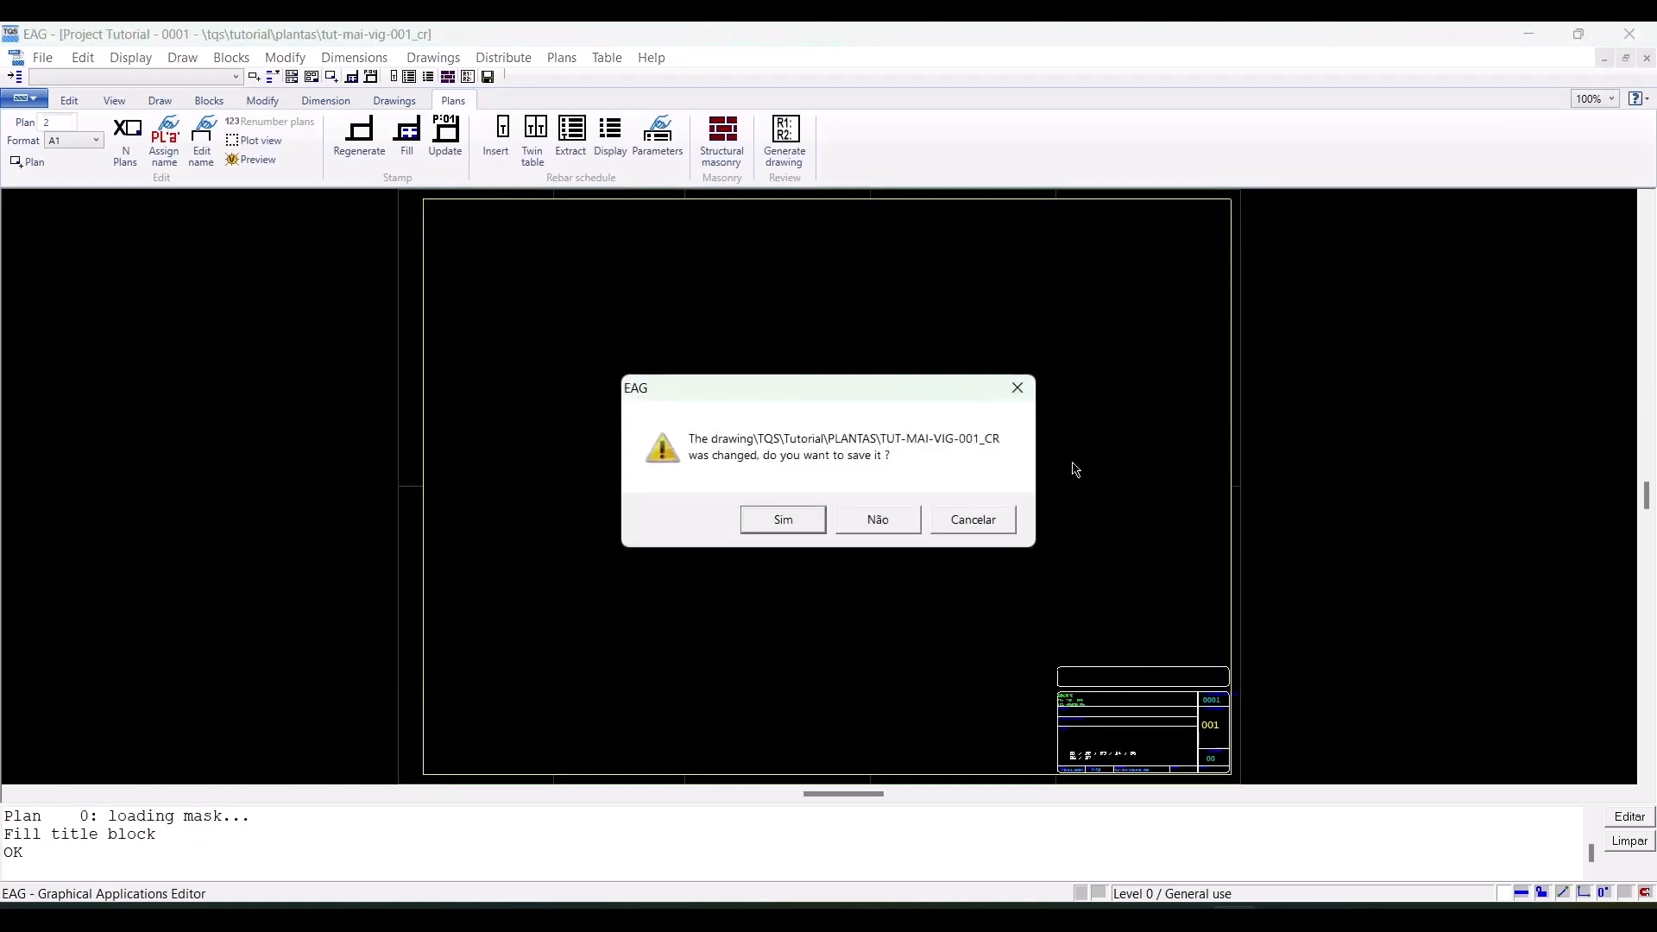
left_click(784, 519)
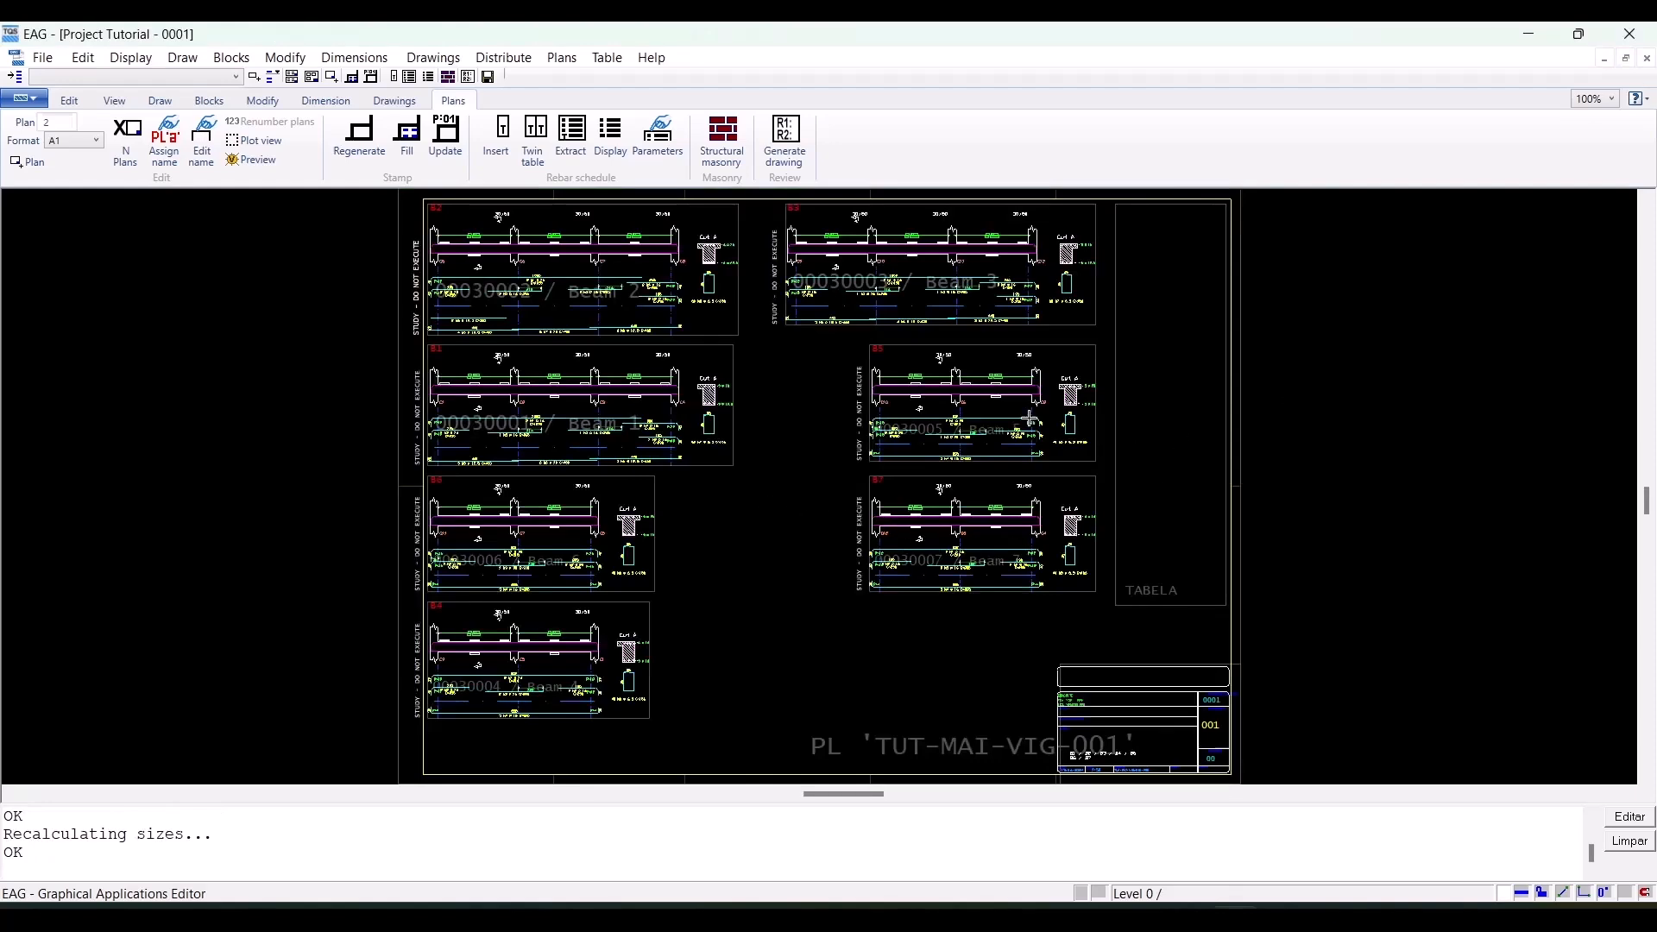
Extract the rebar schedule of plan TUT-MAI-VIG-001, check its table on the sheet, and exit the plan editor saving the layout
left_click(577, 161)
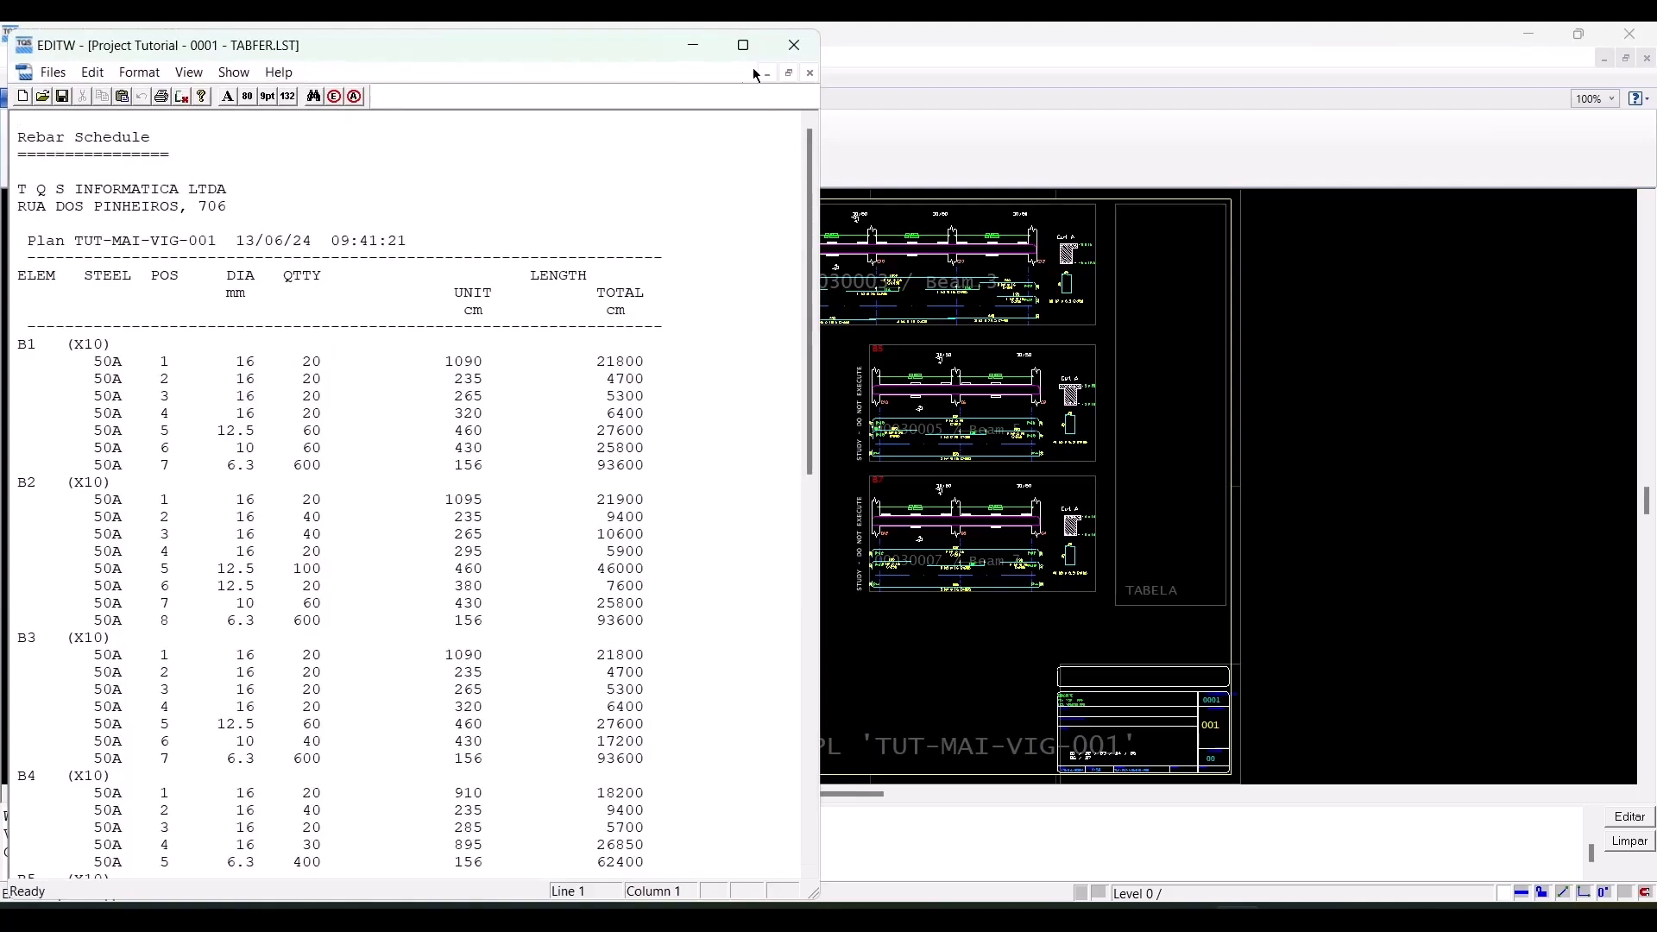
left_click(795, 45)
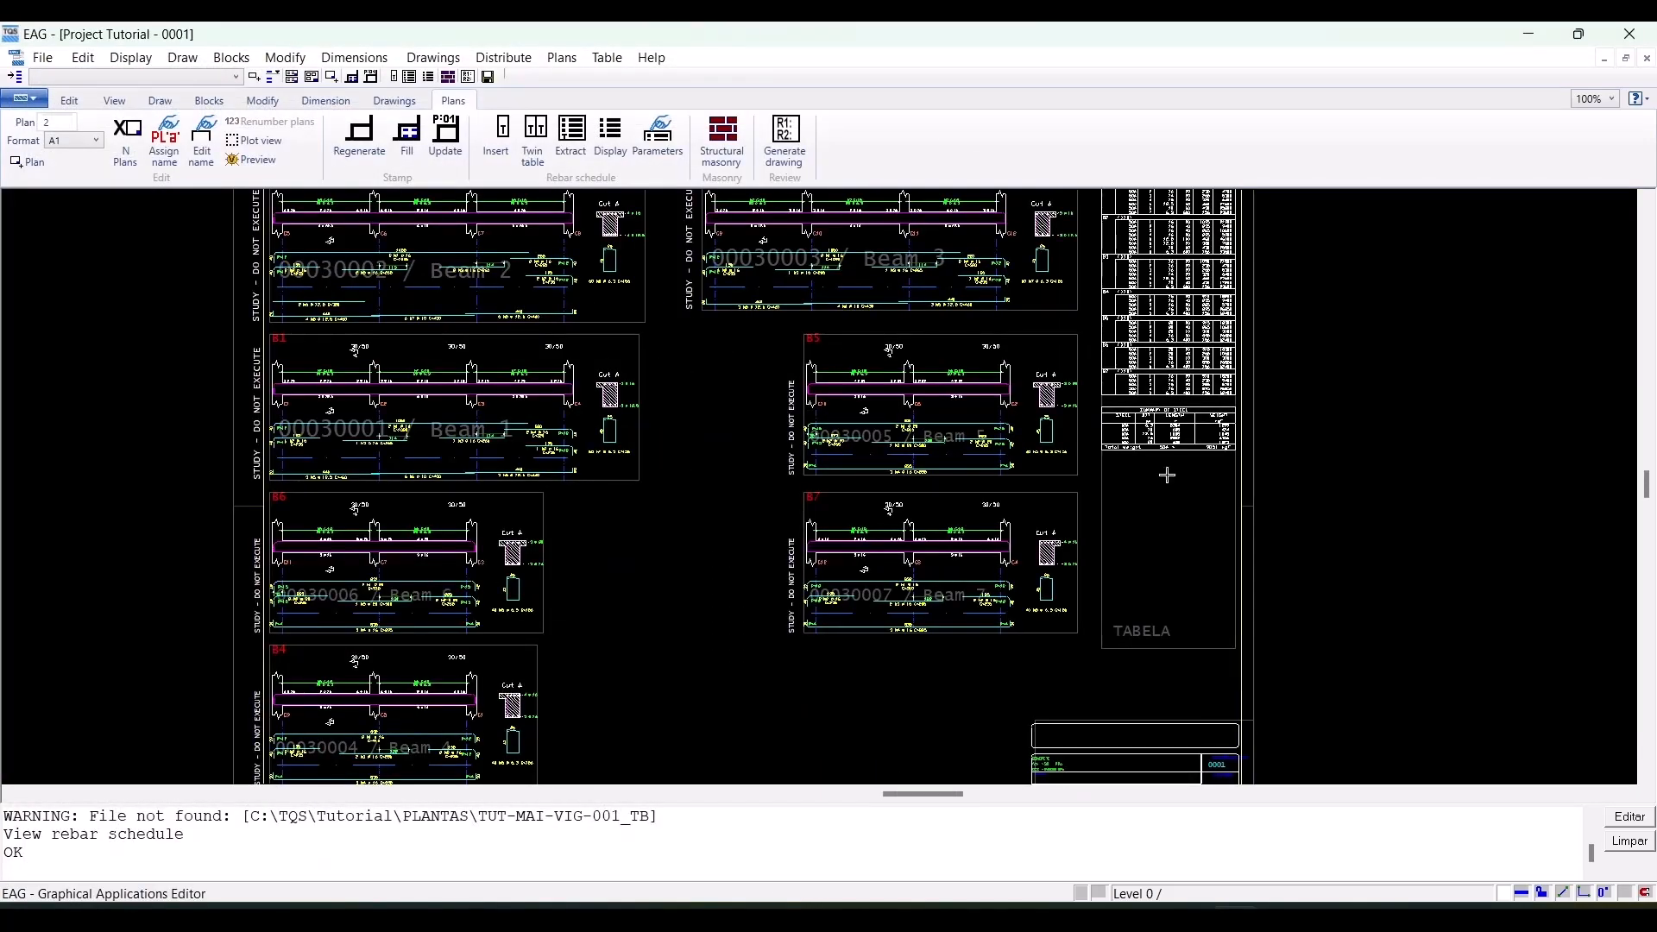
scroll(1181, 388, "up", 3)
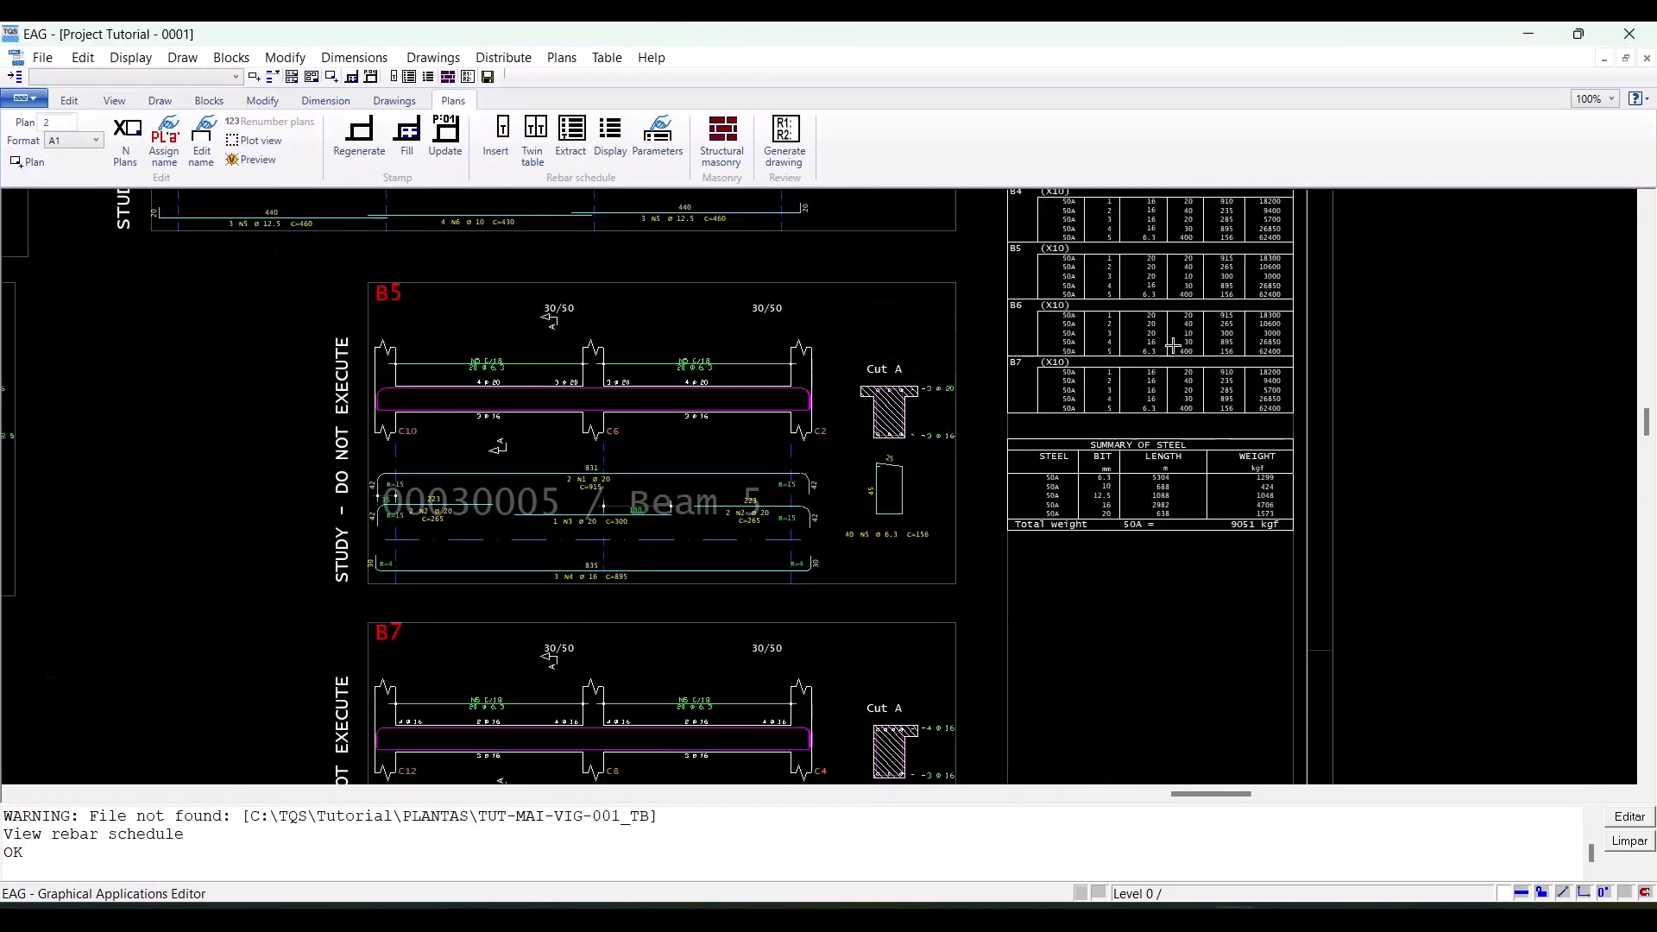
scroll(1173, 345, "down", 3)
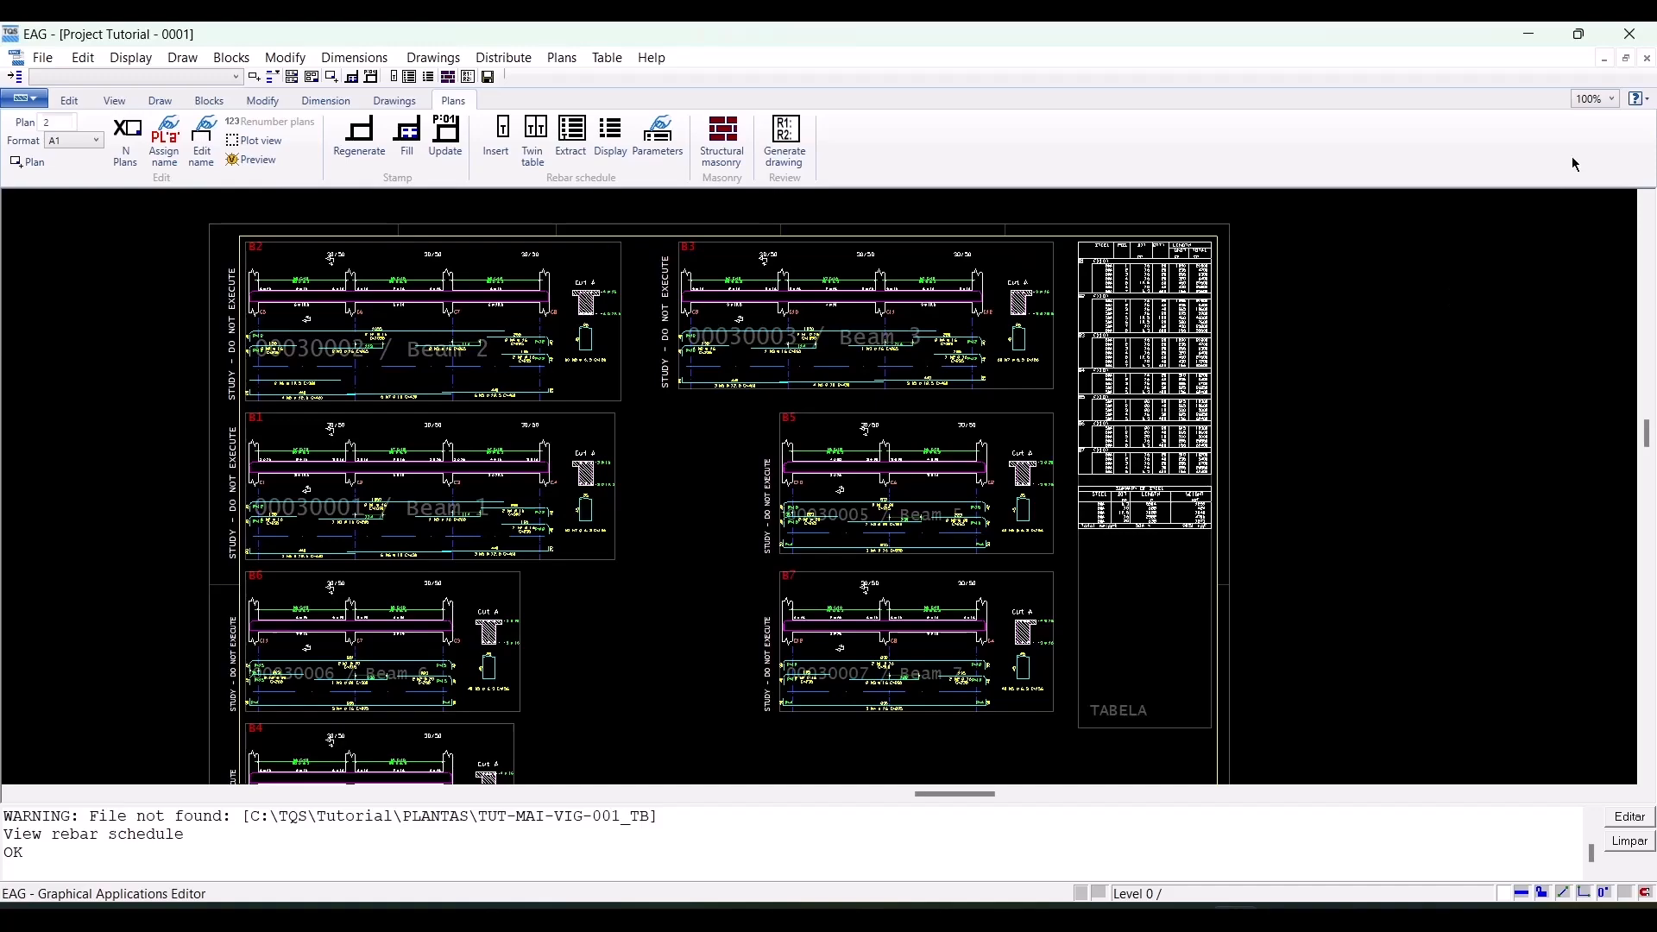
left_click(1630, 33)
left_click(743, 521)
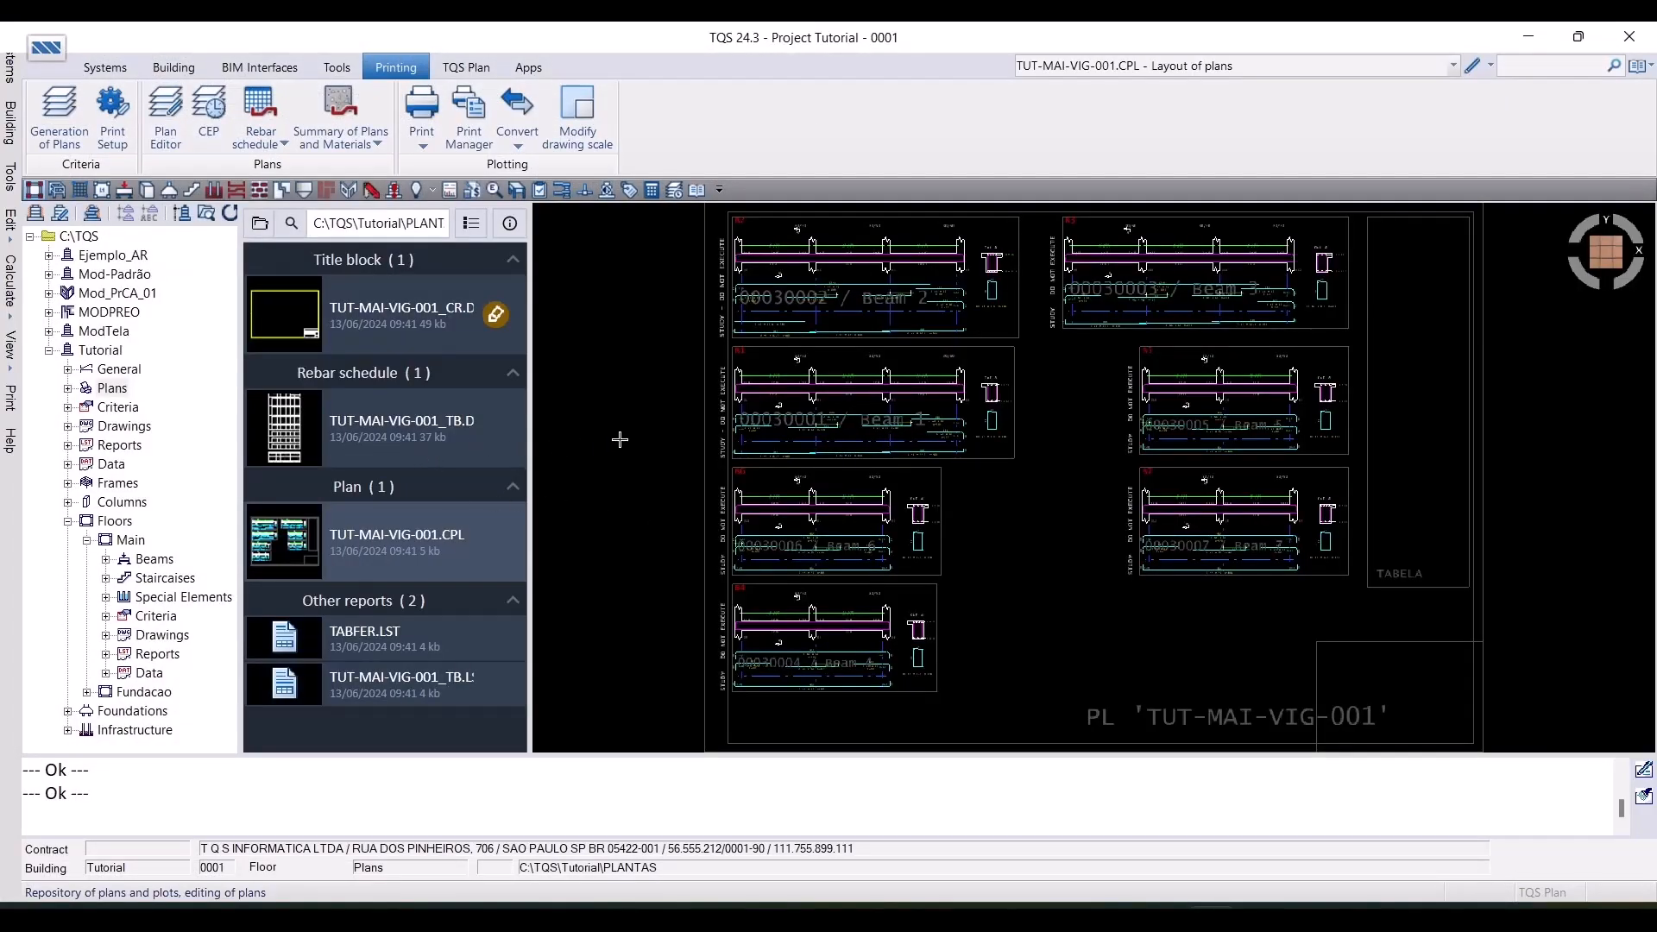
Print the plan layout TUT-MAI-VIG-001 of the Tutorial building's Plans folder to PDF
left_click(426, 148)
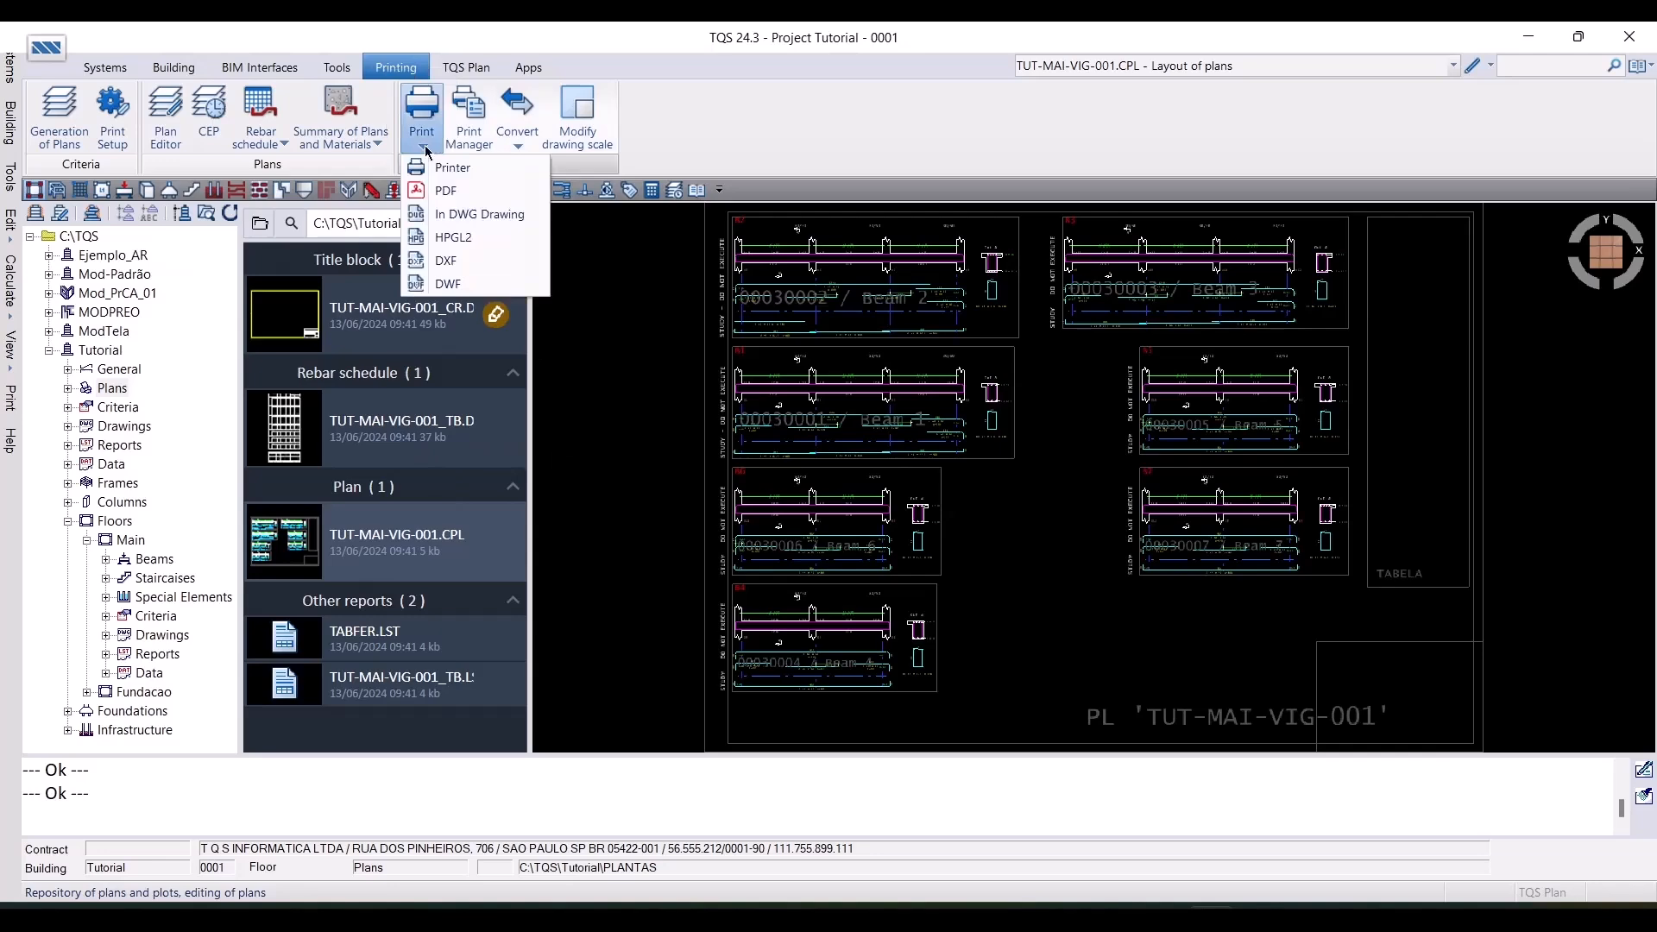
left_click(437, 190)
left_click(678, 195)
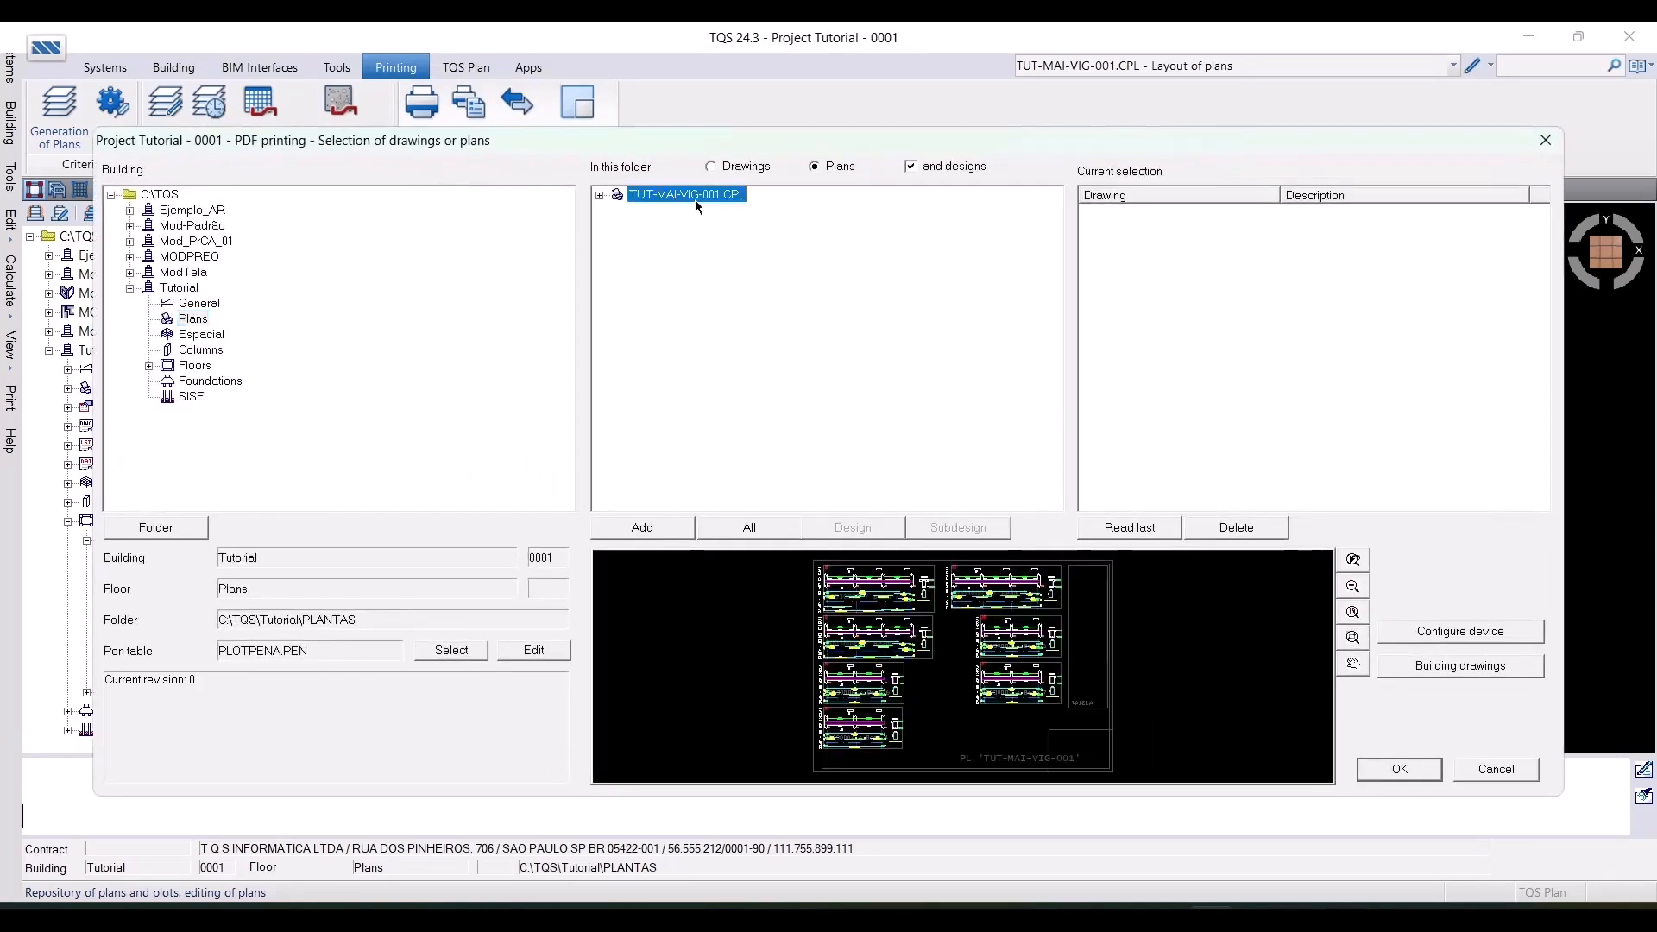
left_click(686, 529)
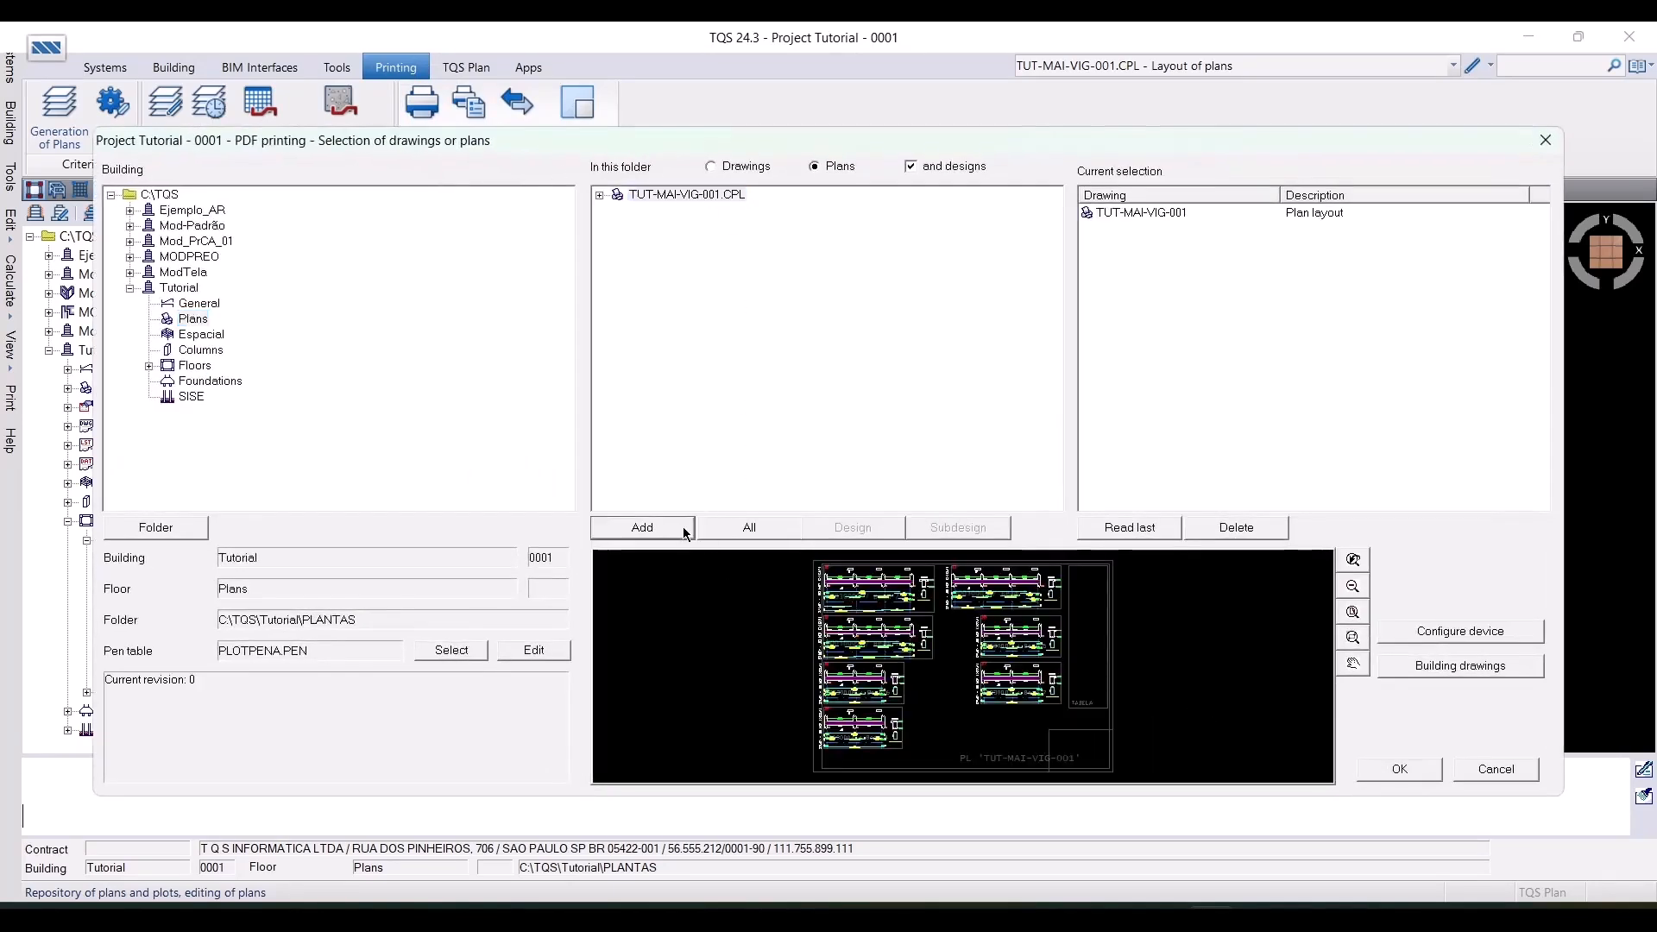
left_click(1405, 775)
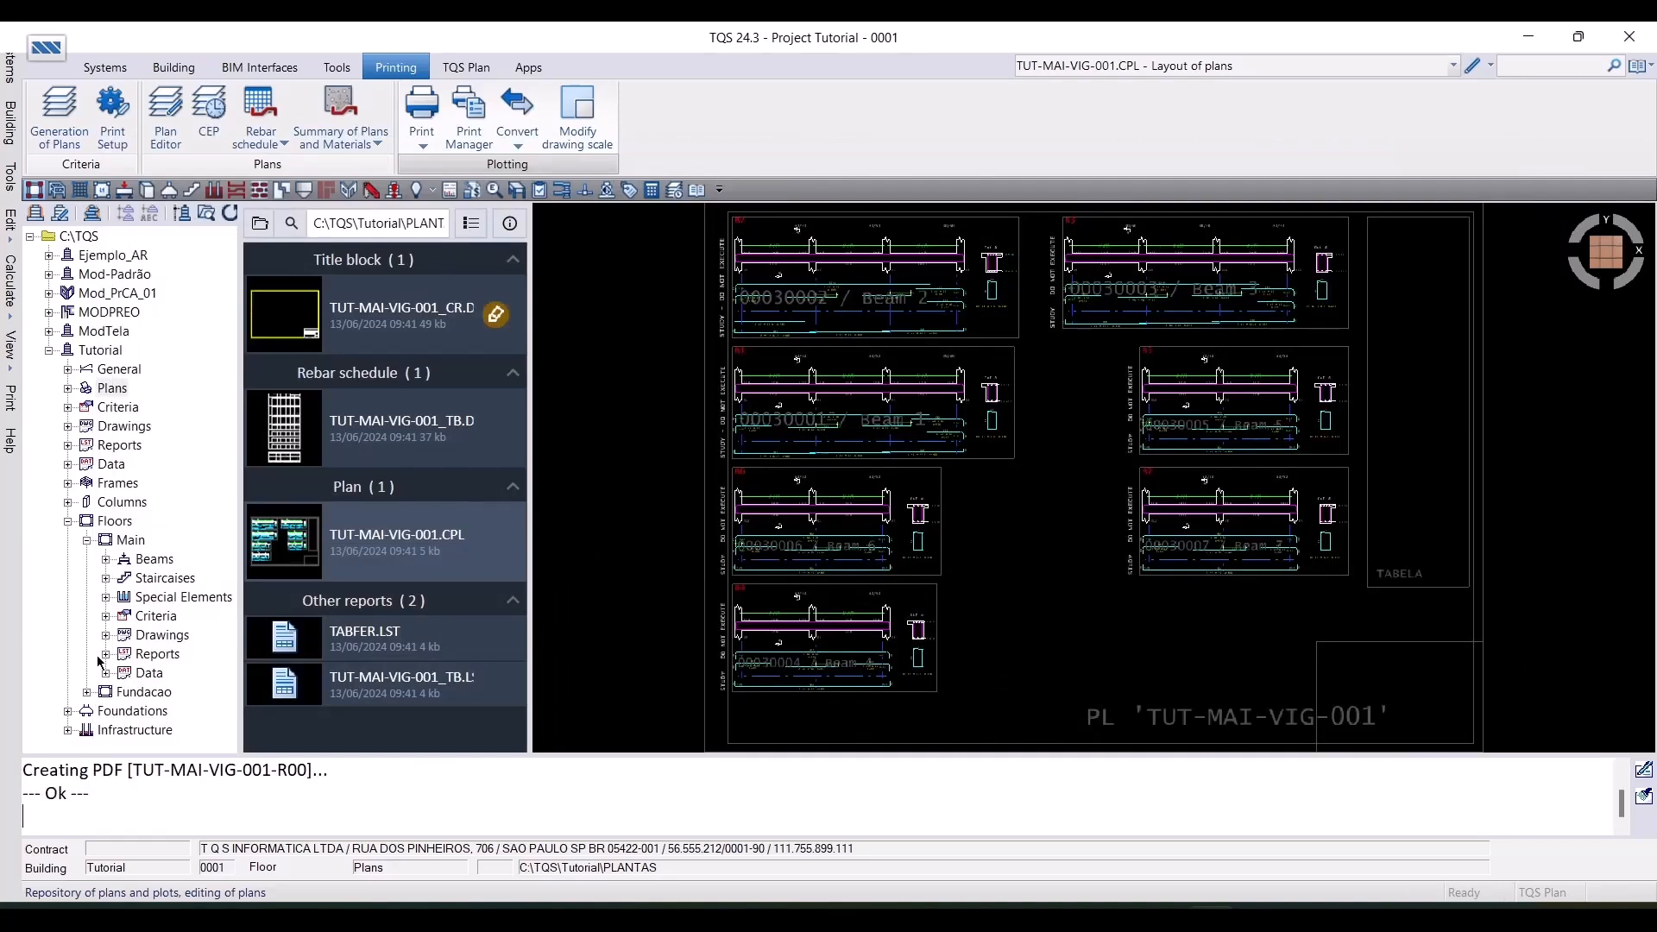
Reload the Plans folder, view the printed PDF of plan TUT-MAI-VIG-001, and show the available BIM interface commands
left_click(122, 502)
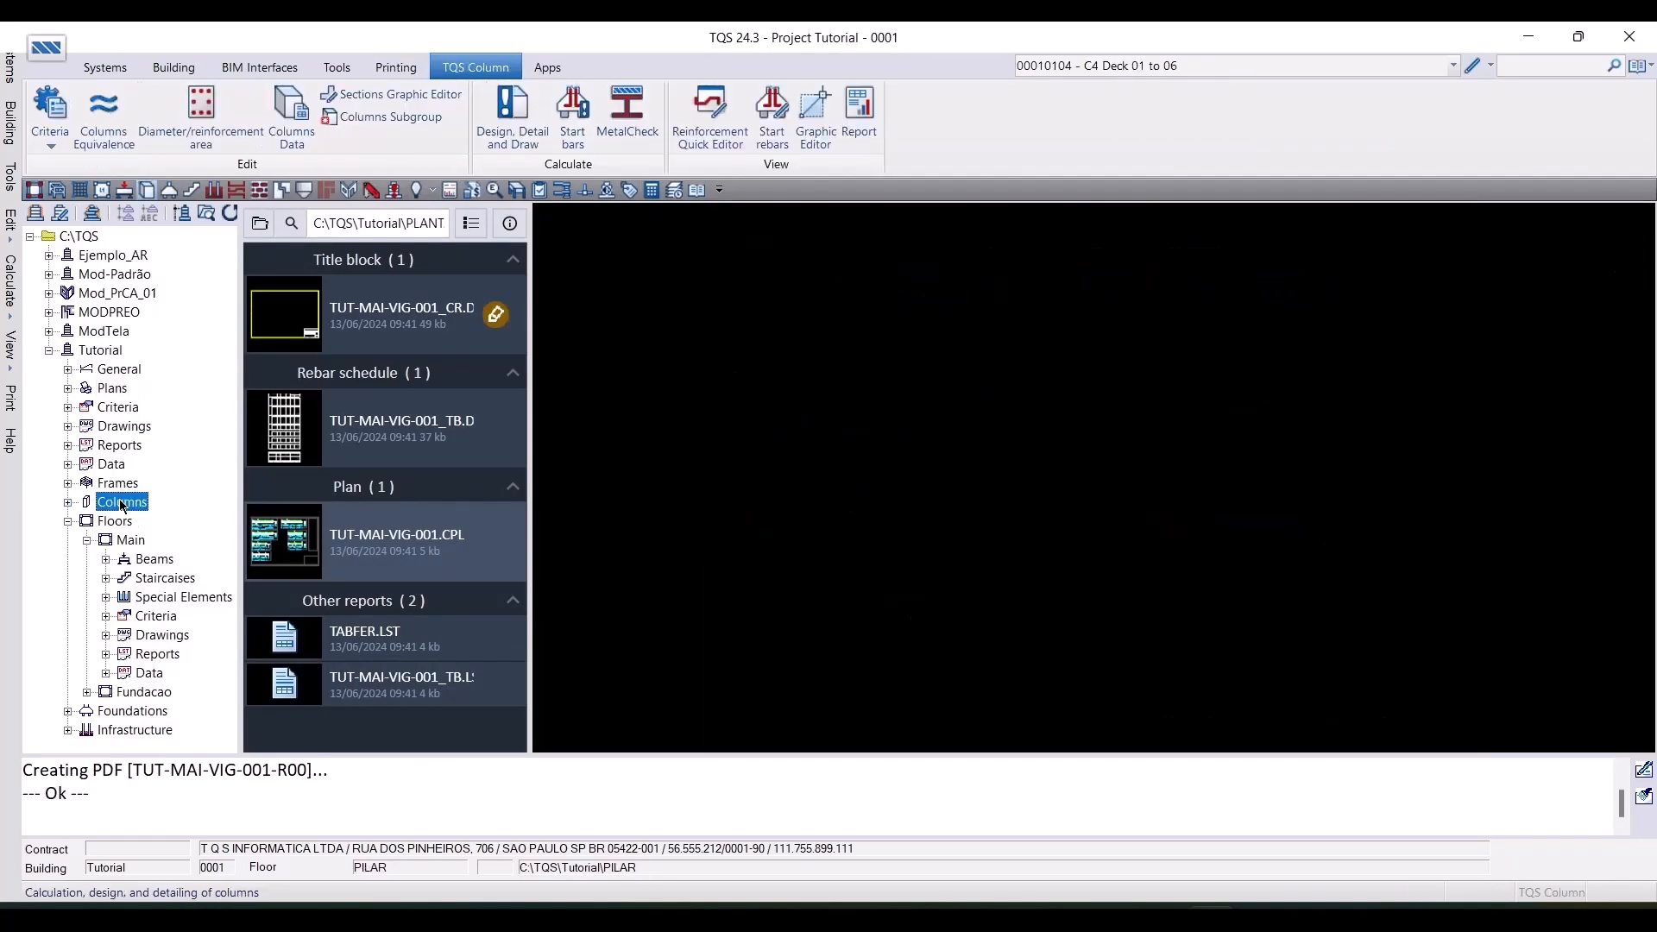
left_click(115, 389)
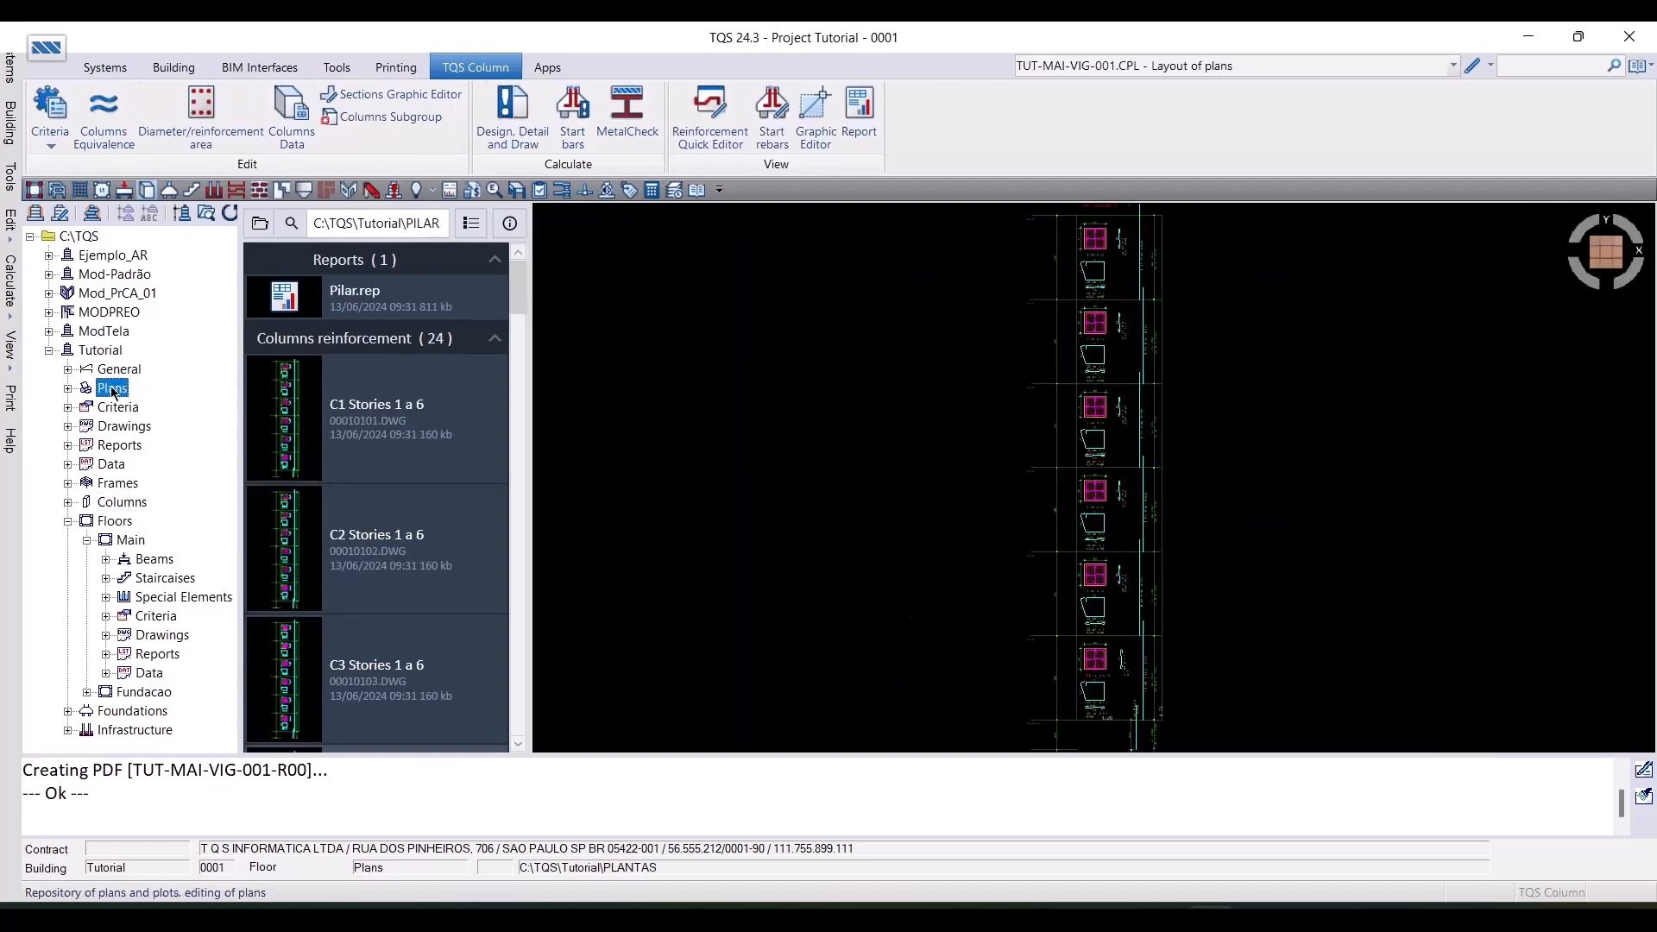
double_click(371, 298)
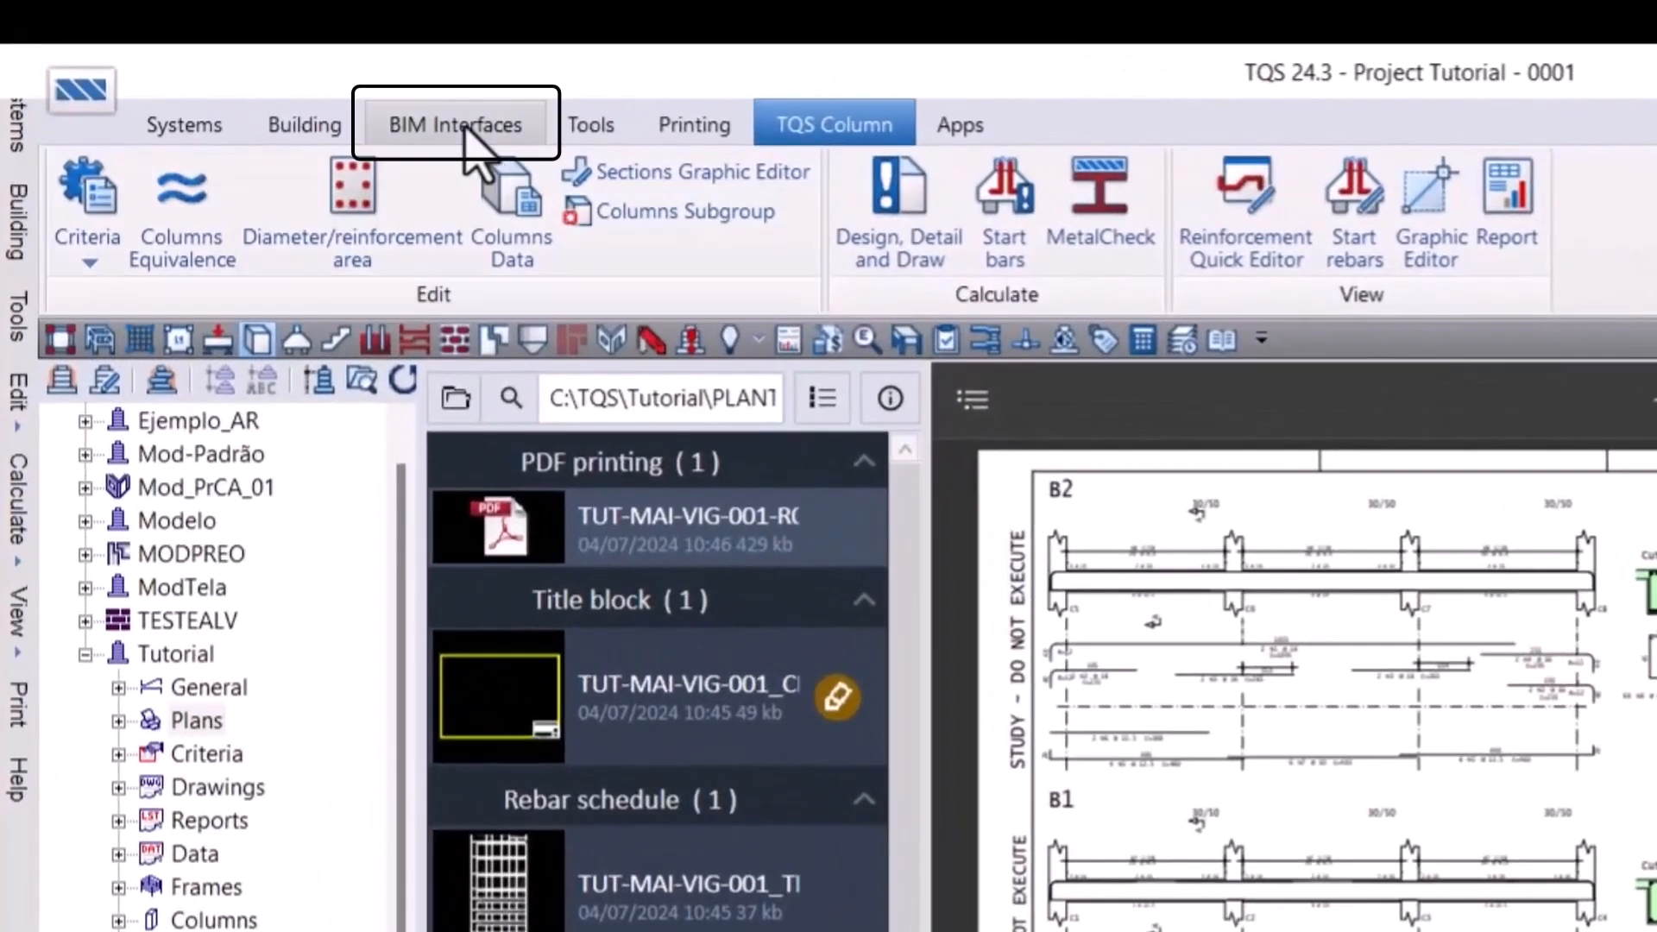
left_click(466, 129)
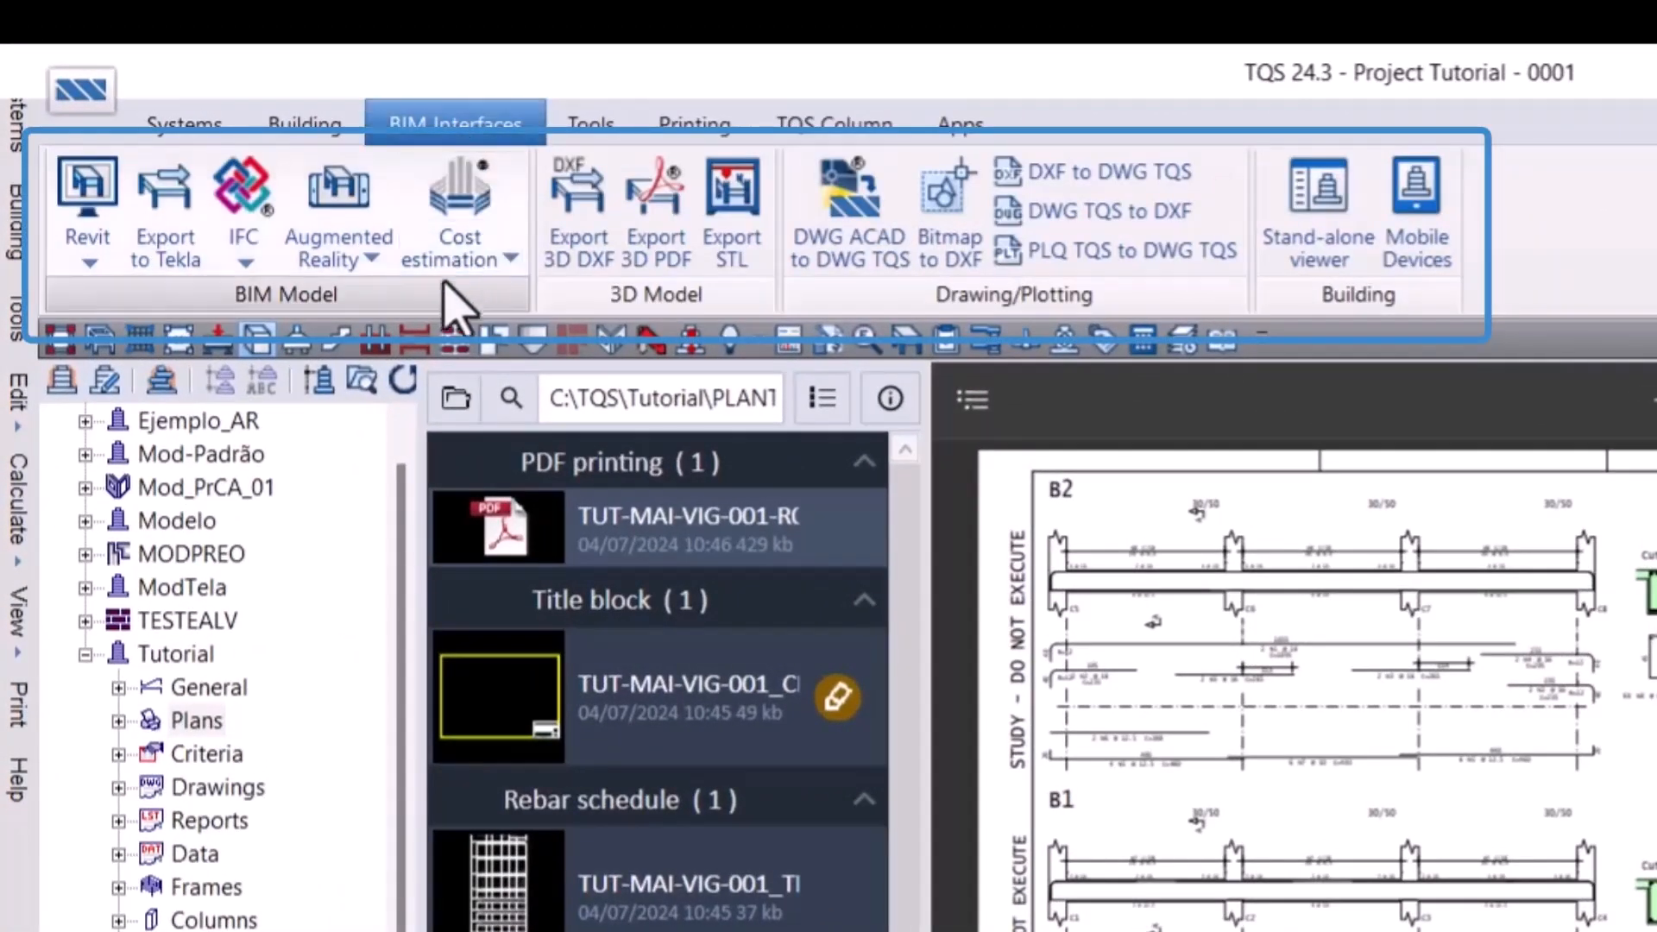